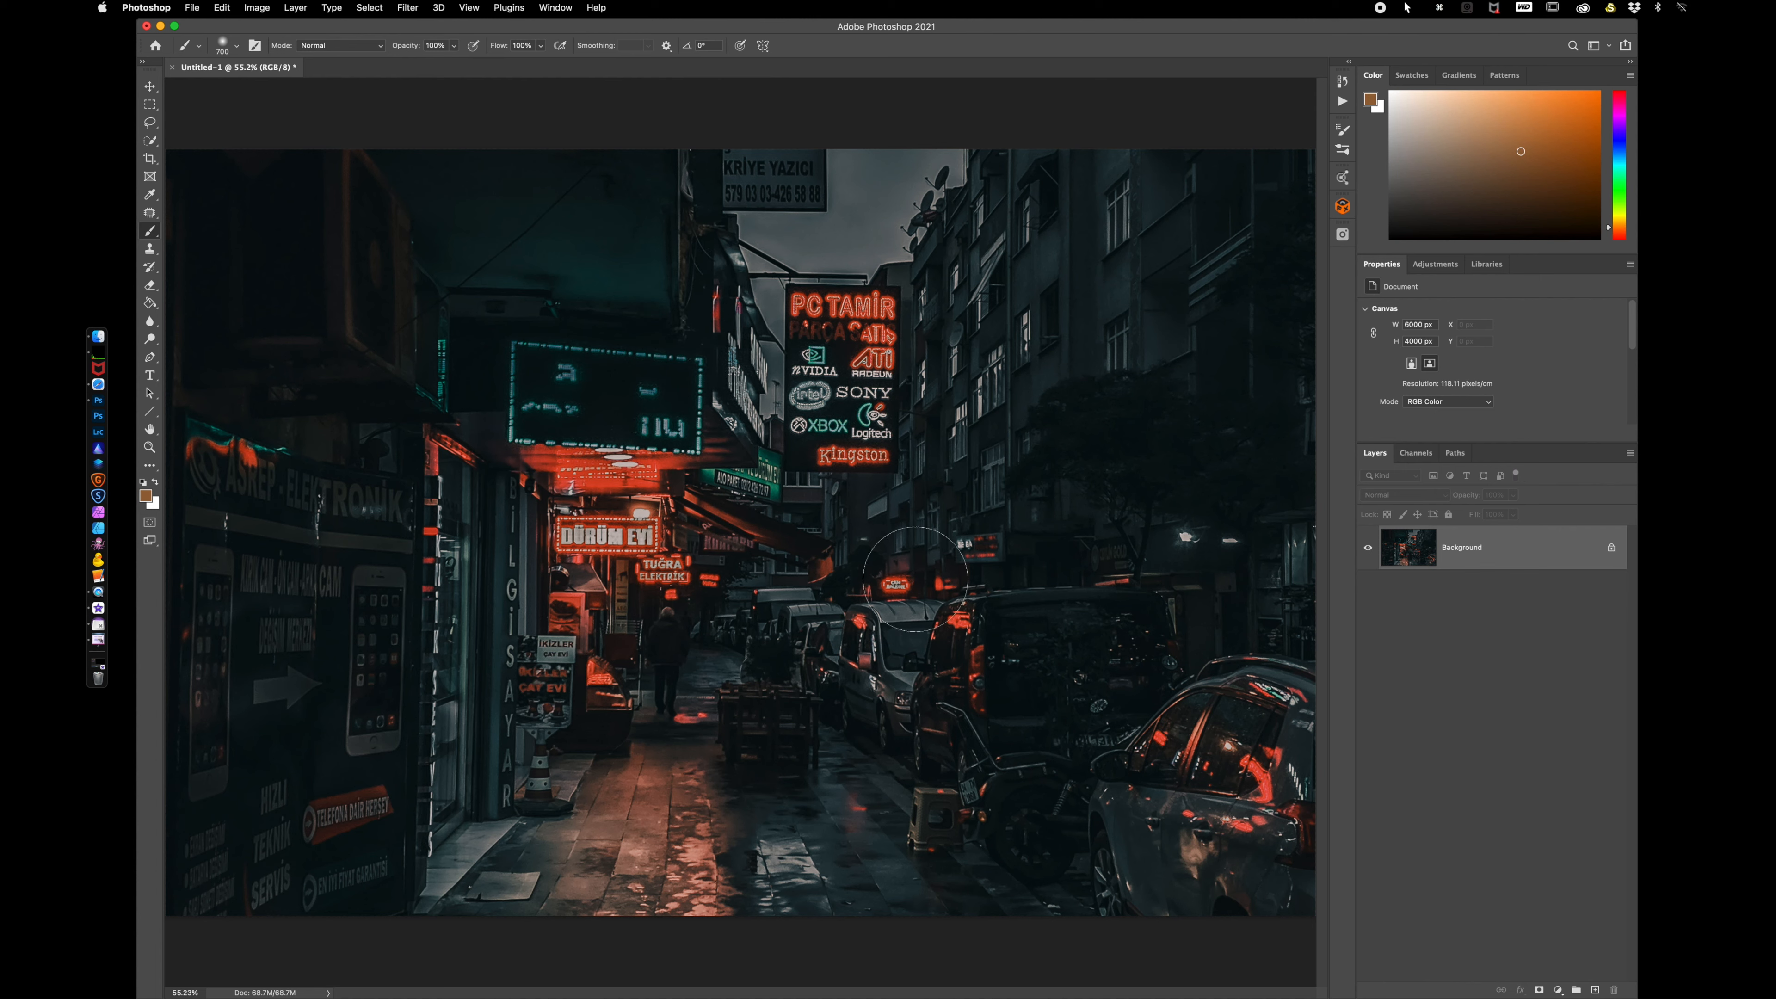
# - Reset the foreground and background colours to black and white, and swap them back and forth
pyautogui.press('d')
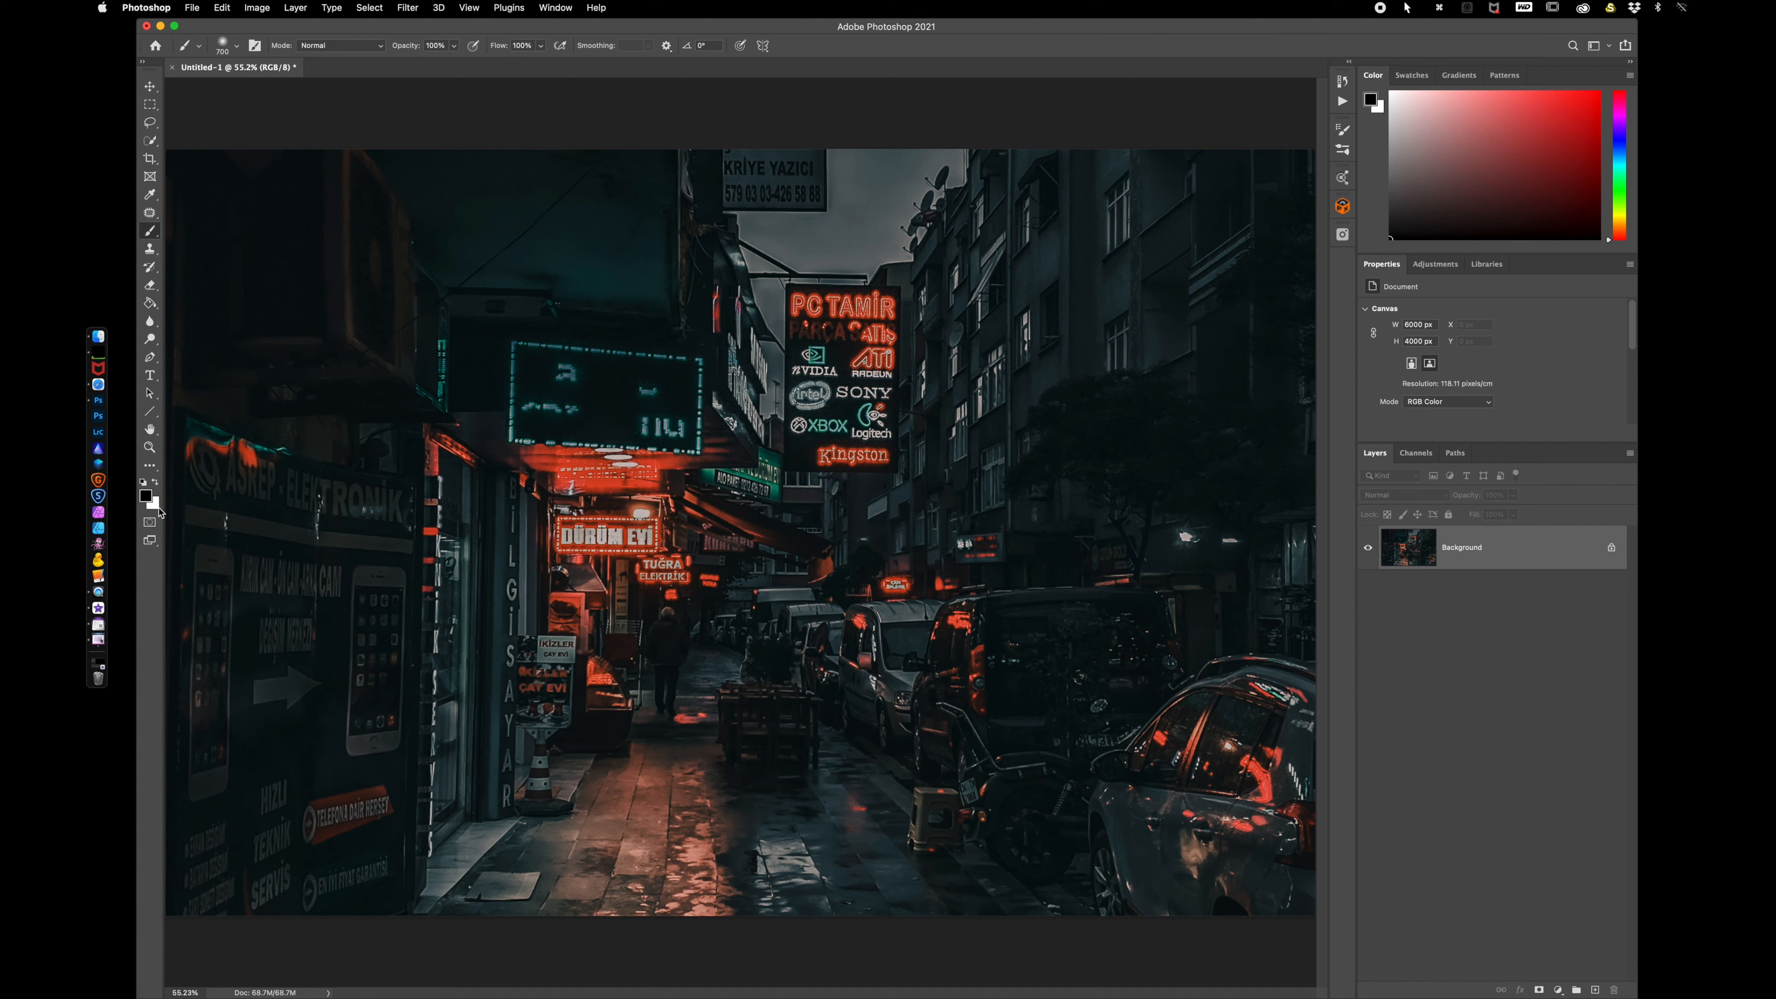
pyautogui.press('x')
pyautogui.press('x')
# - Try a blue shade in the Color Picker, and set the foreground colour to hex 505050
pyautogui.click(146, 496)
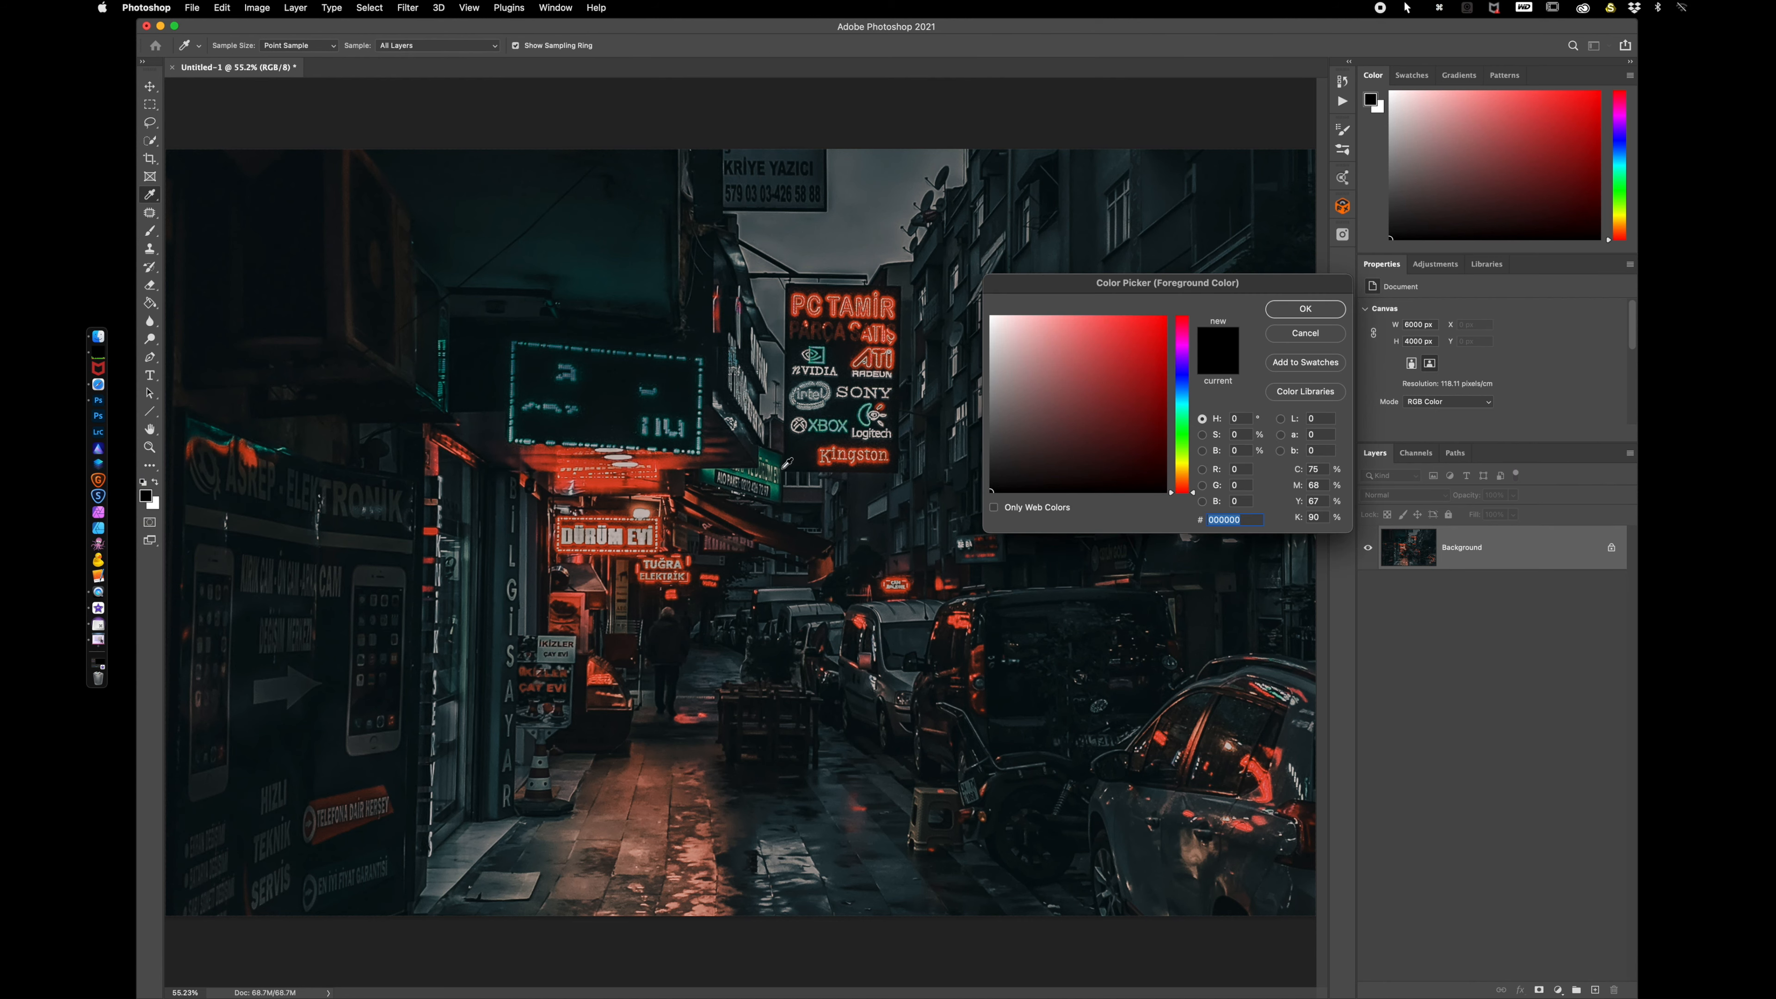
pyautogui.click(1099, 390)
pyautogui.moveTo(1182, 491); pyautogui.dragTo(1182, 373)
pyautogui.click(1095, 360)
pyautogui.click(1249, 520)
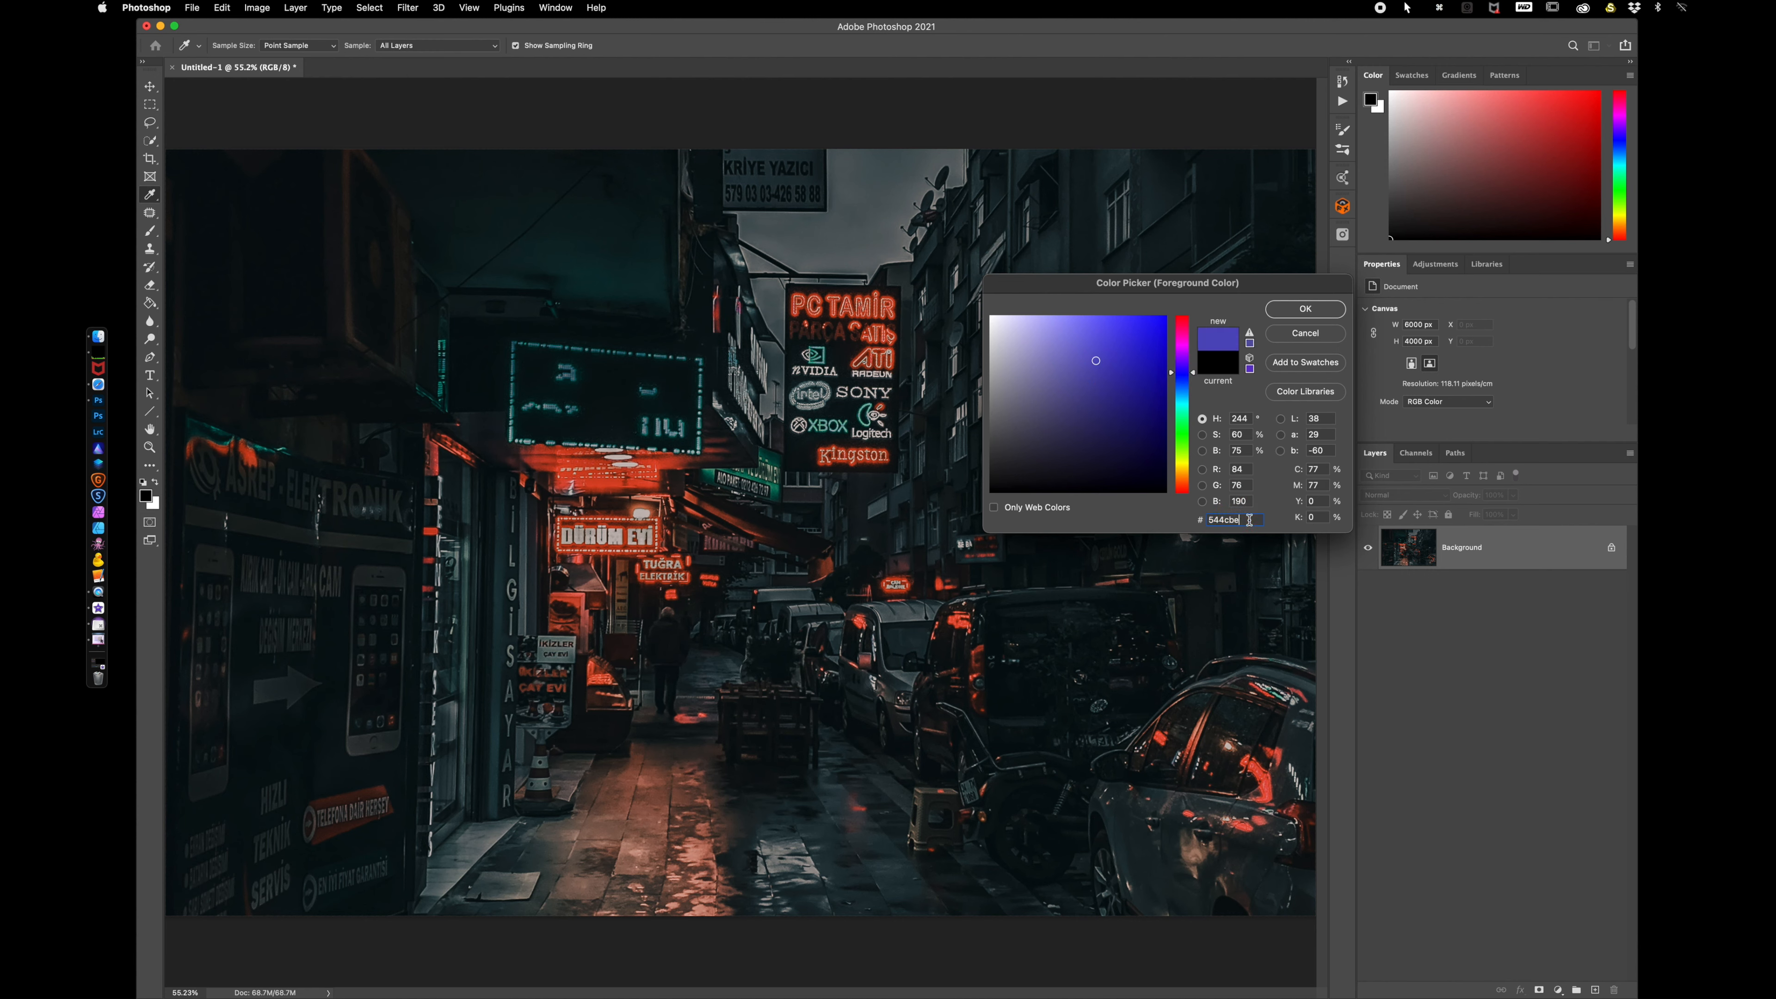
pyautogui.click(1179, 521)
pyautogui.write('505050')
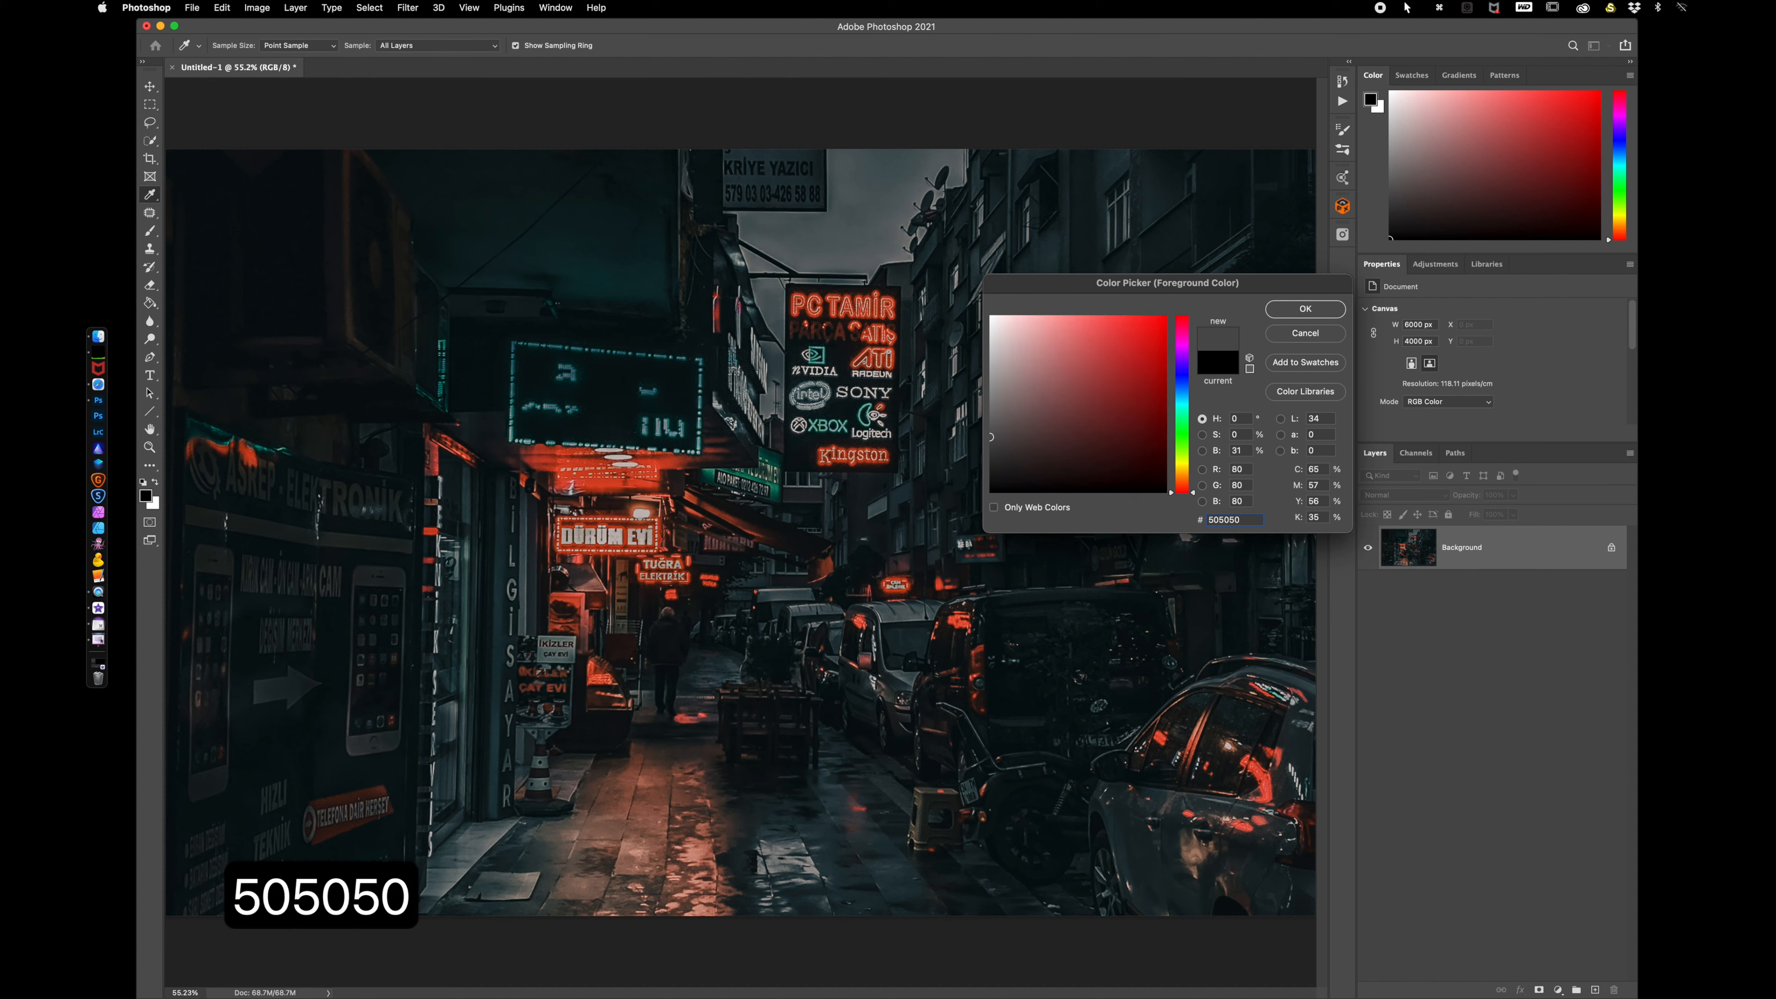
pyautogui.press('Return')
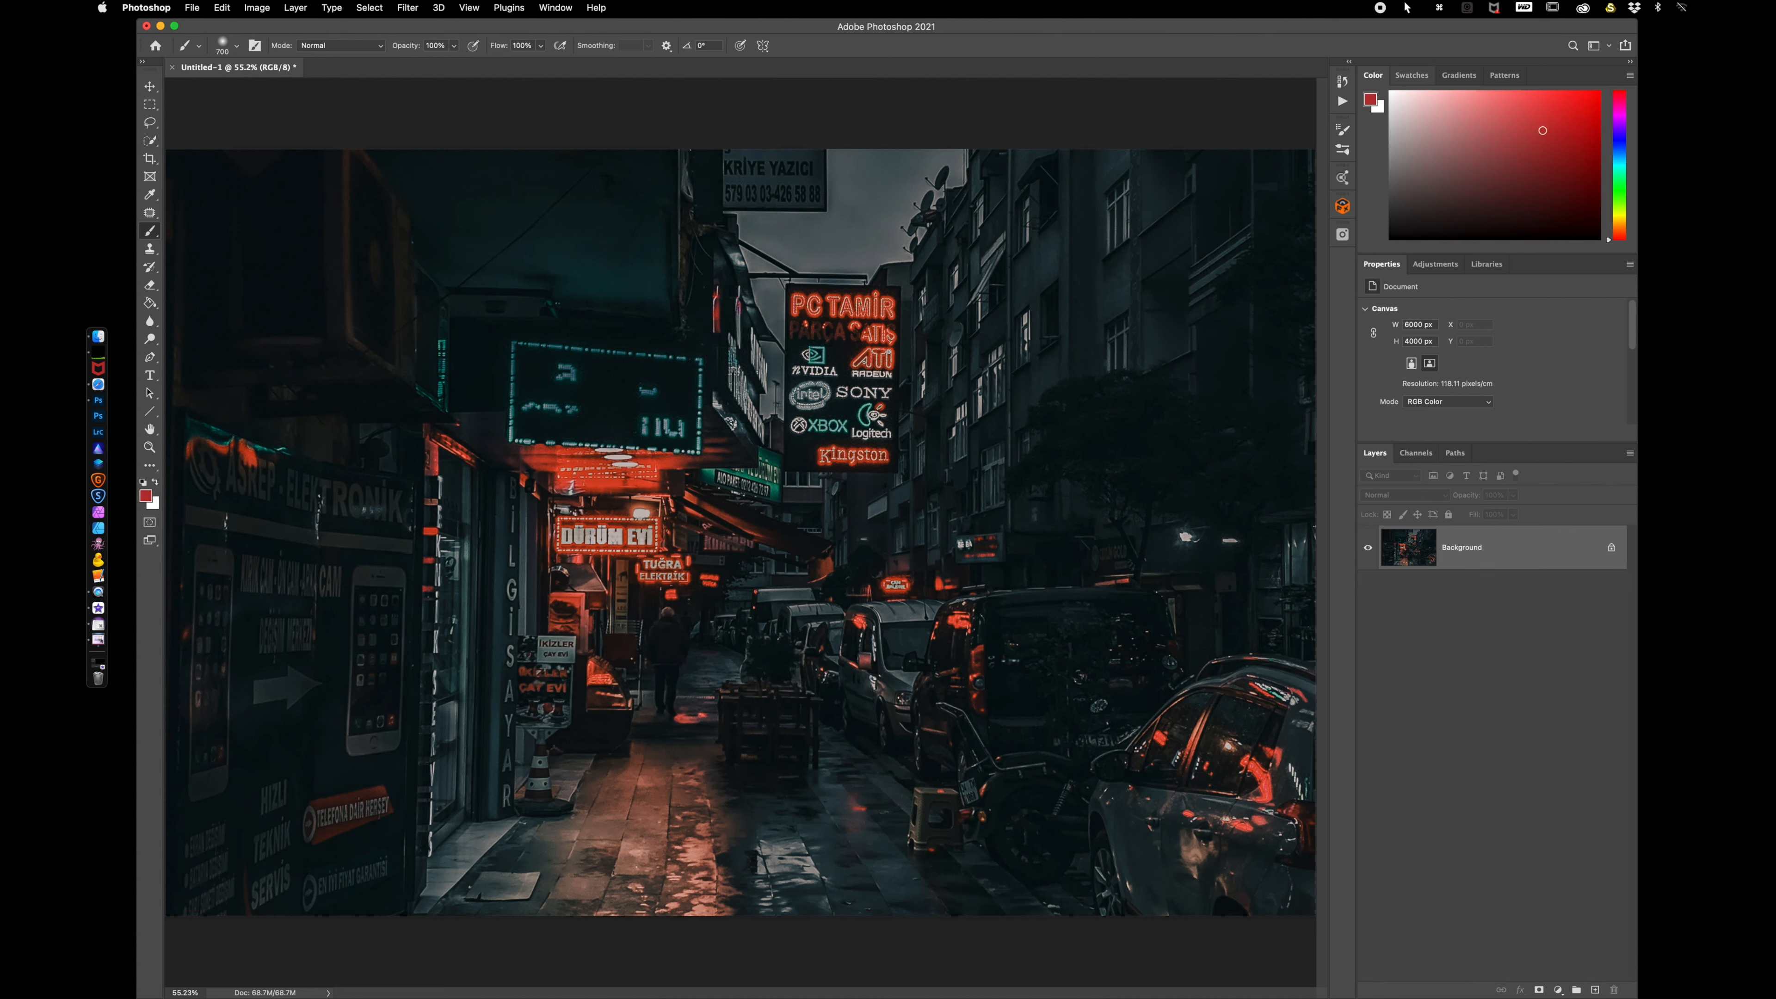
# - Display the Swatches panel, and toggle its visibility off and back on
pyautogui.click(1411, 75)
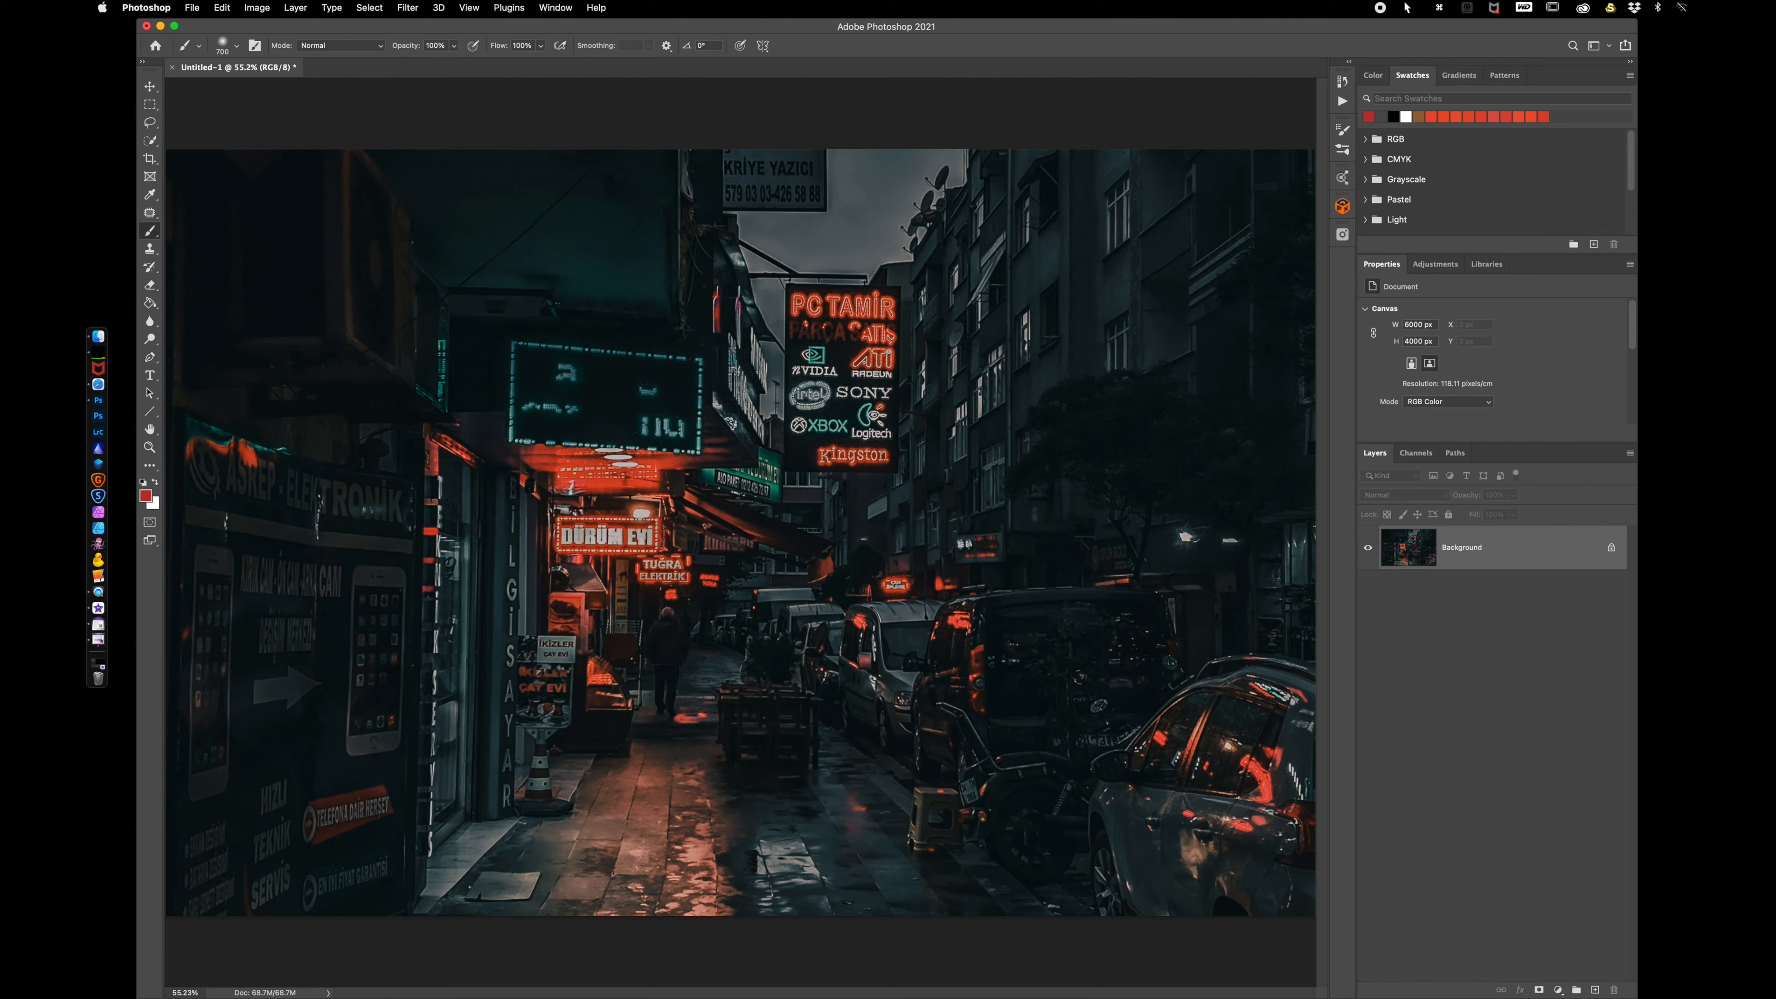
pyautogui.click(555, 8)
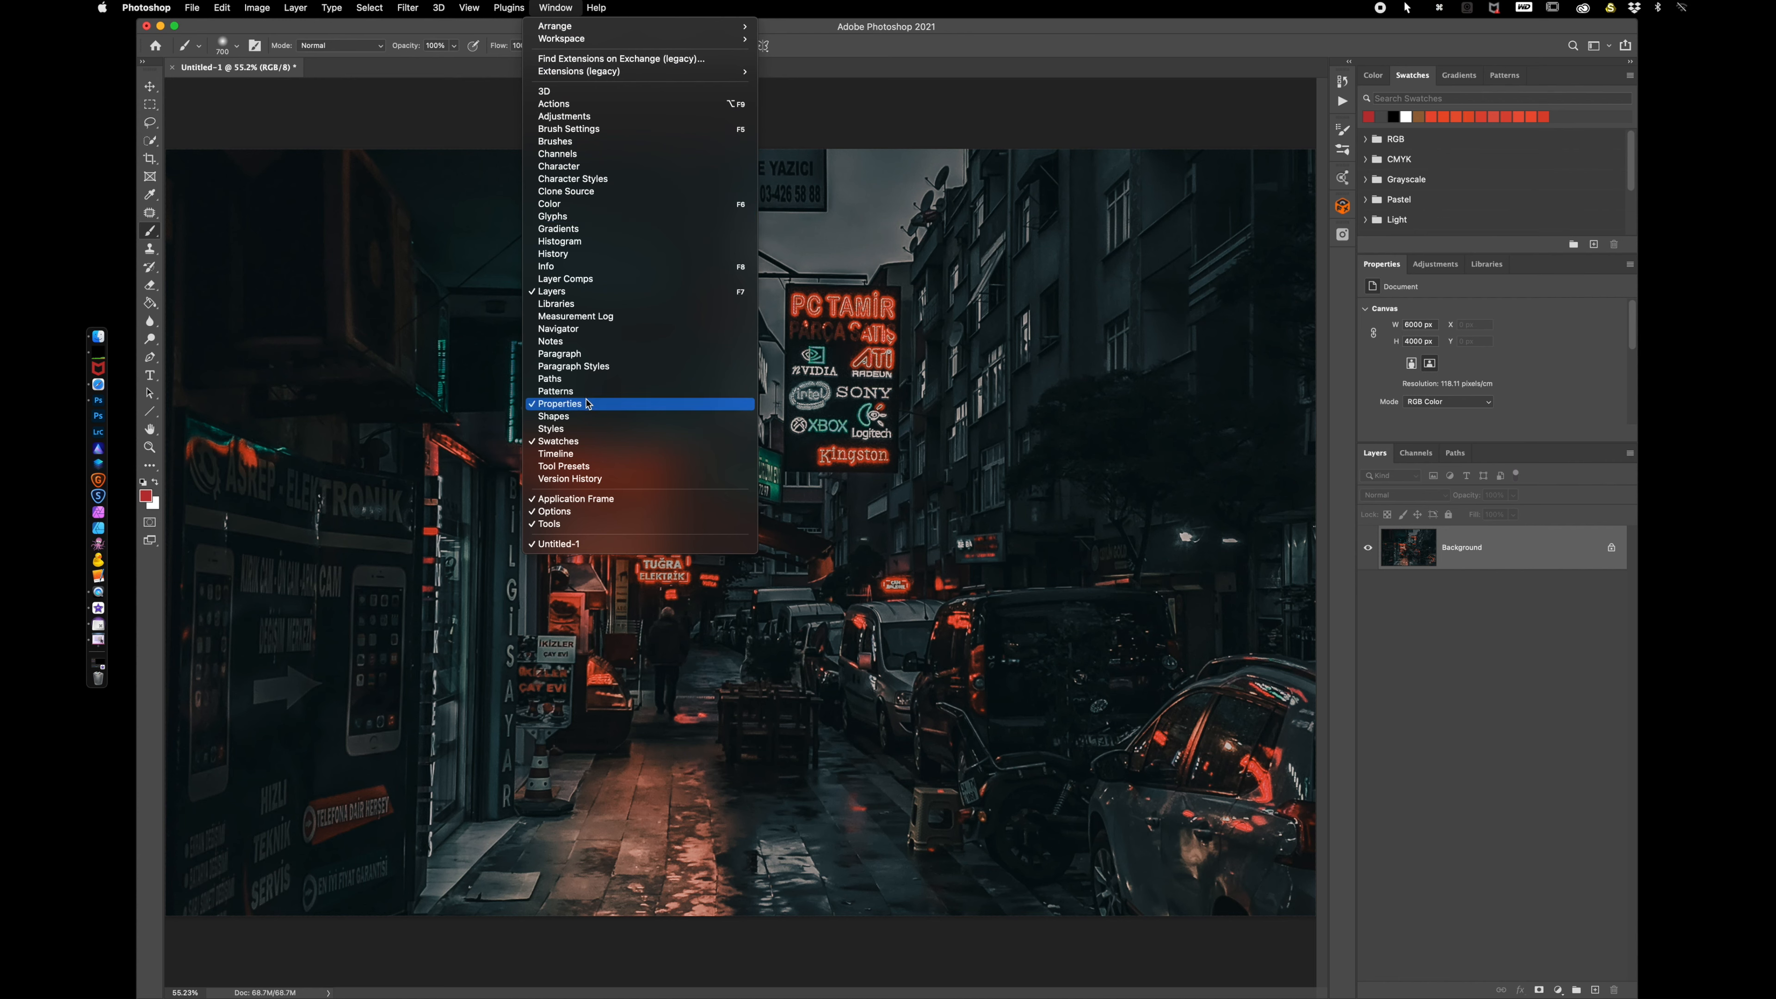
pyautogui.click(588, 442)
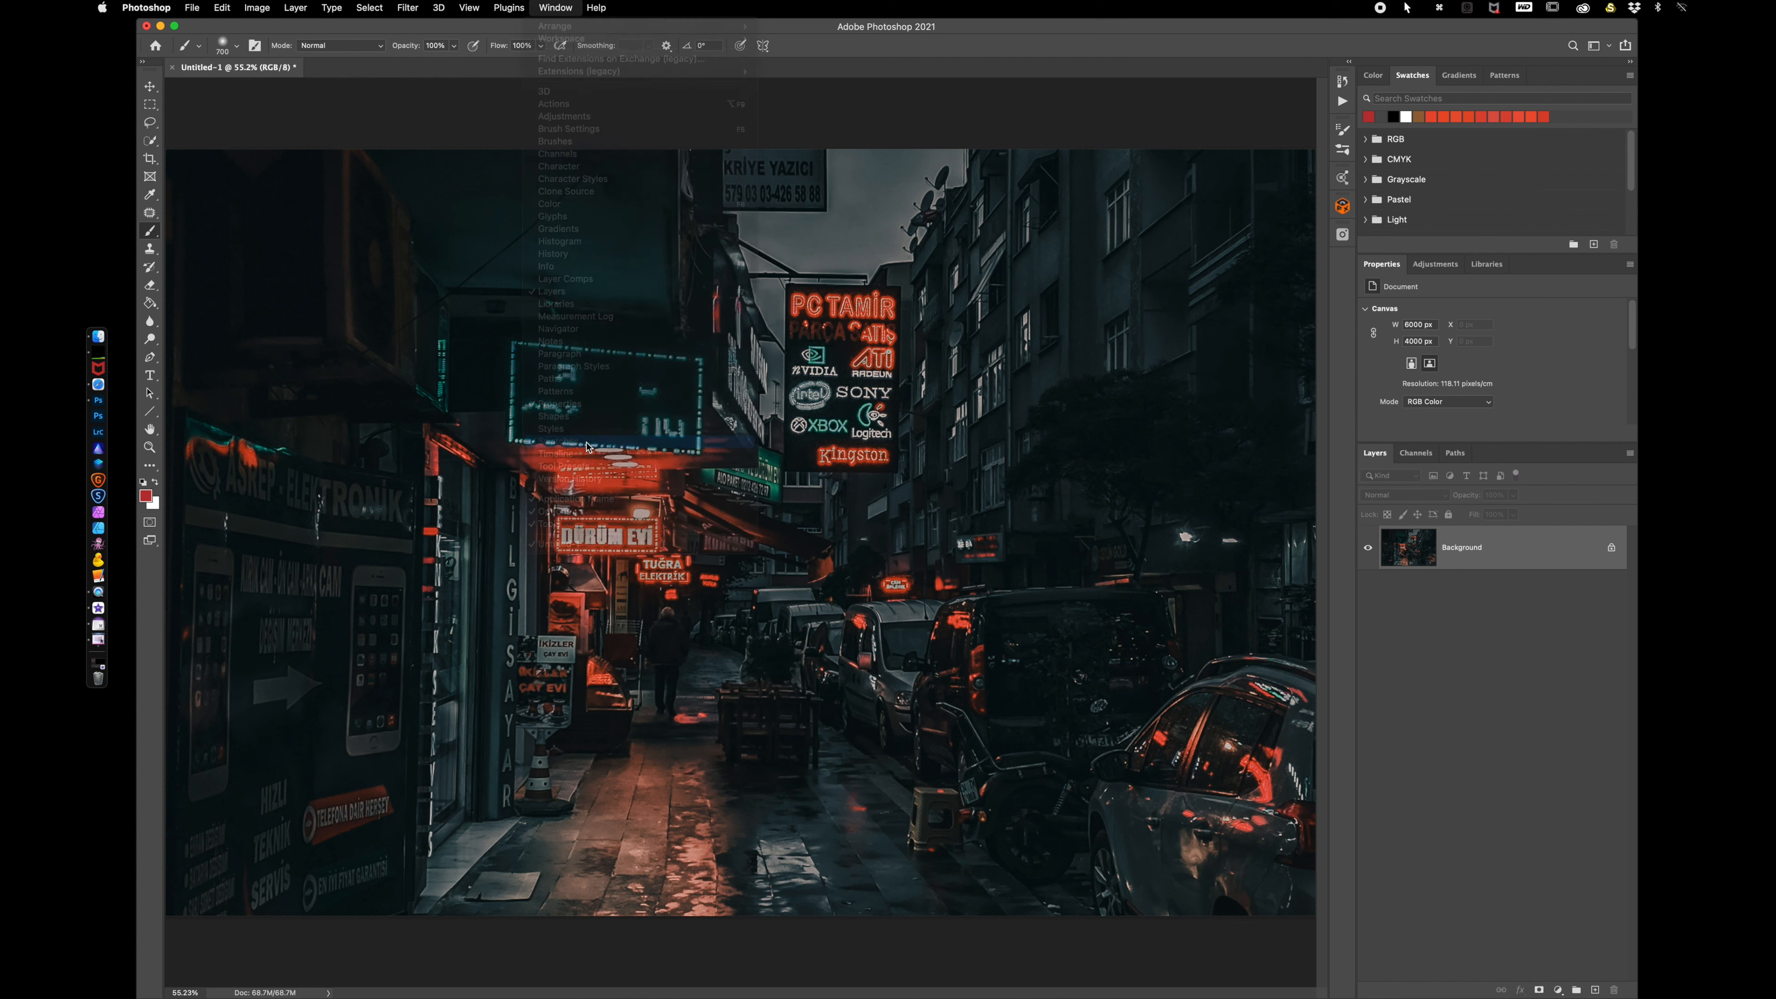
pyautogui.click(567, 9)
pyautogui.click(559, 441)
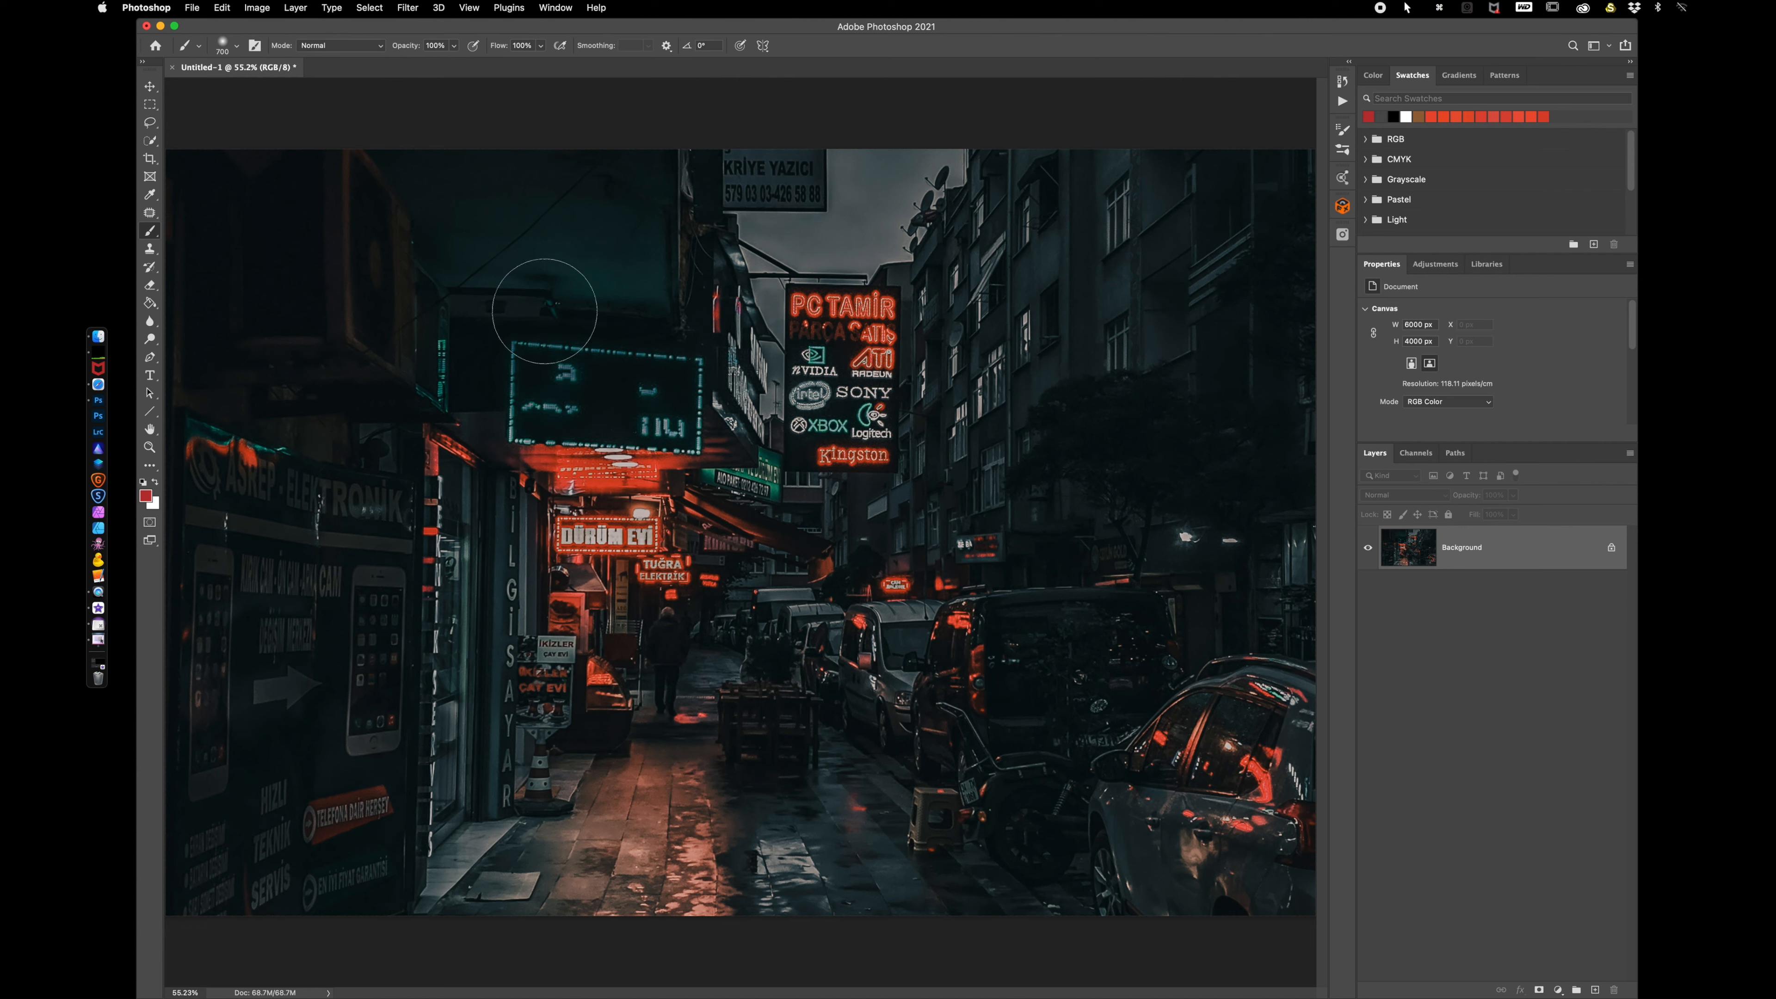
# - With the Brush tool active, sample colours from the PC TAMIR sign, the sky, the DÜRÜM EVİ sign and the wall poster
pyautogui.press('b')
pyautogui.press('alt')
pyautogui.keyDown('alt'); pyautogui.click(870, 304); pyautogui.keyUp('alt')
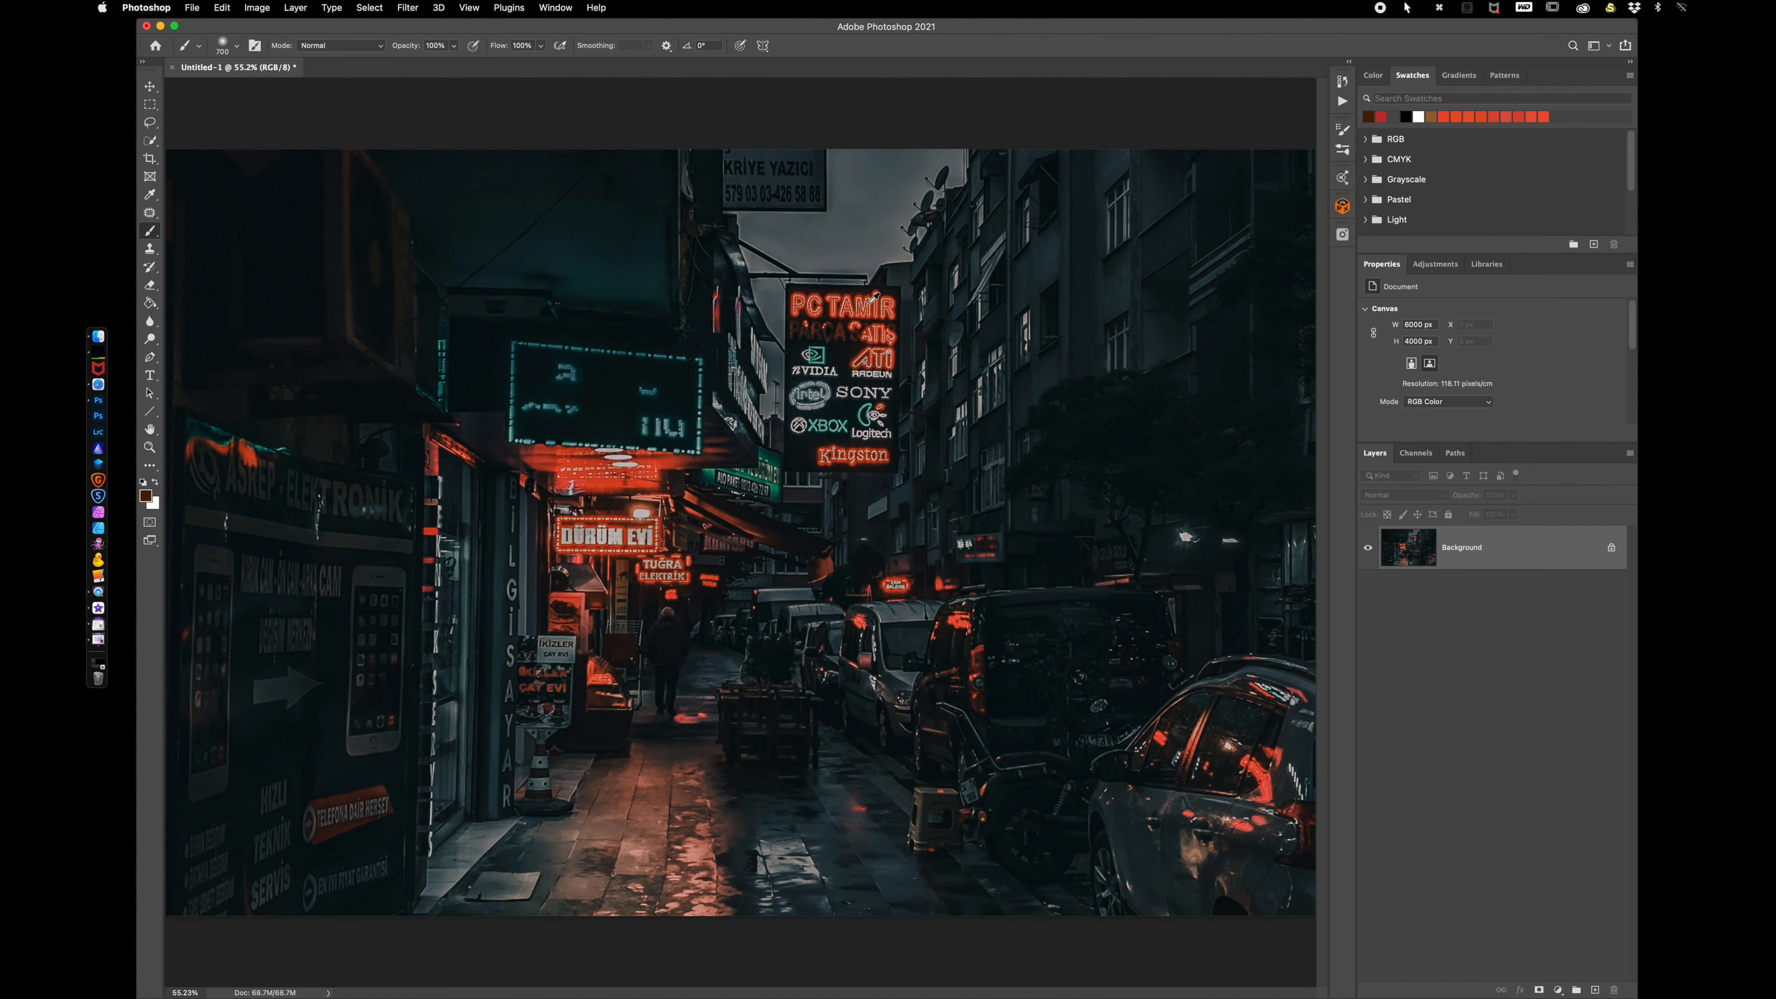
pyautogui.keyDown('alt'); pyautogui.click(883, 211); pyautogui.keyUp('alt')
pyautogui.keyDown('alt'); pyautogui.click(608, 536); pyautogui.keyUp('alt')
pyautogui.keyDown('alt'); pyautogui.click(369, 787); pyautogui.keyUp('alt')
# - Use the Eyedropper tool to sample the lamp under the awning and colours from the dock icons outside the window
pyautogui.press('i')
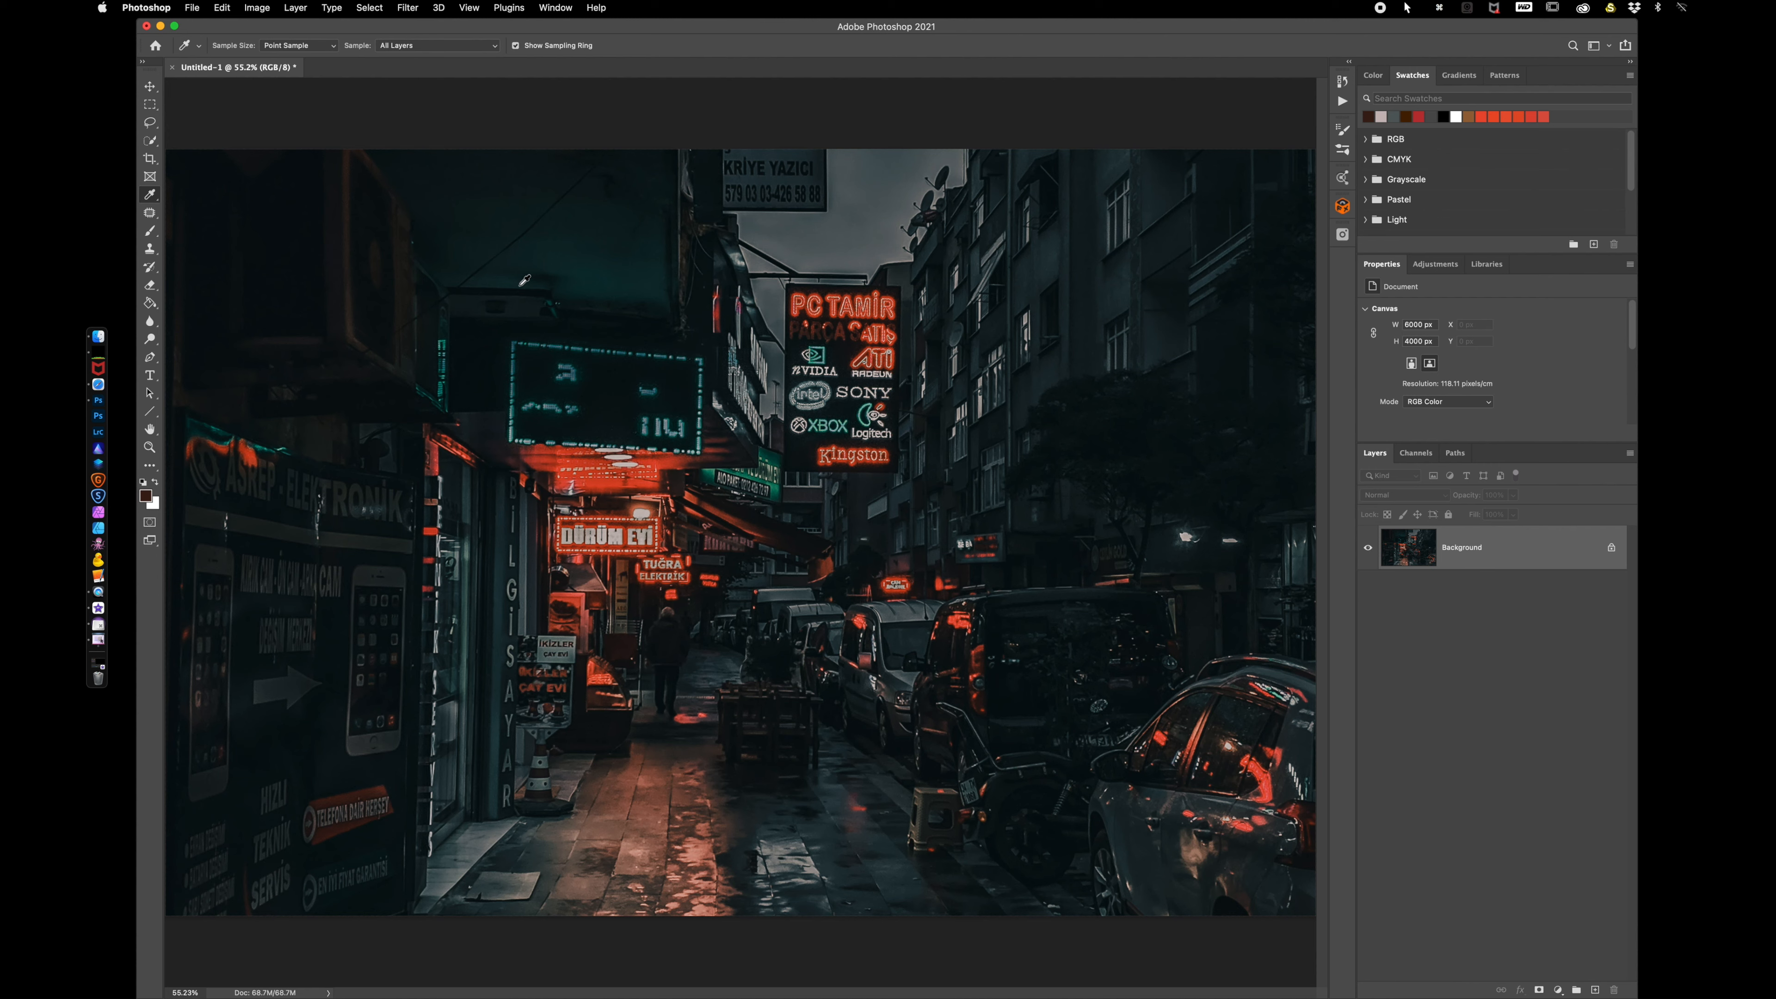
pyautogui.click(525, 280)
pyautogui.moveTo(524, 280); pyautogui.dragTo(105, 266)
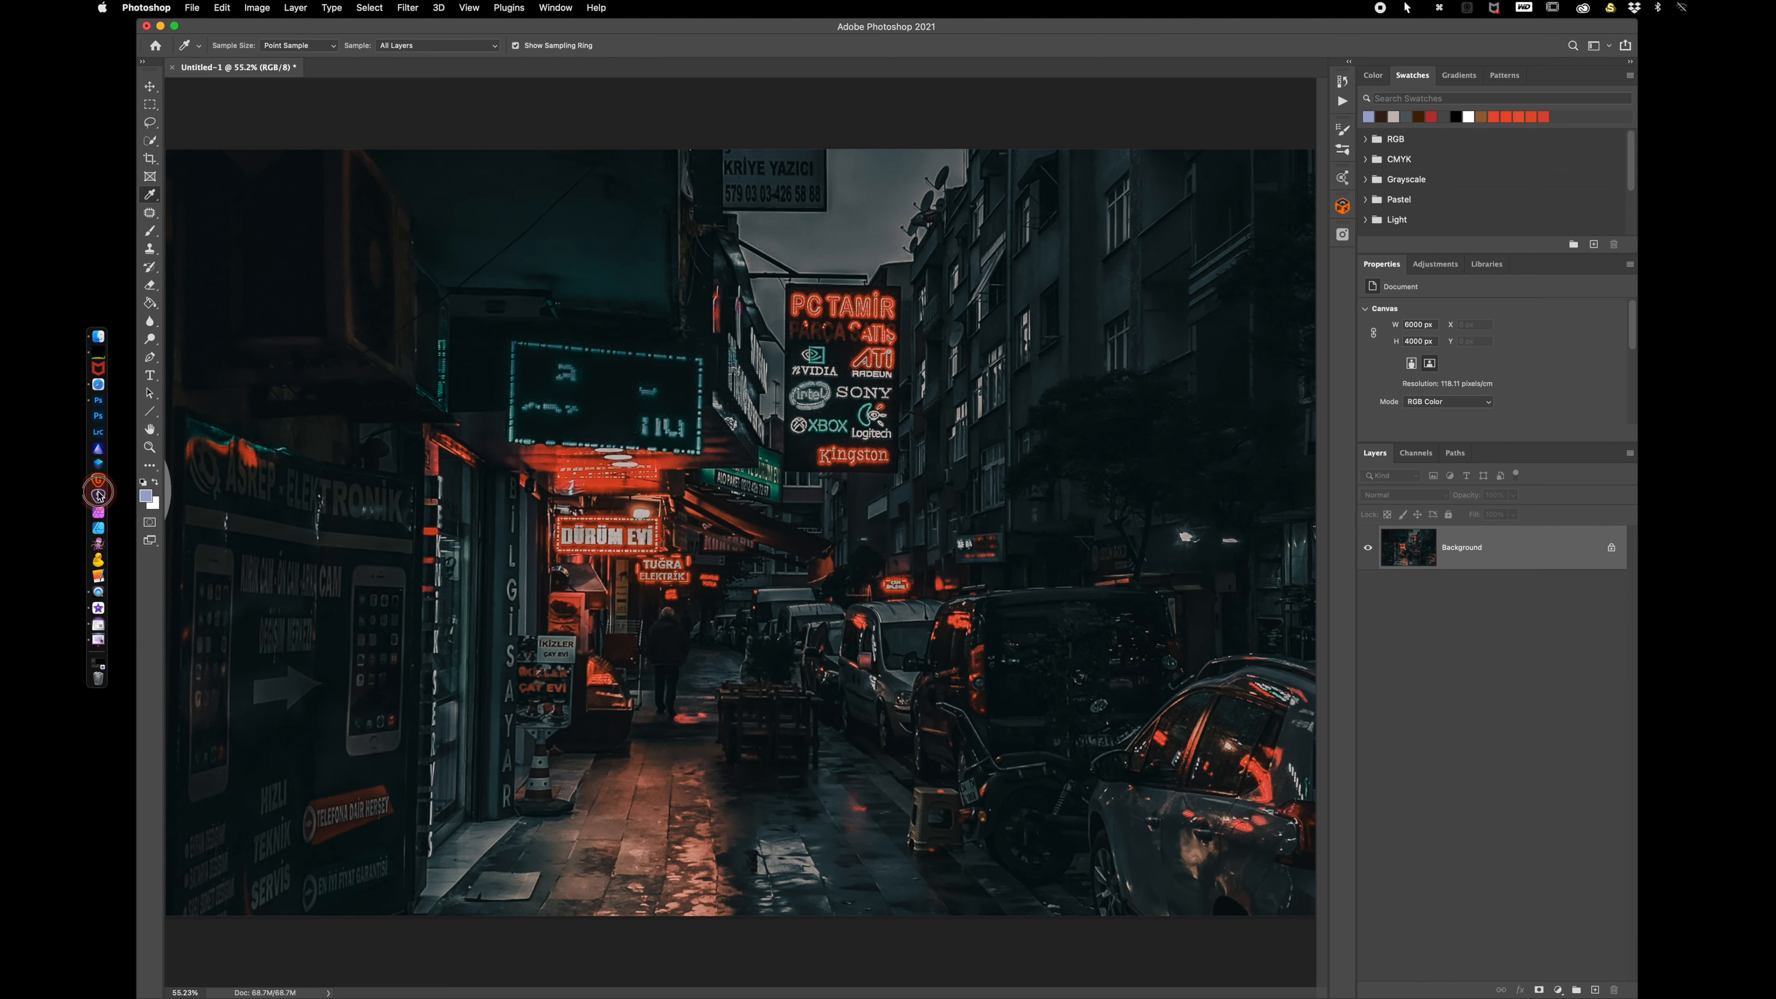
pyautogui.moveTo(98, 558); pyautogui.dragTo(100, 563)
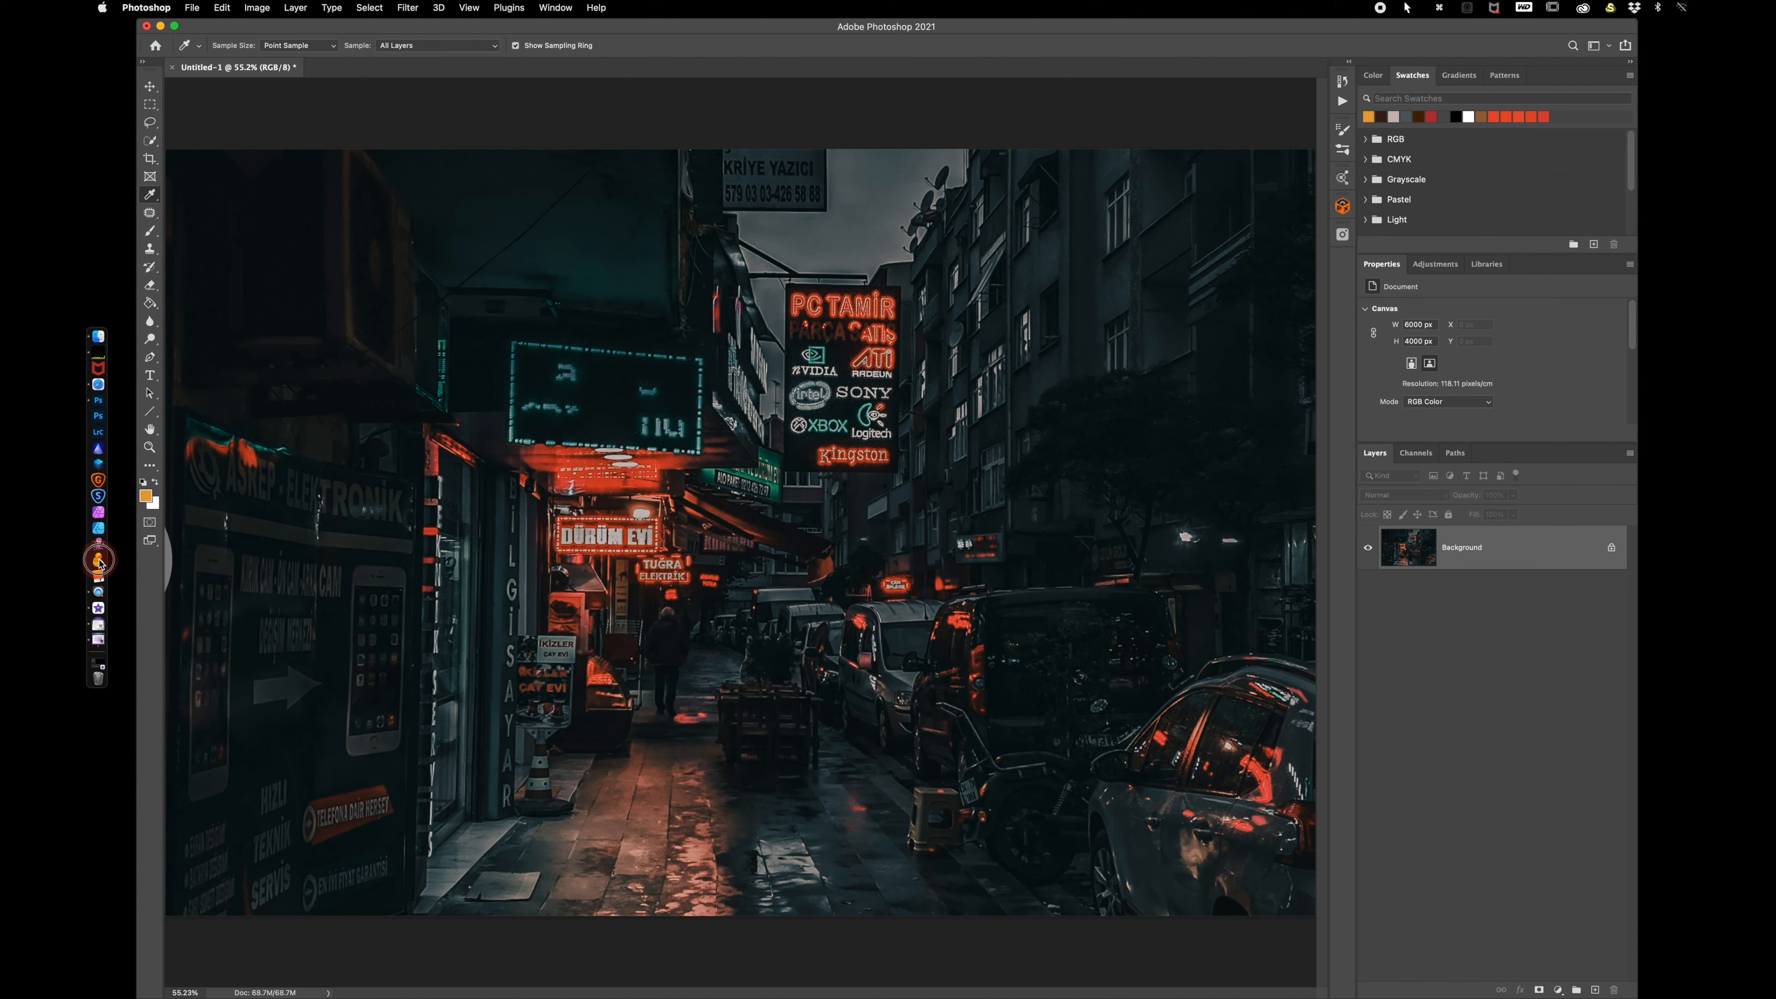
pyautogui.moveTo(99, 563); pyautogui.dragTo(1490, 670)
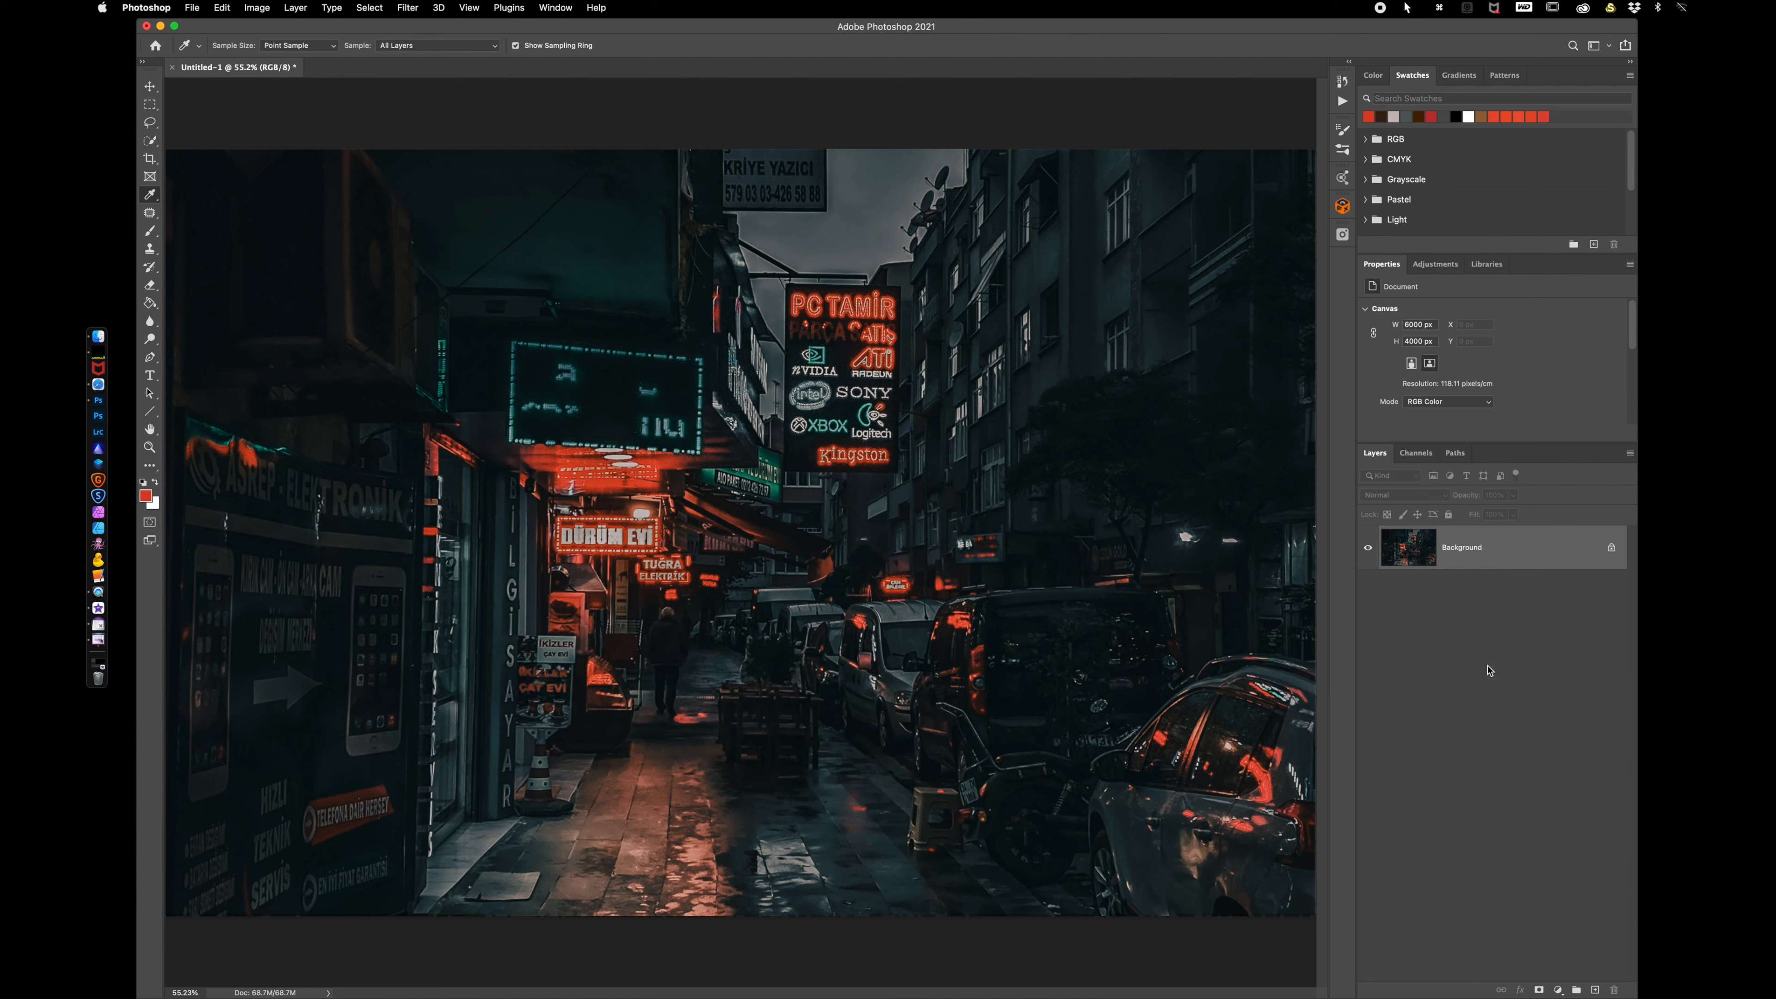
pyautogui.click(1423, 641)
pyautogui.click(1424, 640)
pyautogui.click(1424, 640)
pyautogui.click(1423, 640)
pyautogui.click(1424, 642)
# - Disable Presentation Assistant, and sample colours from the Cyberduck dock icon with the Eyedropper tool
pyautogui.click(1408, 9)
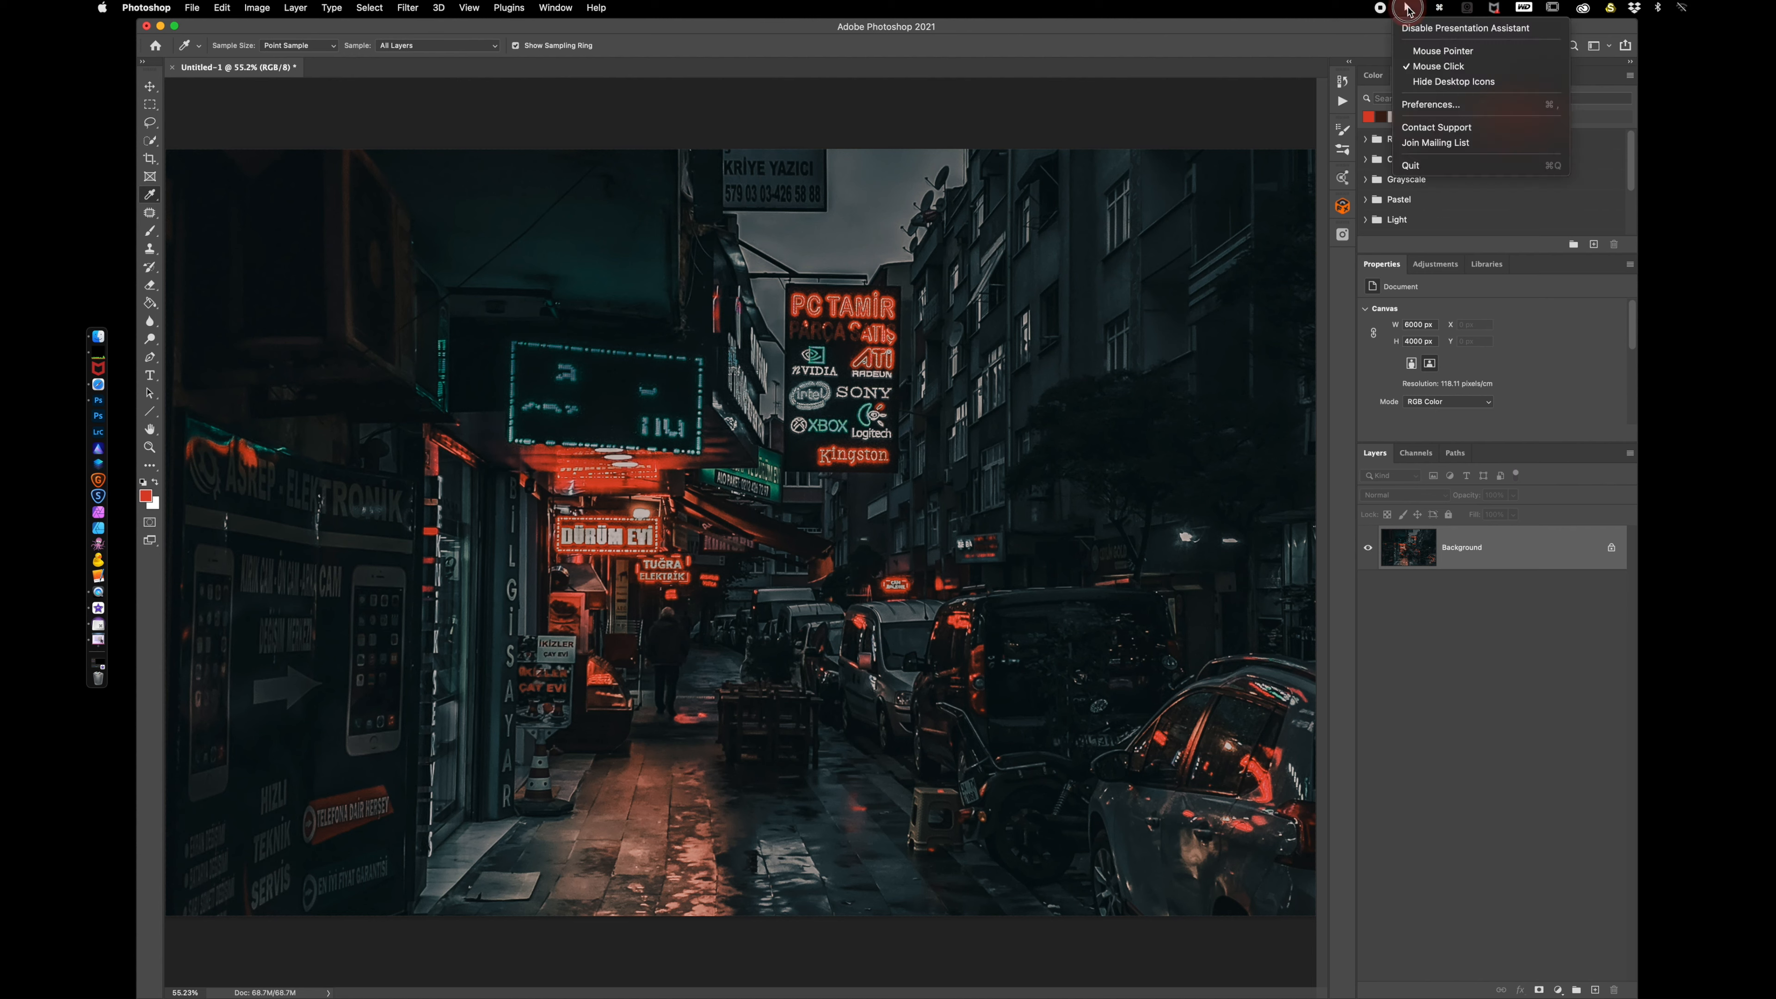
pyautogui.click(1427, 31)
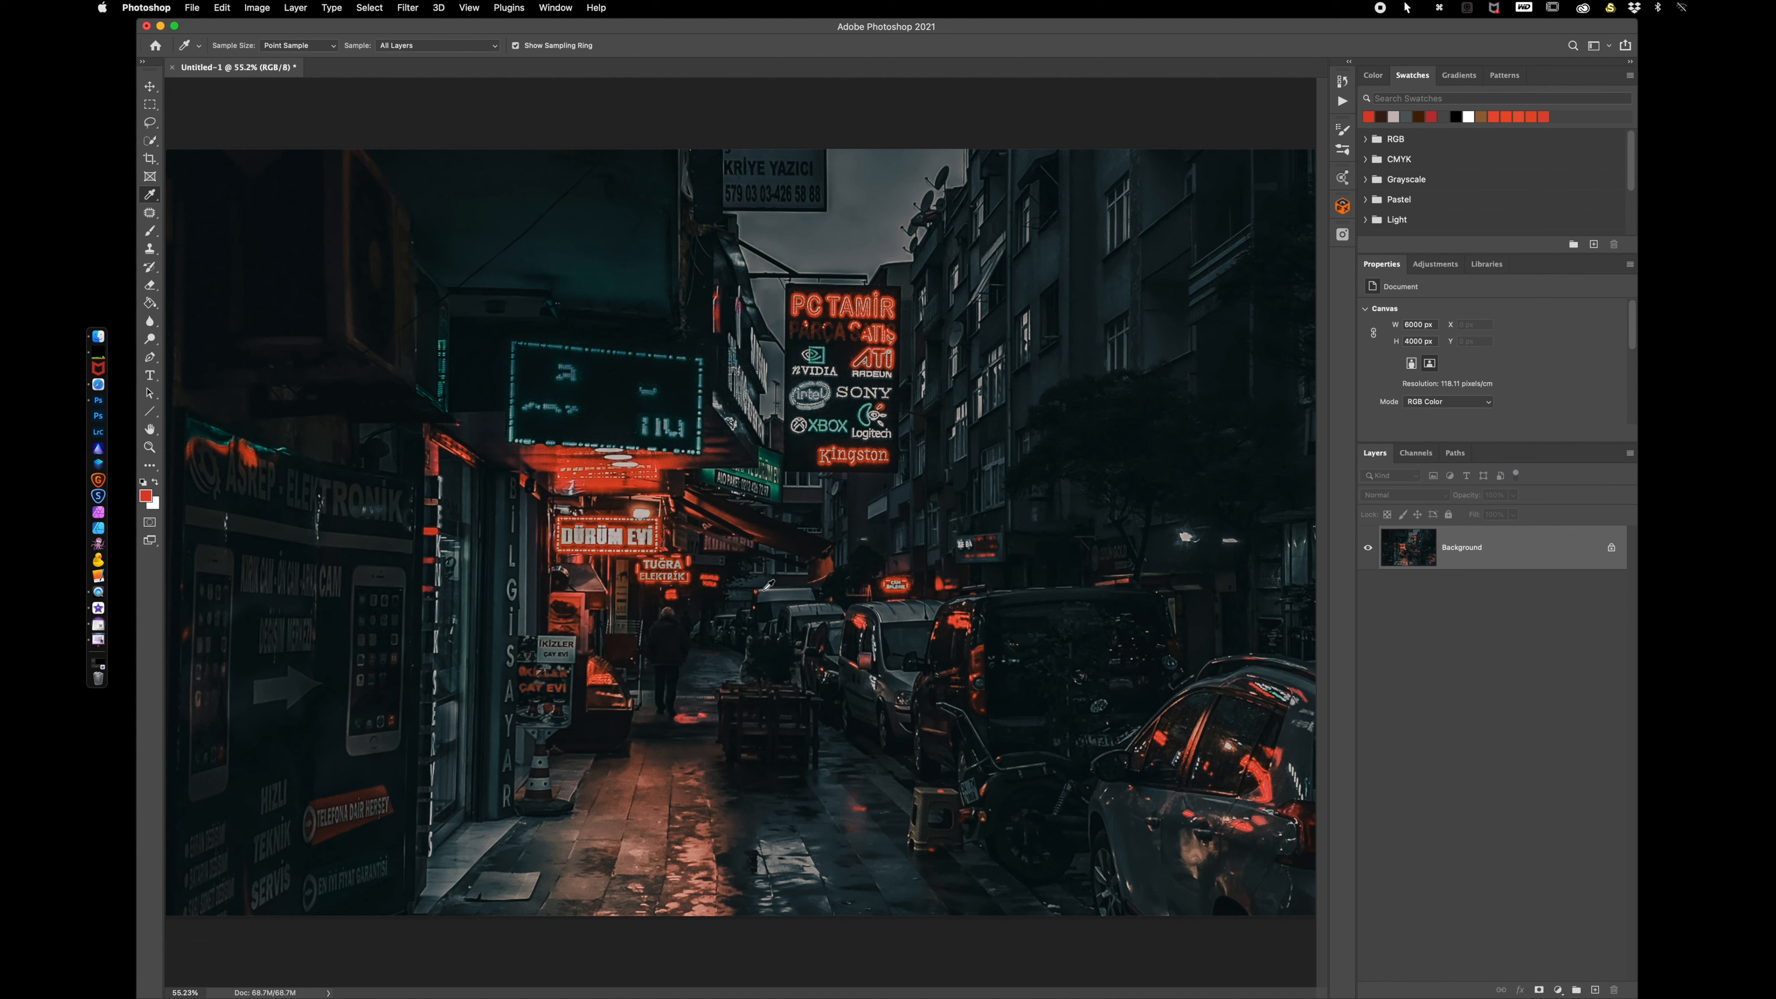
pyautogui.press('i')
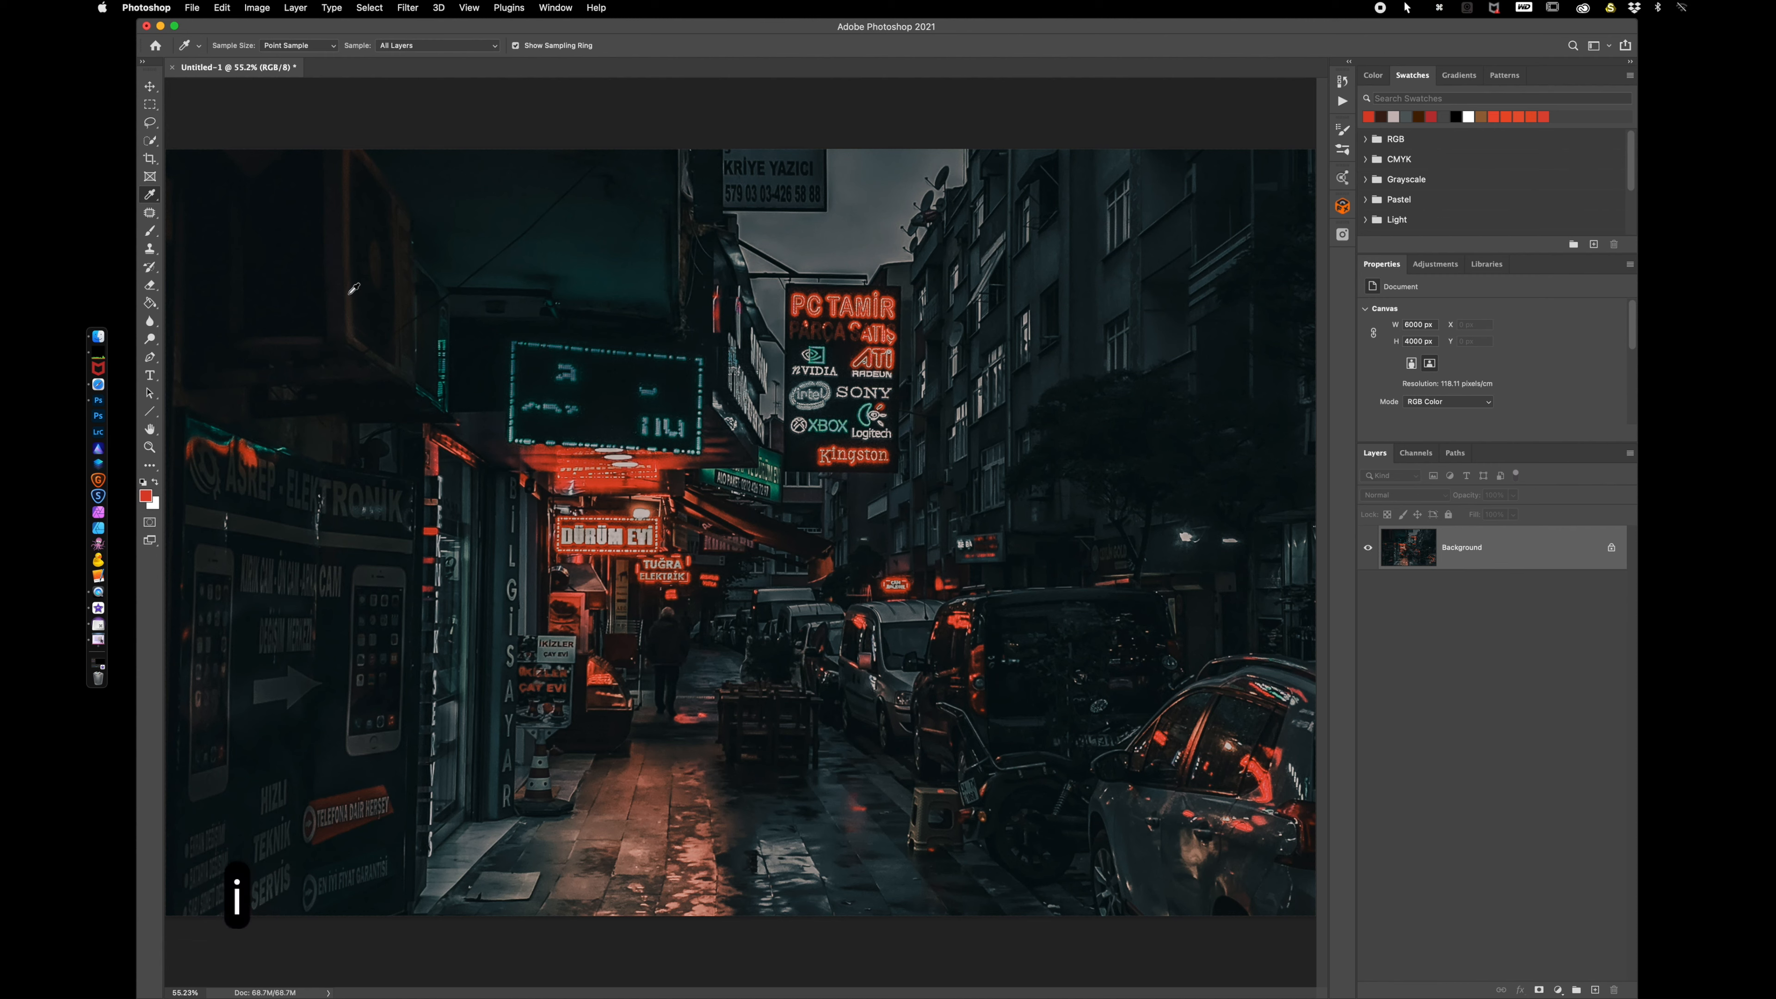
pyautogui.moveTo(257, 365); pyautogui.dragTo(100, 561)
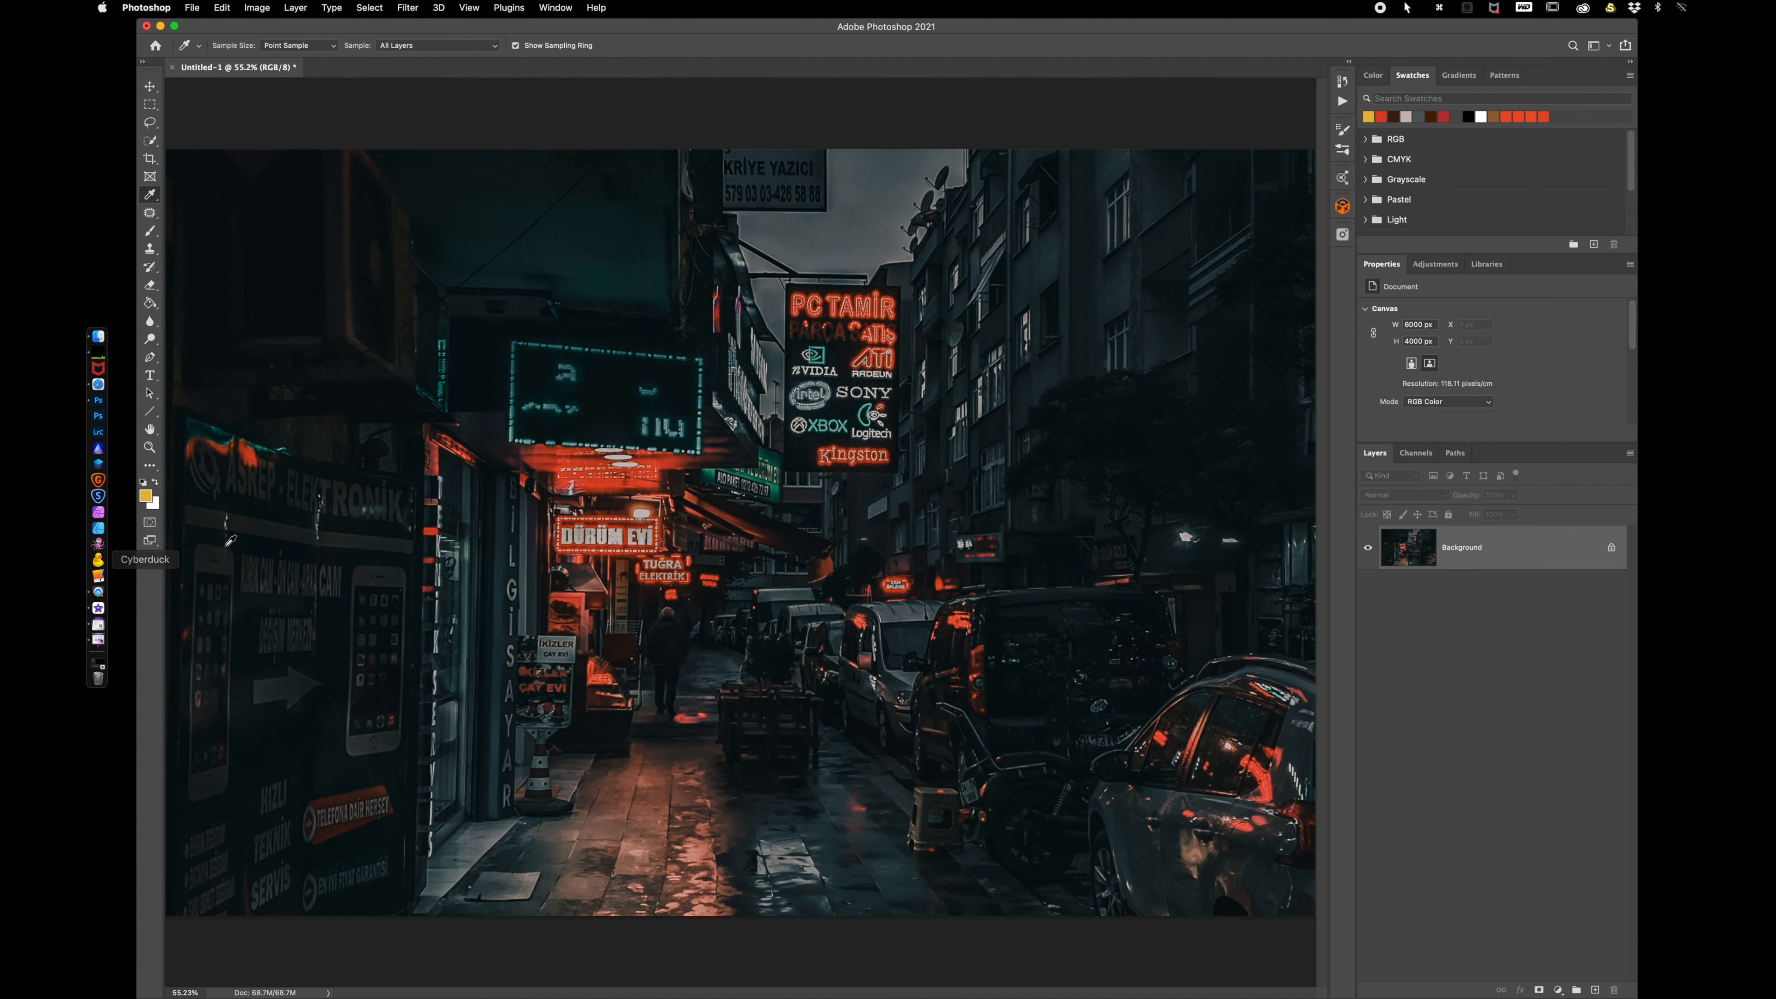
pyautogui.moveTo(262, 534); pyautogui.dragTo(98, 561)
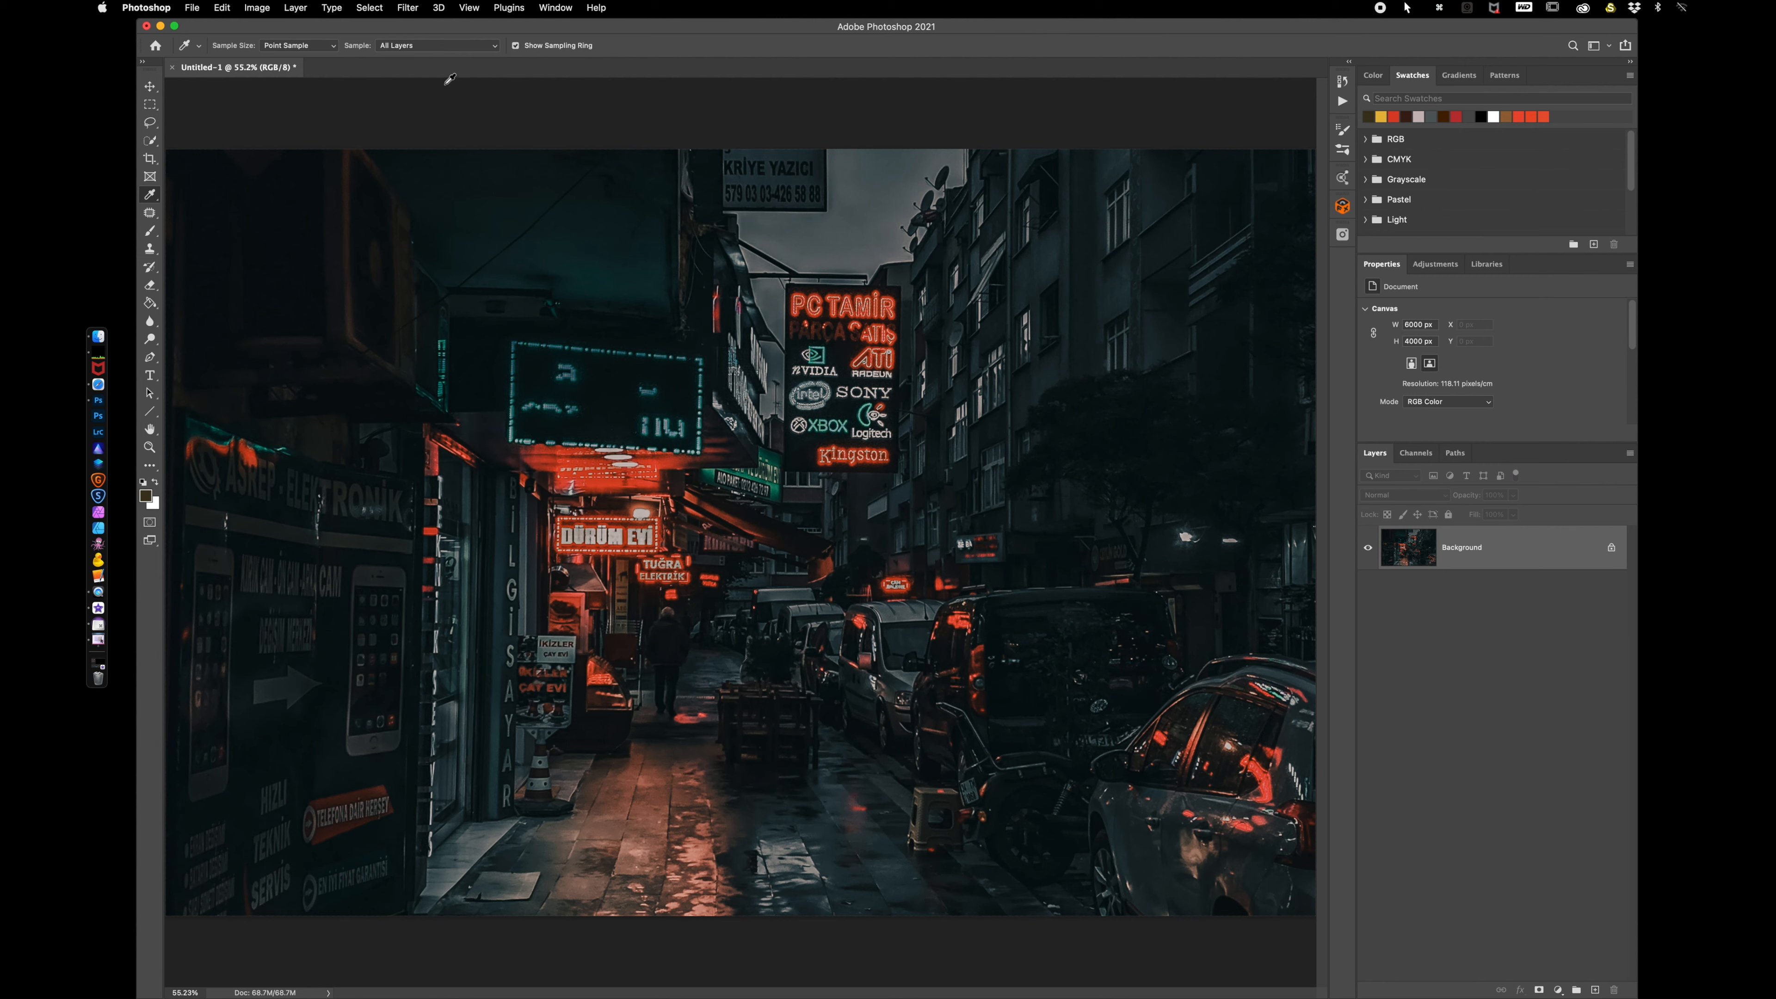
# - Set the Eyedropper sample size to 5 by 5 Average and sample yellow from the Cyberduck dock icon
pyautogui.click(315, 46)
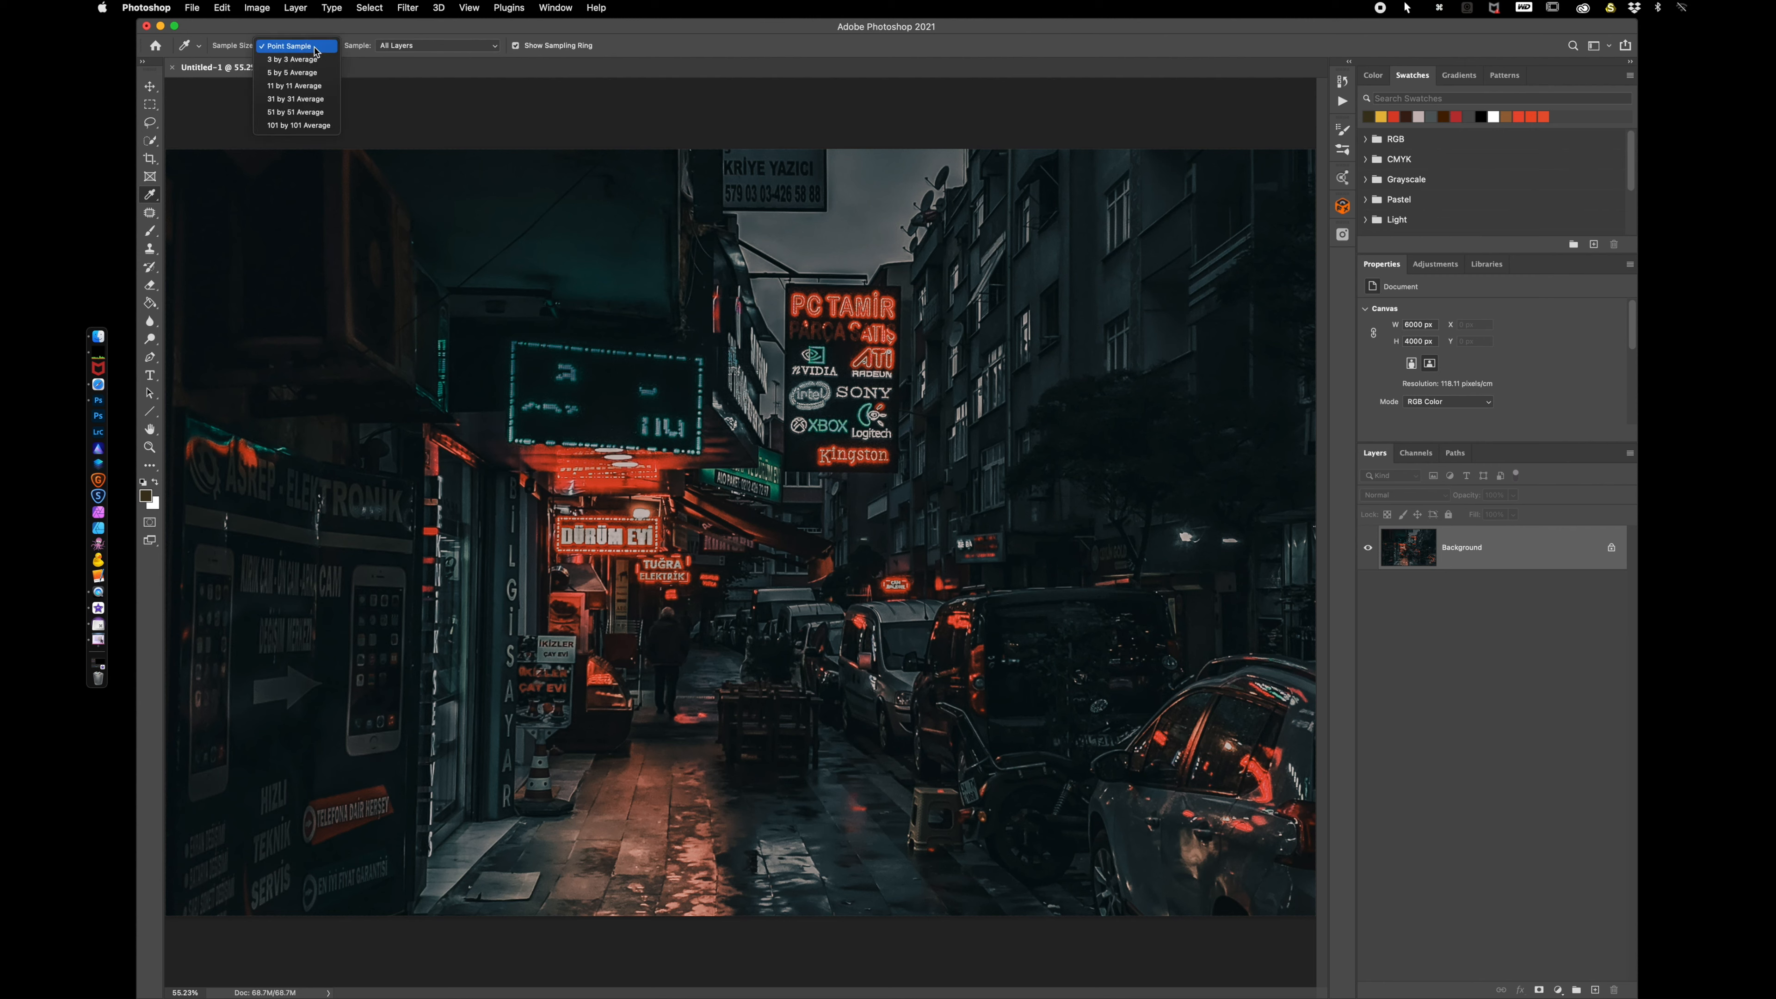
pyautogui.click(308, 72)
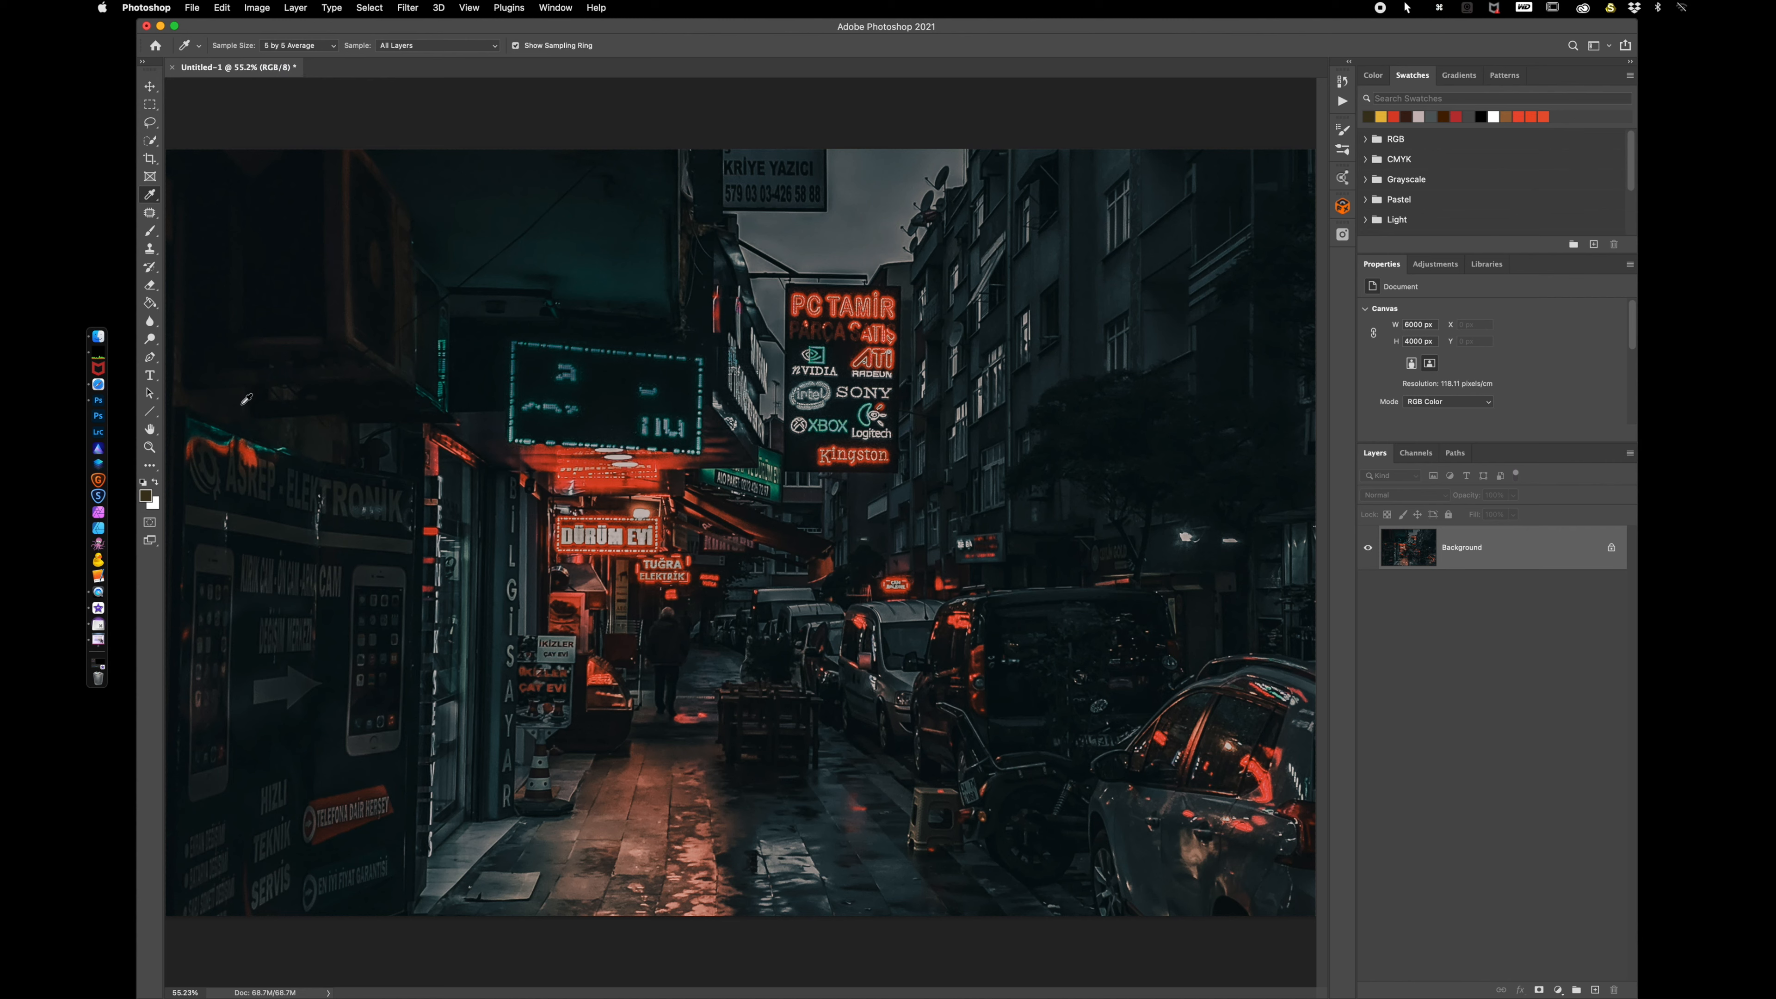
pyautogui.moveTo(247, 399); pyautogui.dragTo(100, 560)
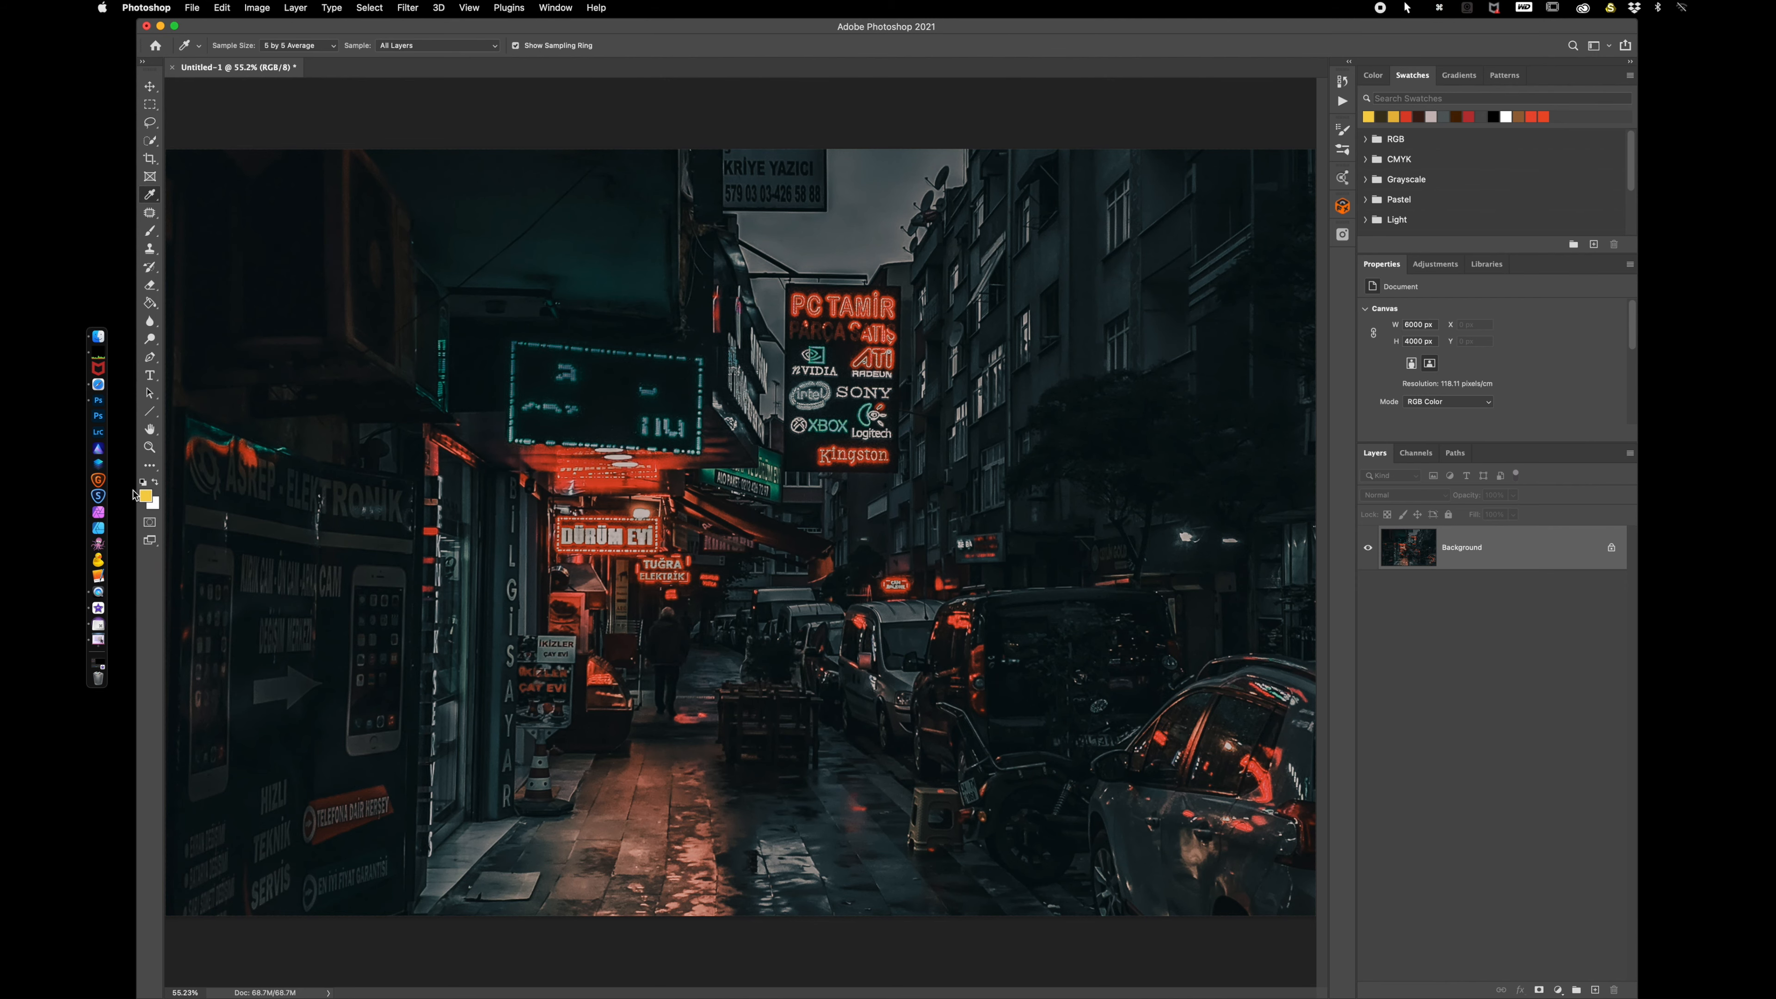
# - Narrow the application window to reveal the markahunter.com web page beside it, keeping the photo document active
pyautogui.moveTo(1635, 23); pyautogui.dragTo(1085, 7)
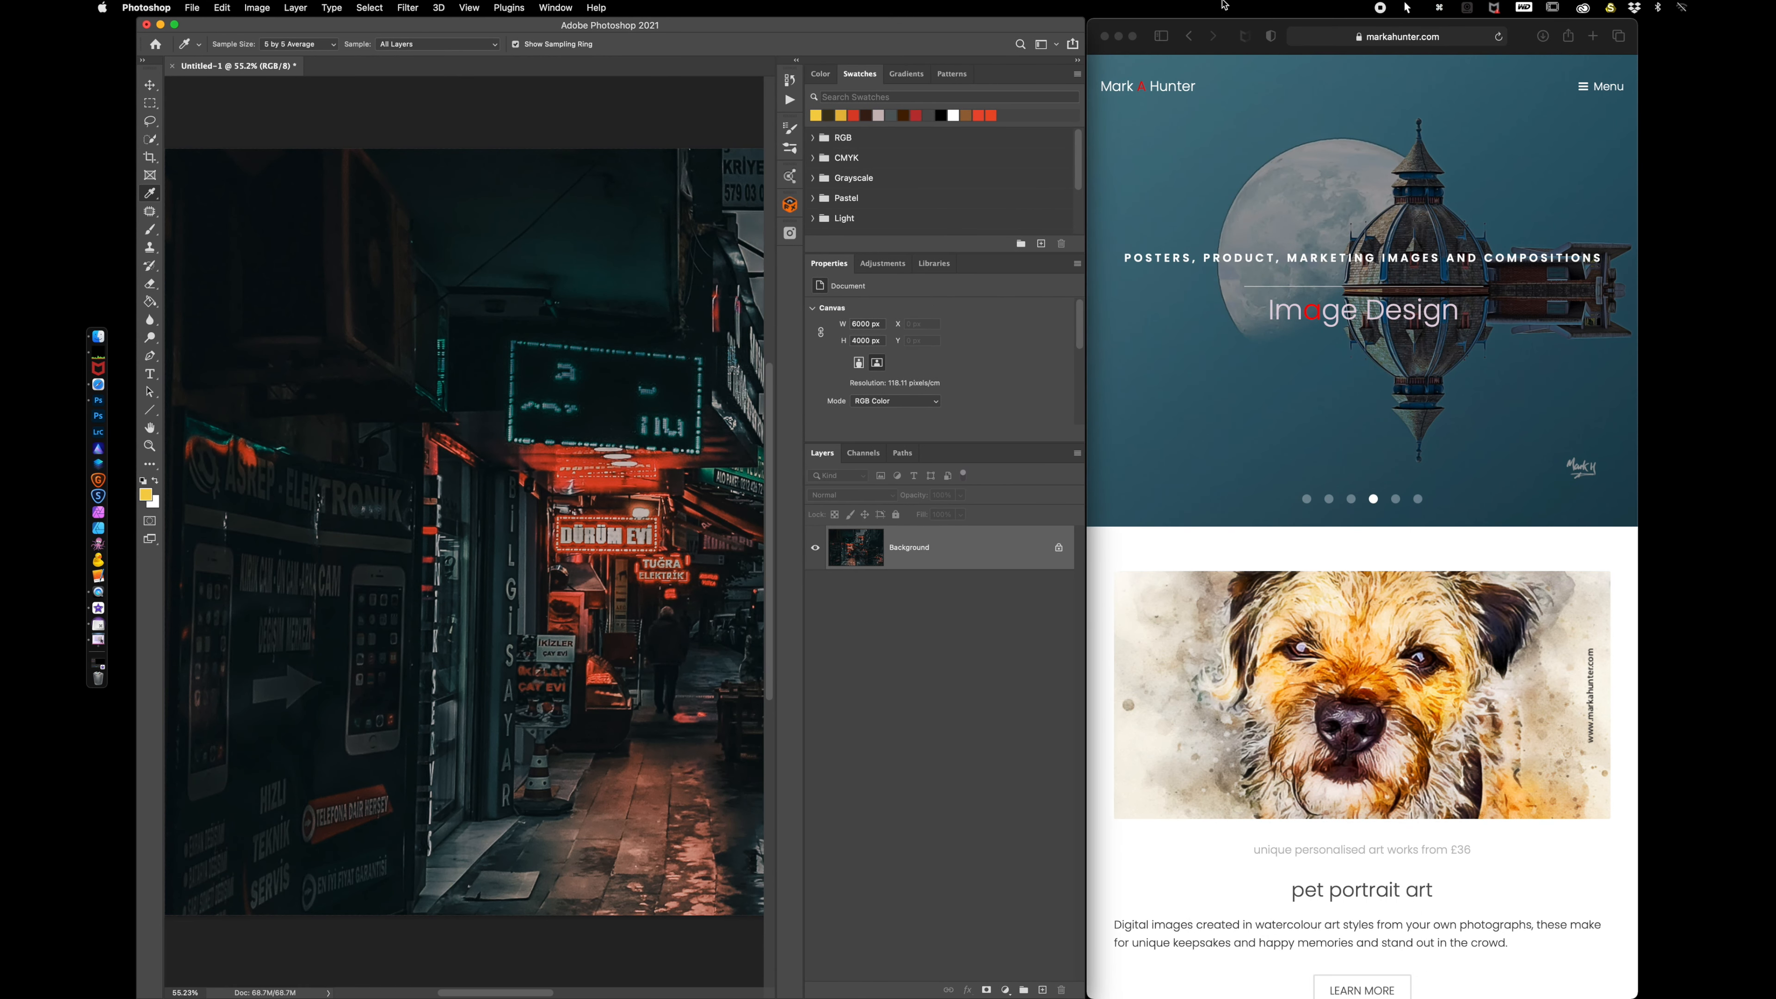
pyautogui.click(1225, 31)
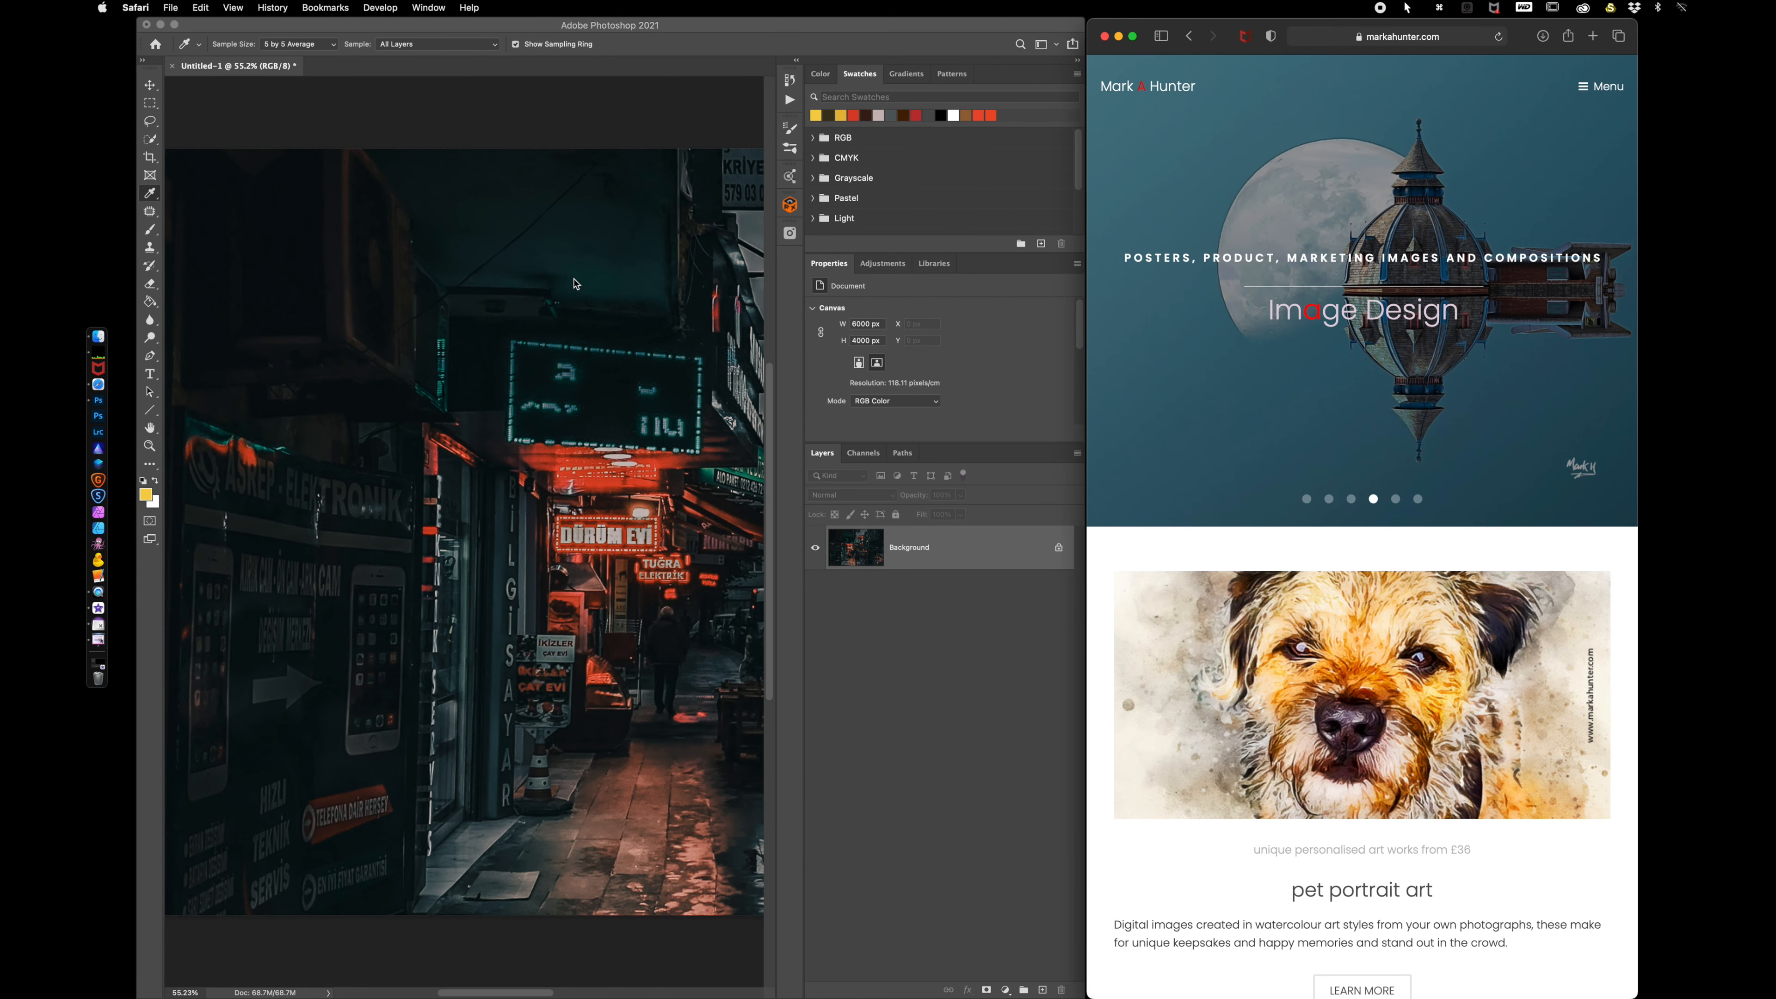
pyautogui.click(448, 282)
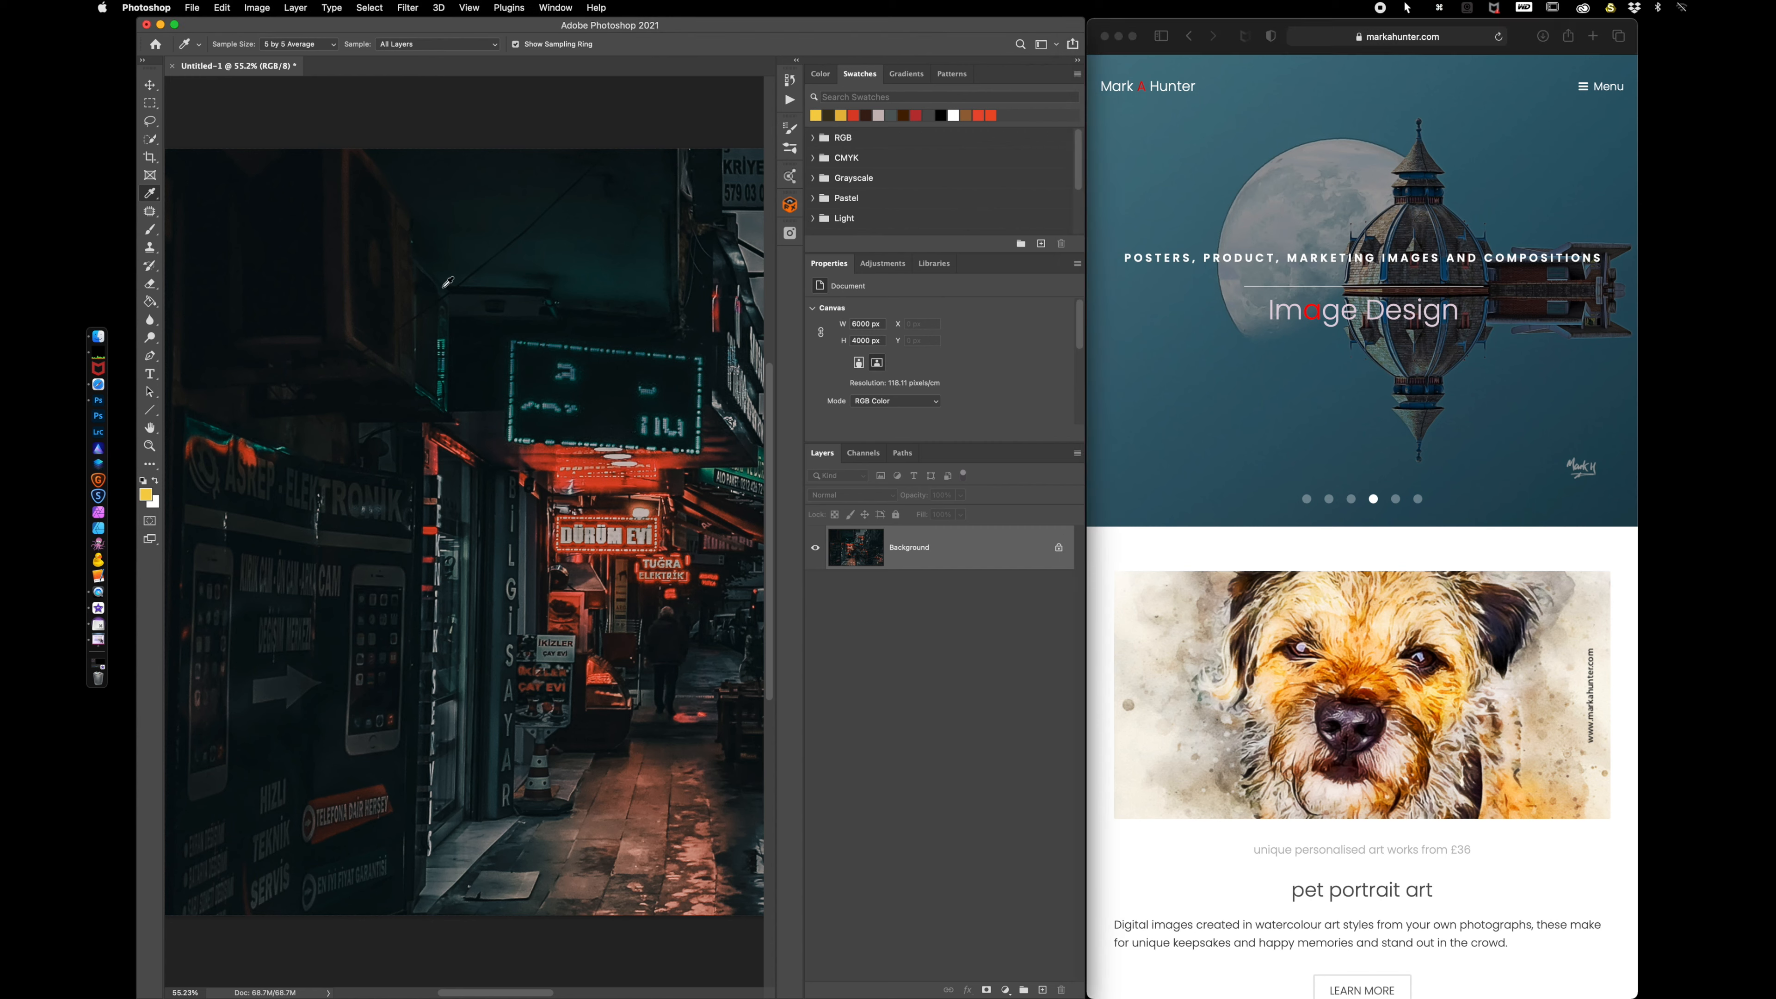
# - Sample the dark area above the shop in the photo and the blue header background of the web page
pyautogui.click(448, 282)
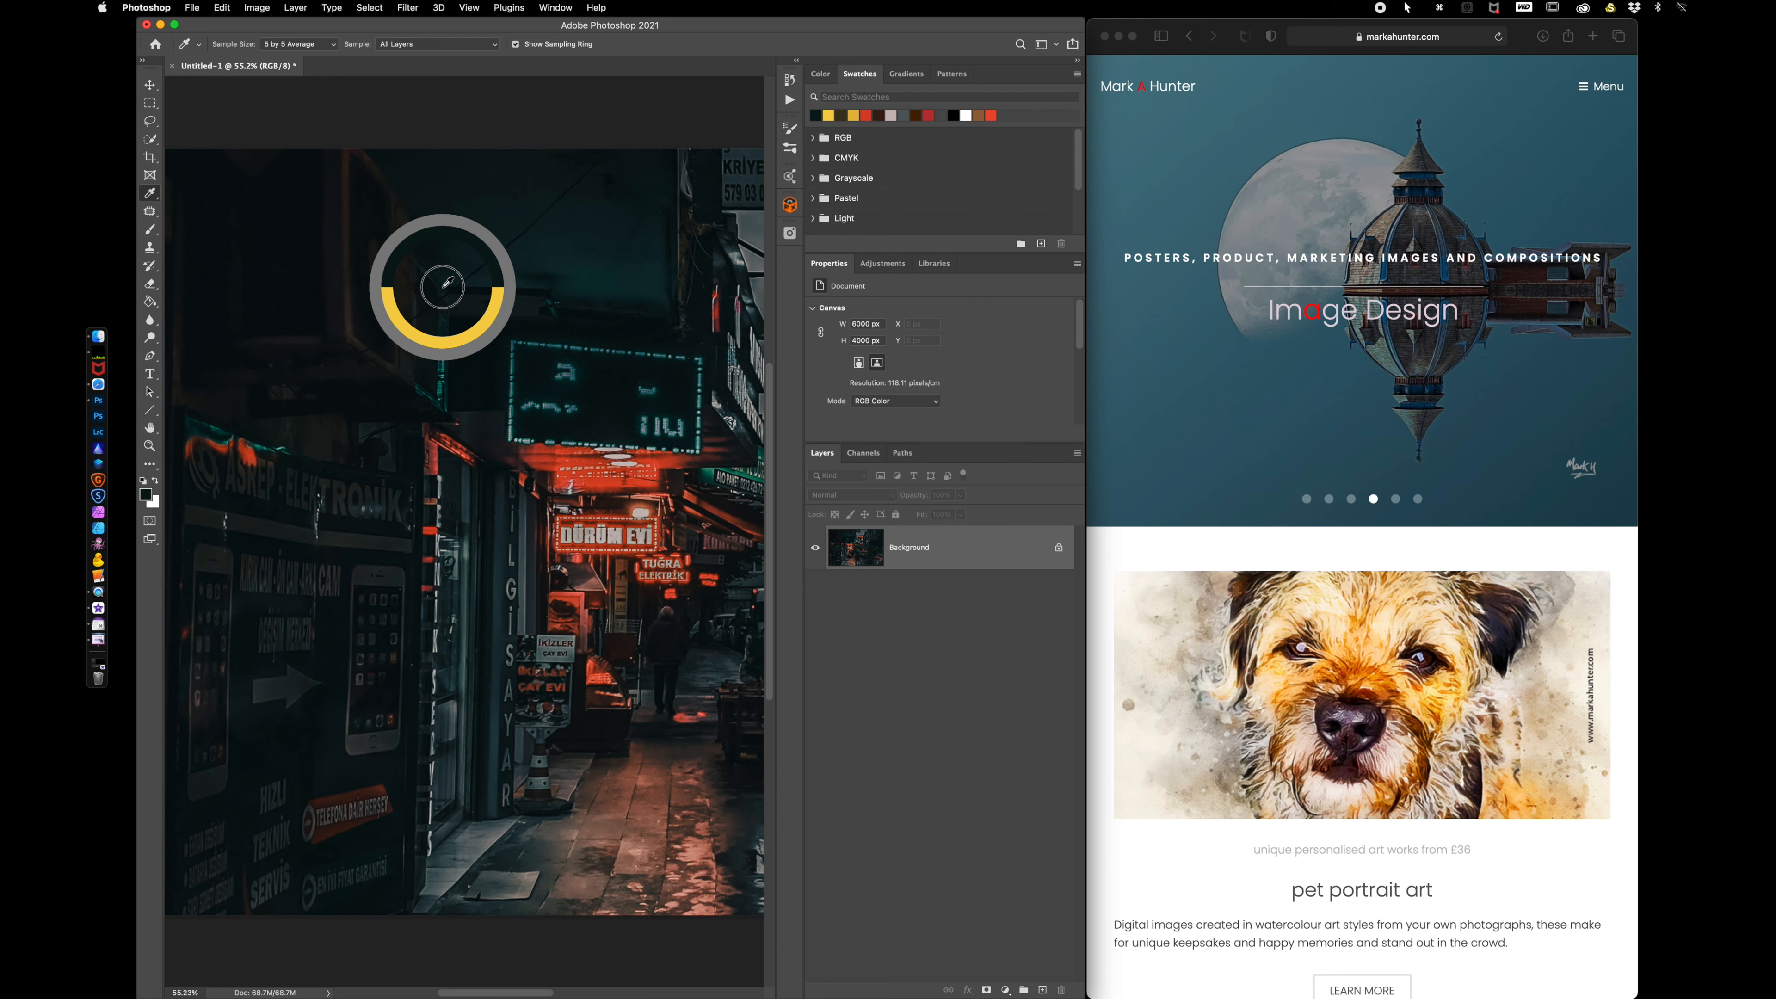
pyautogui.moveTo(448, 282); pyautogui.dragTo(1146, 298)
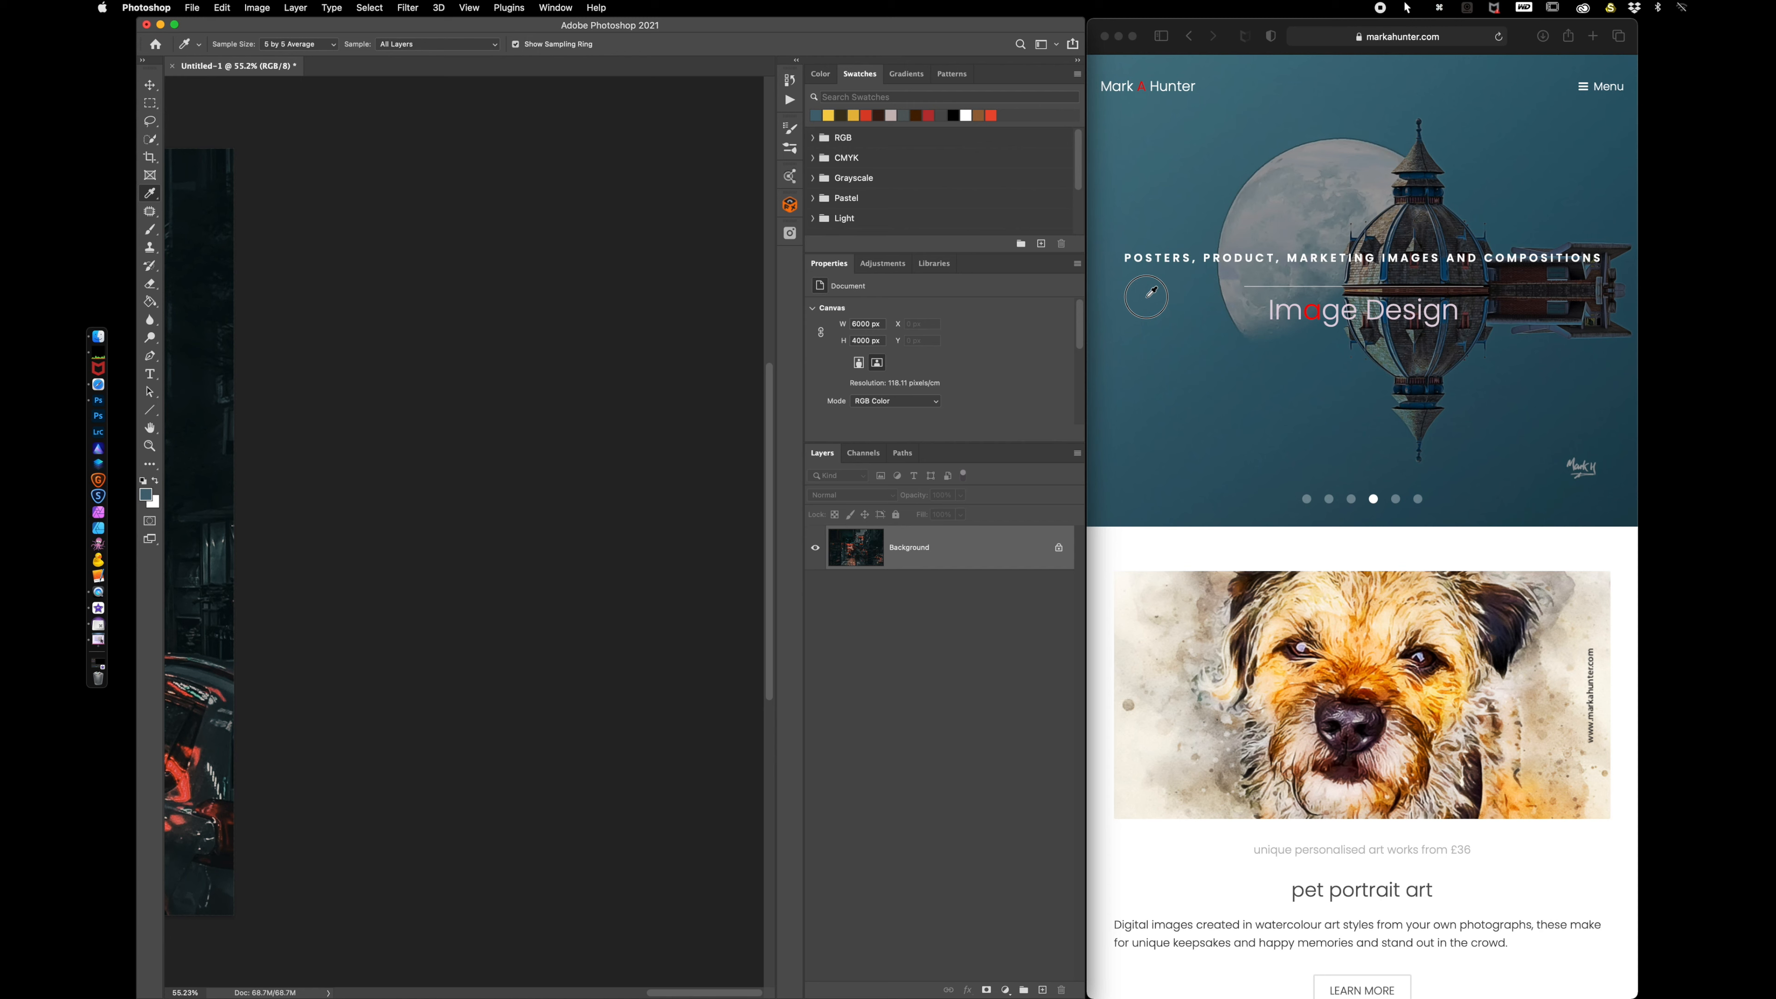
pyautogui.moveTo(1146, 296); pyautogui.dragTo(277, 303)
pyautogui.click(278, 302)
# - Sample the web page's blue header again, display the Color panel, and sample orange from the dog portrait
pyautogui.press('super+0')
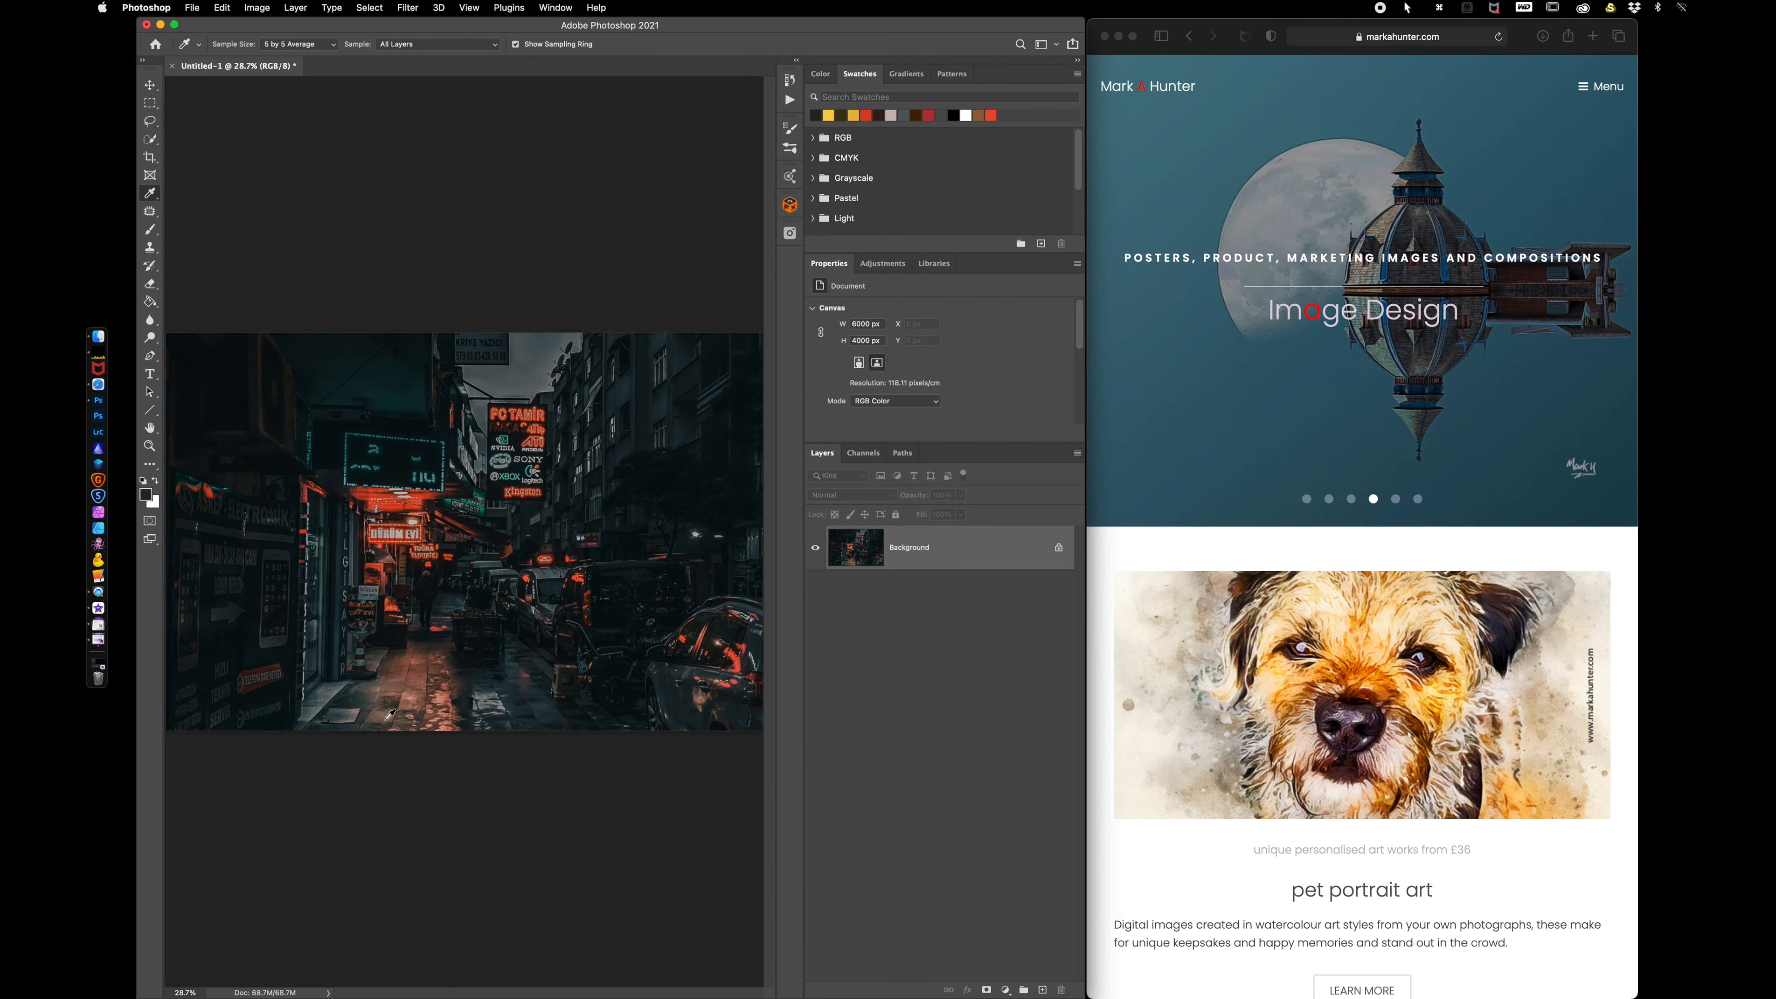
pyautogui.moveTo(649, 379); pyautogui.dragTo(1243, 399)
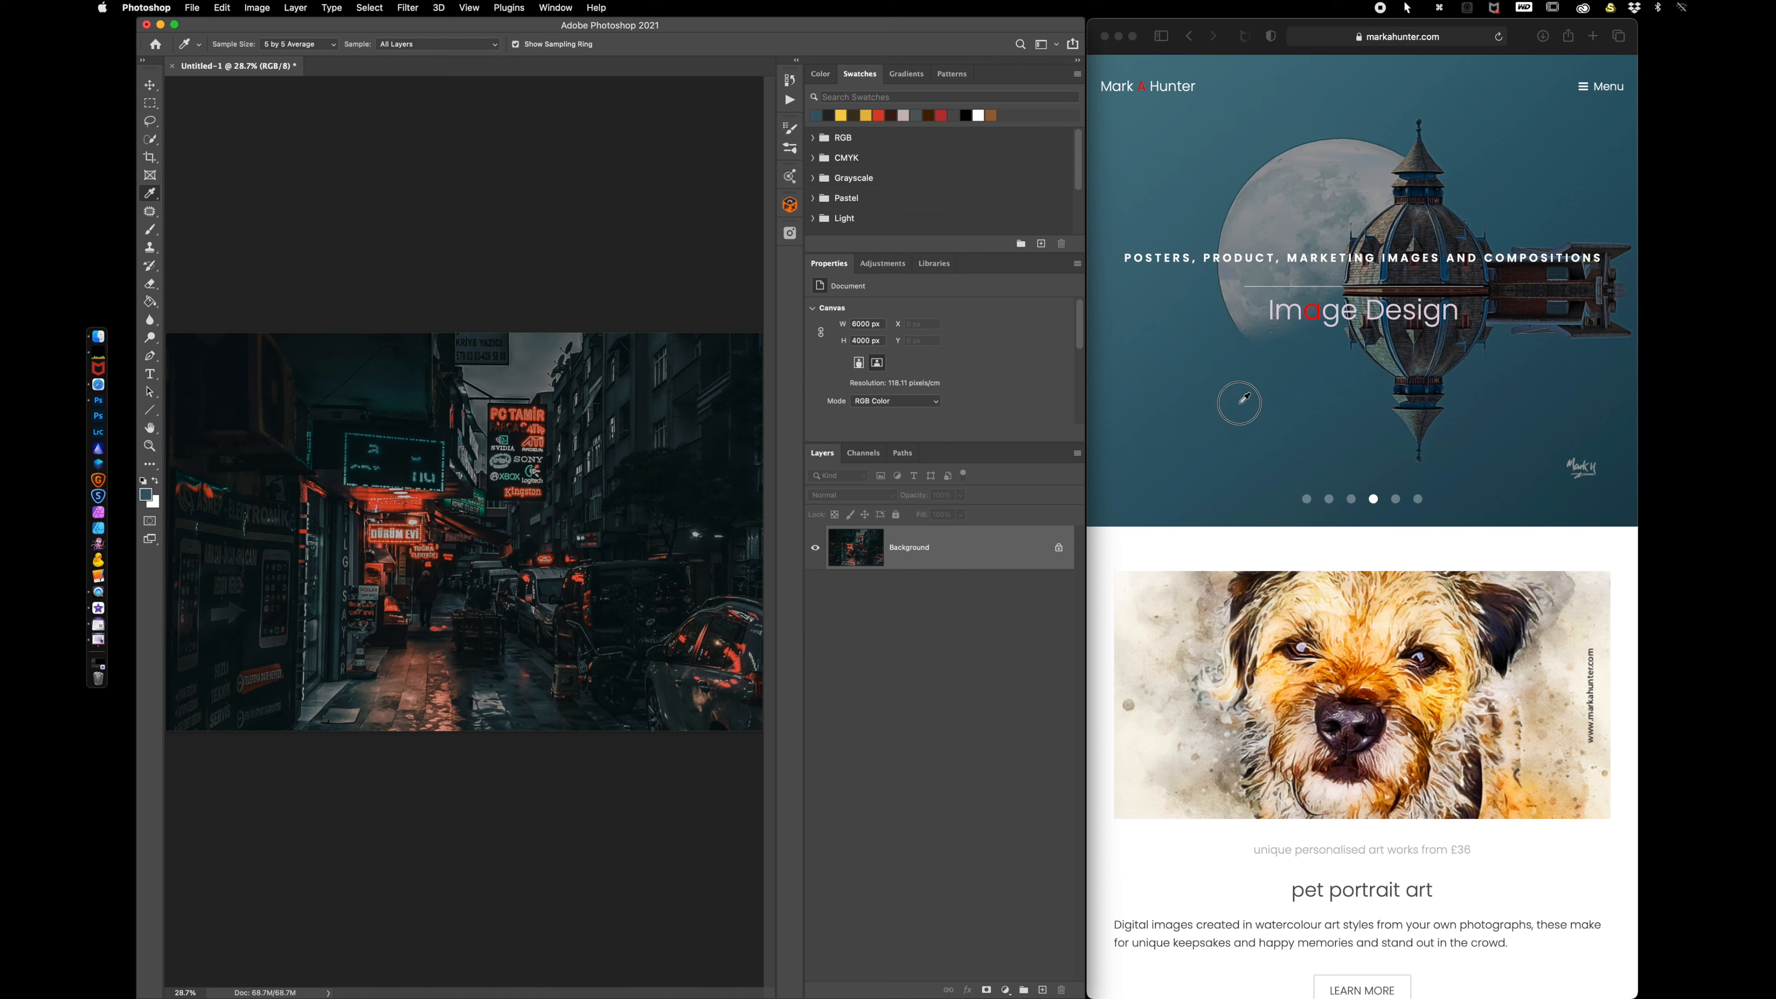
pyautogui.moveTo(1242, 399); pyautogui.dragTo(1193, 354)
pyautogui.click(821, 74)
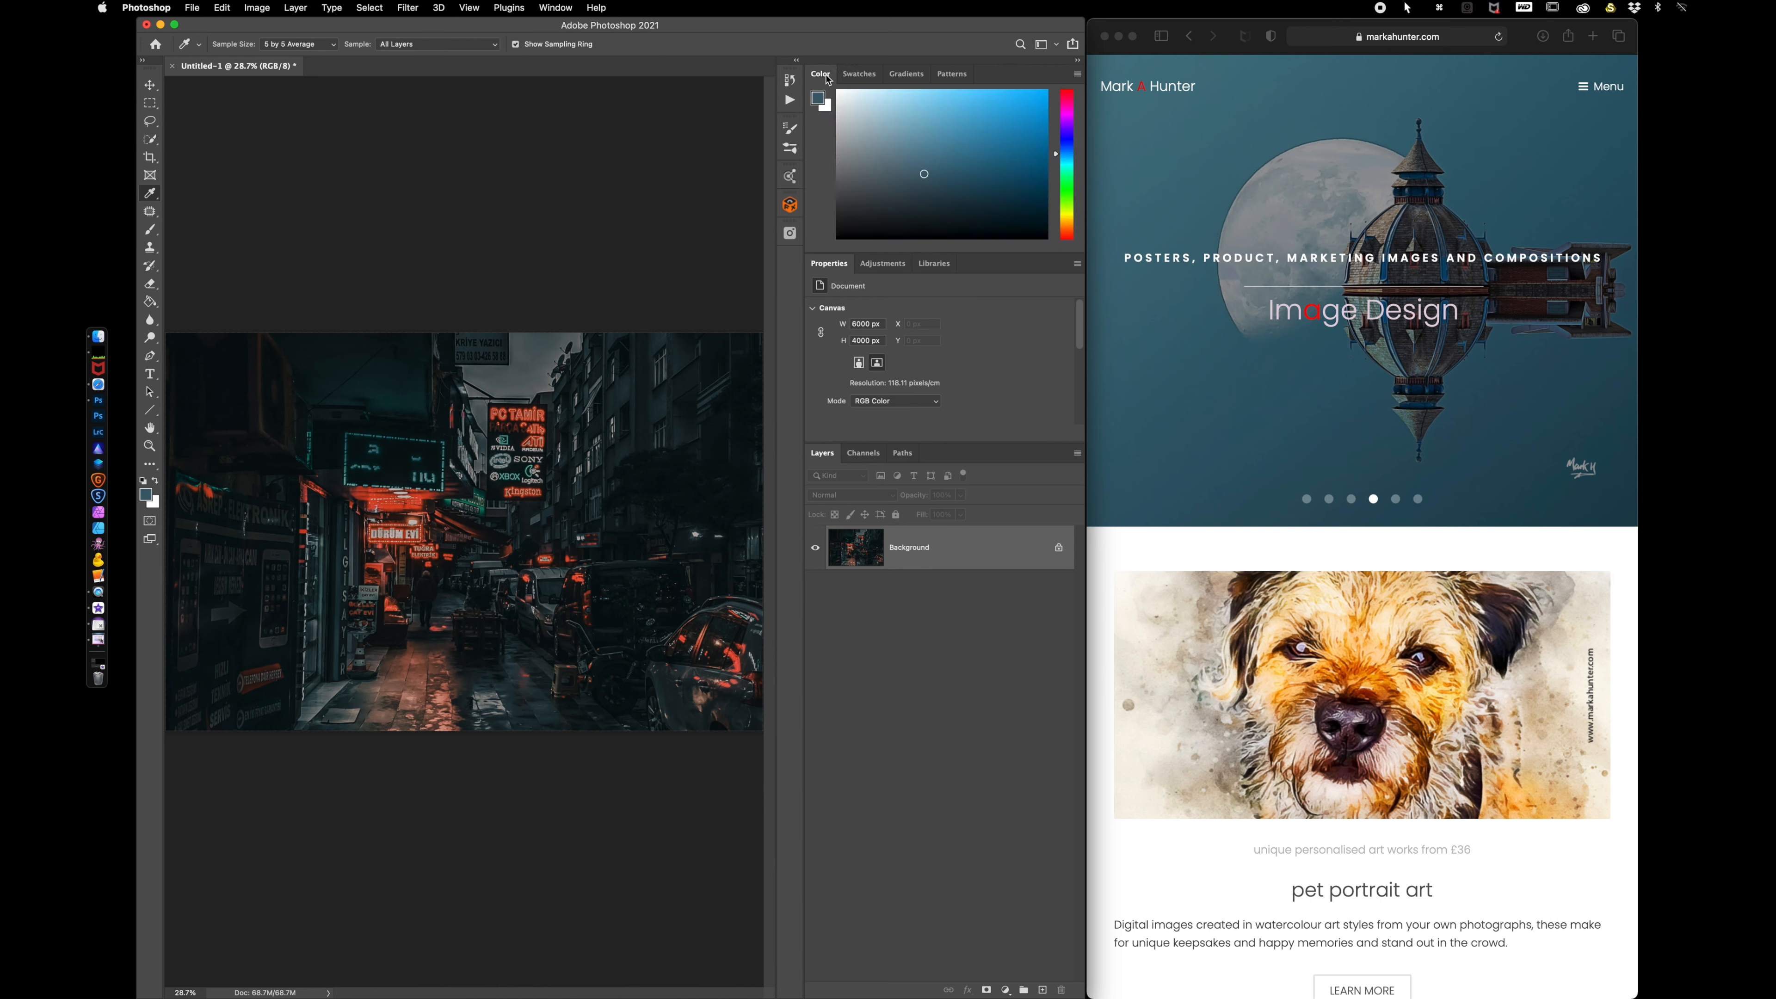
pyautogui.moveTo(638, 388)
pyautogui.mouseDown()
pyautogui.moveTo(1221, 378)
pyautogui.moveTo(1216, 229)
pyautogui.moveTo(1353, 256)
pyautogui.moveTo(1308, 570)
pyautogui.moveTo(1363, 682)
pyautogui.moveTo(1355, 629)
pyautogui.mouseUp()
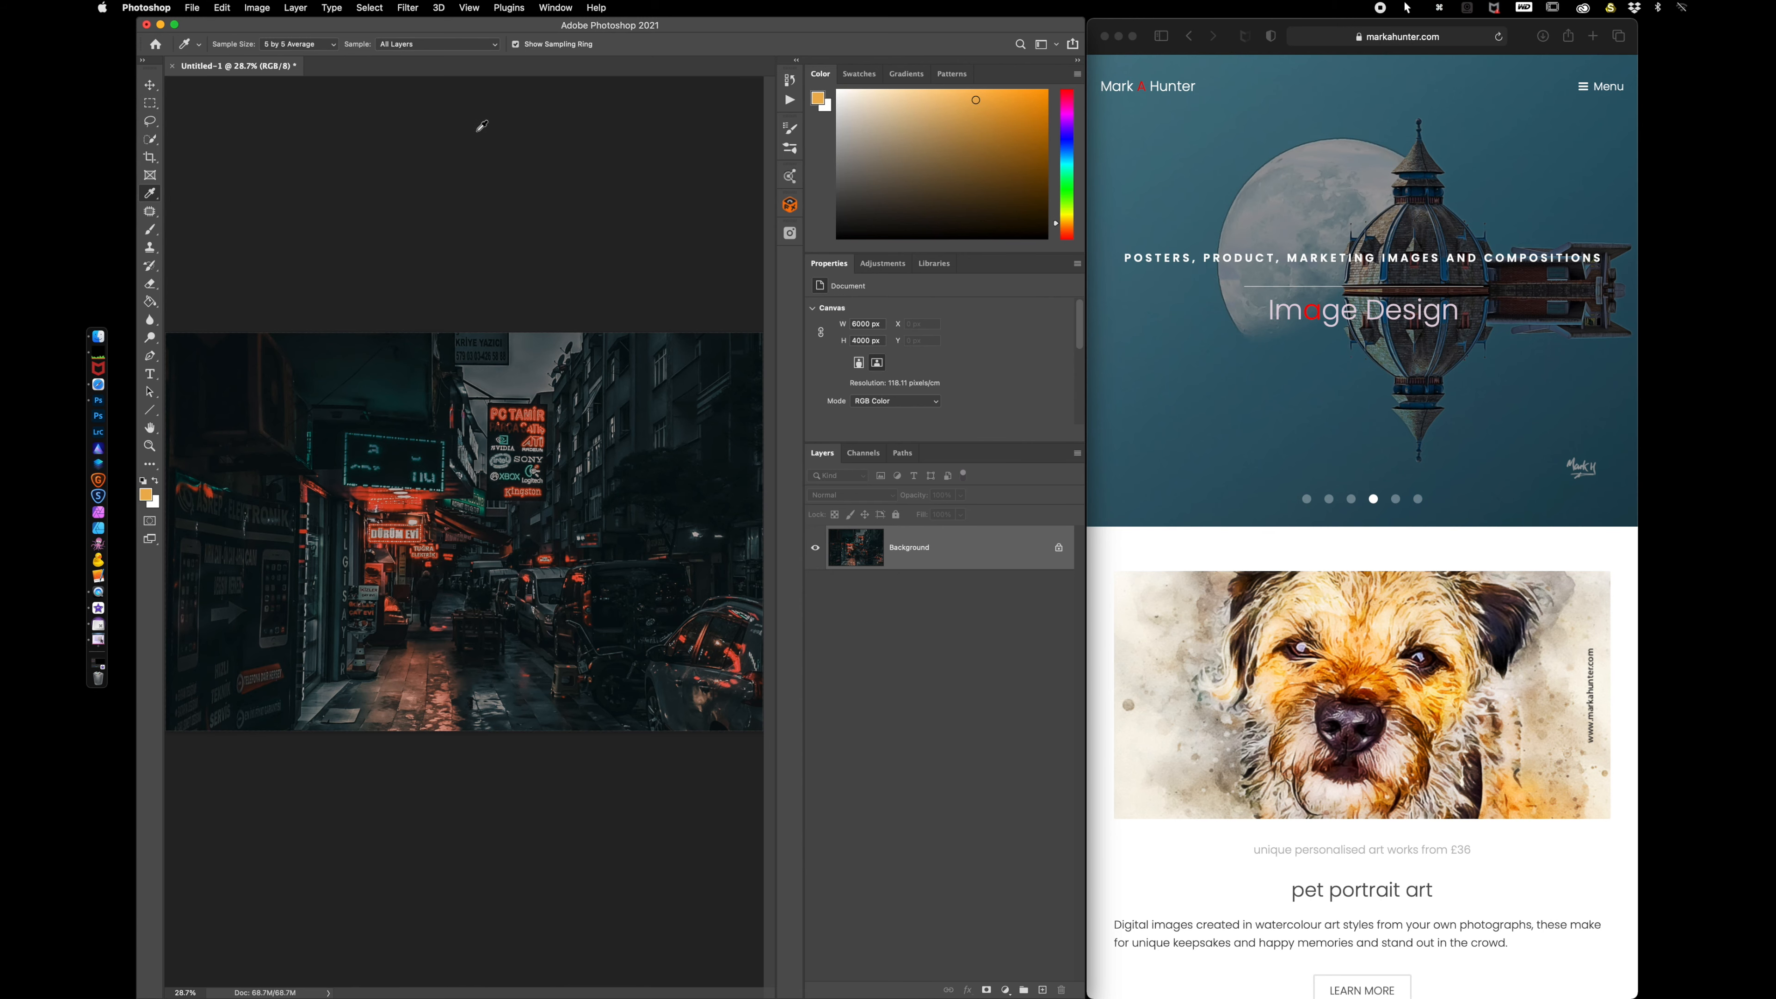
# - Widen the application window back over the web page, and re-enable Presentation Assistant
pyautogui.moveTo(880, 28); pyautogui.dragTo(881, 28)
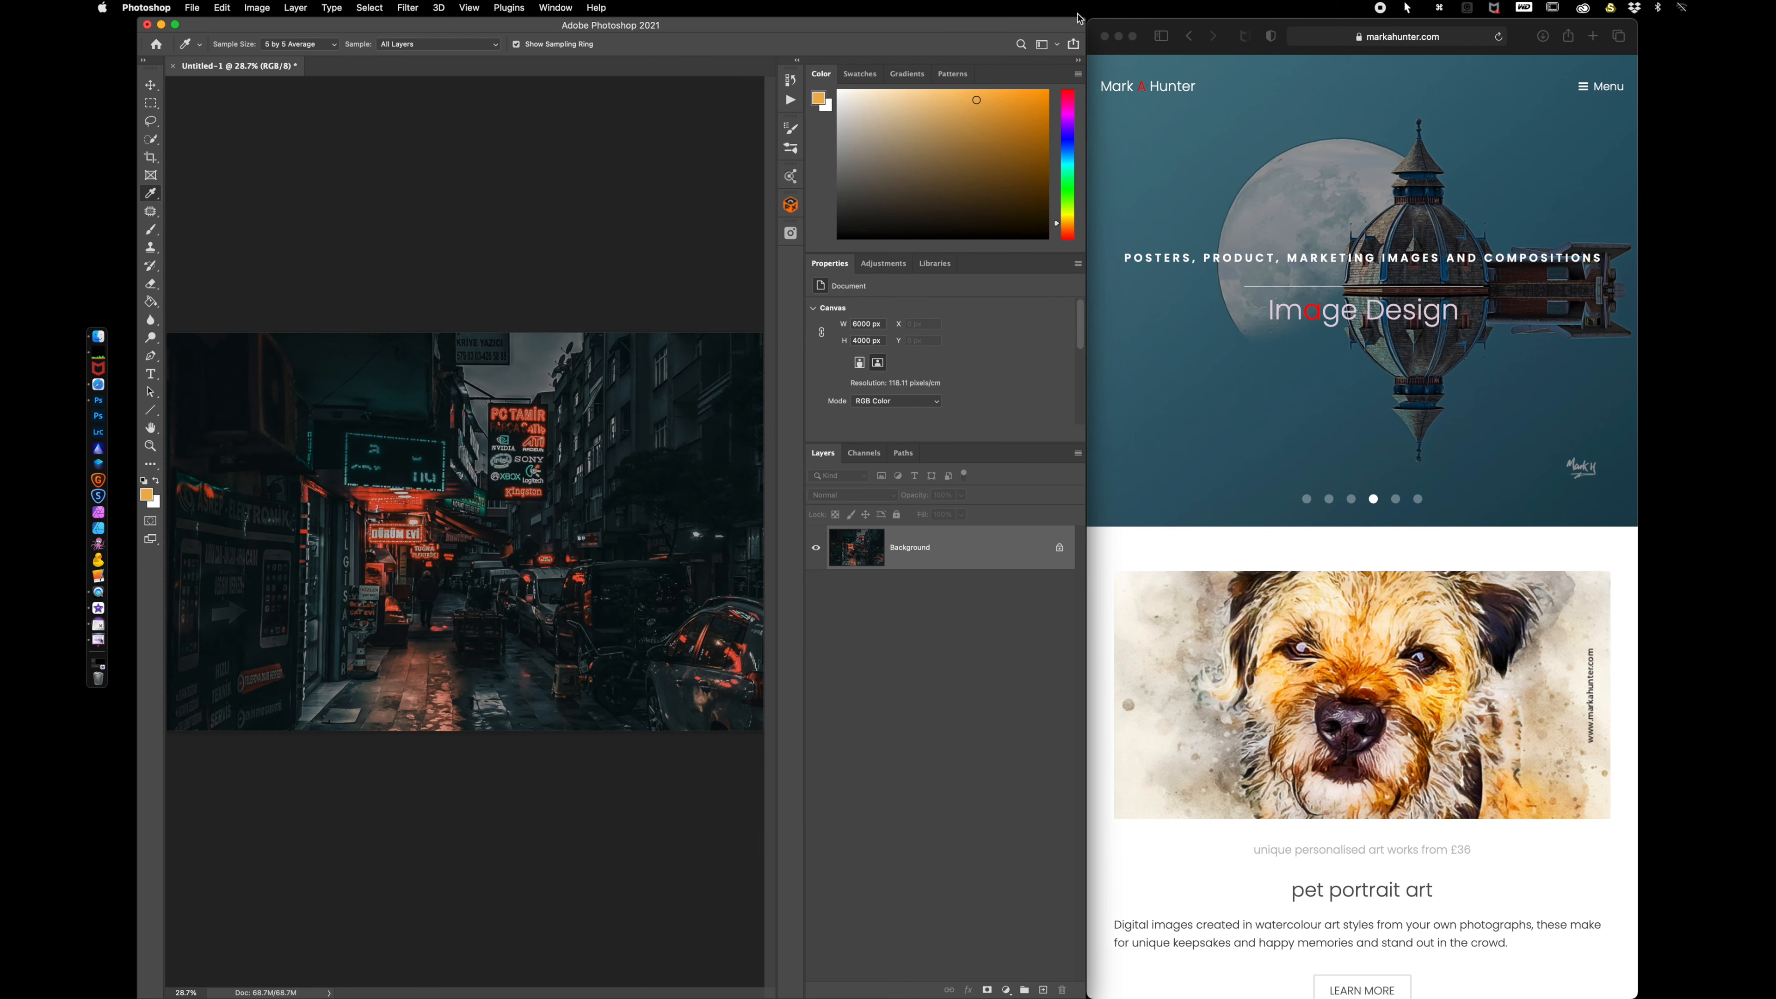
pyautogui.moveTo(1081, 19); pyautogui.dragTo(1660, 11)
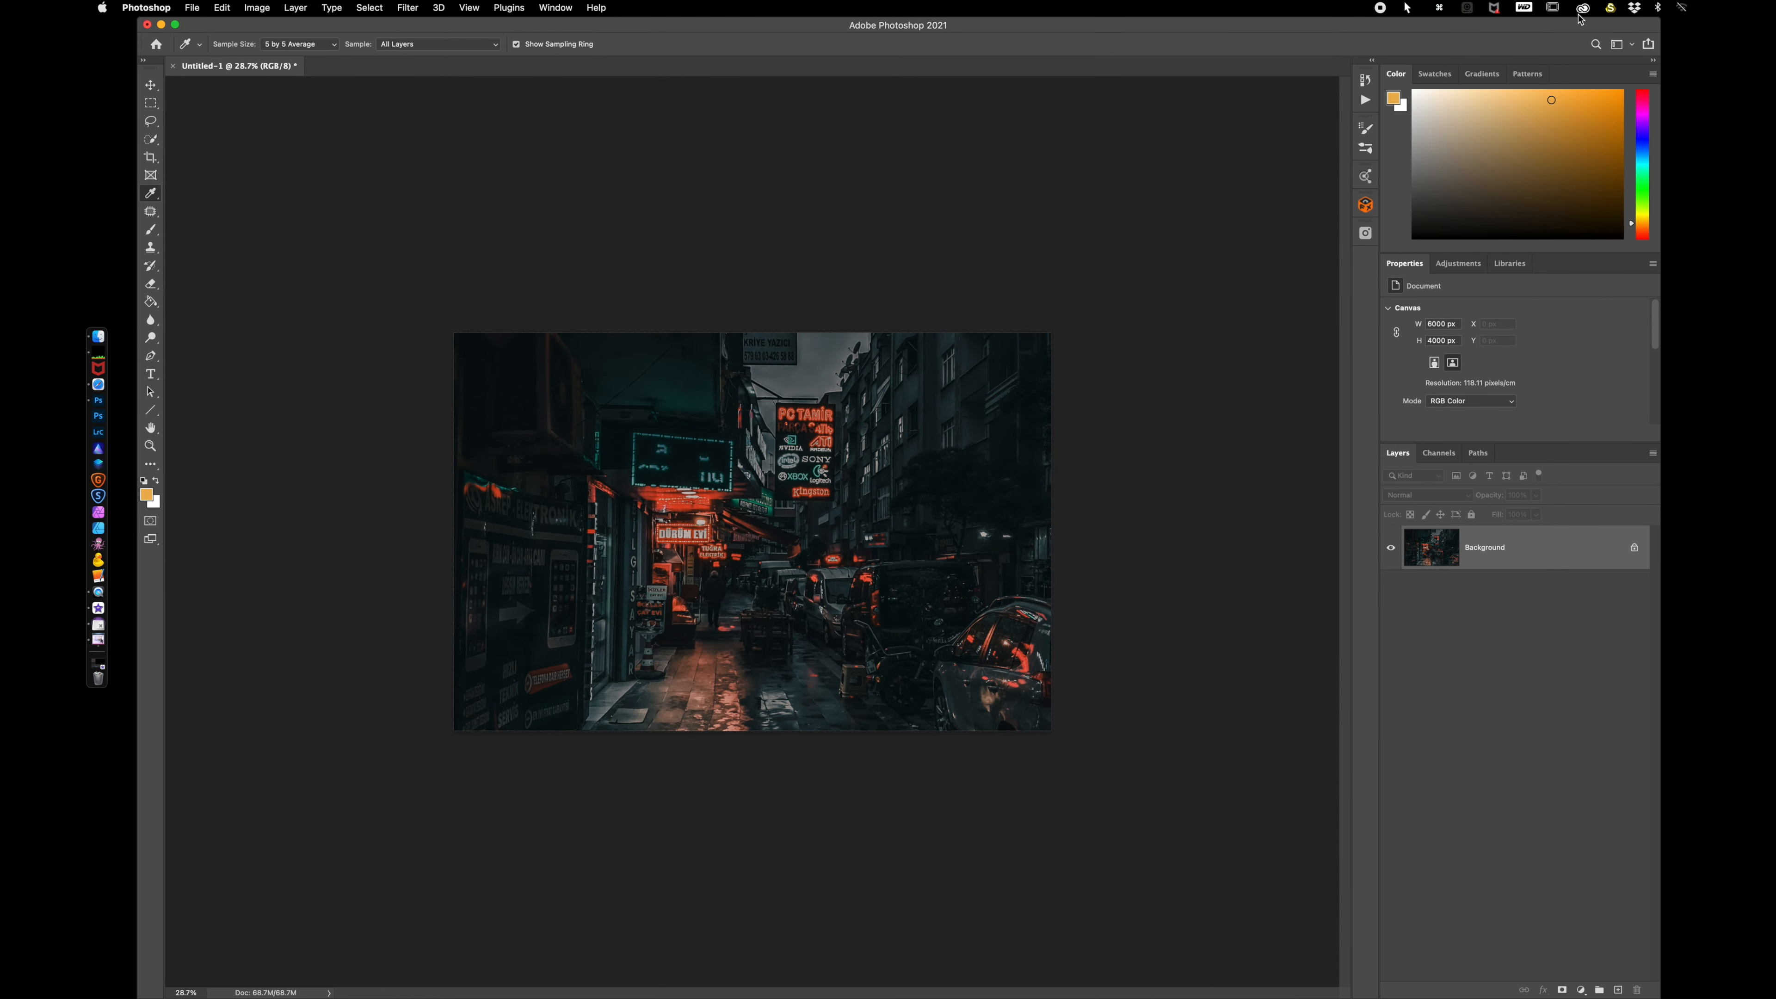
pyautogui.press('super+0')
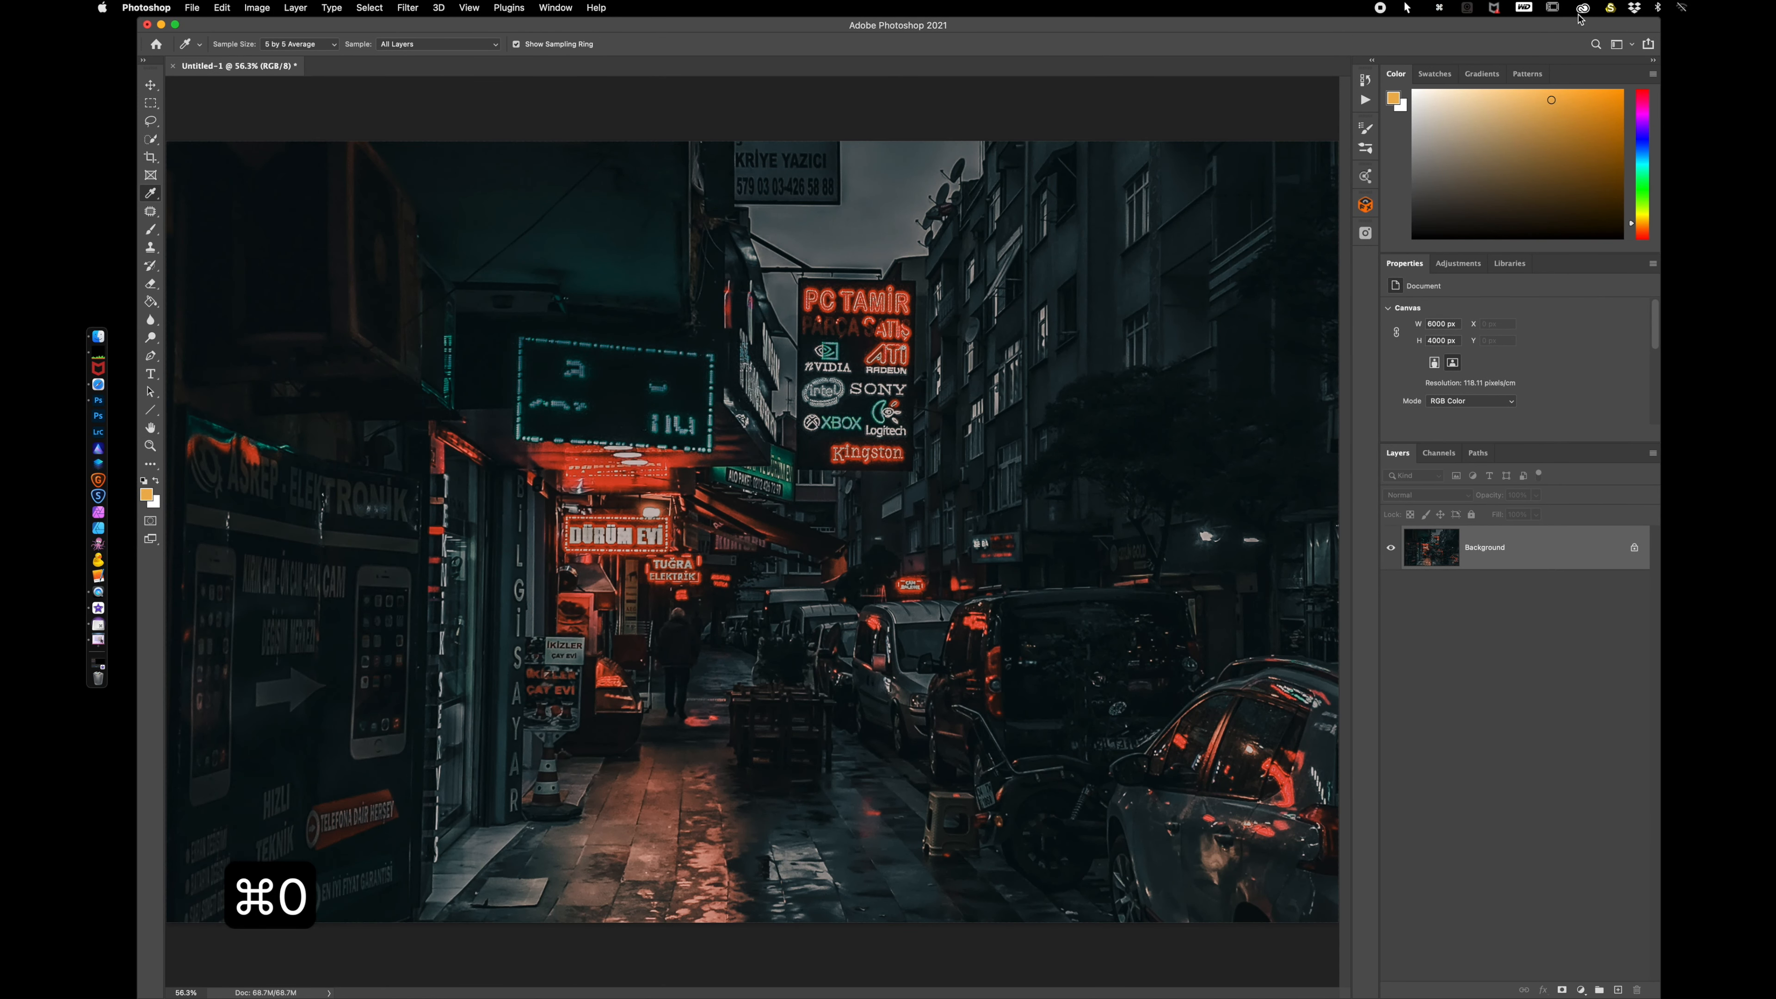
pyautogui.click(1407, 8)
pyautogui.click(1414, 30)
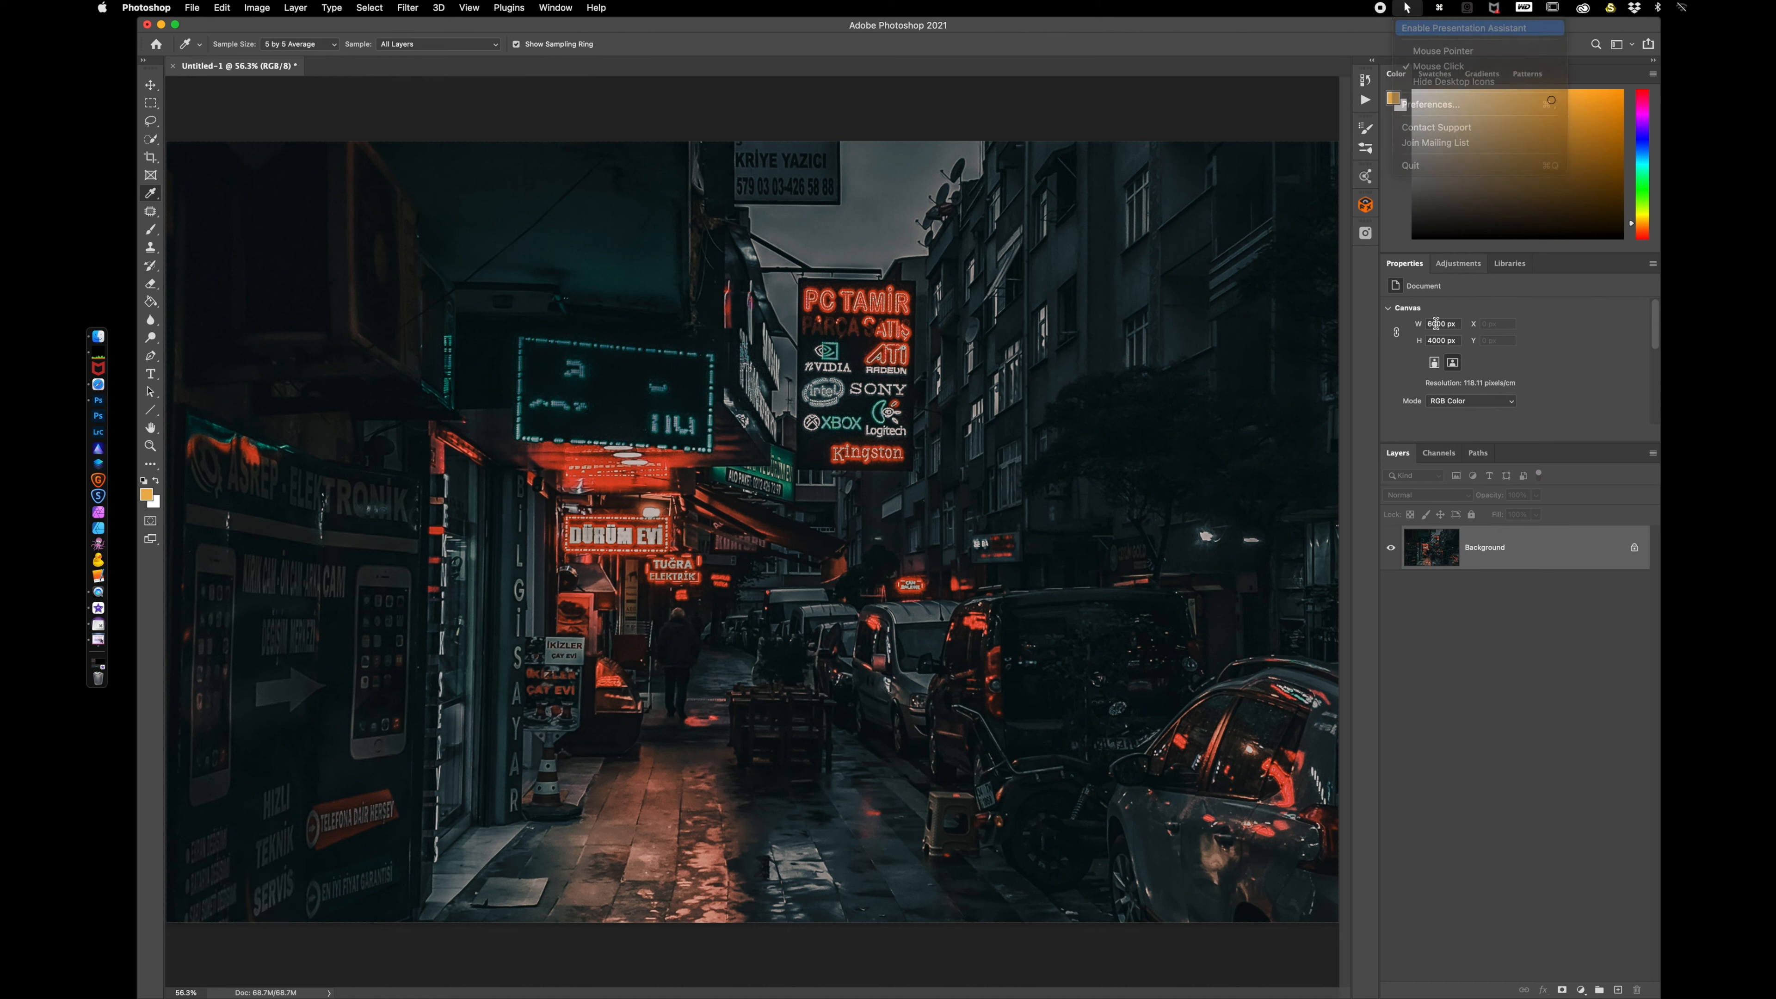
# - Toggle the visibility of the "woman in rain" layer, leave it shown and make it the active layer
pyautogui.click(1461, 768)
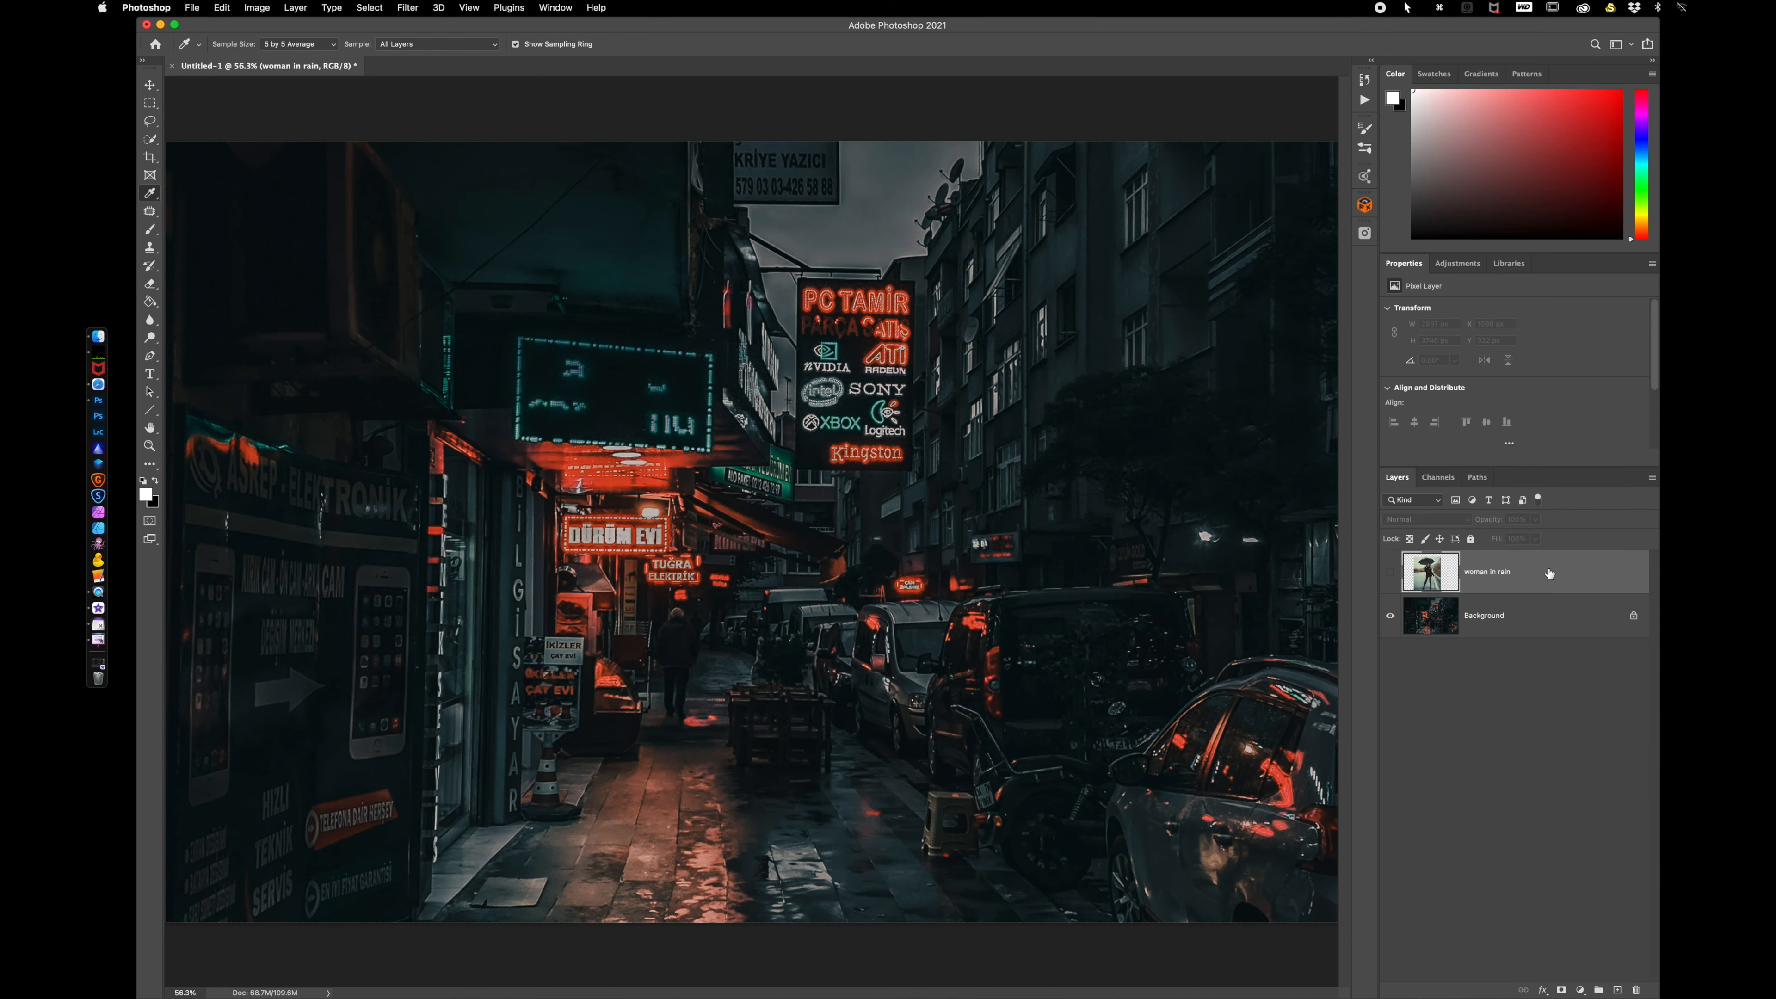
pyautogui.click(1390, 572)
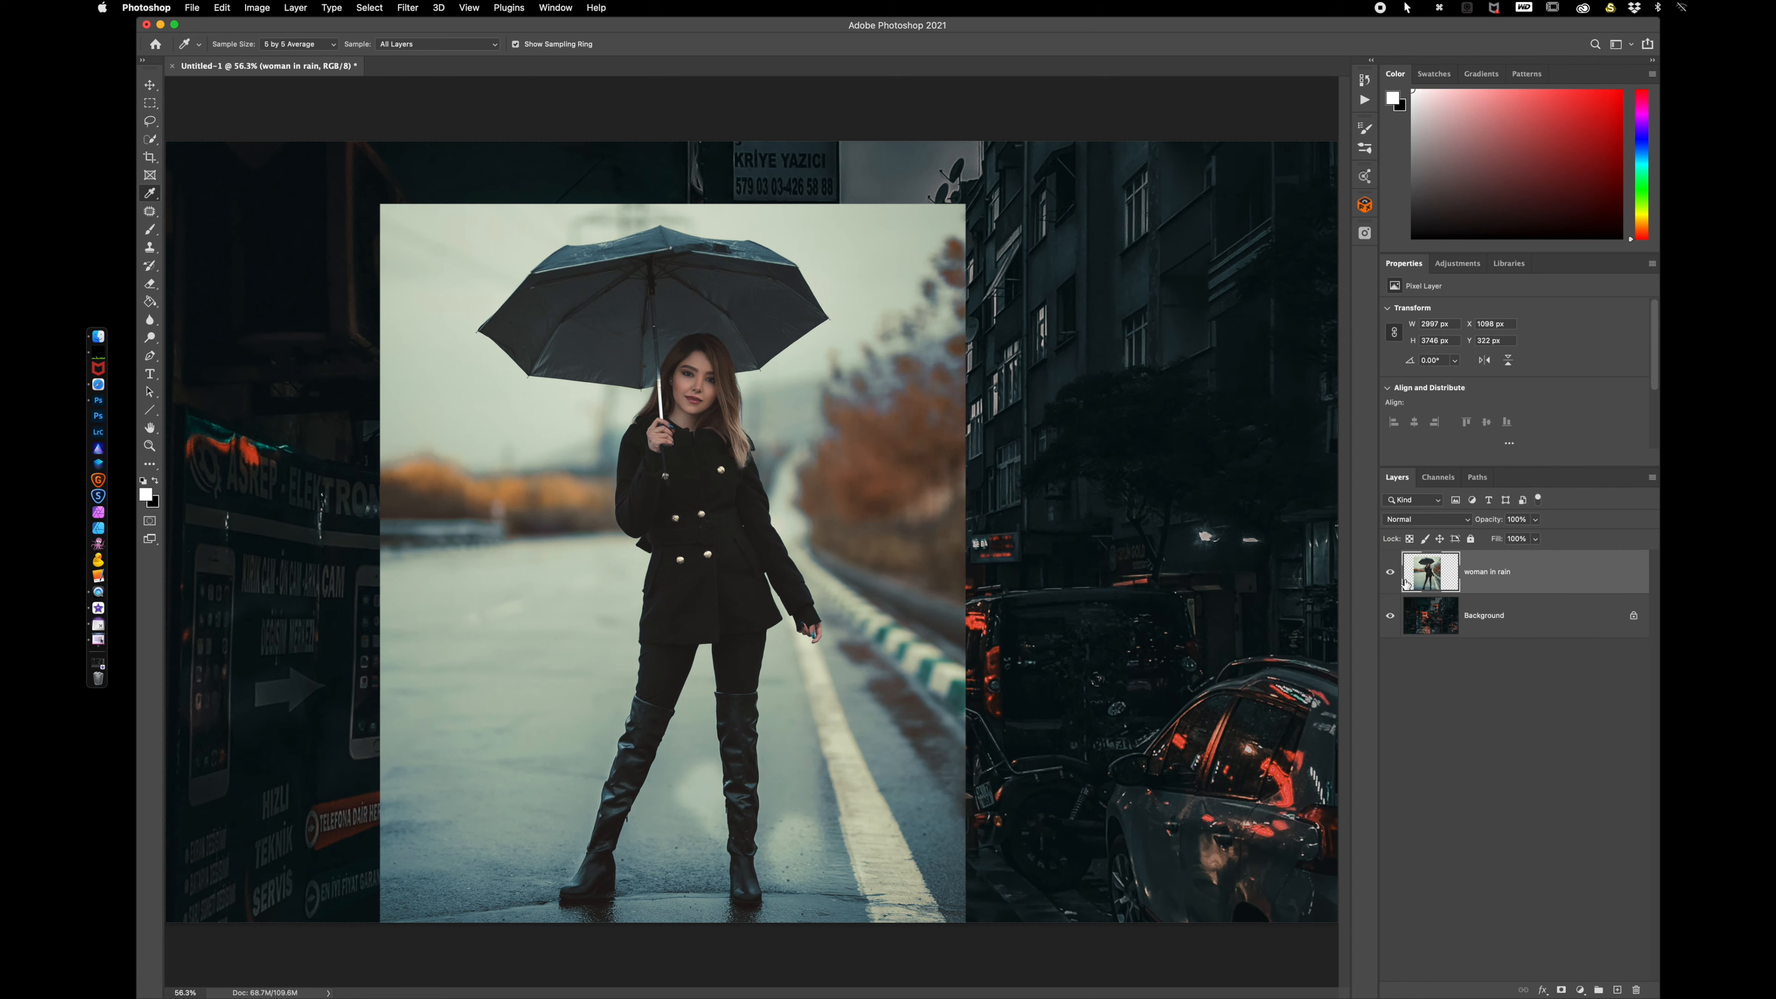
pyautogui.click(1390, 572)
pyautogui.click(1390, 572)
pyautogui.click(1544, 583)
# - Select the woman and umbrella with Select Subject, check the selection in Select and Mask's Overlay view, and output it as a selection
pyautogui.press('w')
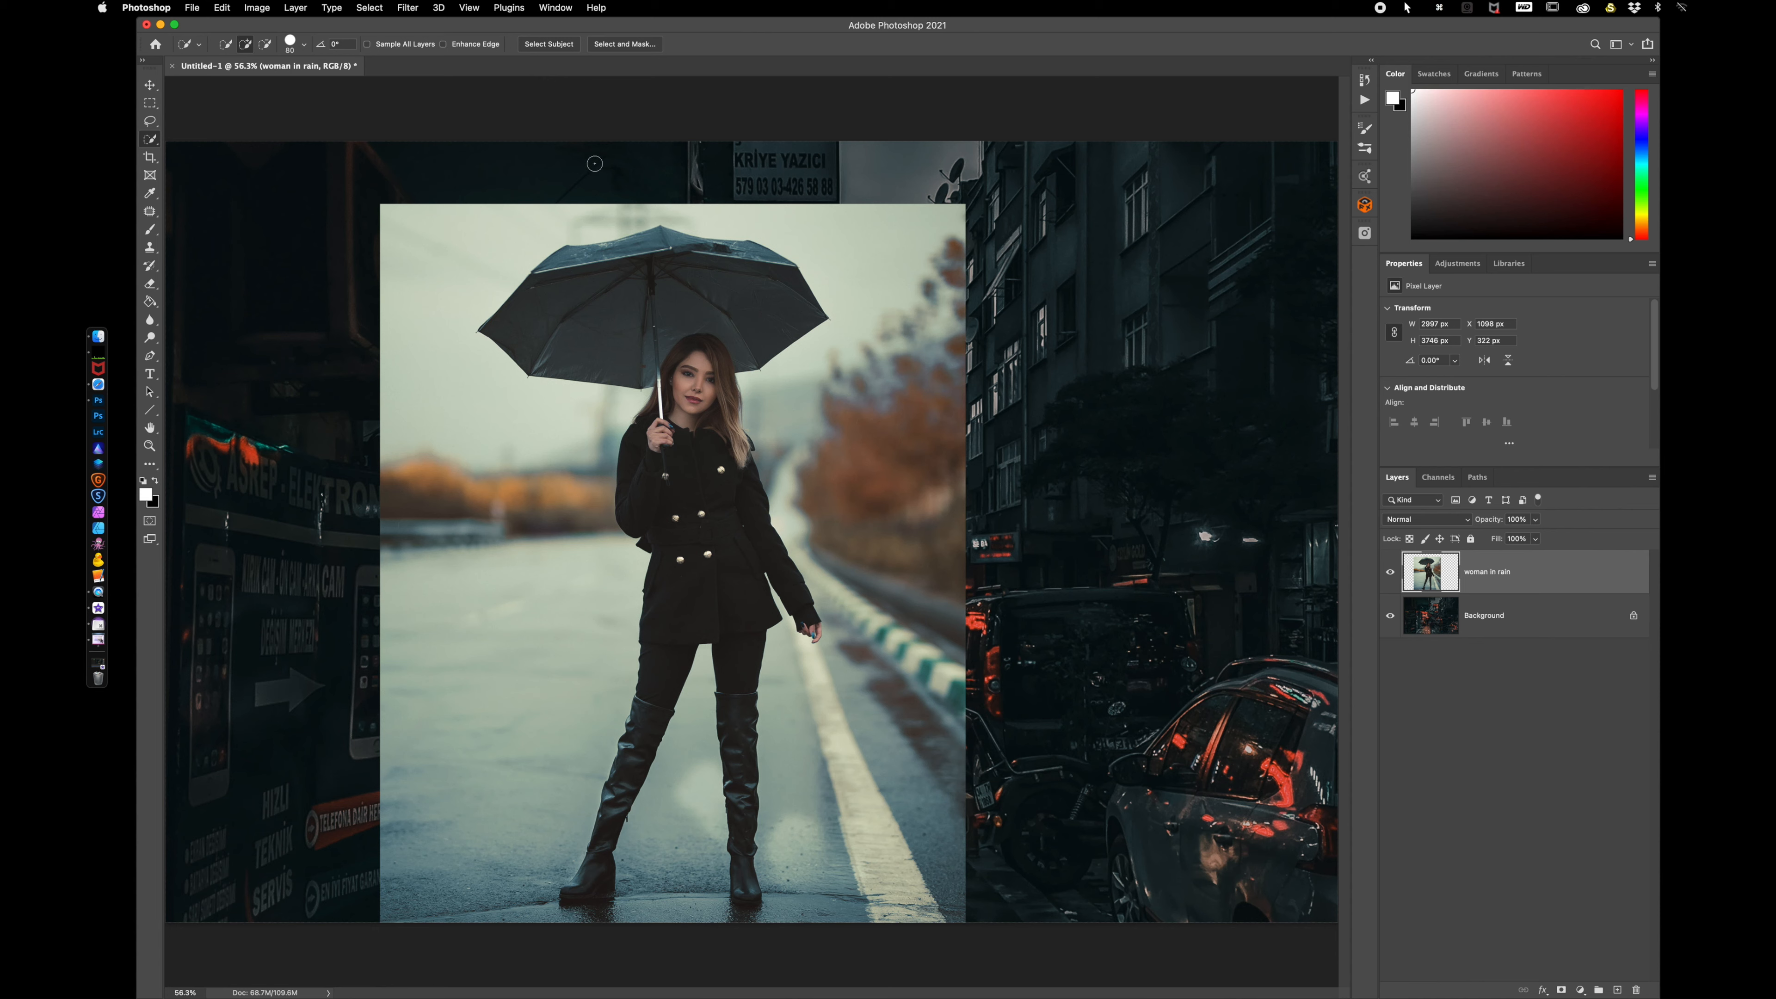
pyautogui.click(564, 45)
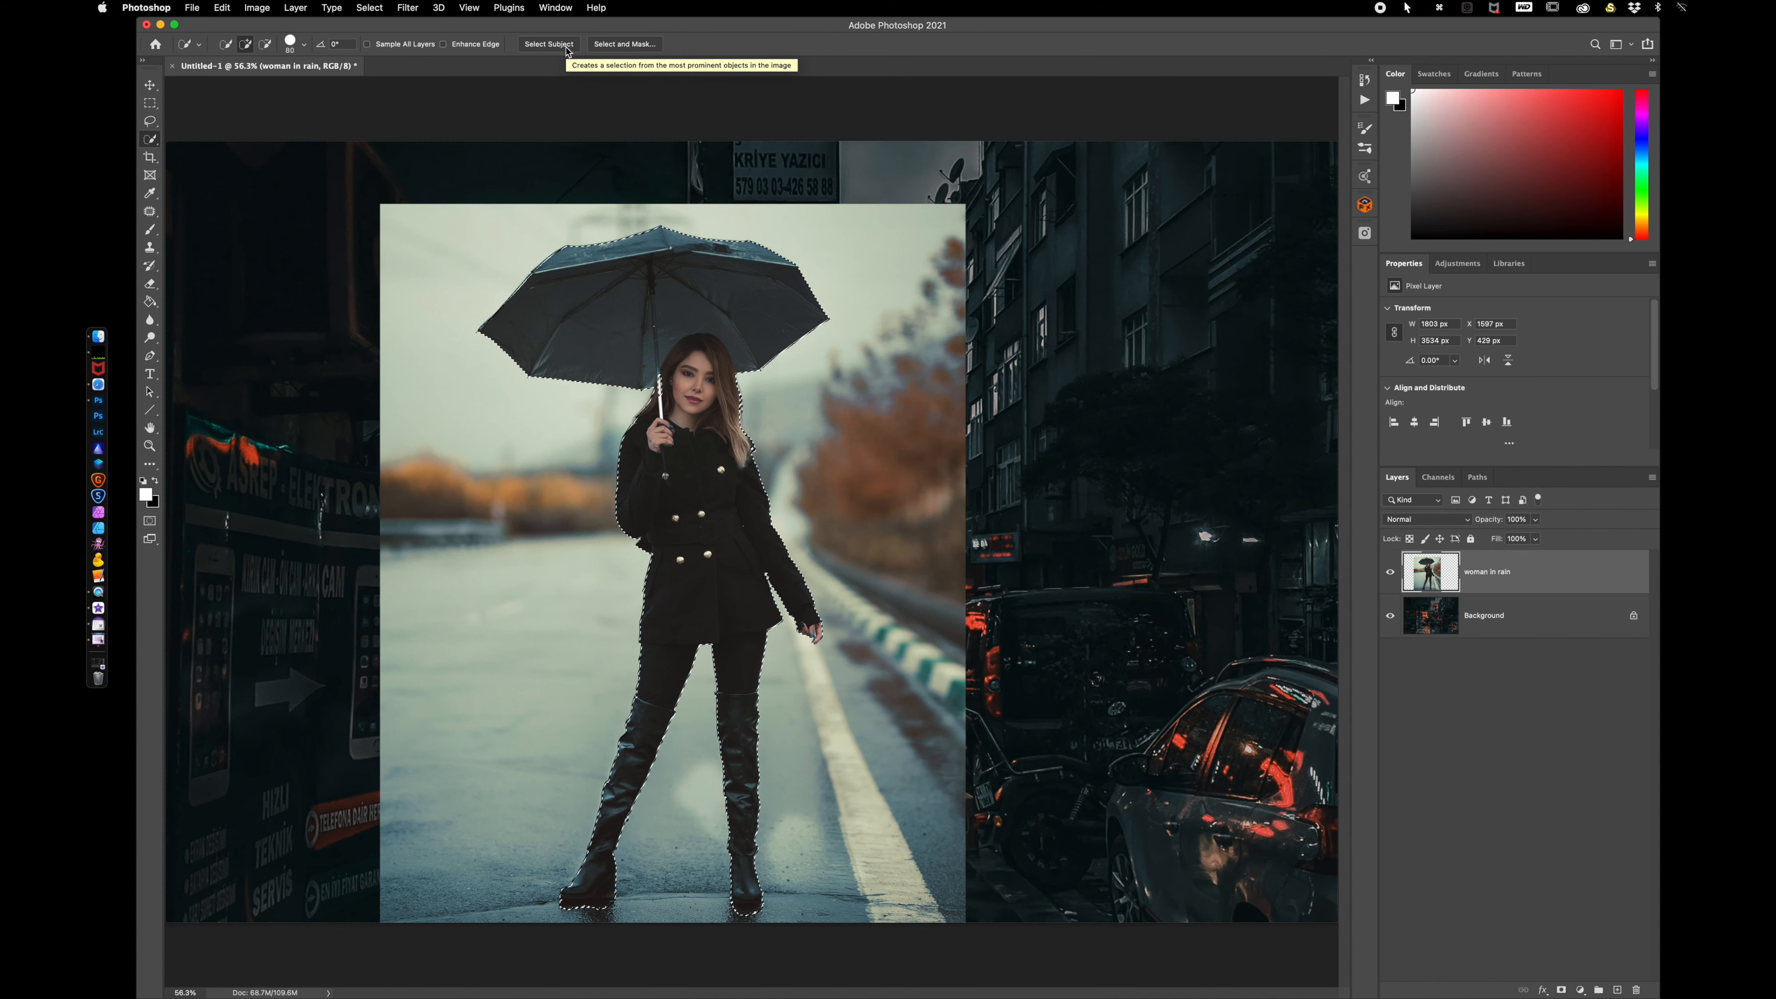
pyautogui.click(624, 45)
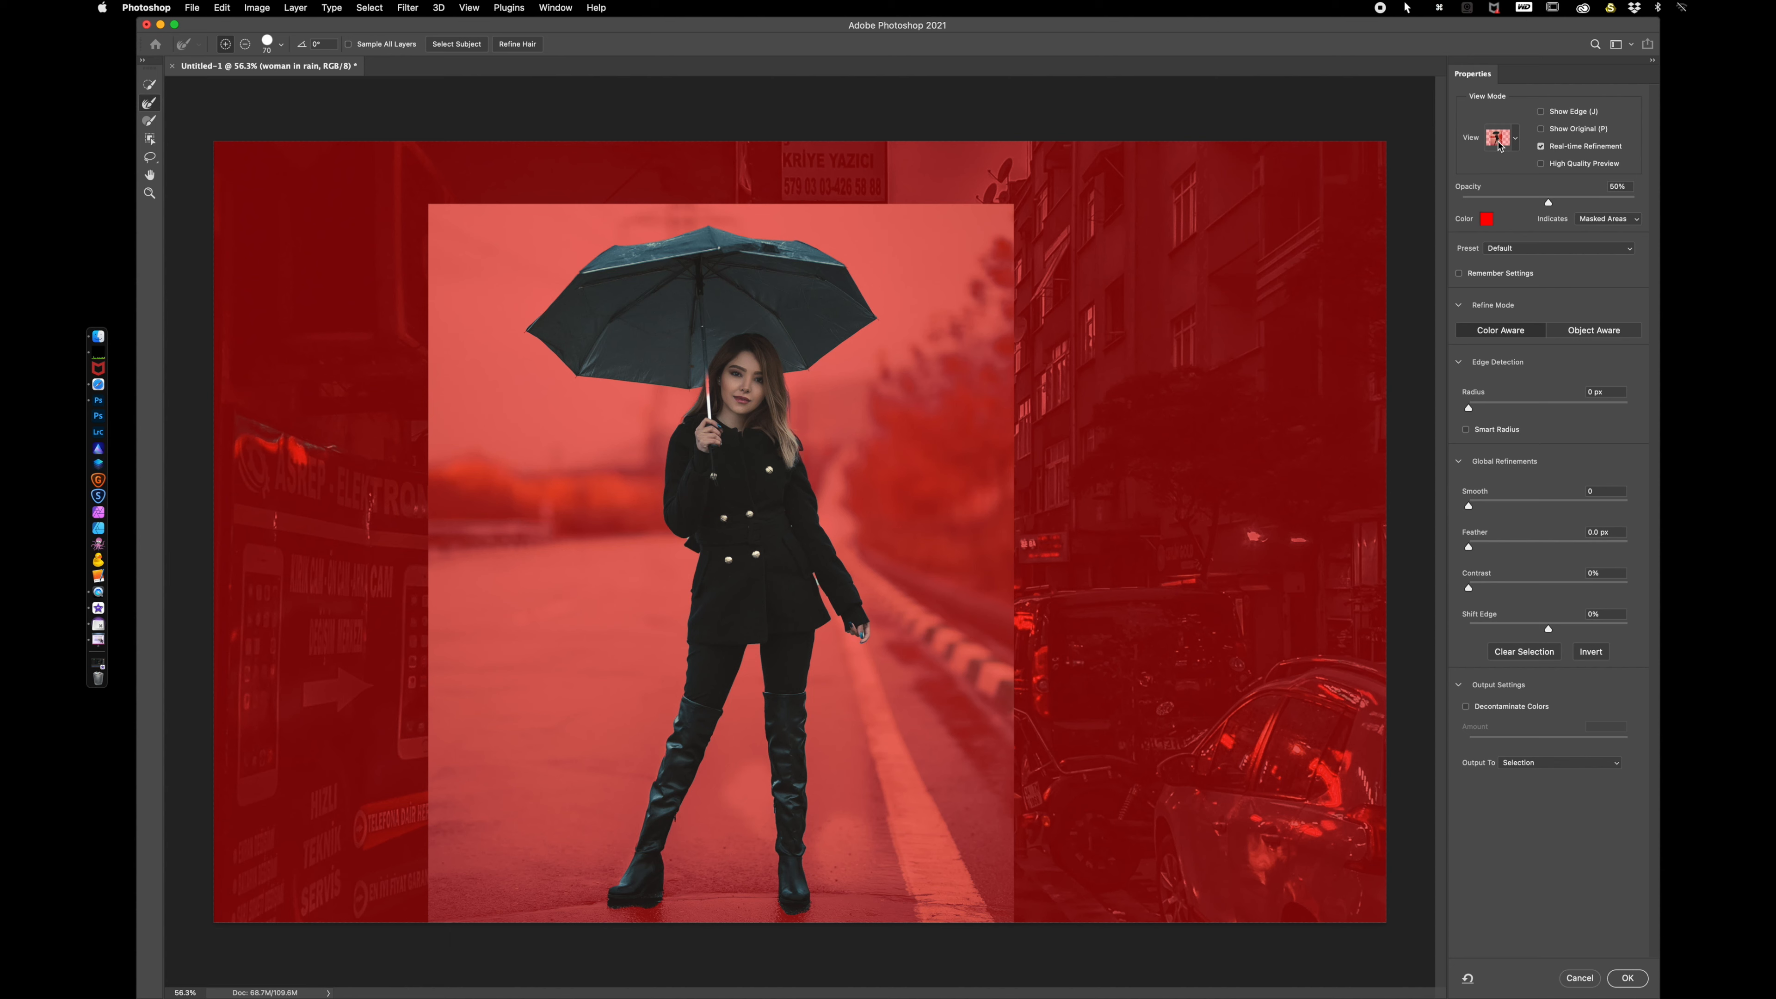
pyautogui.click(1517, 141)
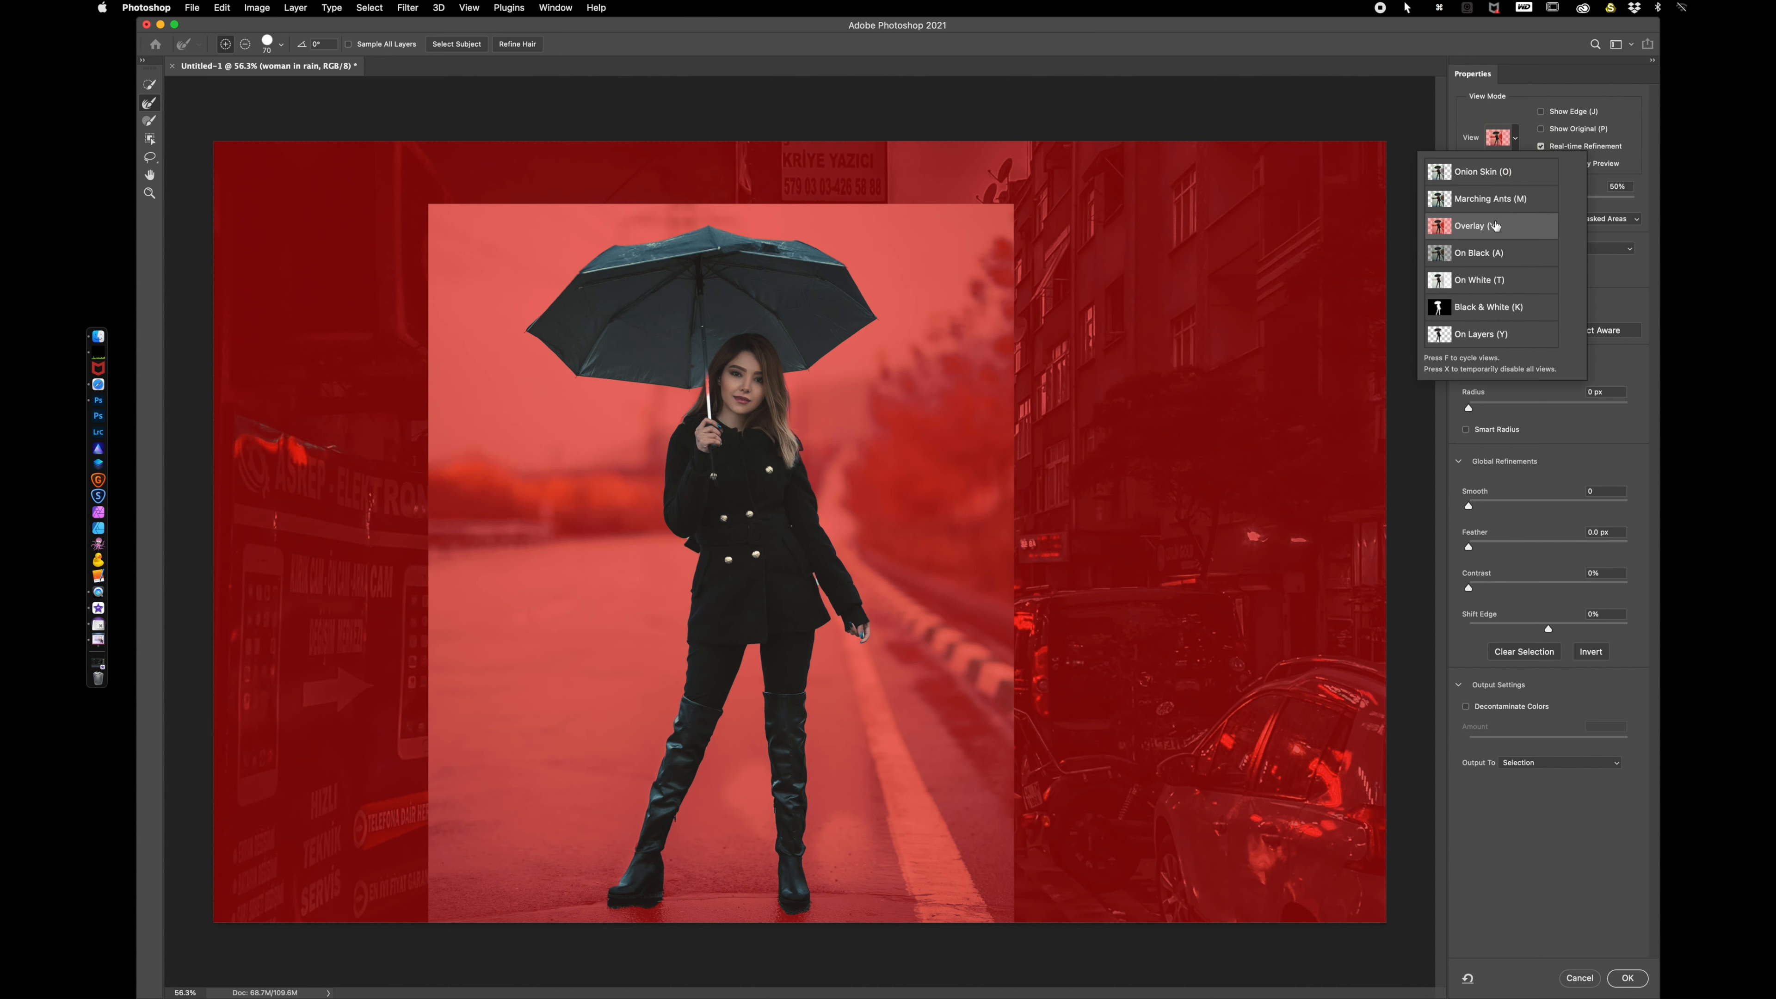
pyautogui.click(1550, 91)
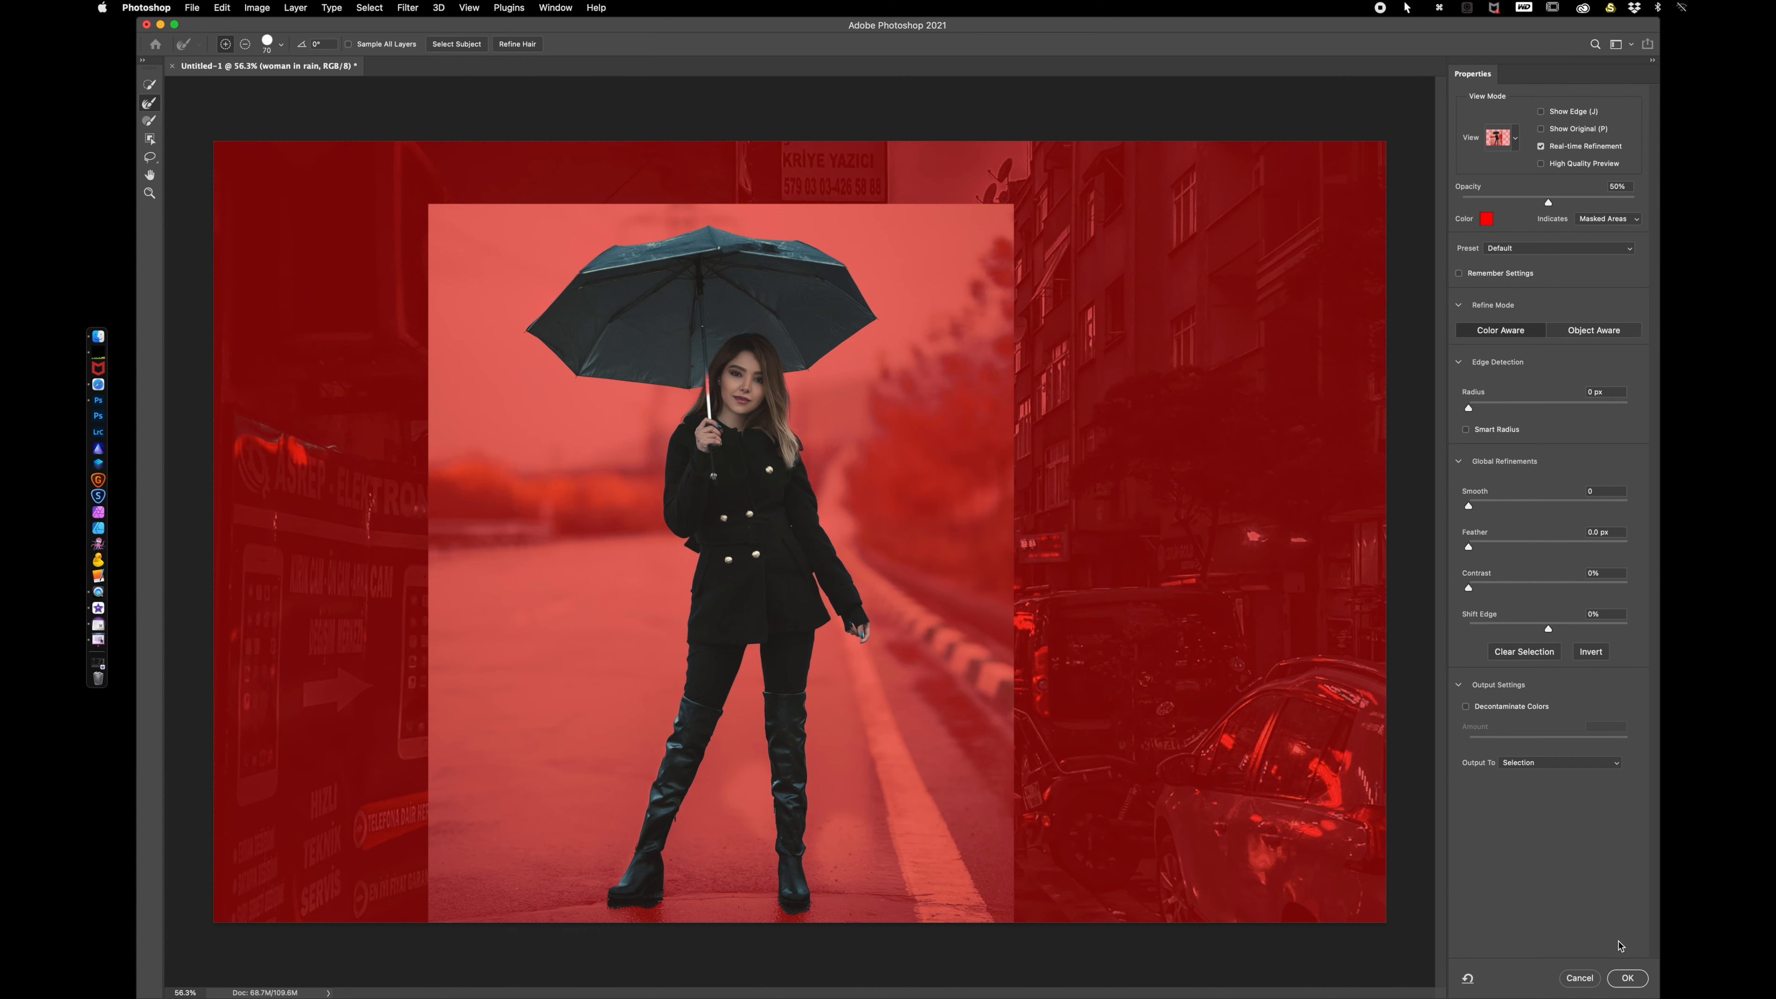
pyautogui.click(1627, 978)
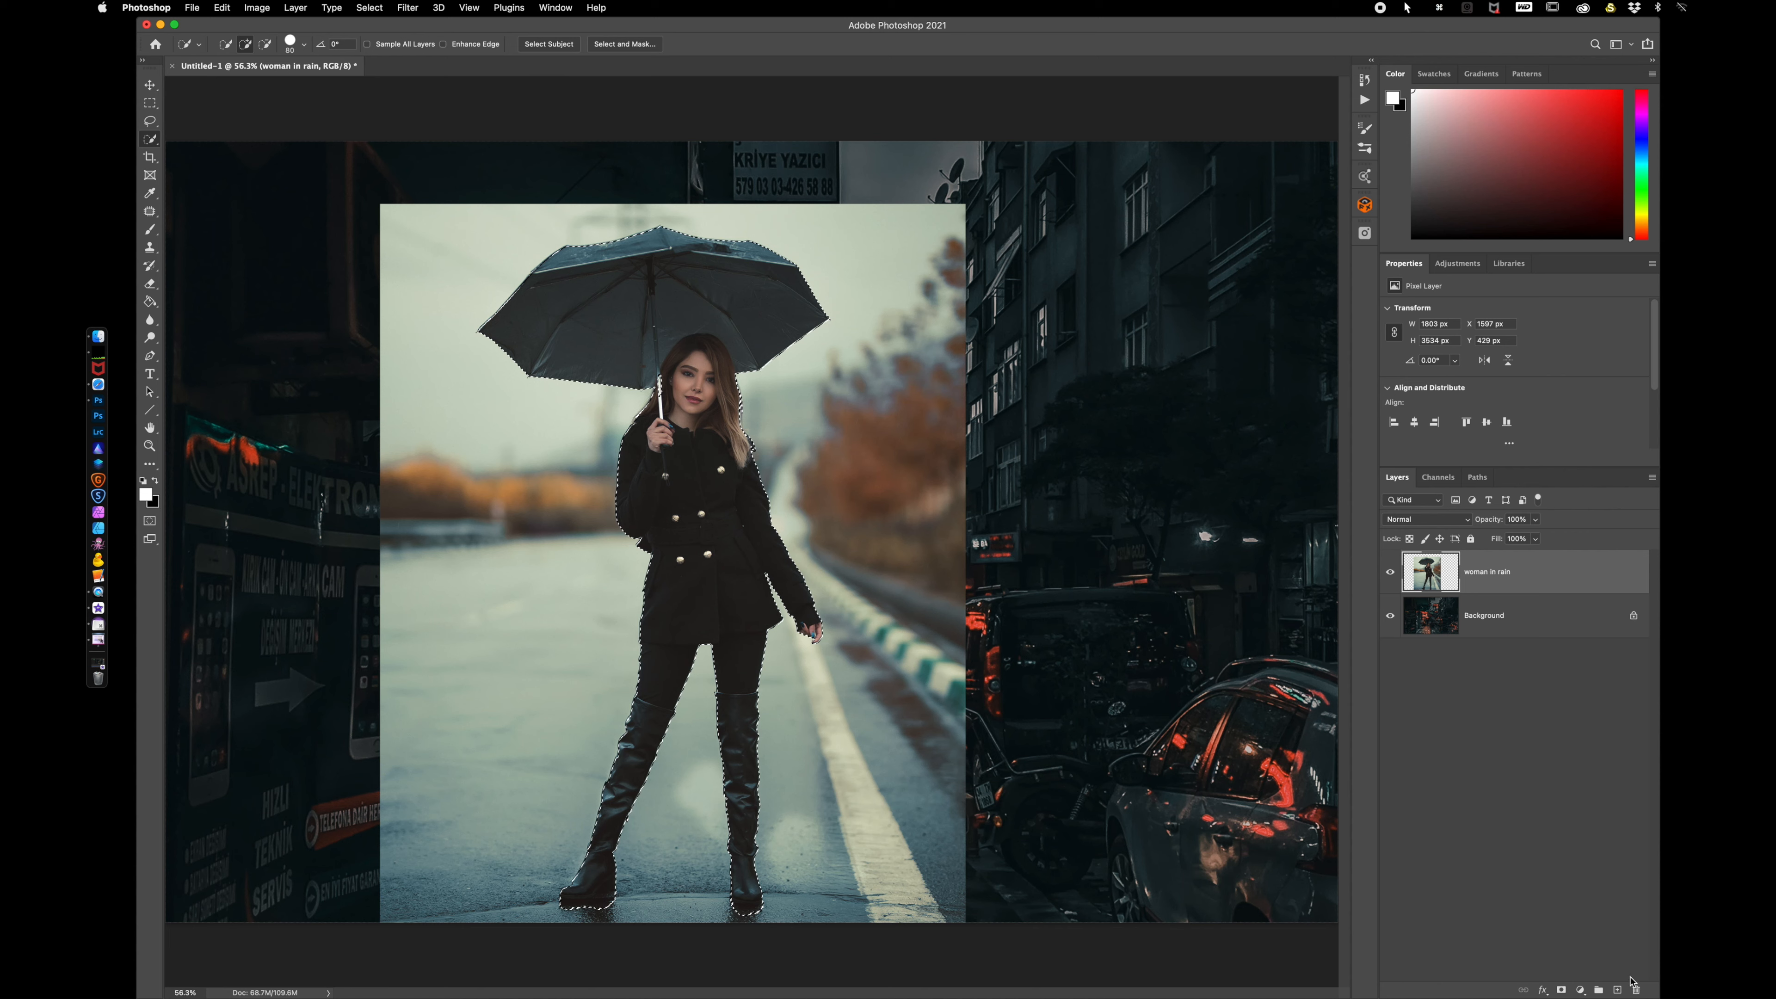
# - Mask the "woman in rain" layer from the selection and apply the Minimum filter to the mask with a 2-pixel radius
pyautogui.click(1561, 990)
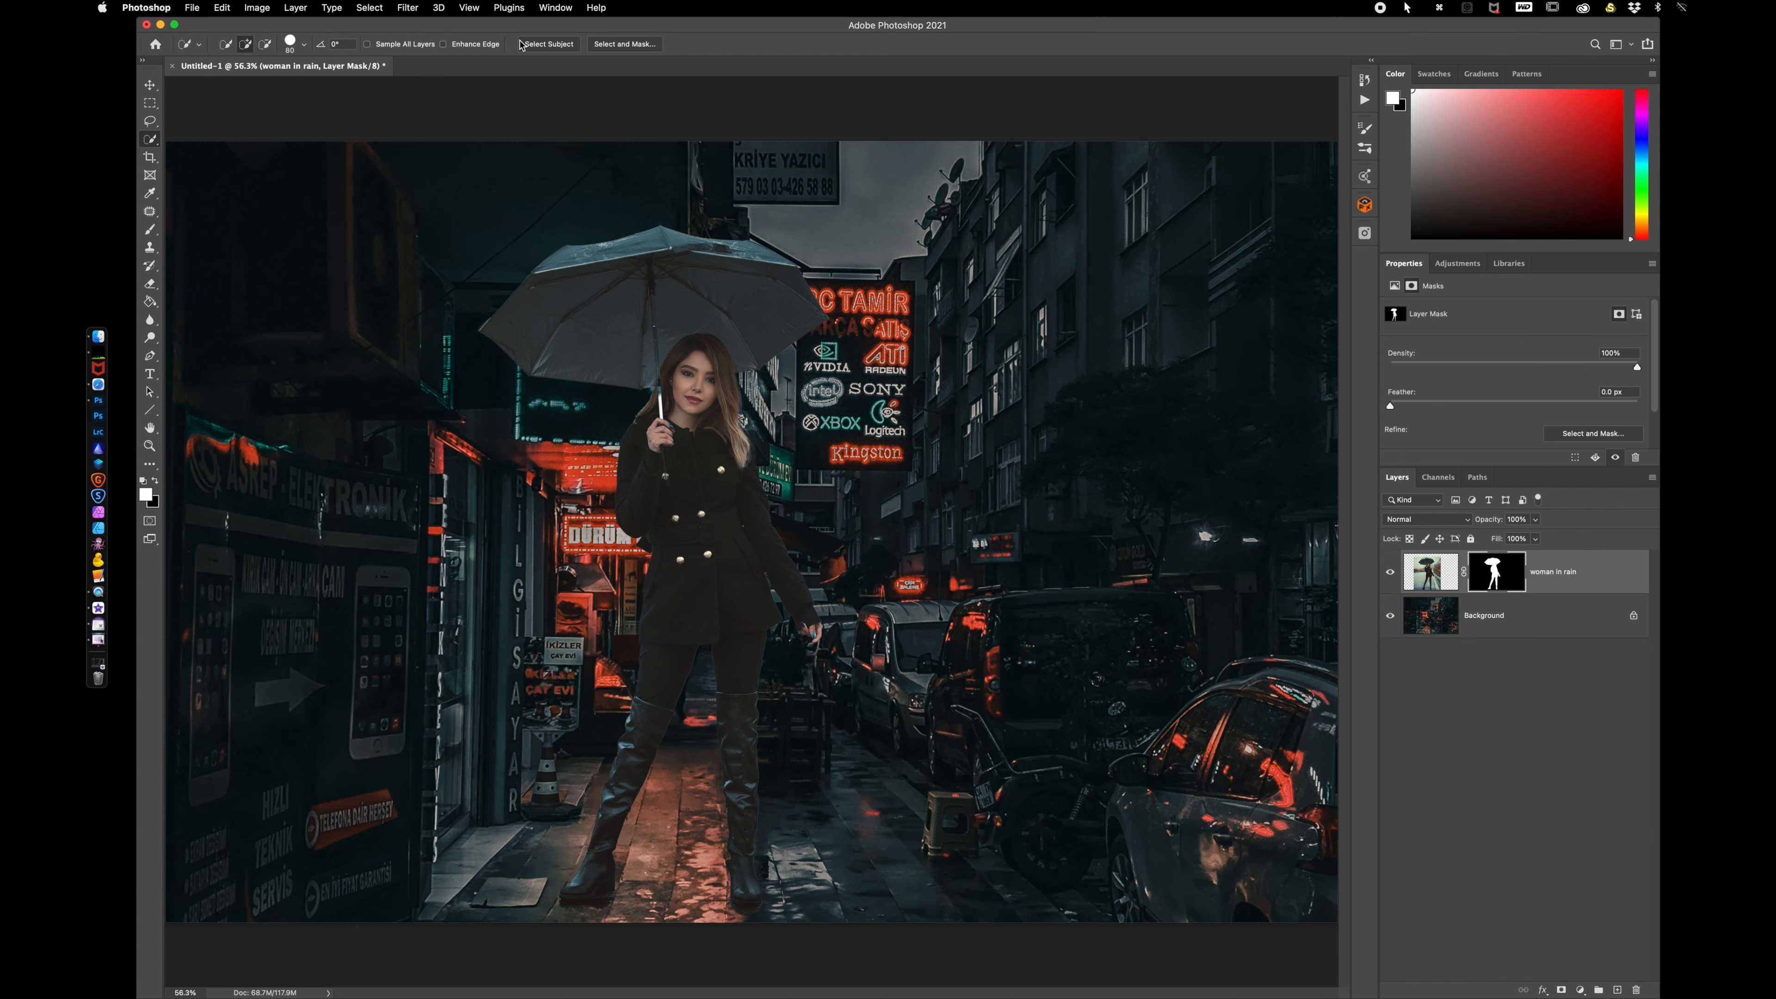
pyautogui.click(420, 10)
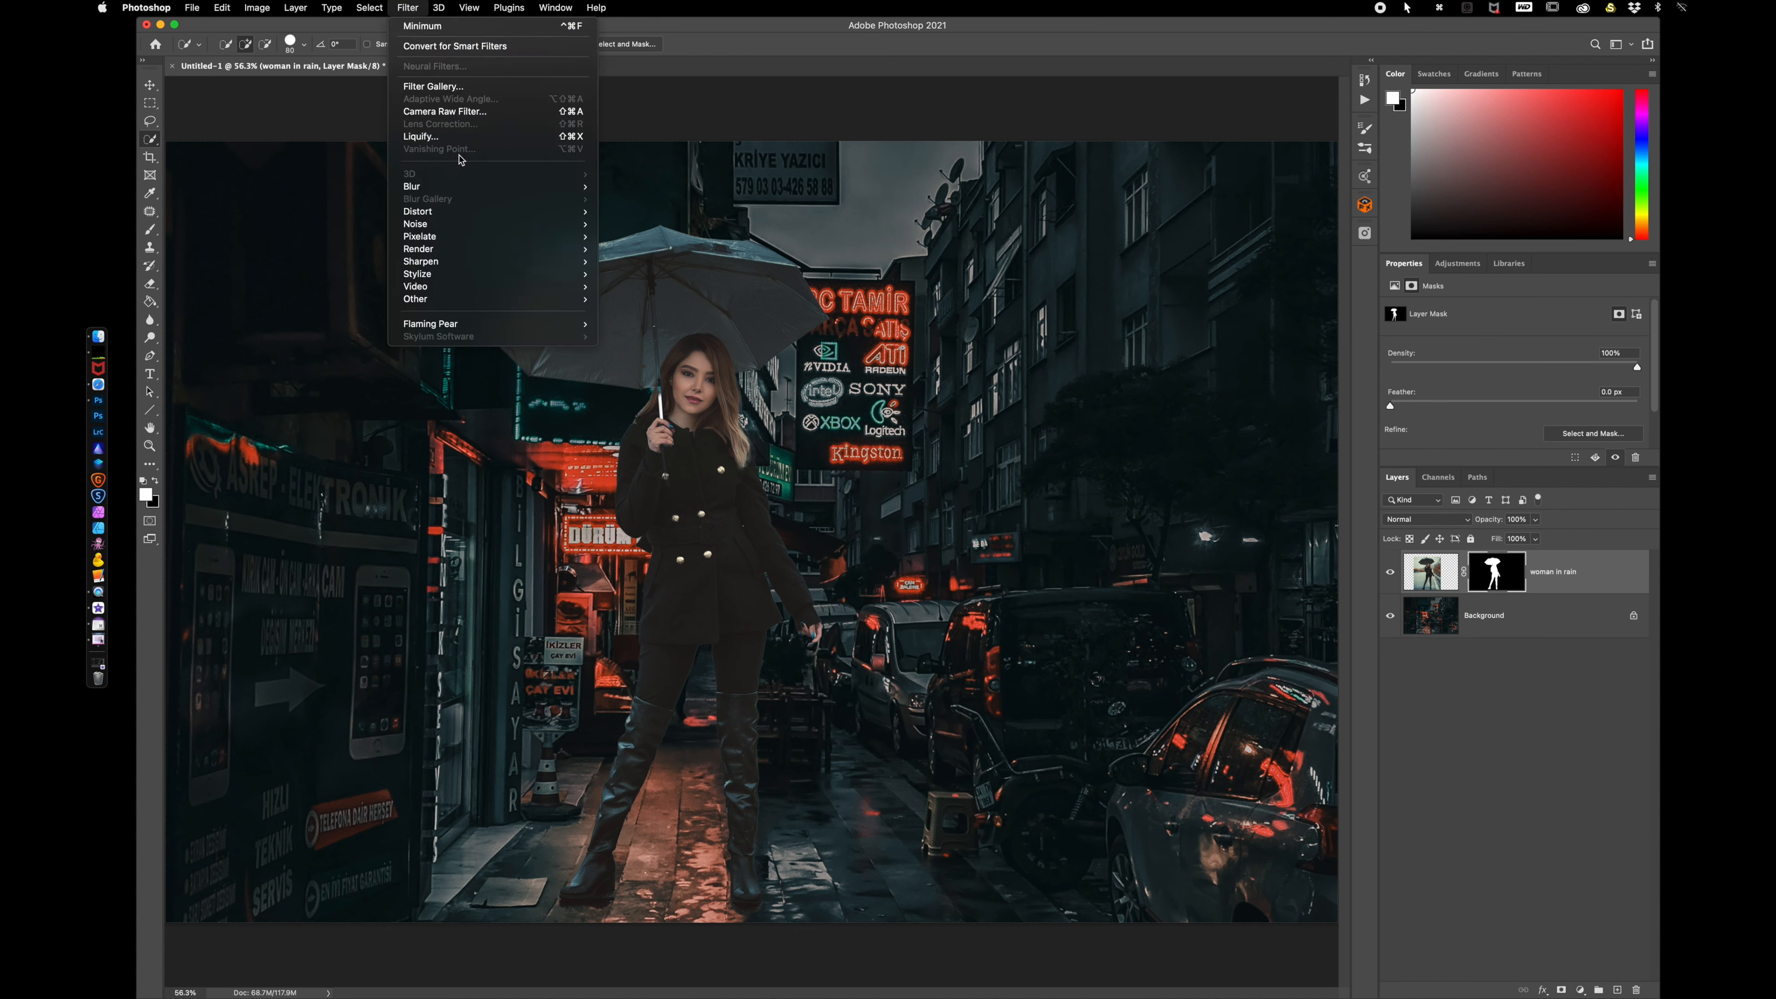
pyautogui.moveTo(468, 300)
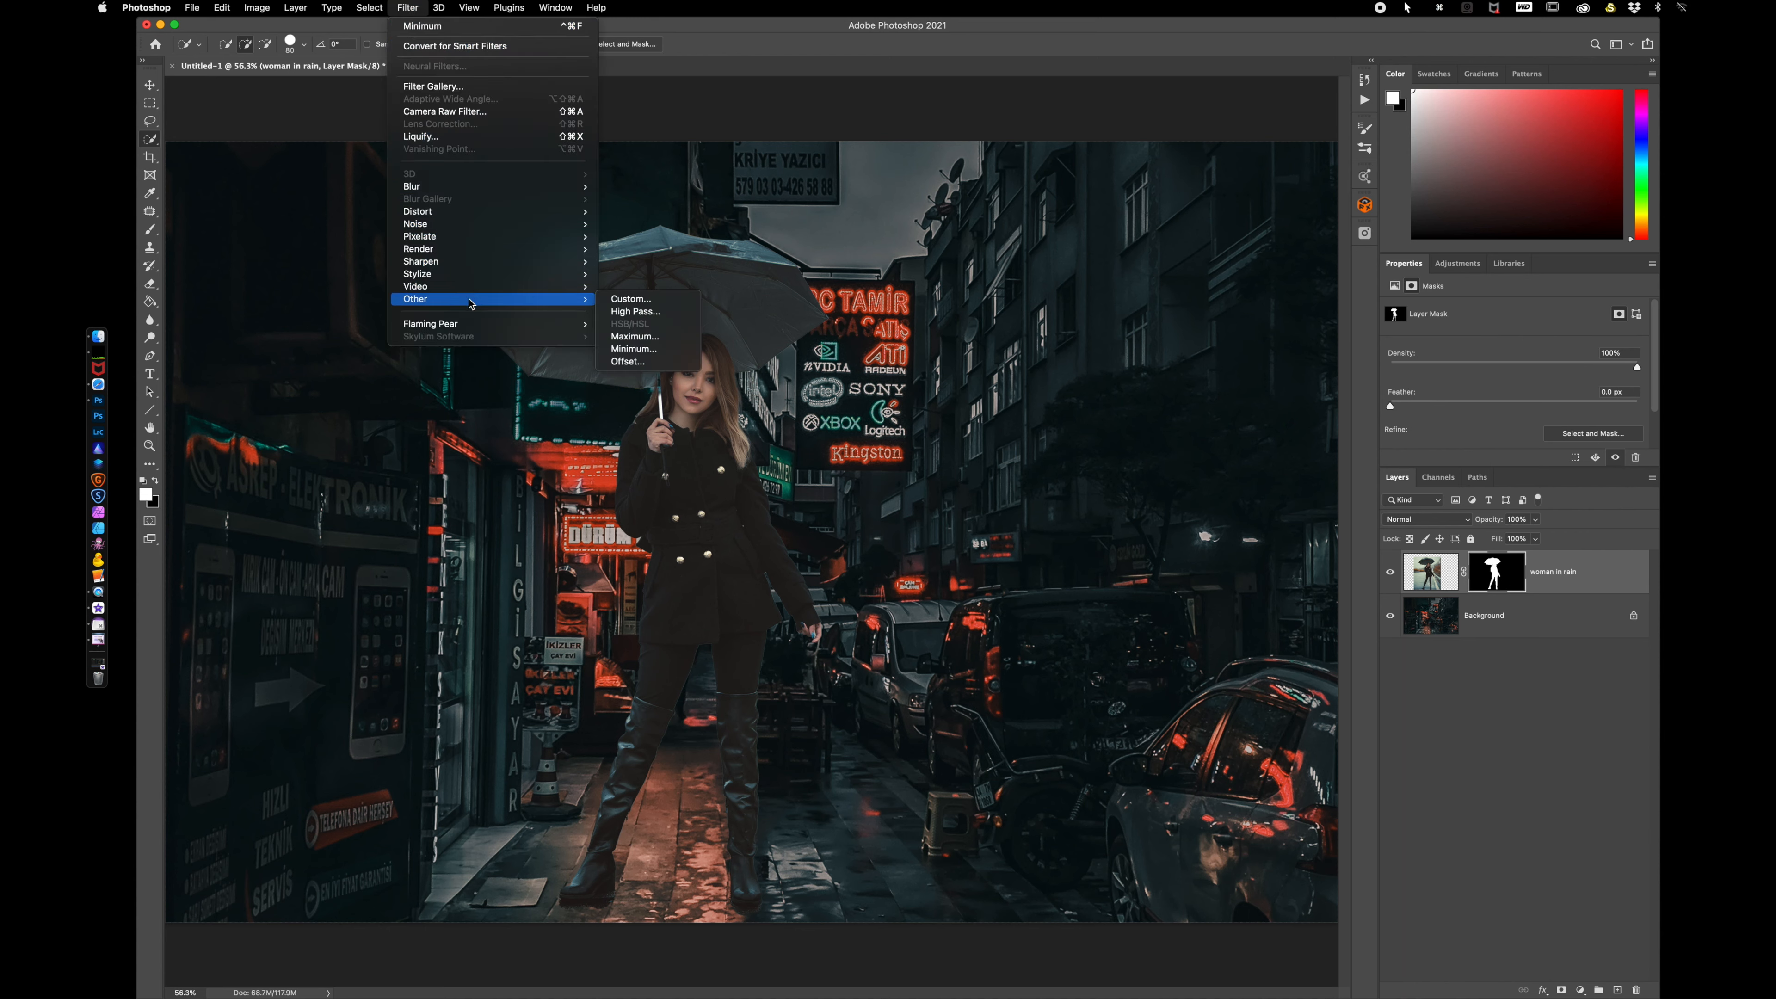
pyautogui.click(650, 350)
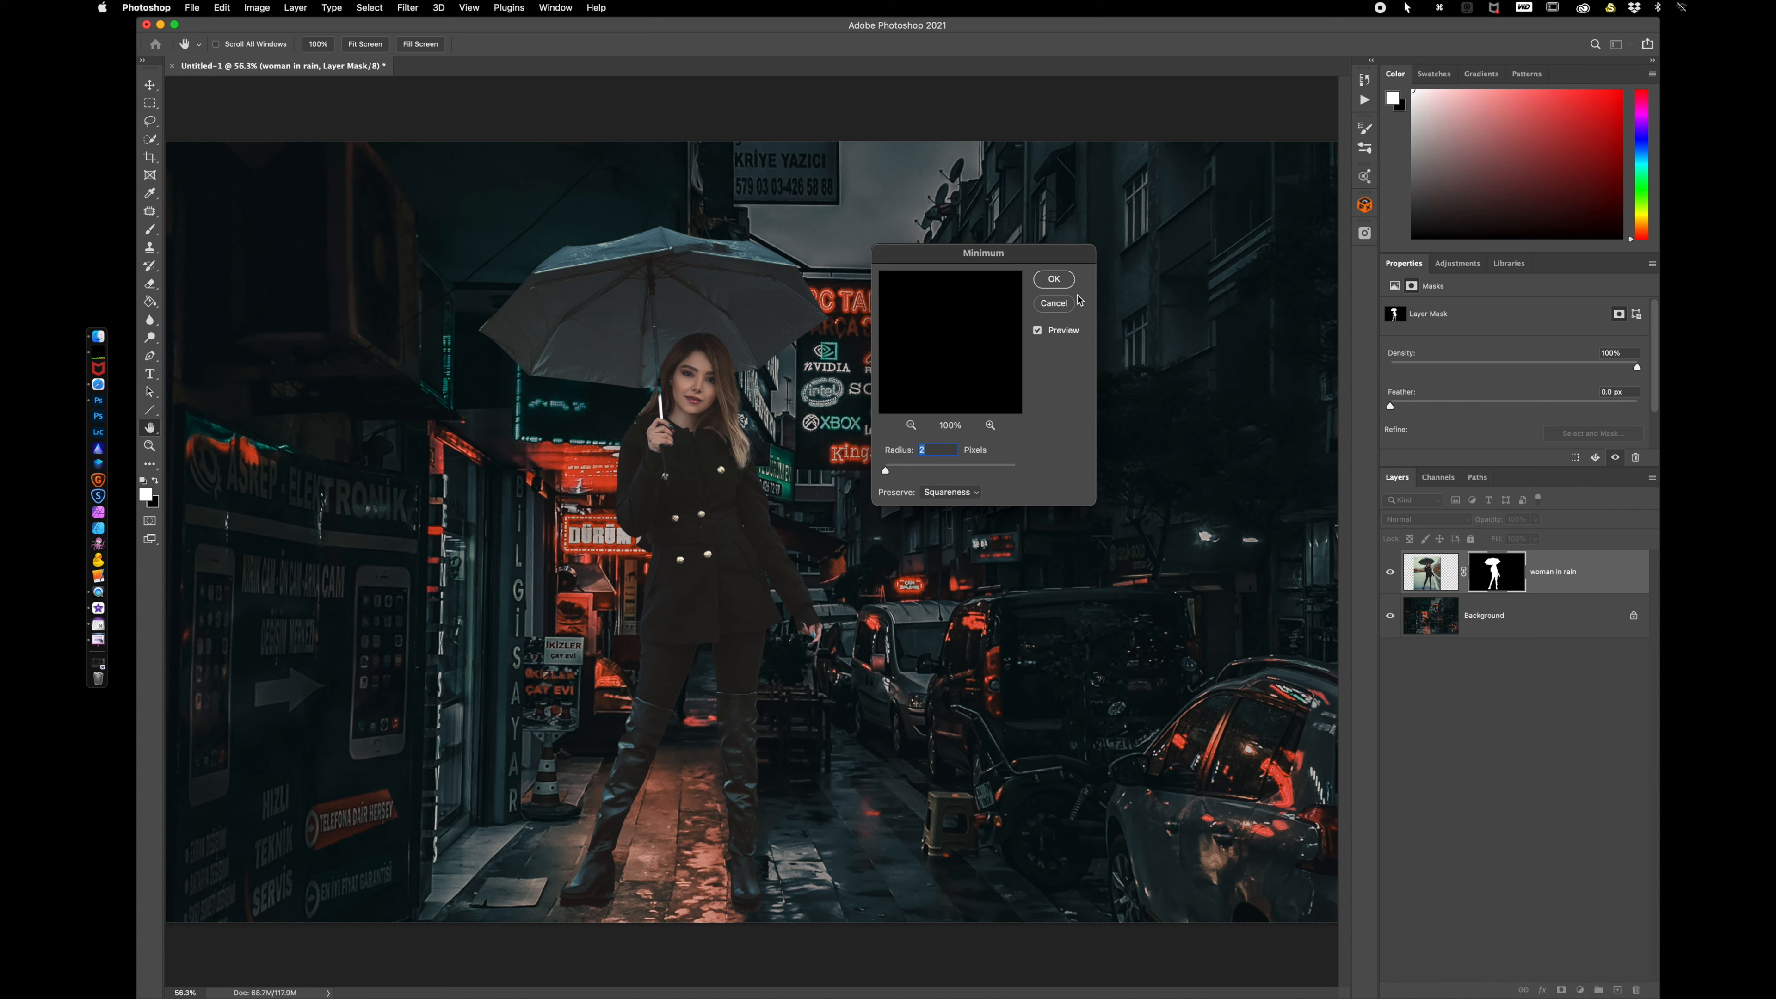
pyautogui.click(1055, 280)
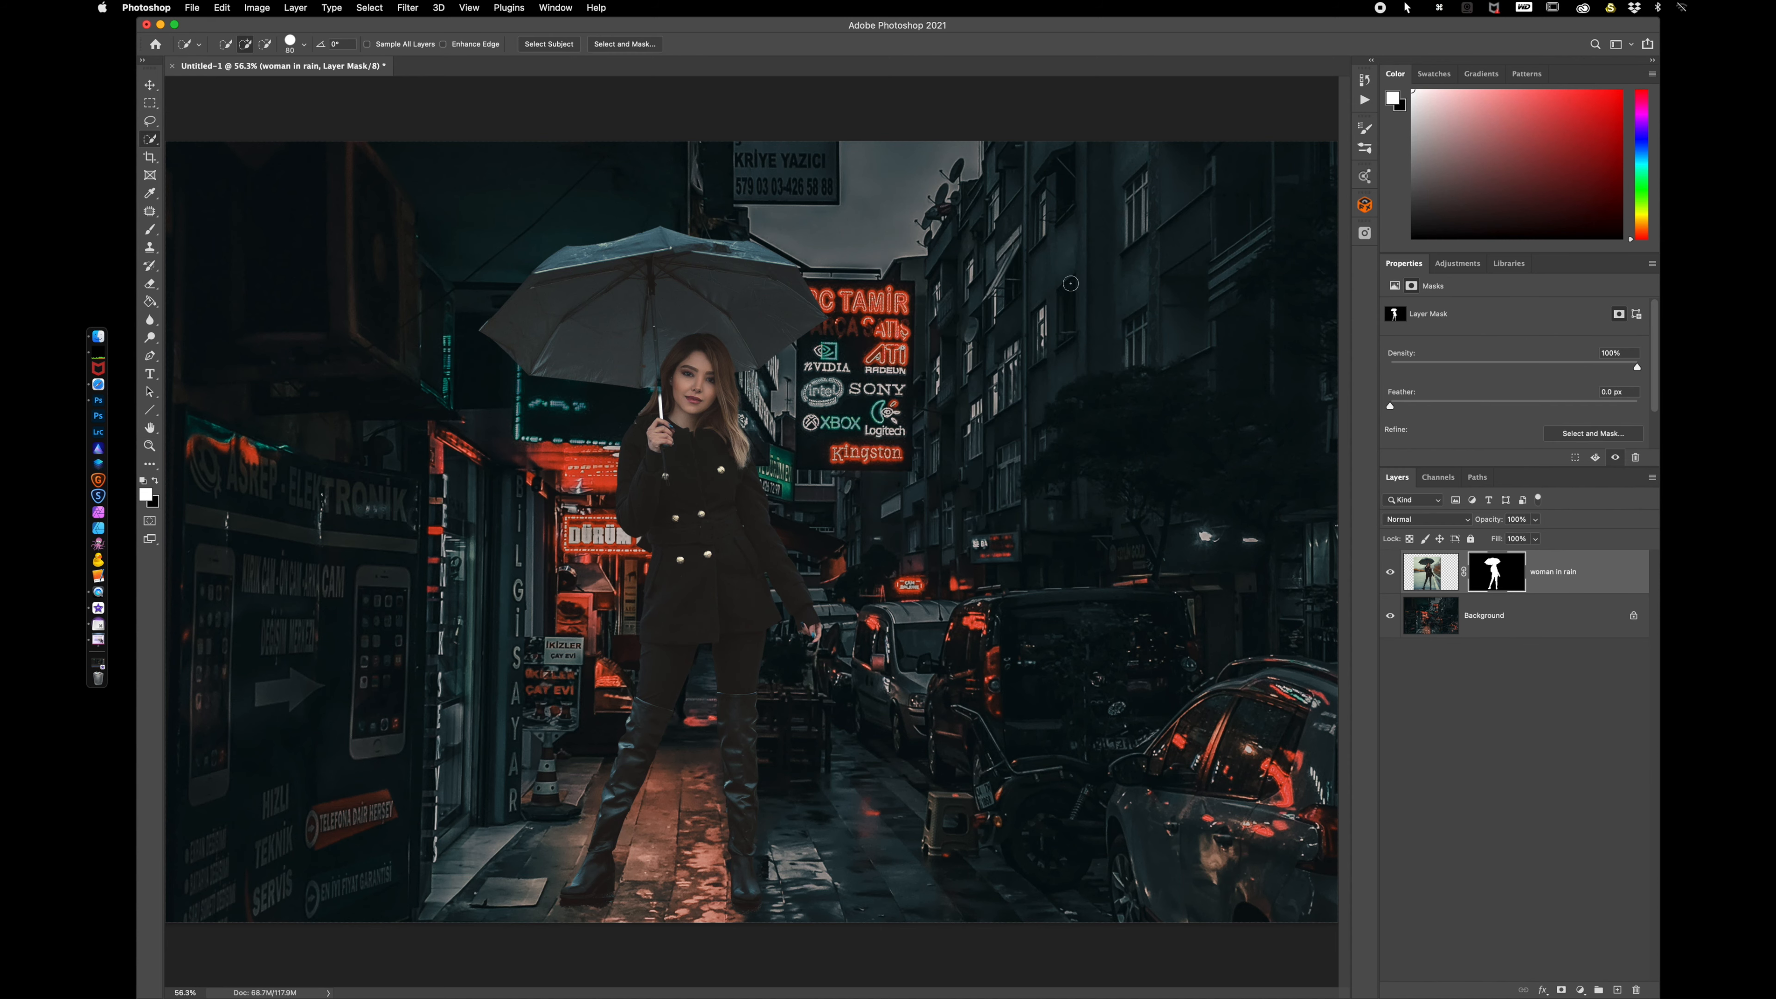
# - Scale the masked woman image down to about 2113 by 2641 px and stand her on the pavement at the street's lower middle
pyautogui.click(1429, 572)
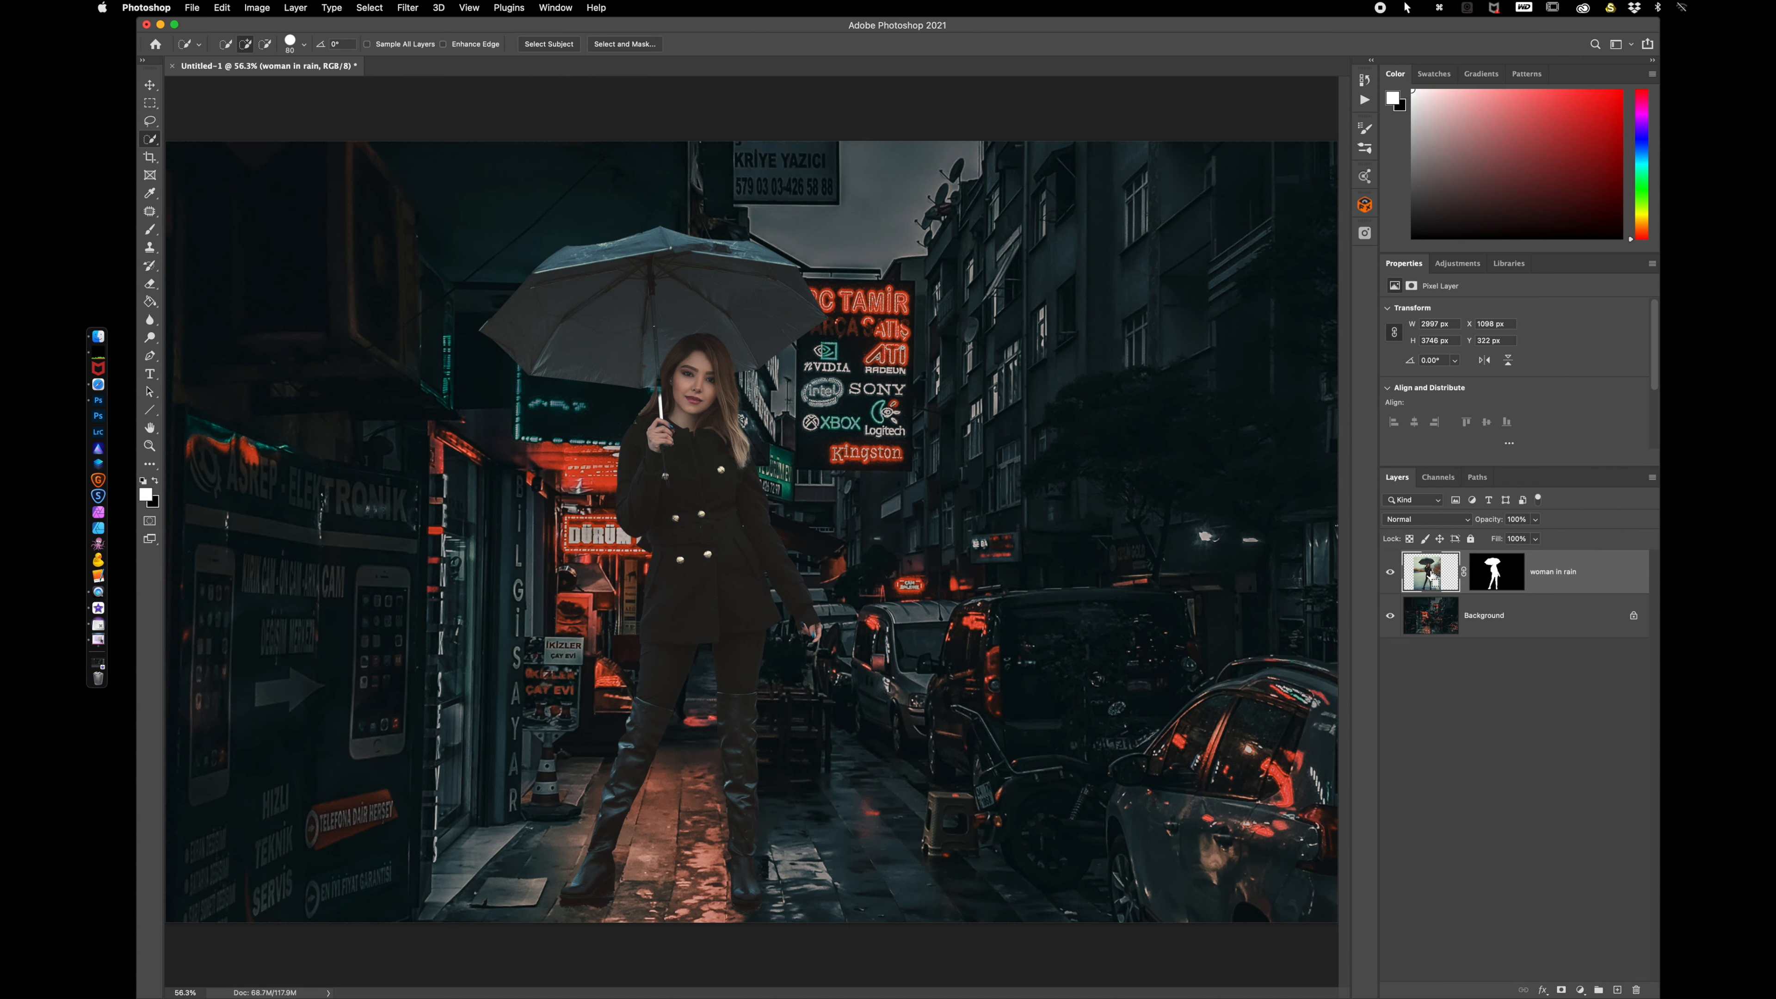
pyautogui.press('super+t')
pyautogui.moveTo(672, 204); pyautogui.dragTo(704, 393)
pyautogui.moveTo(706, 606); pyautogui.dragTo(797, 608)
pyautogui.moveTo(763, 393); pyautogui.dragTo(764, 431)
pyautogui.moveTo(759, 638); pyautogui.dragTo(744, 640)
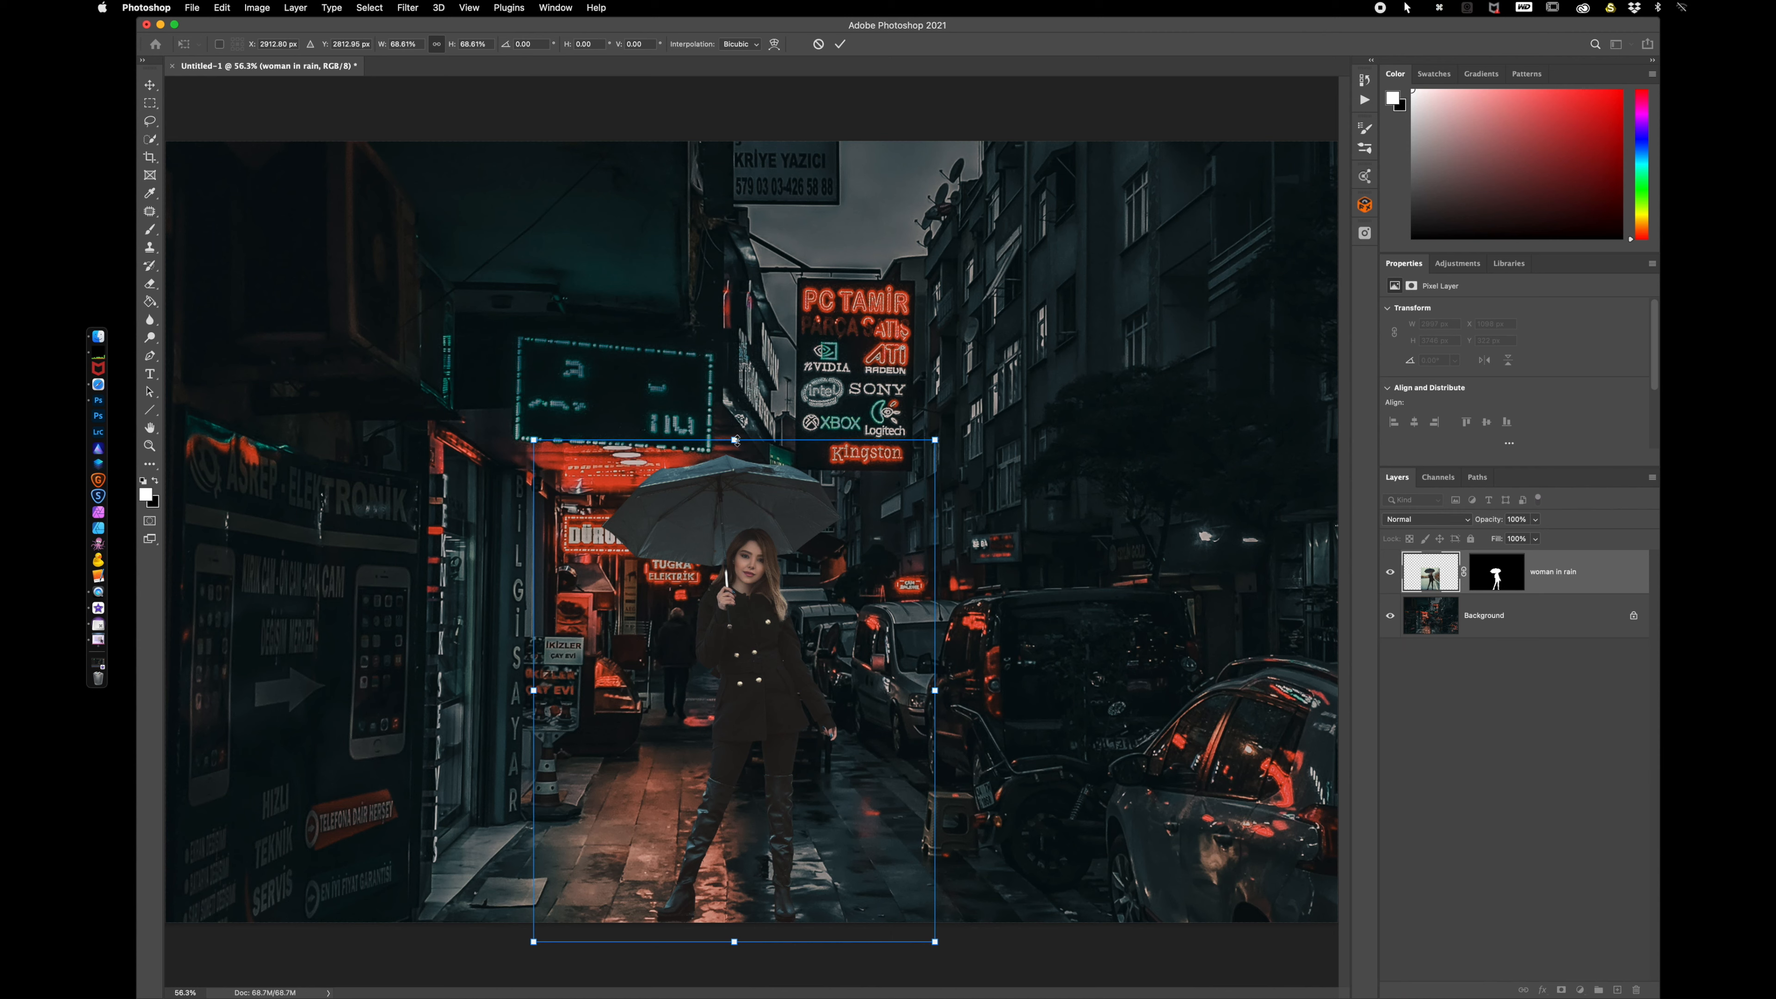
pyautogui.moveTo(735, 440); pyautogui.dragTo(733, 426)
pyautogui.press('Return')
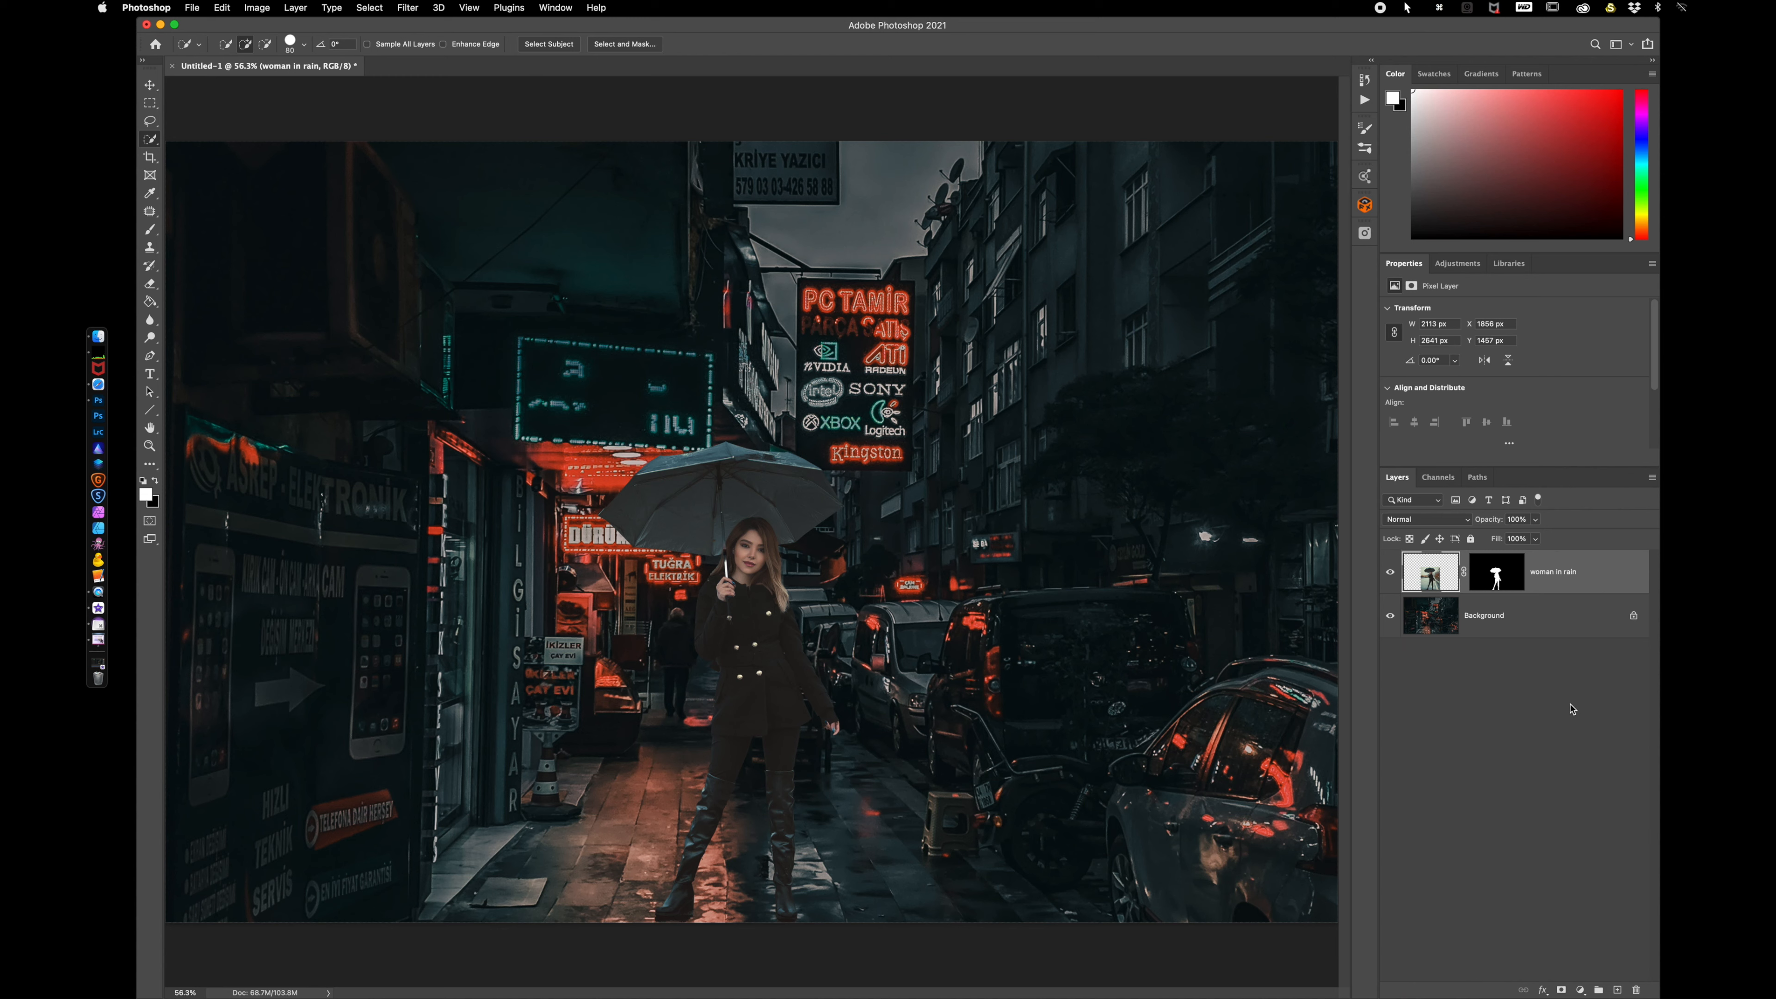
# - Add a Curves adjustment layer above the woman and target its adjustment instead of its mask
pyautogui.click(1581, 989)
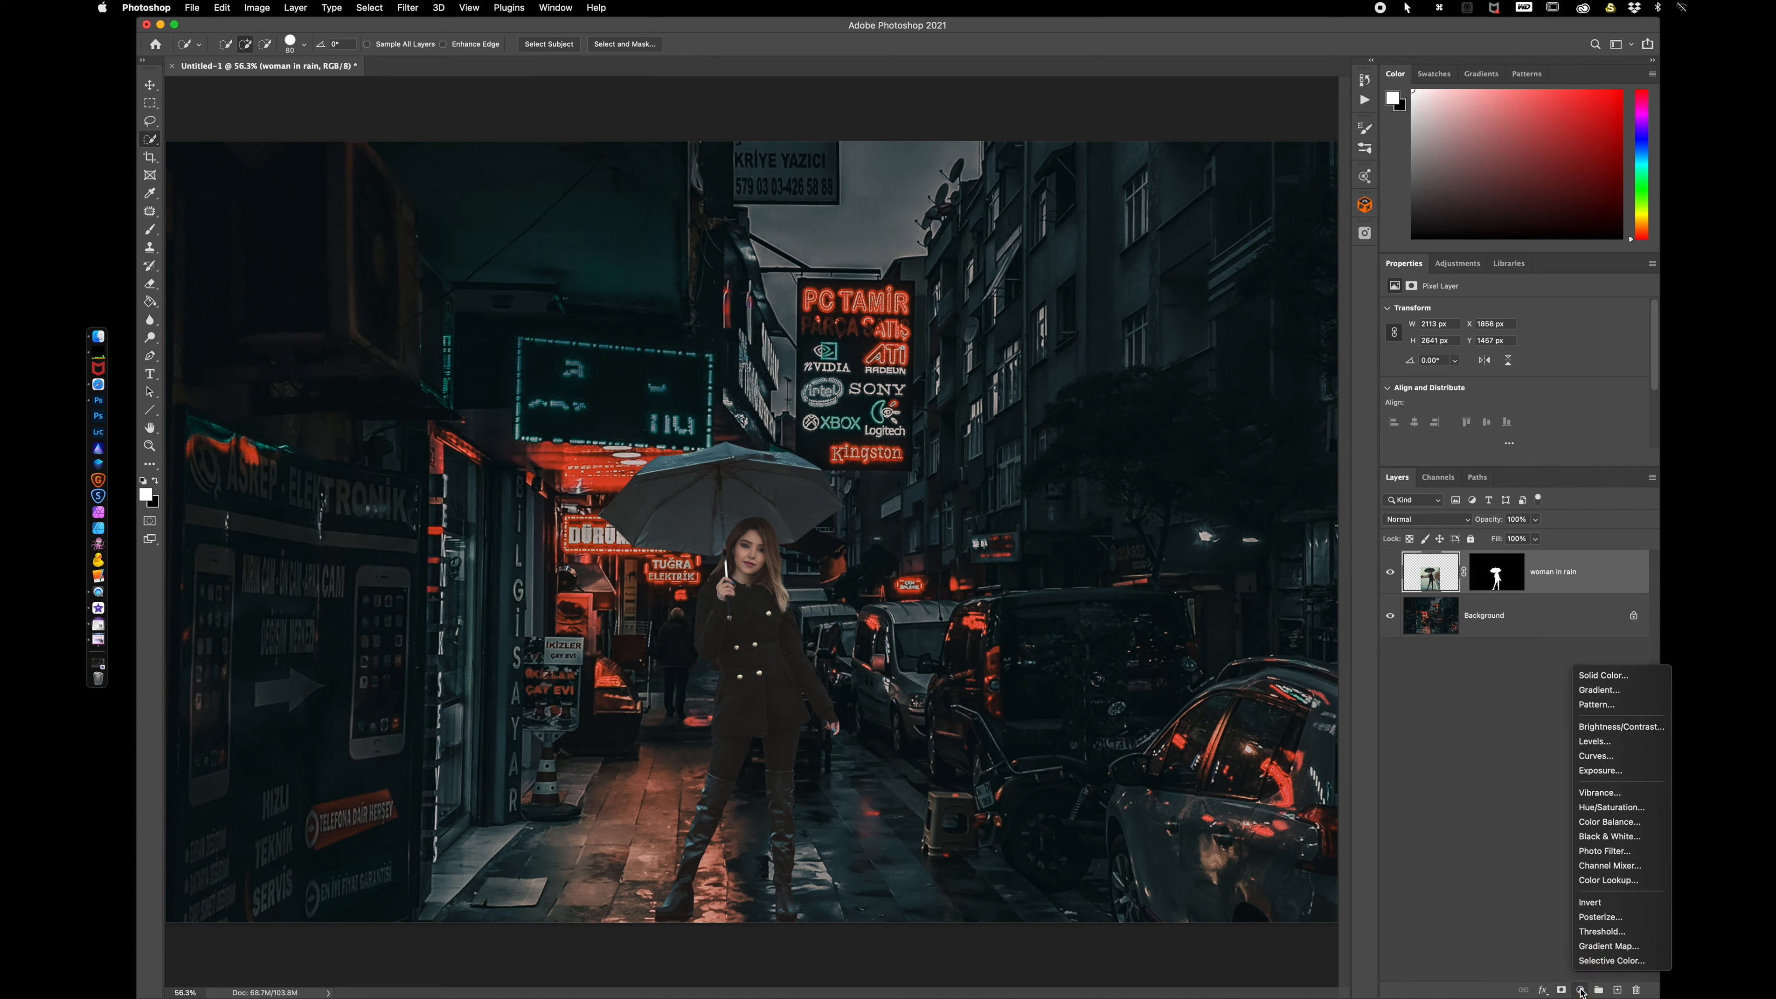
pyautogui.click(1602, 758)
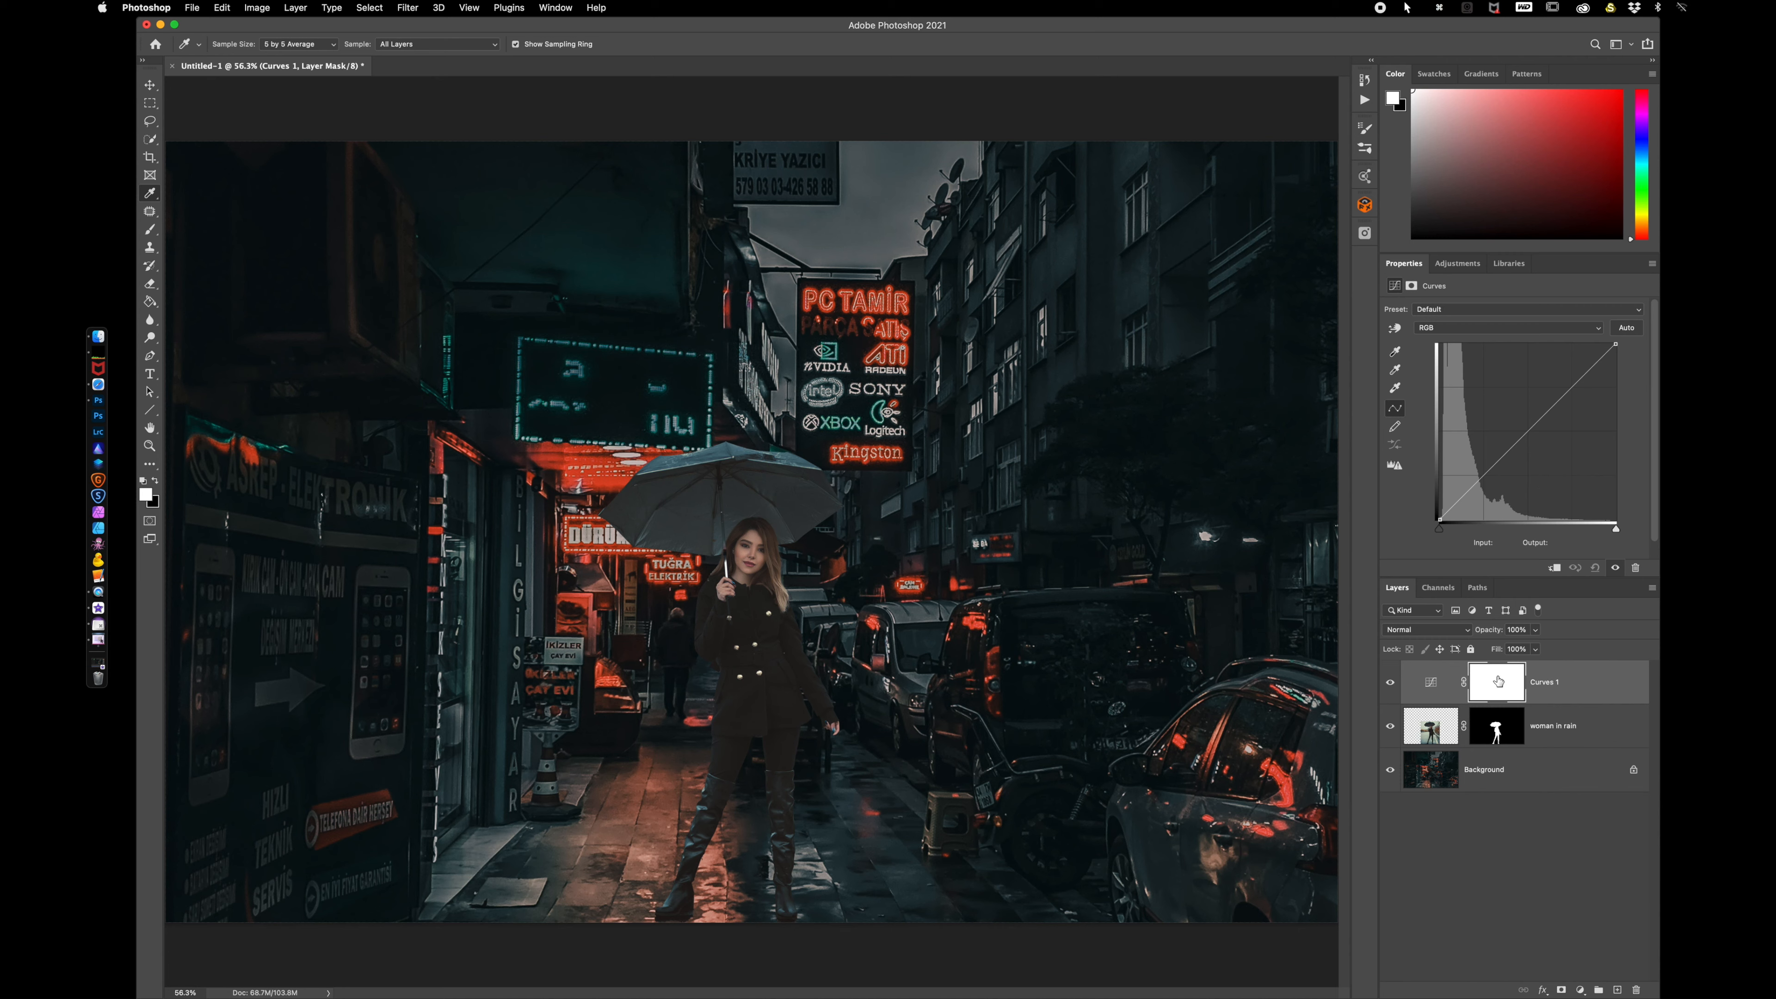
pyautogui.click(1432, 687)
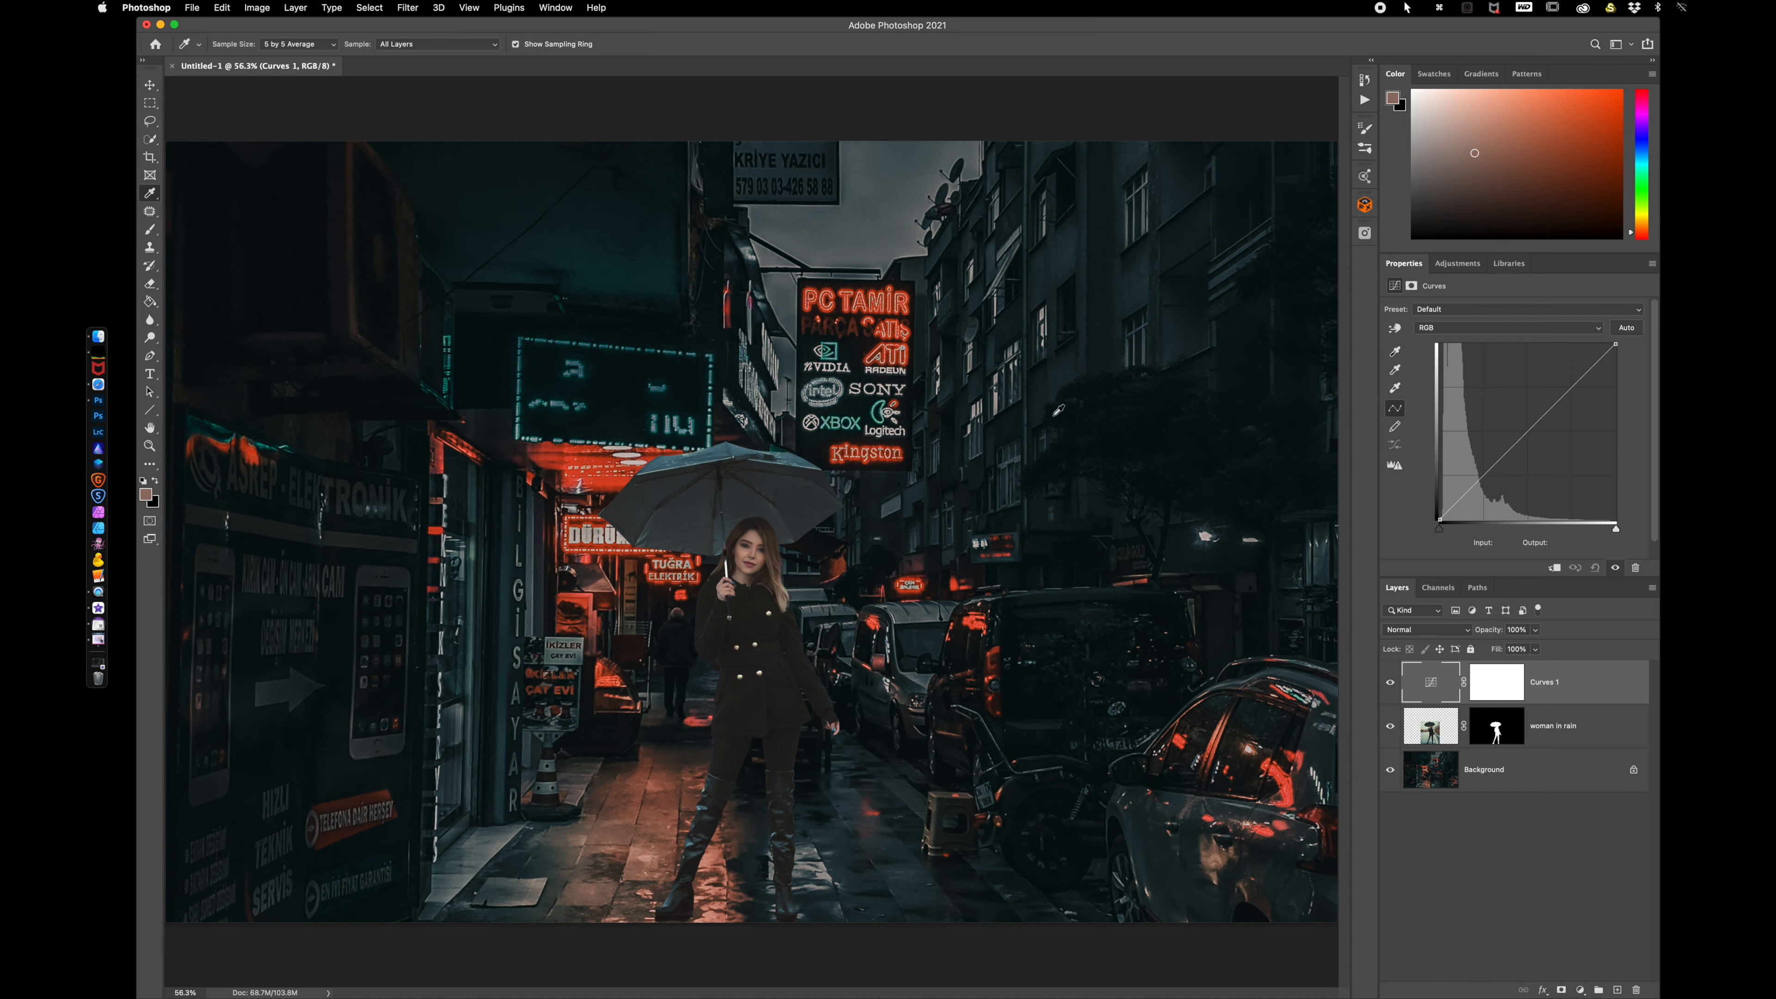
# - Set the Curves target shadow colour to #0a1517, sampled from the dark neon signboard, and save it as default
pyautogui.doubleClick(1394, 353)
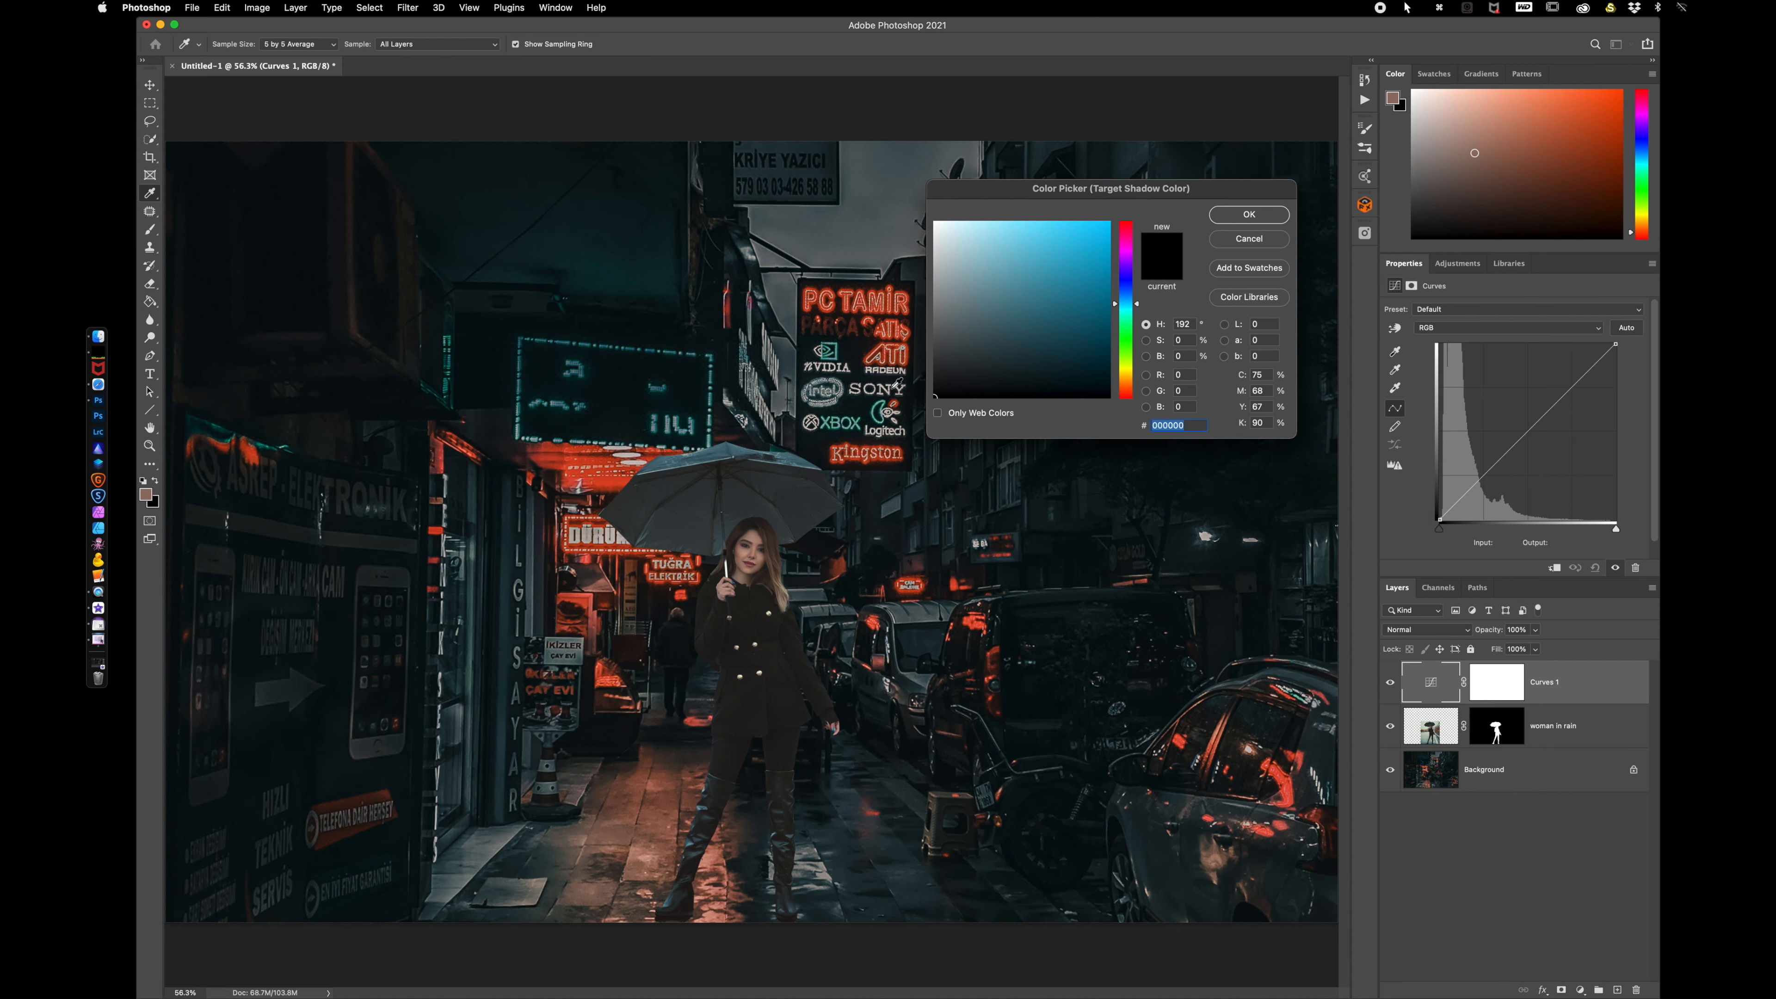
pyautogui.click(857, 407)
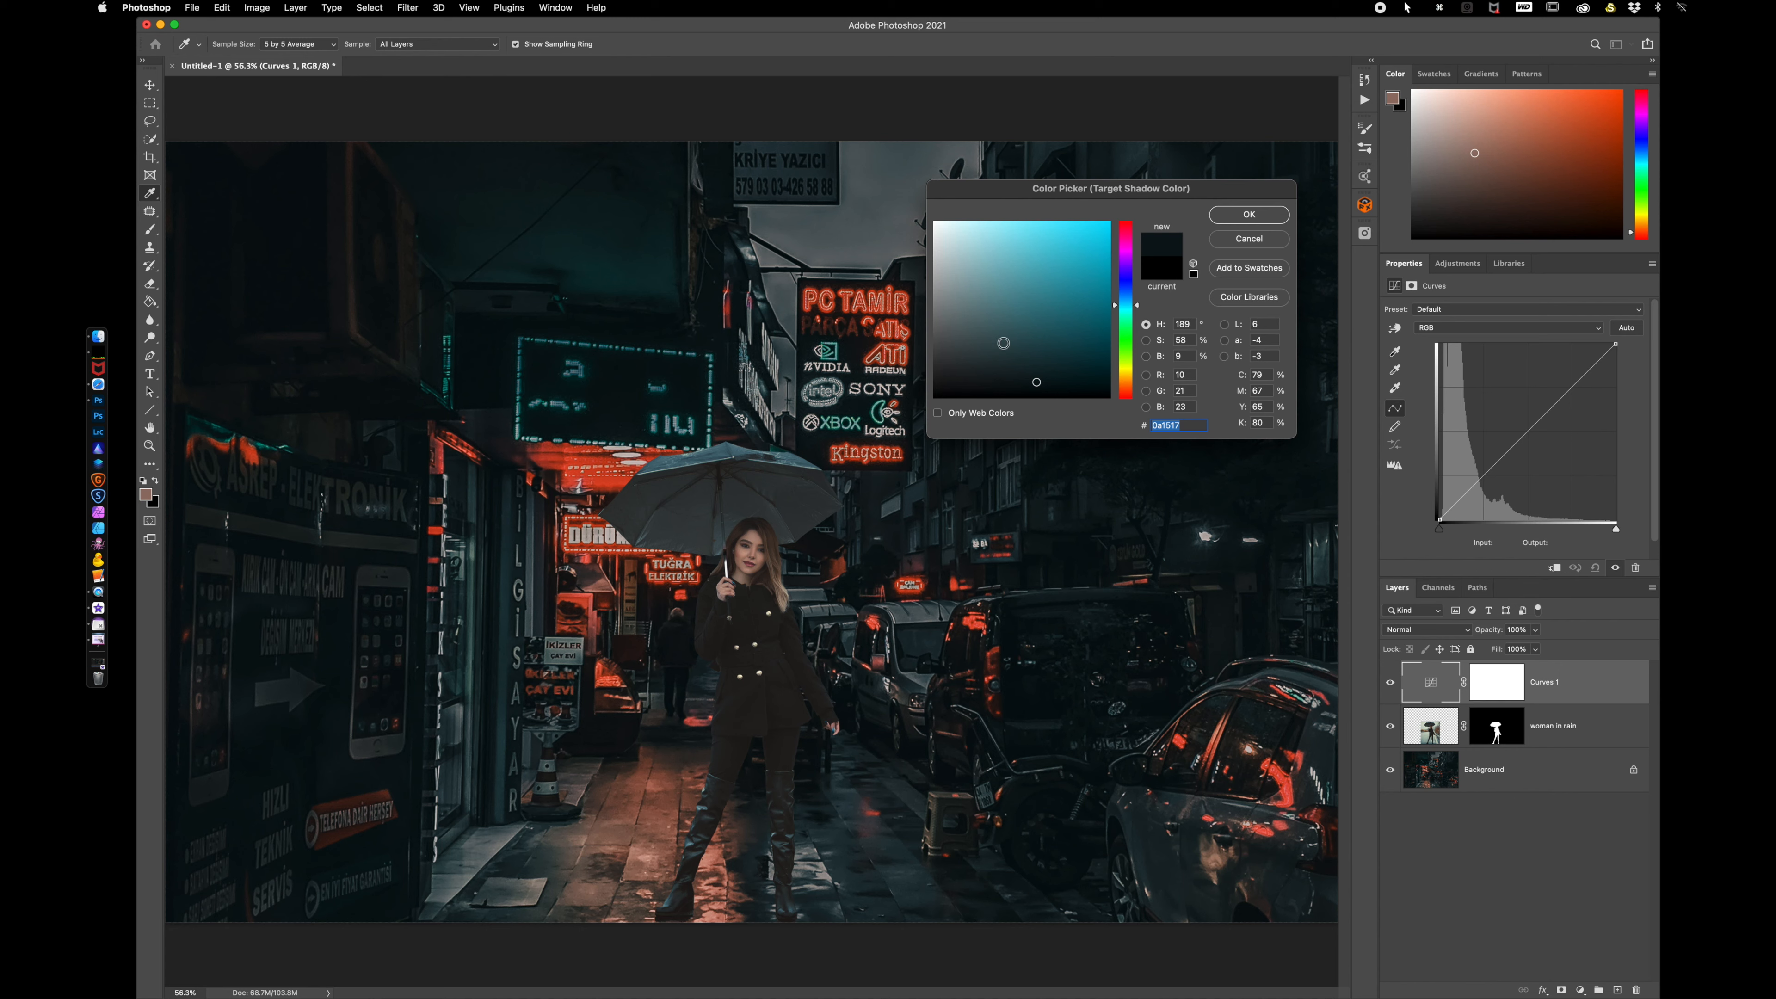
pyautogui.click(1270, 218)
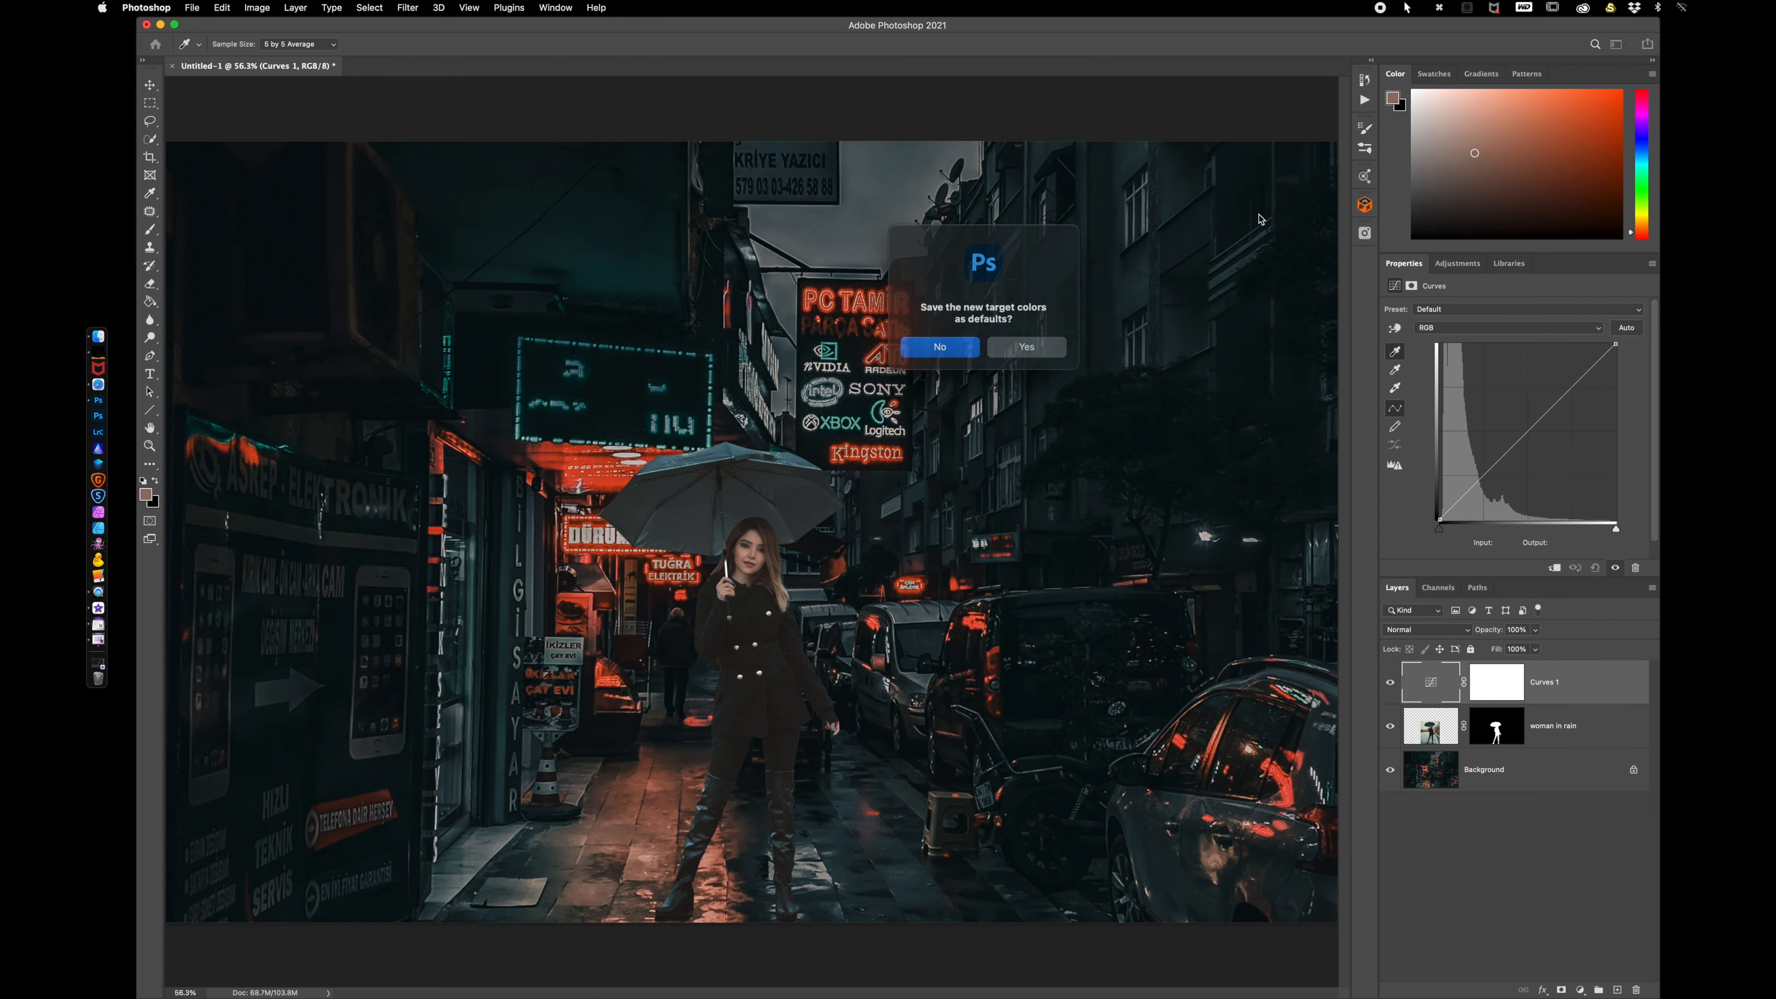
pyautogui.click(1034, 348)
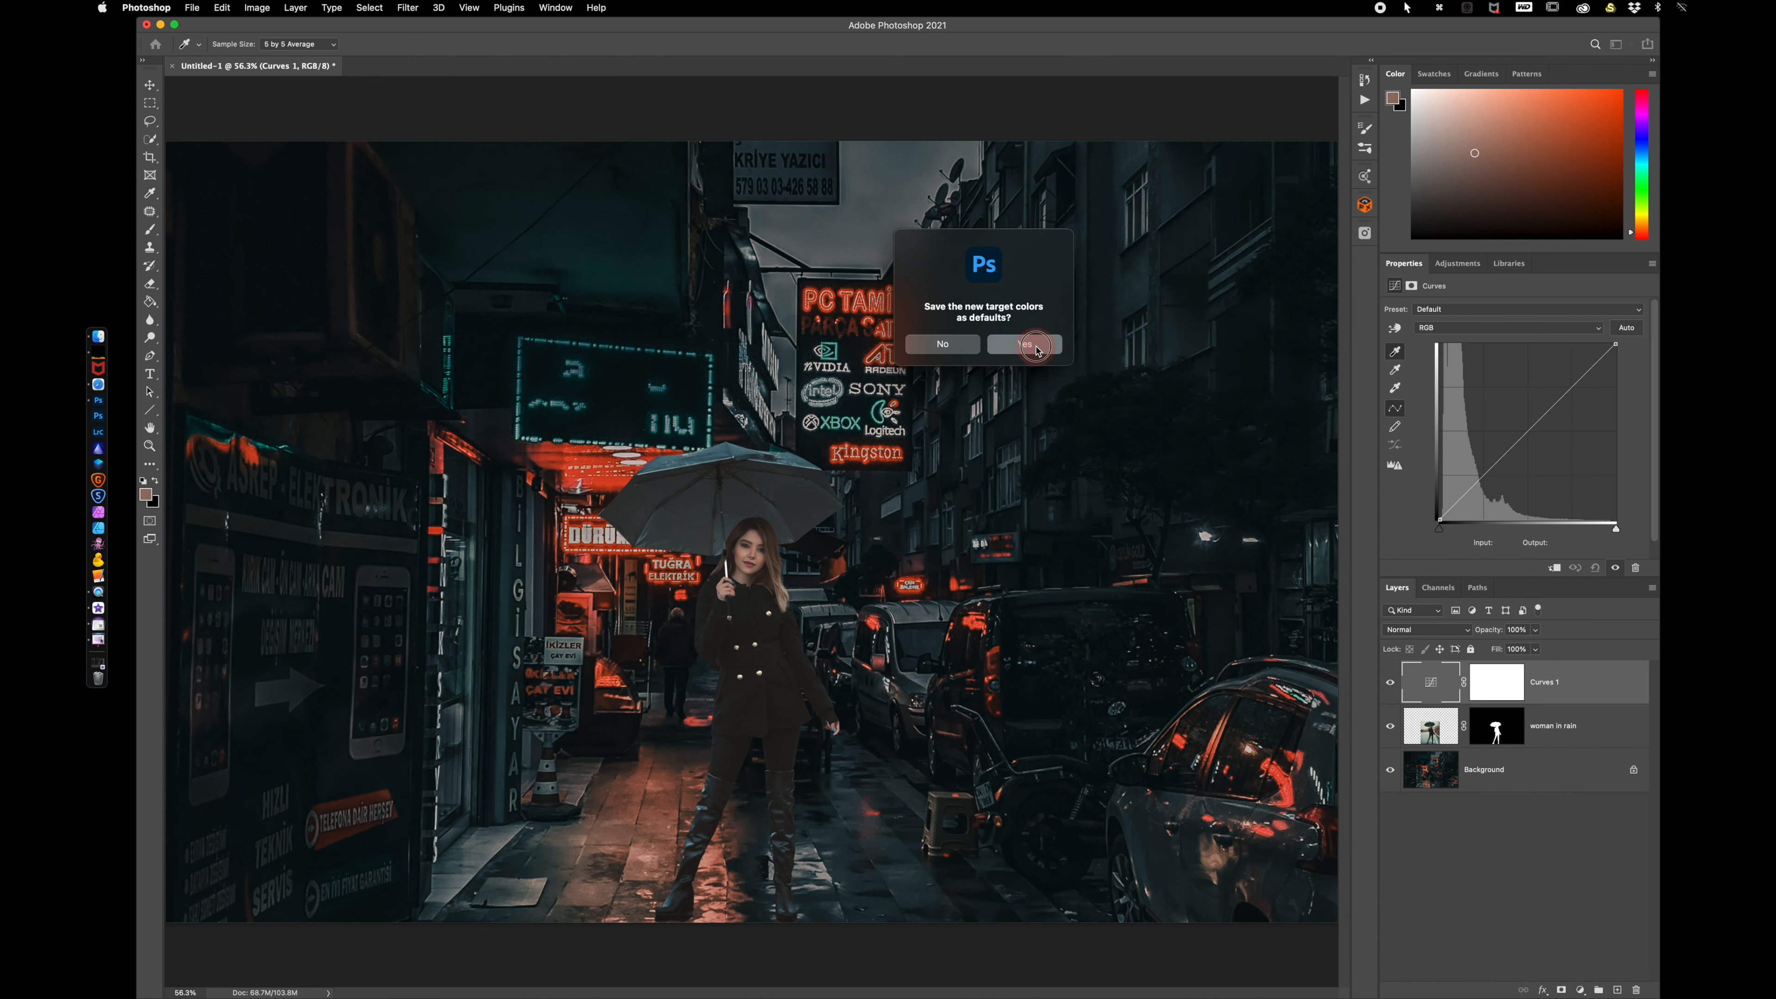
# - Set the Curves target midtone colour by sampling the storefront beside the red-lit sign, and save it as default
pyautogui.doubleClick(1394, 371)
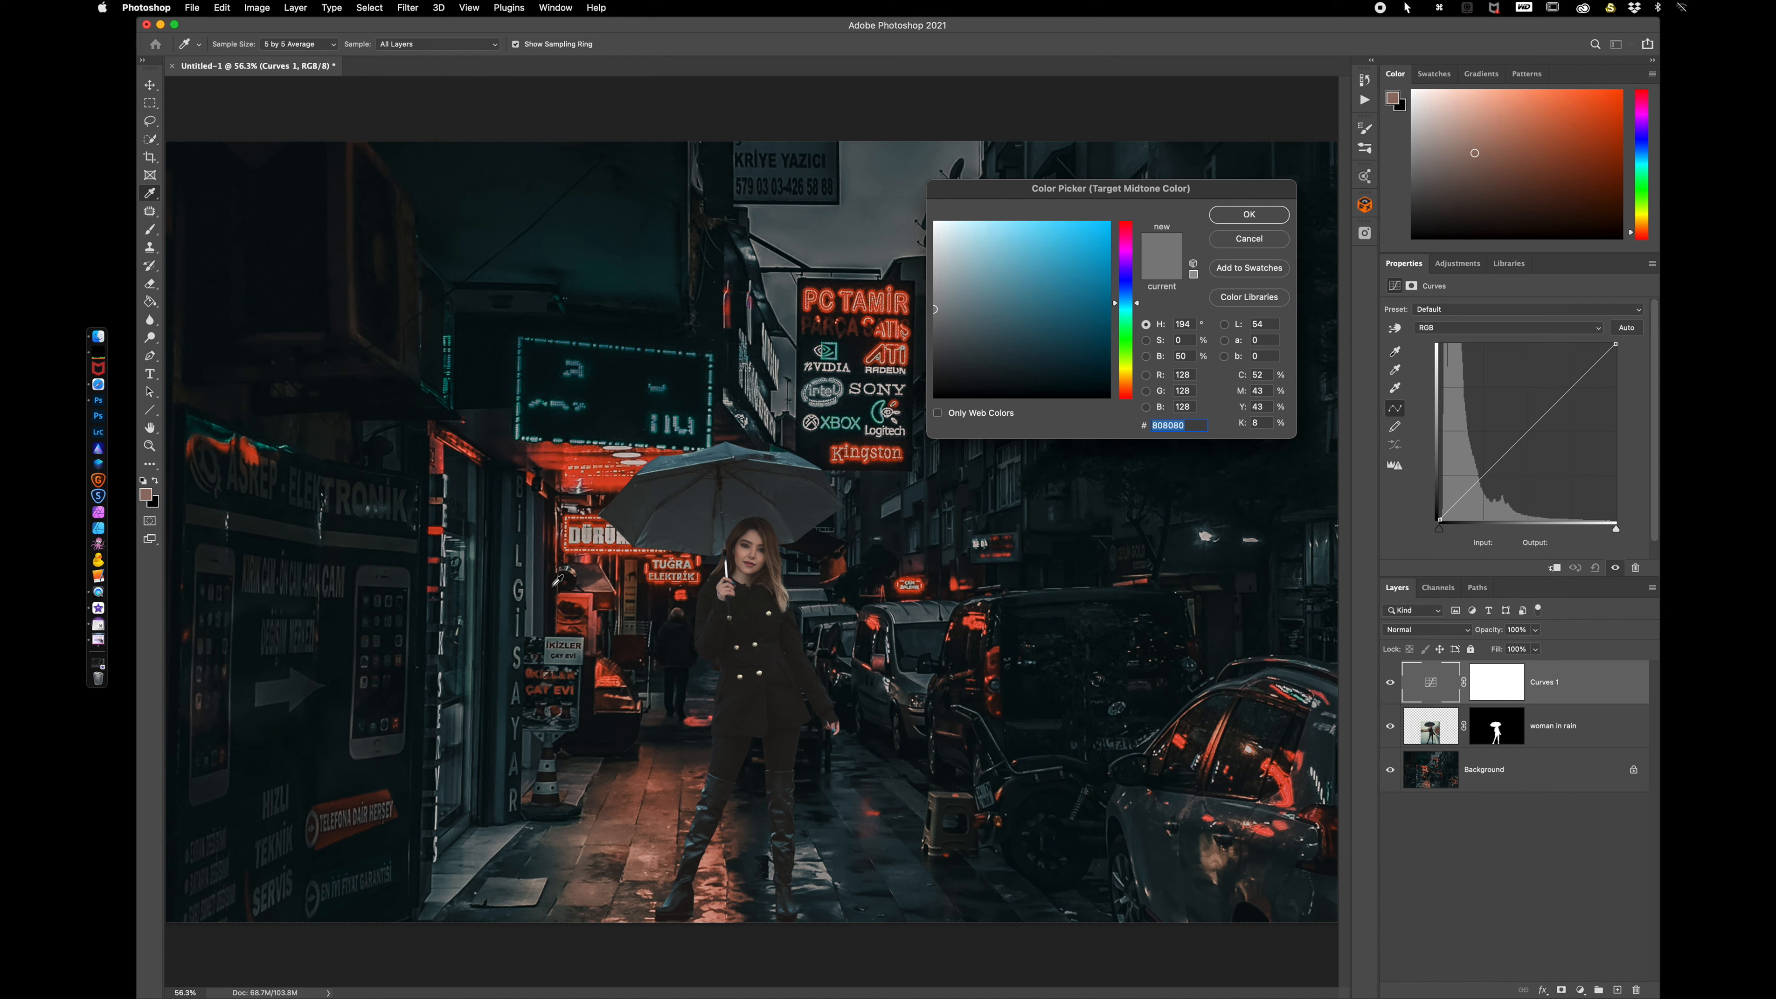
pyautogui.click(530, 544)
pyautogui.click(1264, 218)
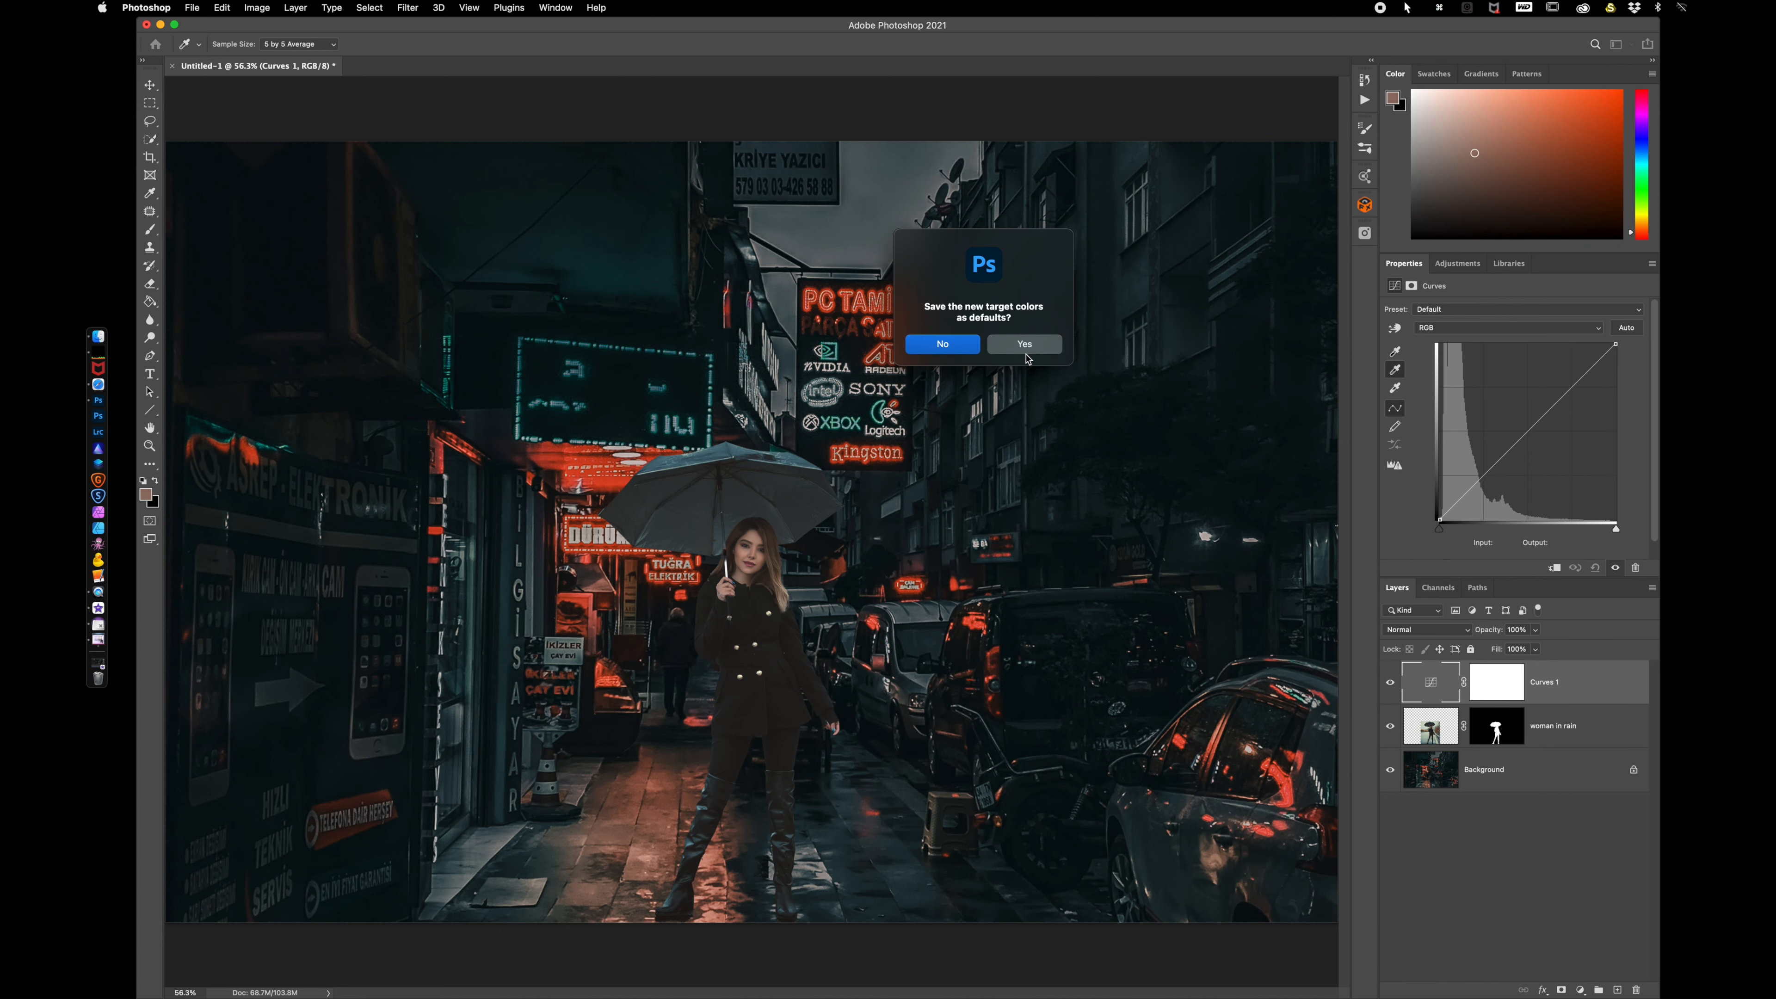
pyautogui.click(1036, 346)
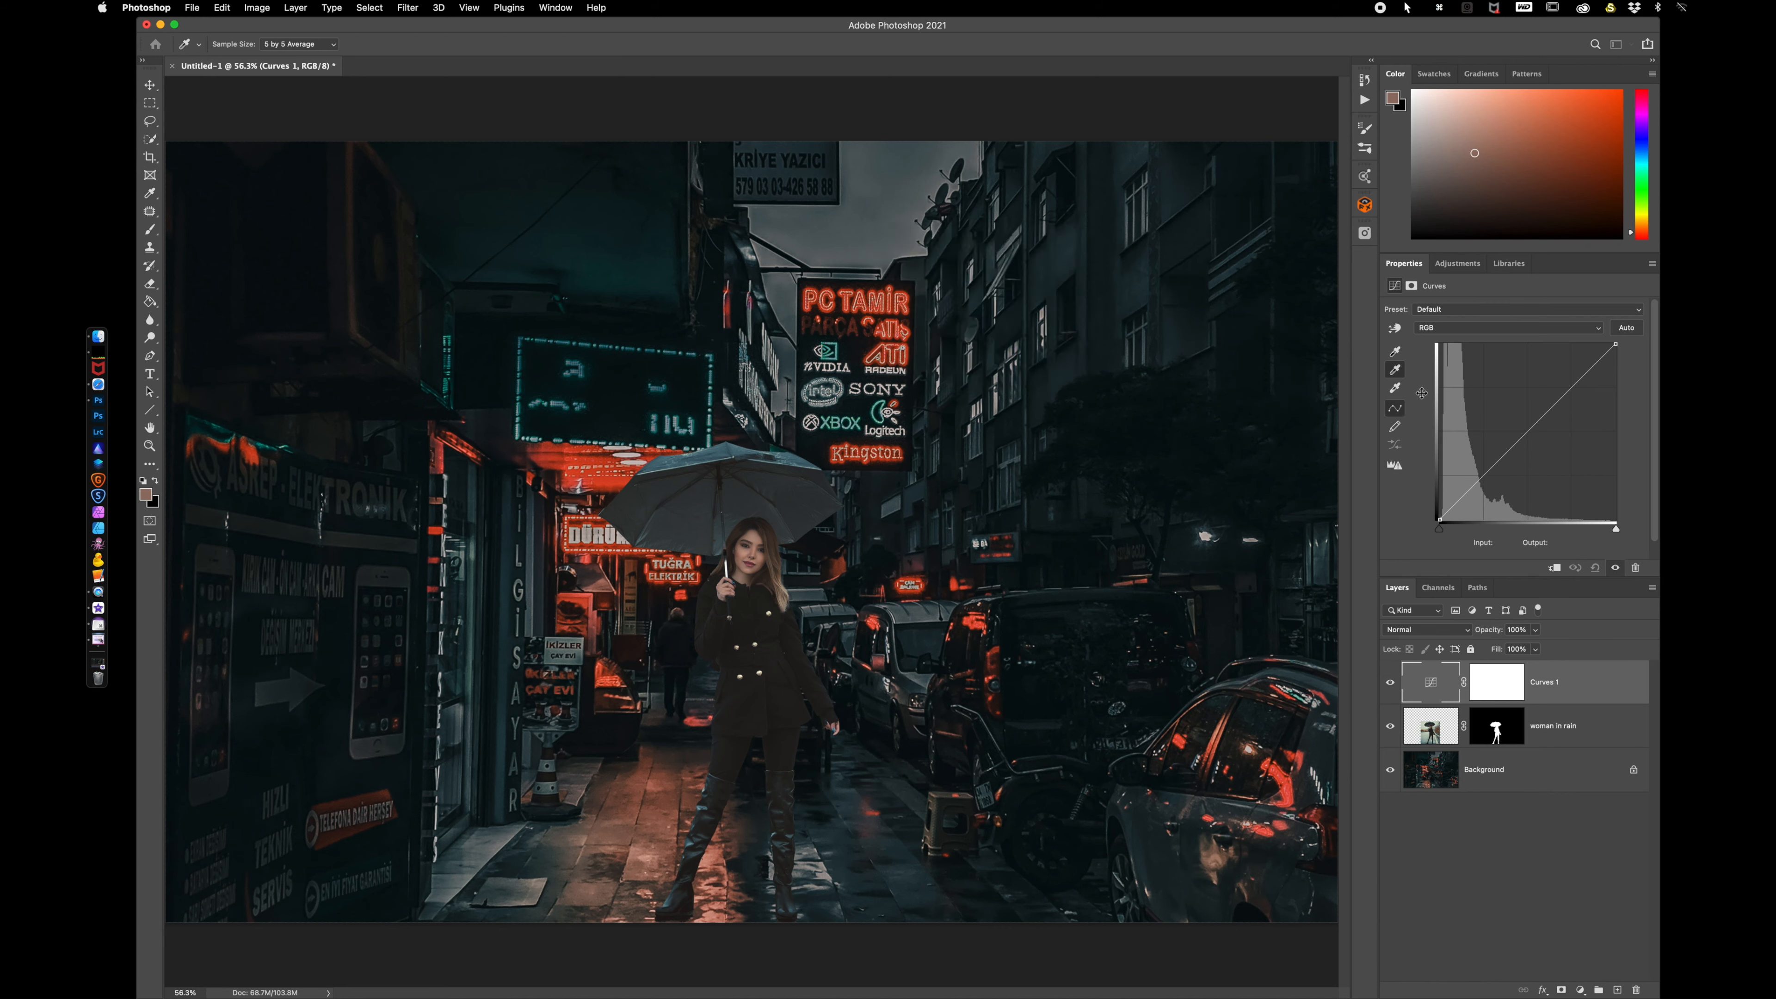
# - Set the Curves target highlight colour to #b8aea7, sampled from the DÜRÜM EVI sign, and save it as default
pyautogui.doubleClick(1395, 388)
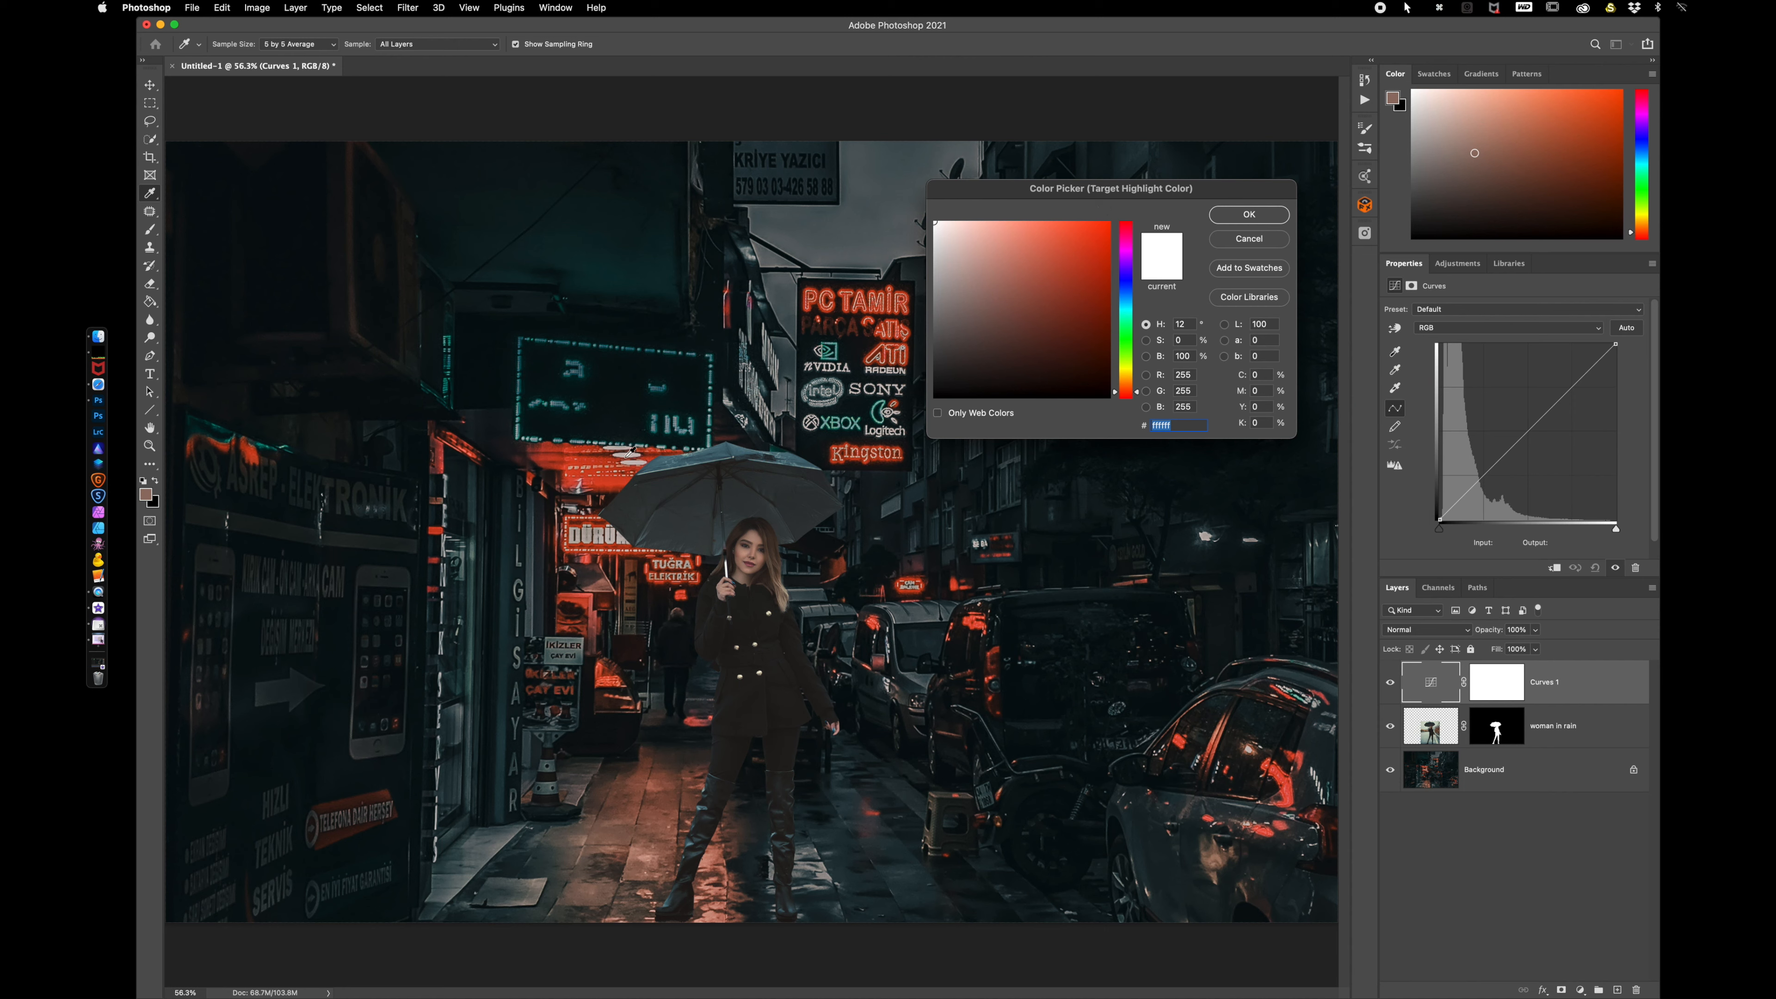
pyautogui.click(576, 538)
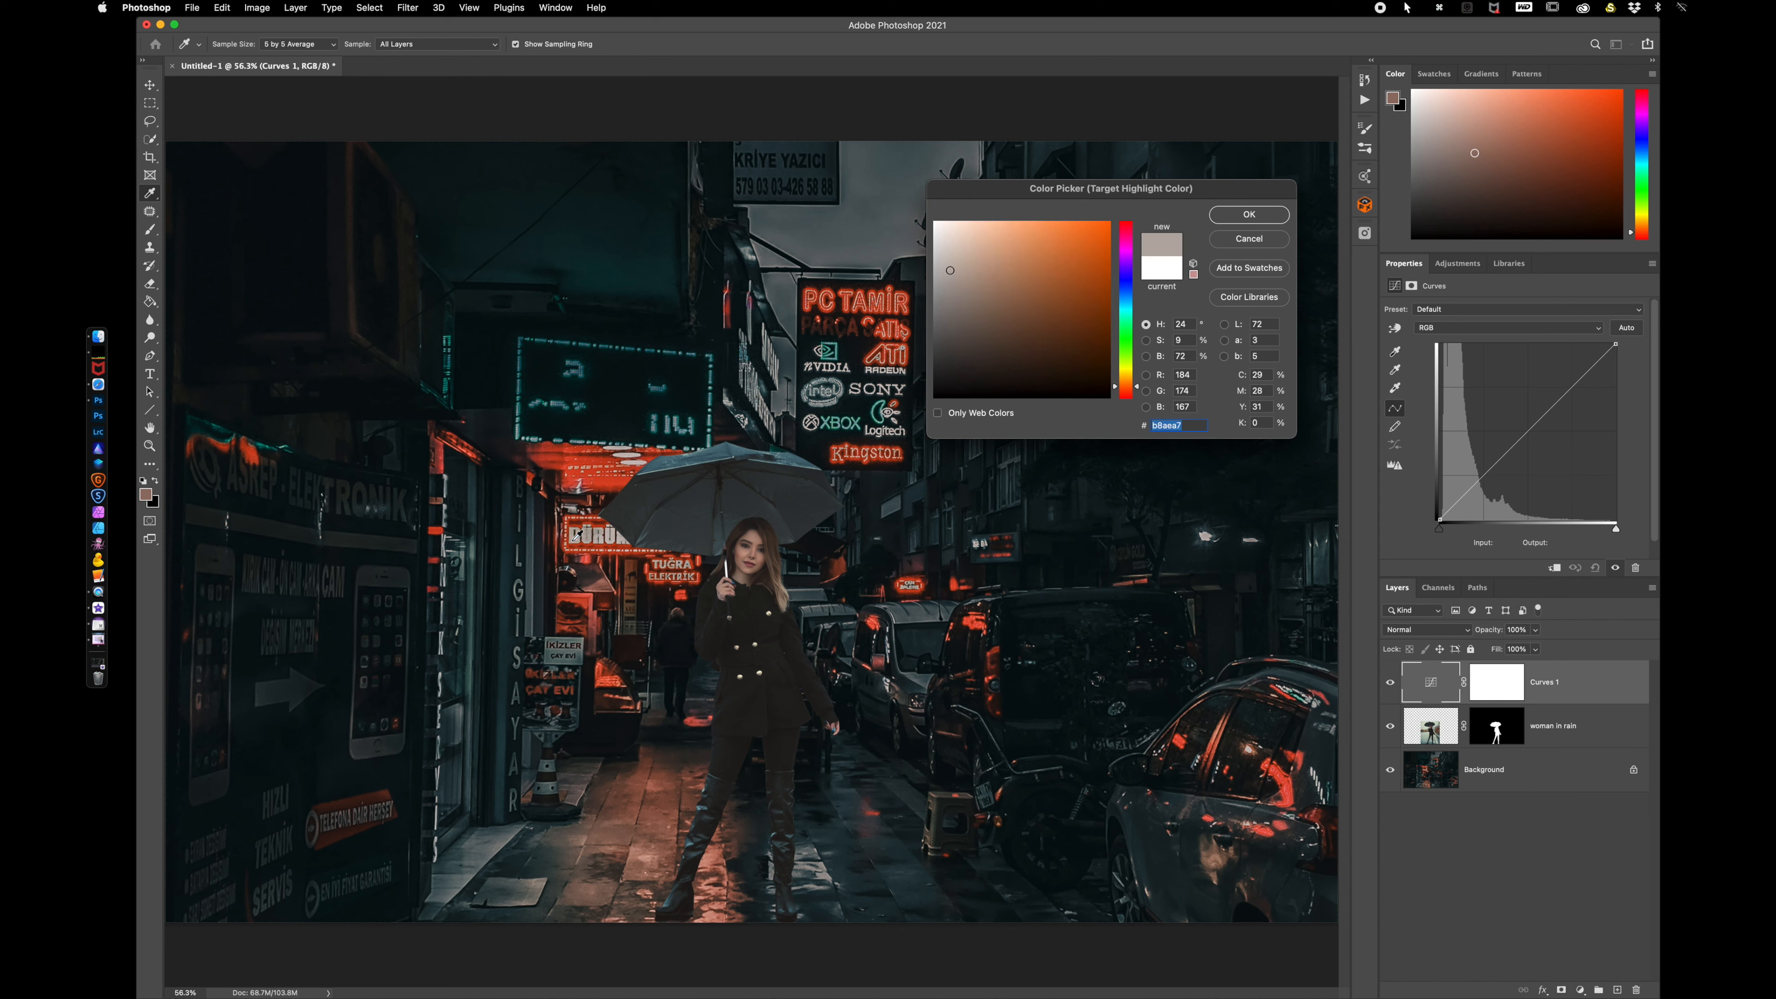
pyautogui.click(1272, 215)
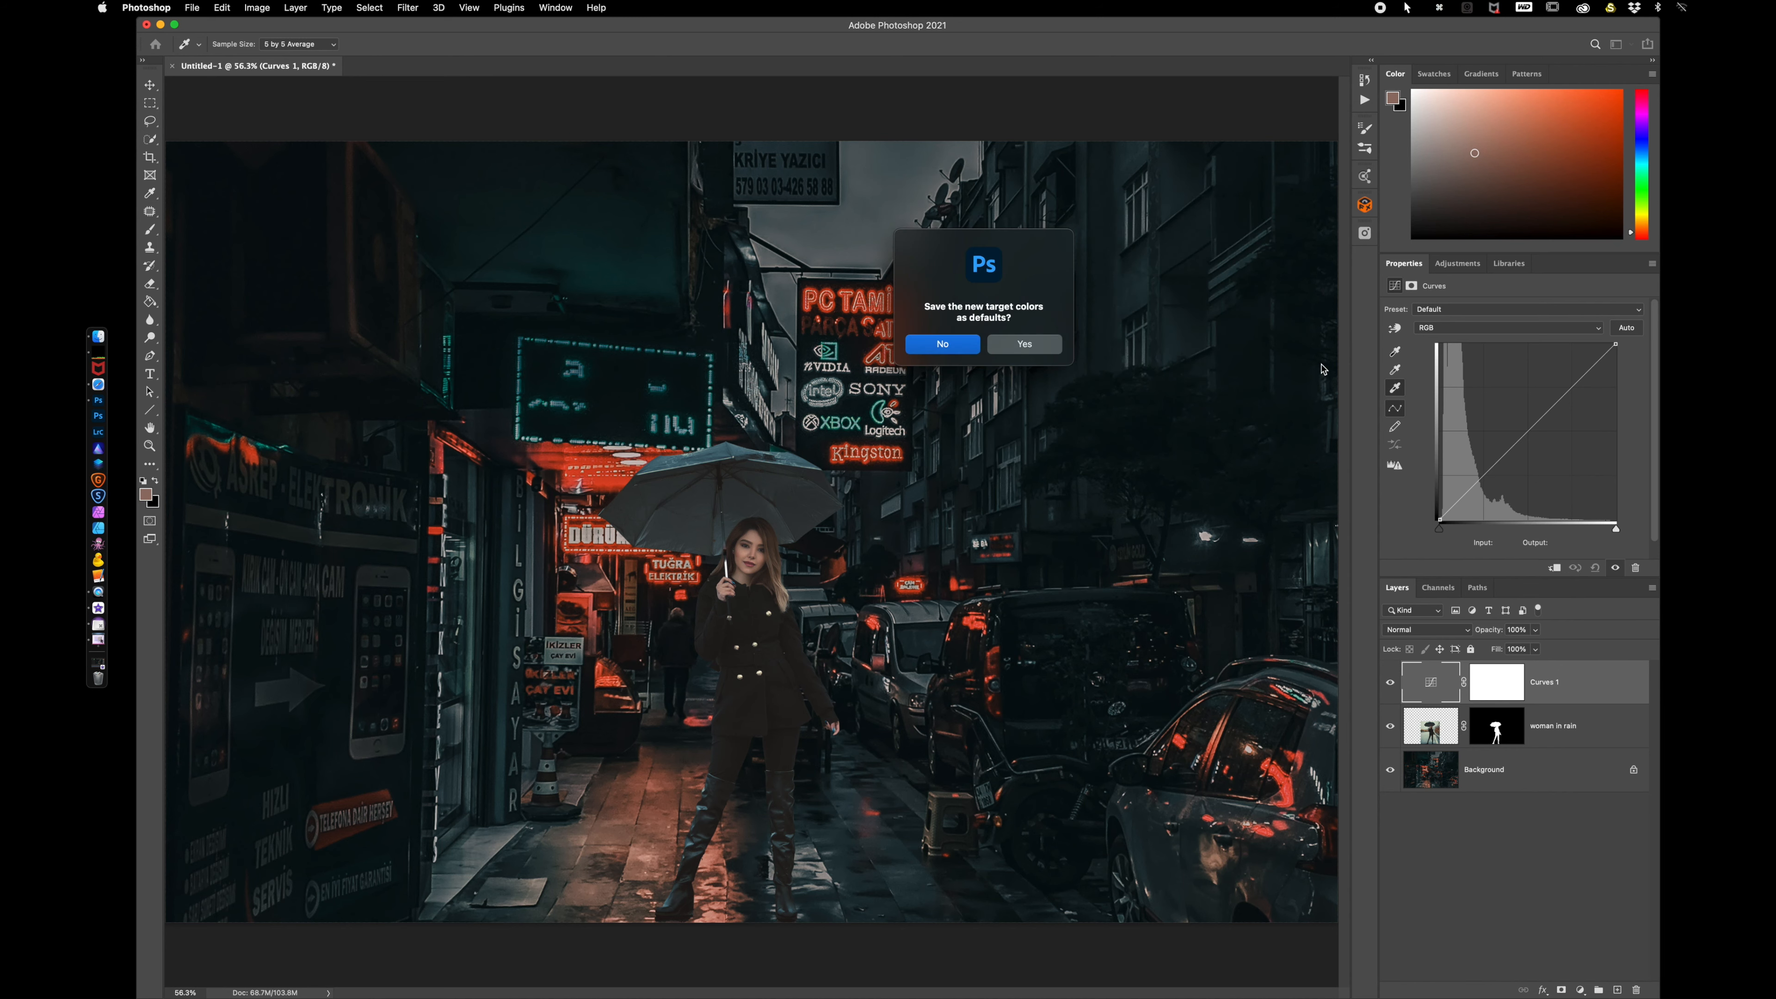
pyautogui.click(1047, 346)
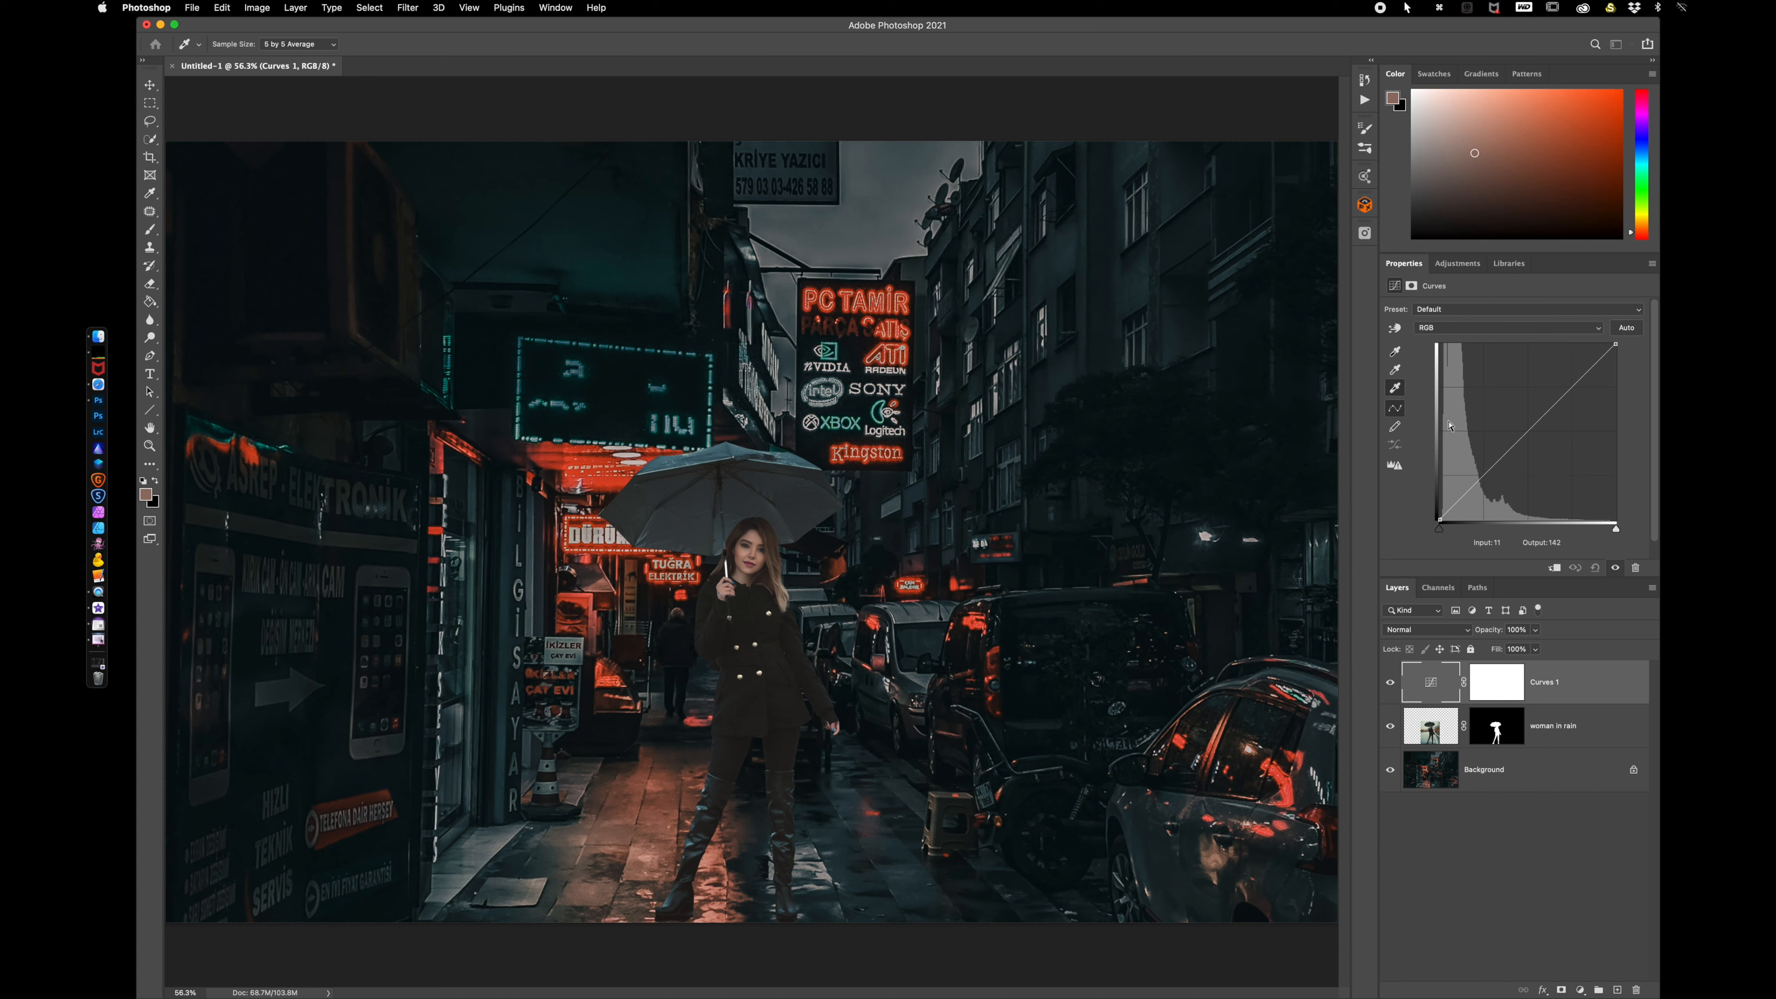
# - Clip the Curves adjustment to the "woman in rain" layer and toggle the adjustment's visibility off and on
pyautogui.click(1555, 570)
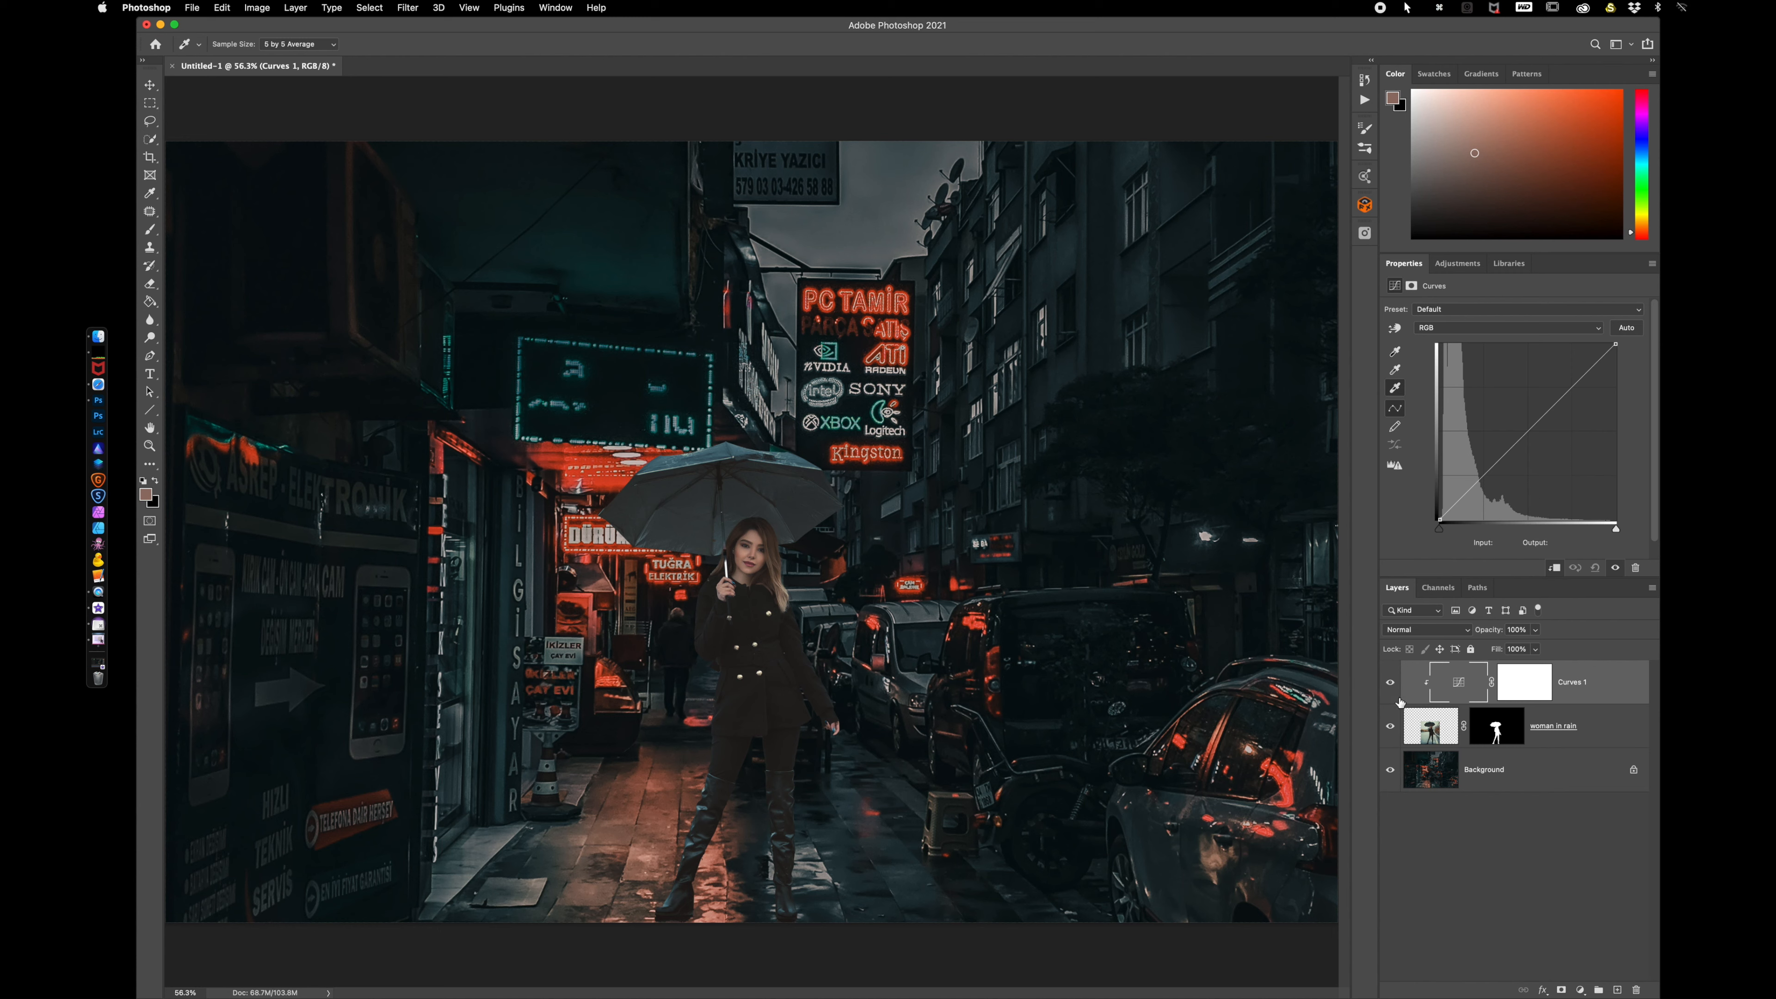
pyautogui.click(1390, 682)
pyautogui.click(1390, 682)
# - Set the Curves shadow point on the woman's dark trouser leg and the midtone point on the umbrella
pyautogui.click(1394, 351)
pyautogui.click(720, 804)
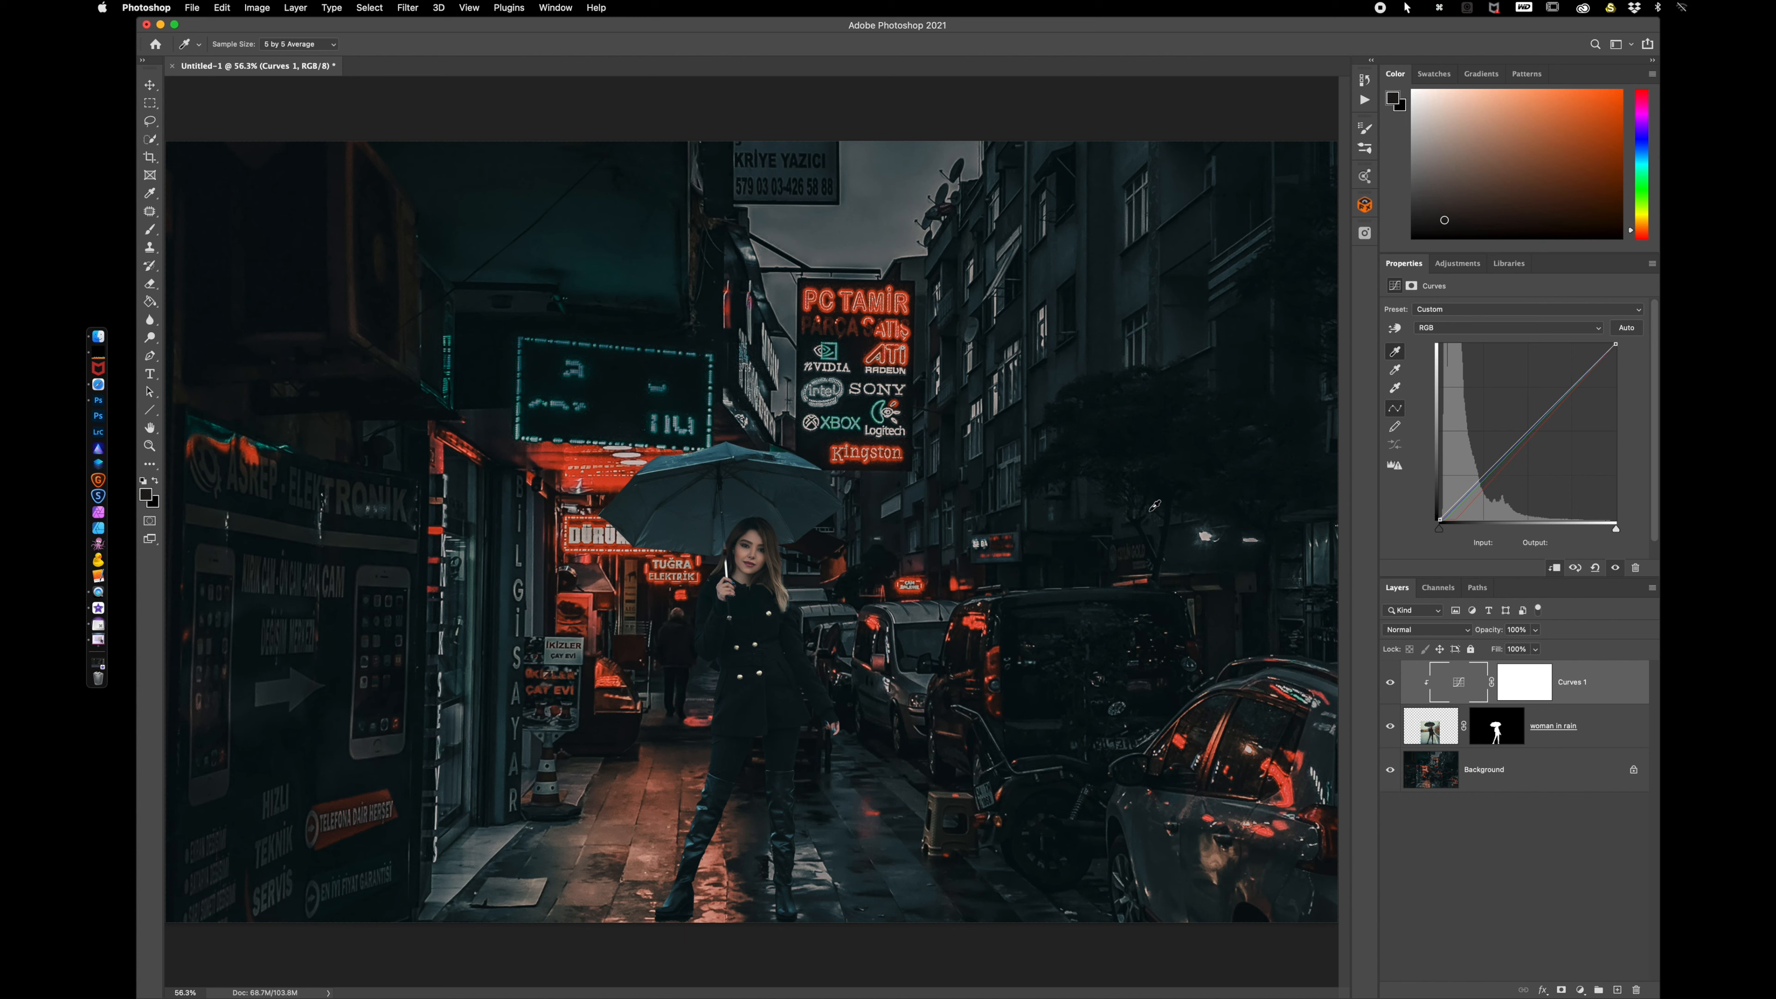
pyautogui.click(1395, 372)
pyautogui.click(694, 450)
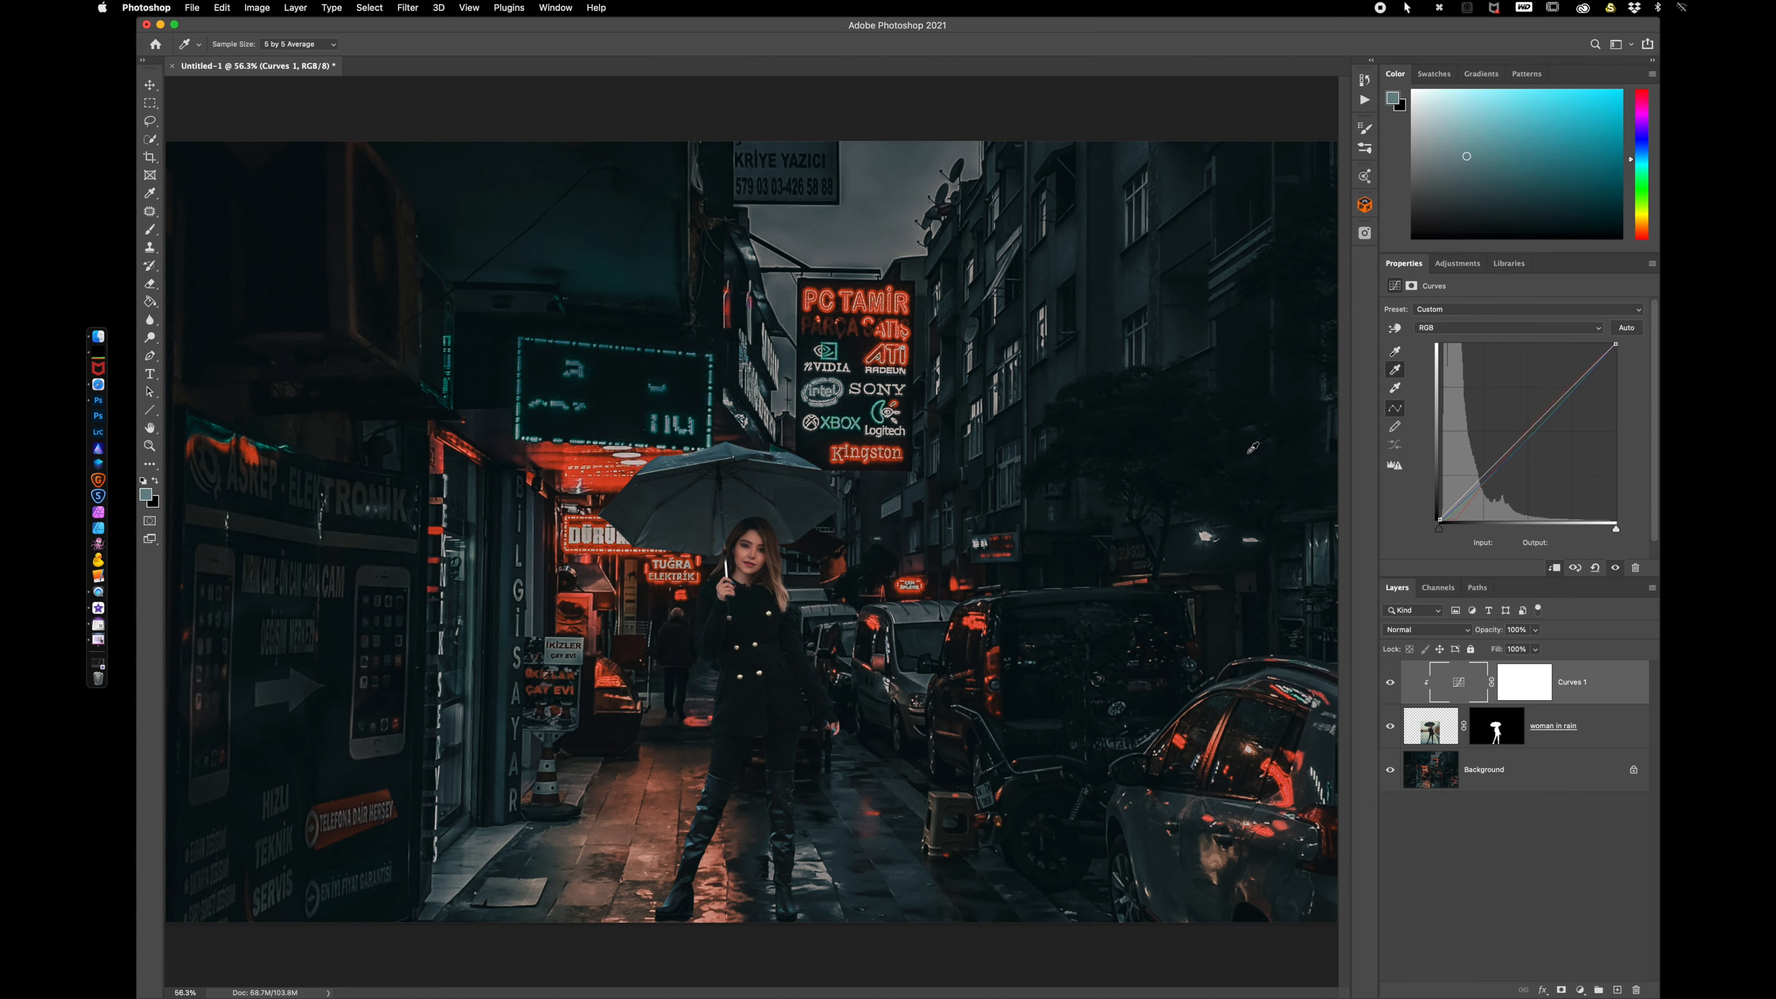
# - Try the umbrella handle as the Curves highlight point, and set the point on a light coat button instead
pyautogui.click(1396, 391)
pyautogui.click(730, 563)
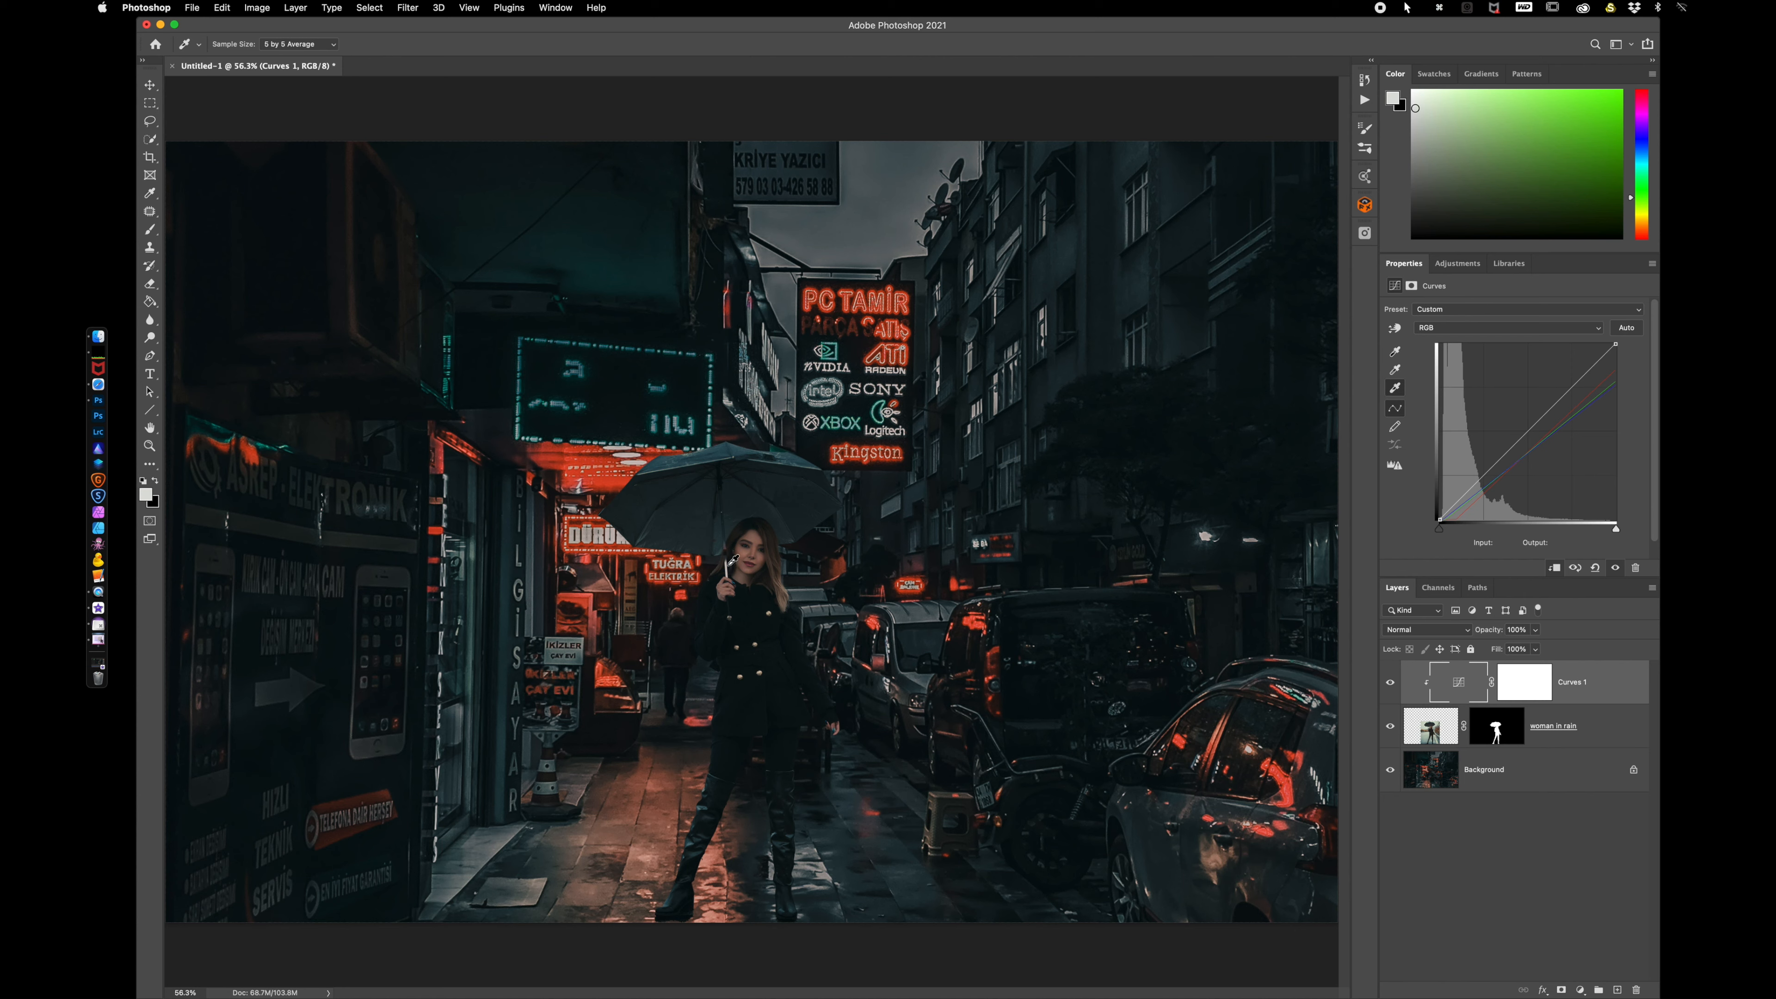
pyautogui.click(765, 669)
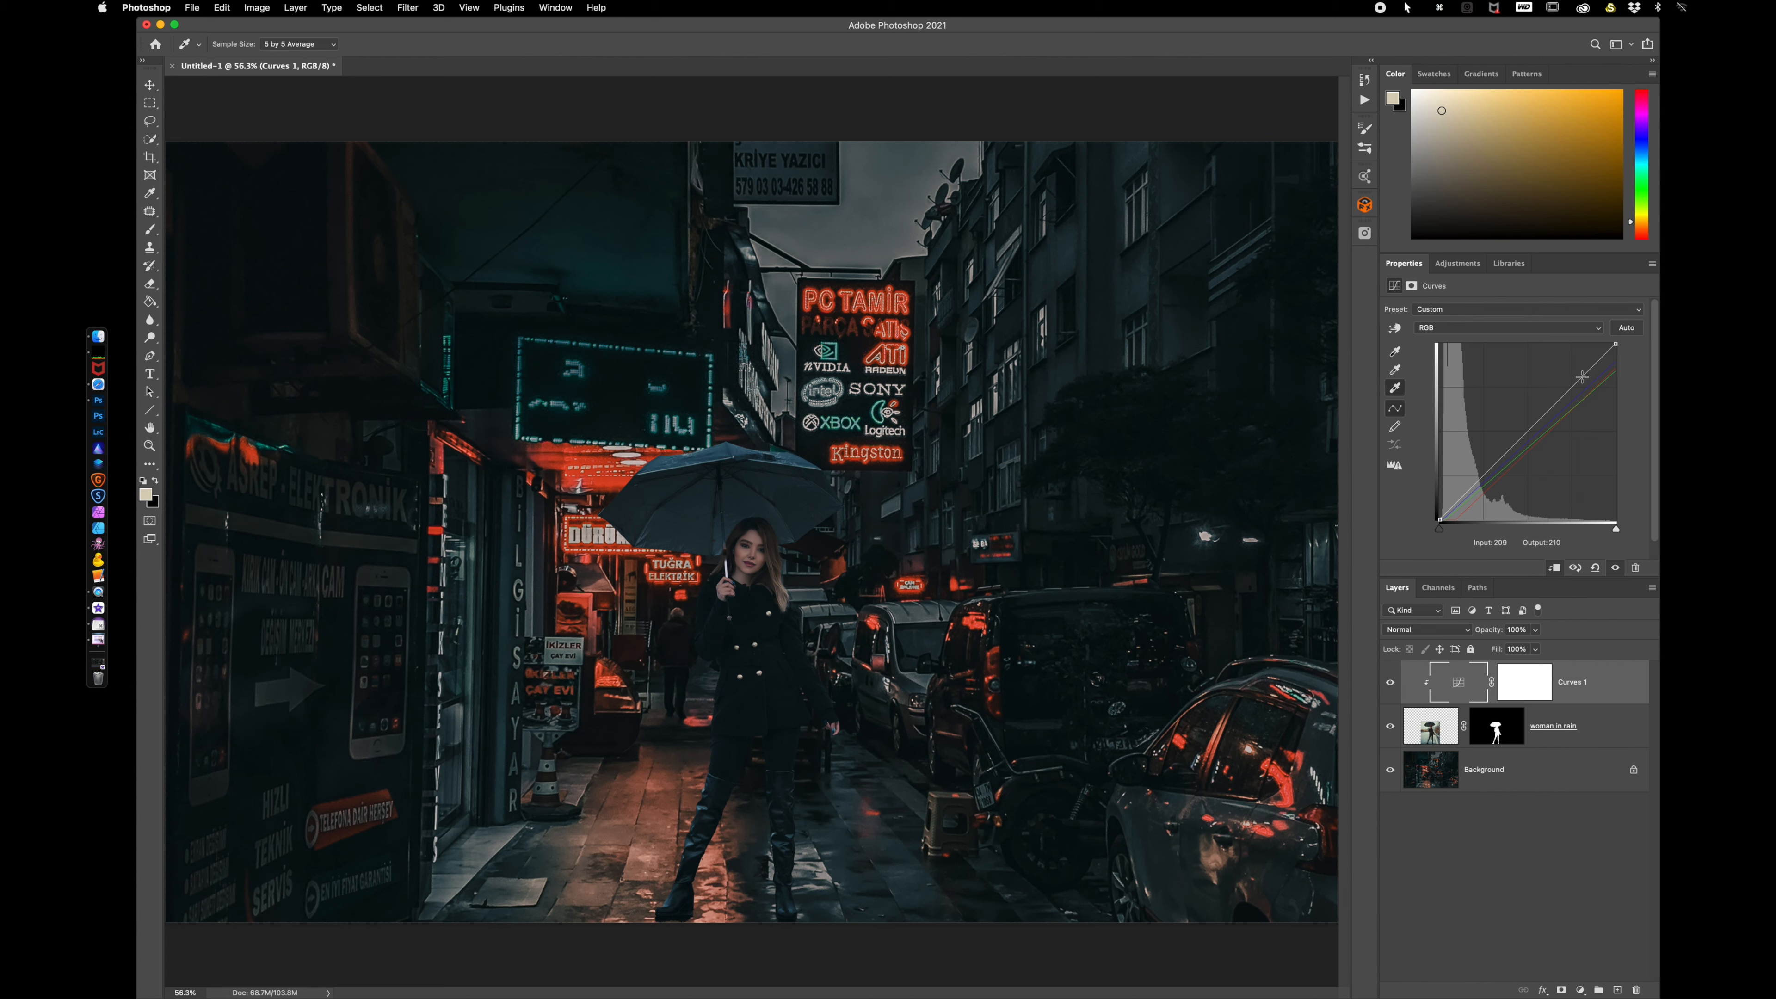
# - Add a shadow point and a slightly raised highlight point to the RGB curve, and toggle the adjustment's visibility off and on
pyautogui.click(1479, 481)
pyautogui.click(1577, 385)
pyautogui.moveTo(1578, 385); pyautogui.dragTo(1573, 383)
pyautogui.click(1391, 683)
pyautogui.click(1391, 684)
# - Unclip the Curves adjustment from the "woman in rain" layer to affect all layers below, and clip it again
pyautogui.click(1437, 725)
pyautogui.press('w')
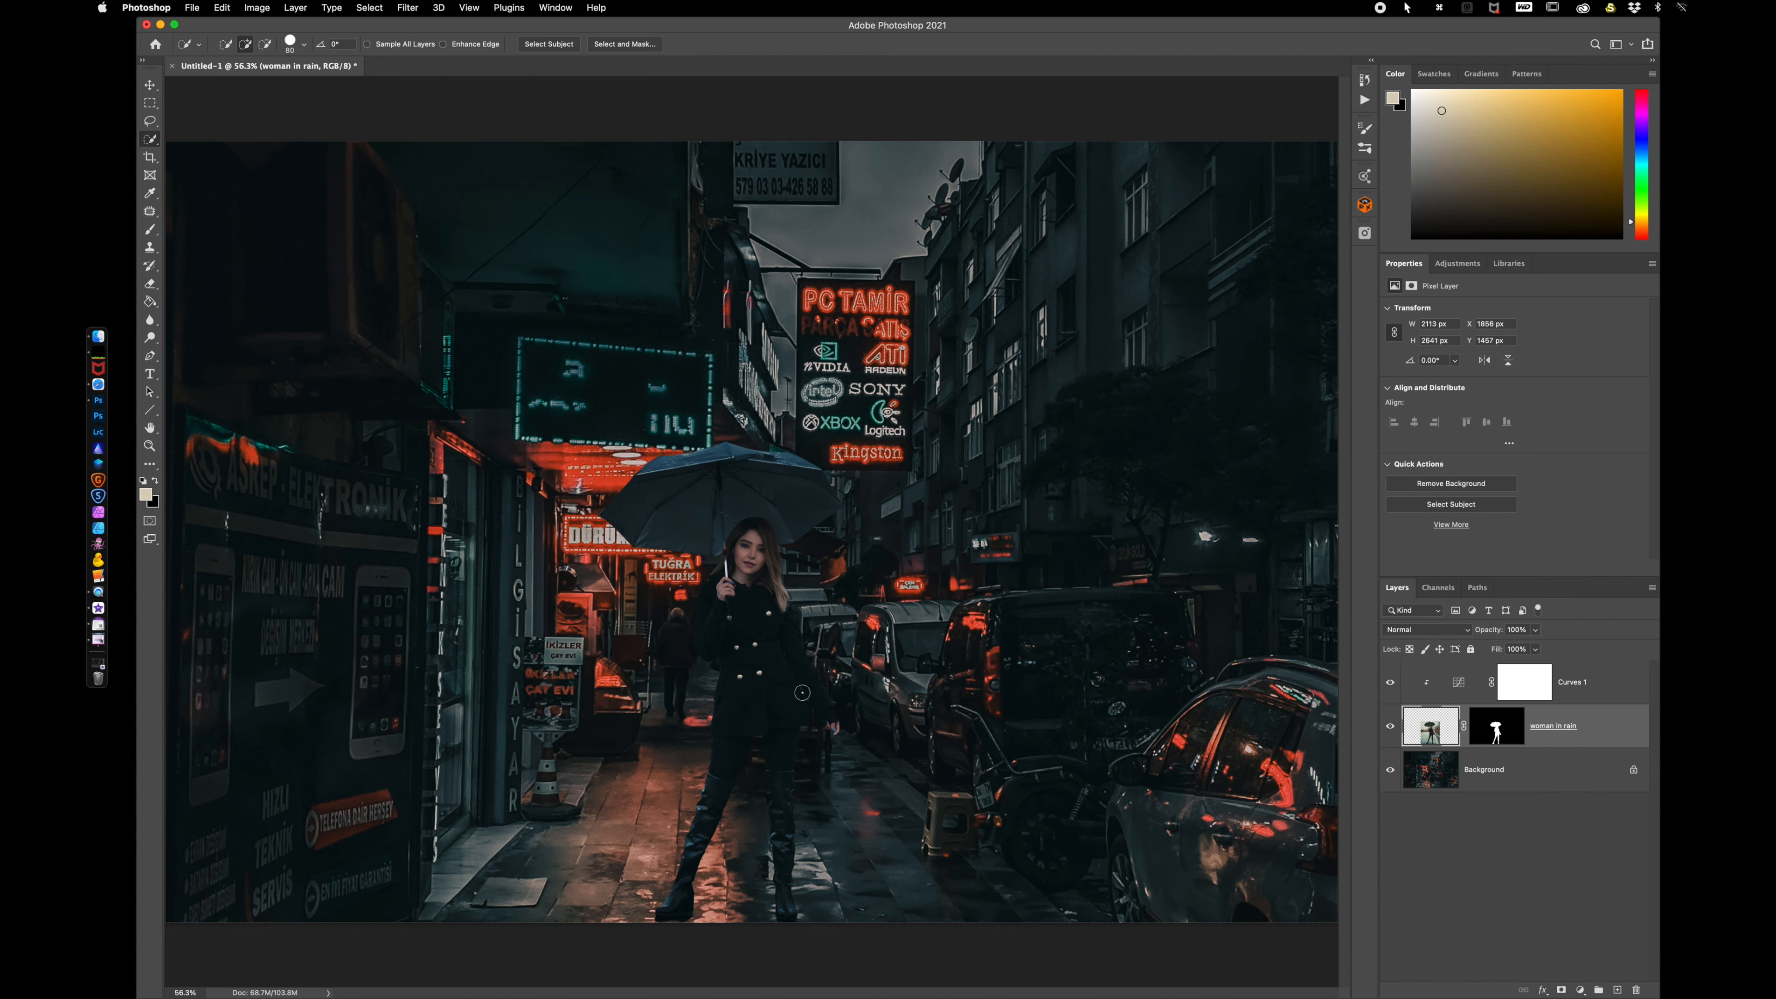
pyautogui.click(1600, 686)
pyautogui.click(1460, 685)
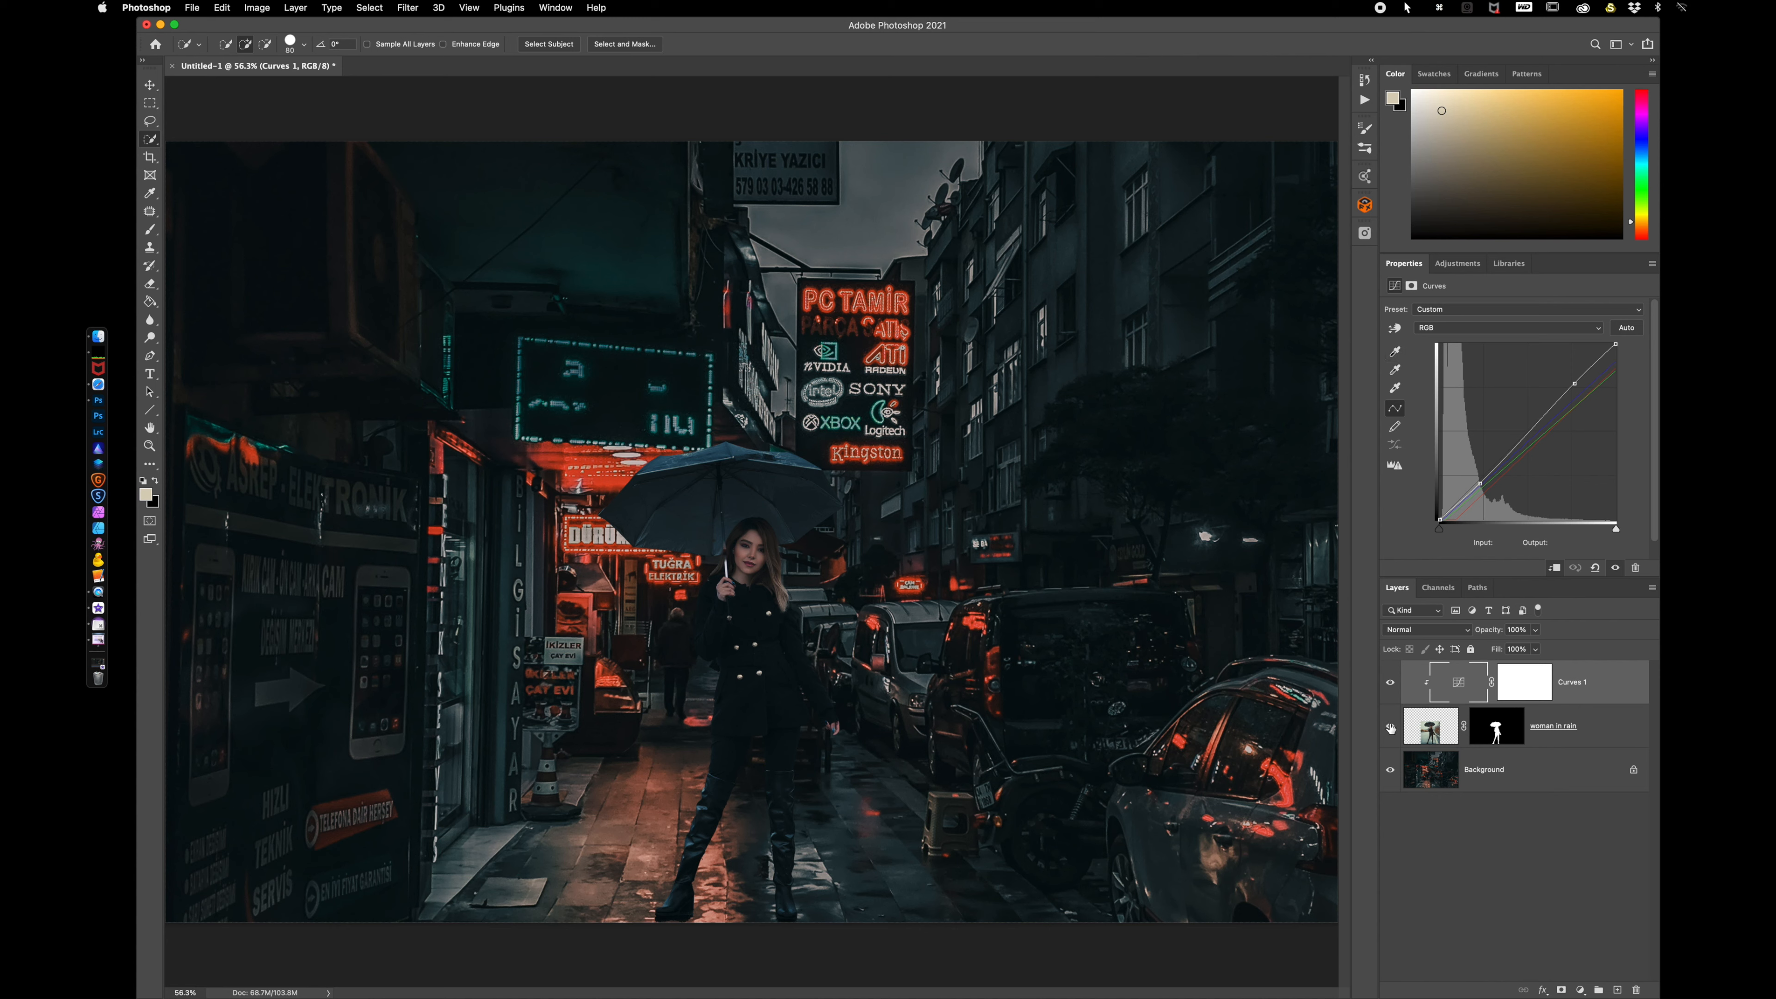
pyautogui.click(1555, 569)
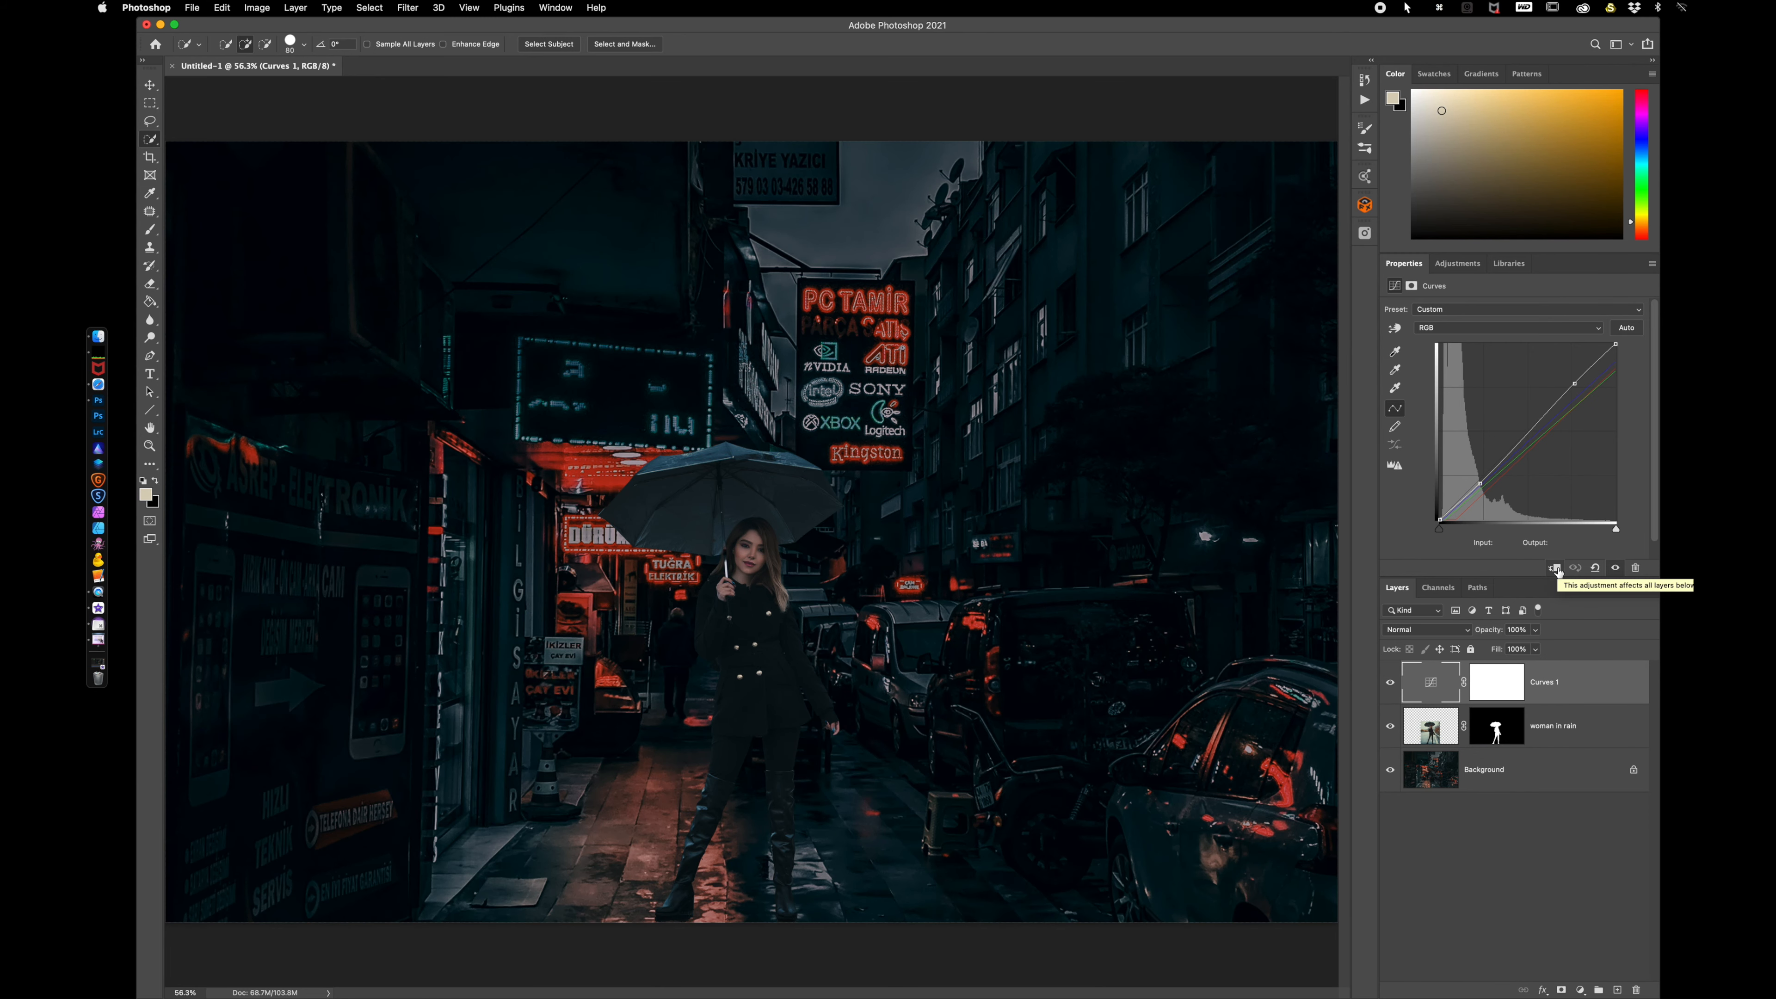
pyautogui.click(1556, 569)
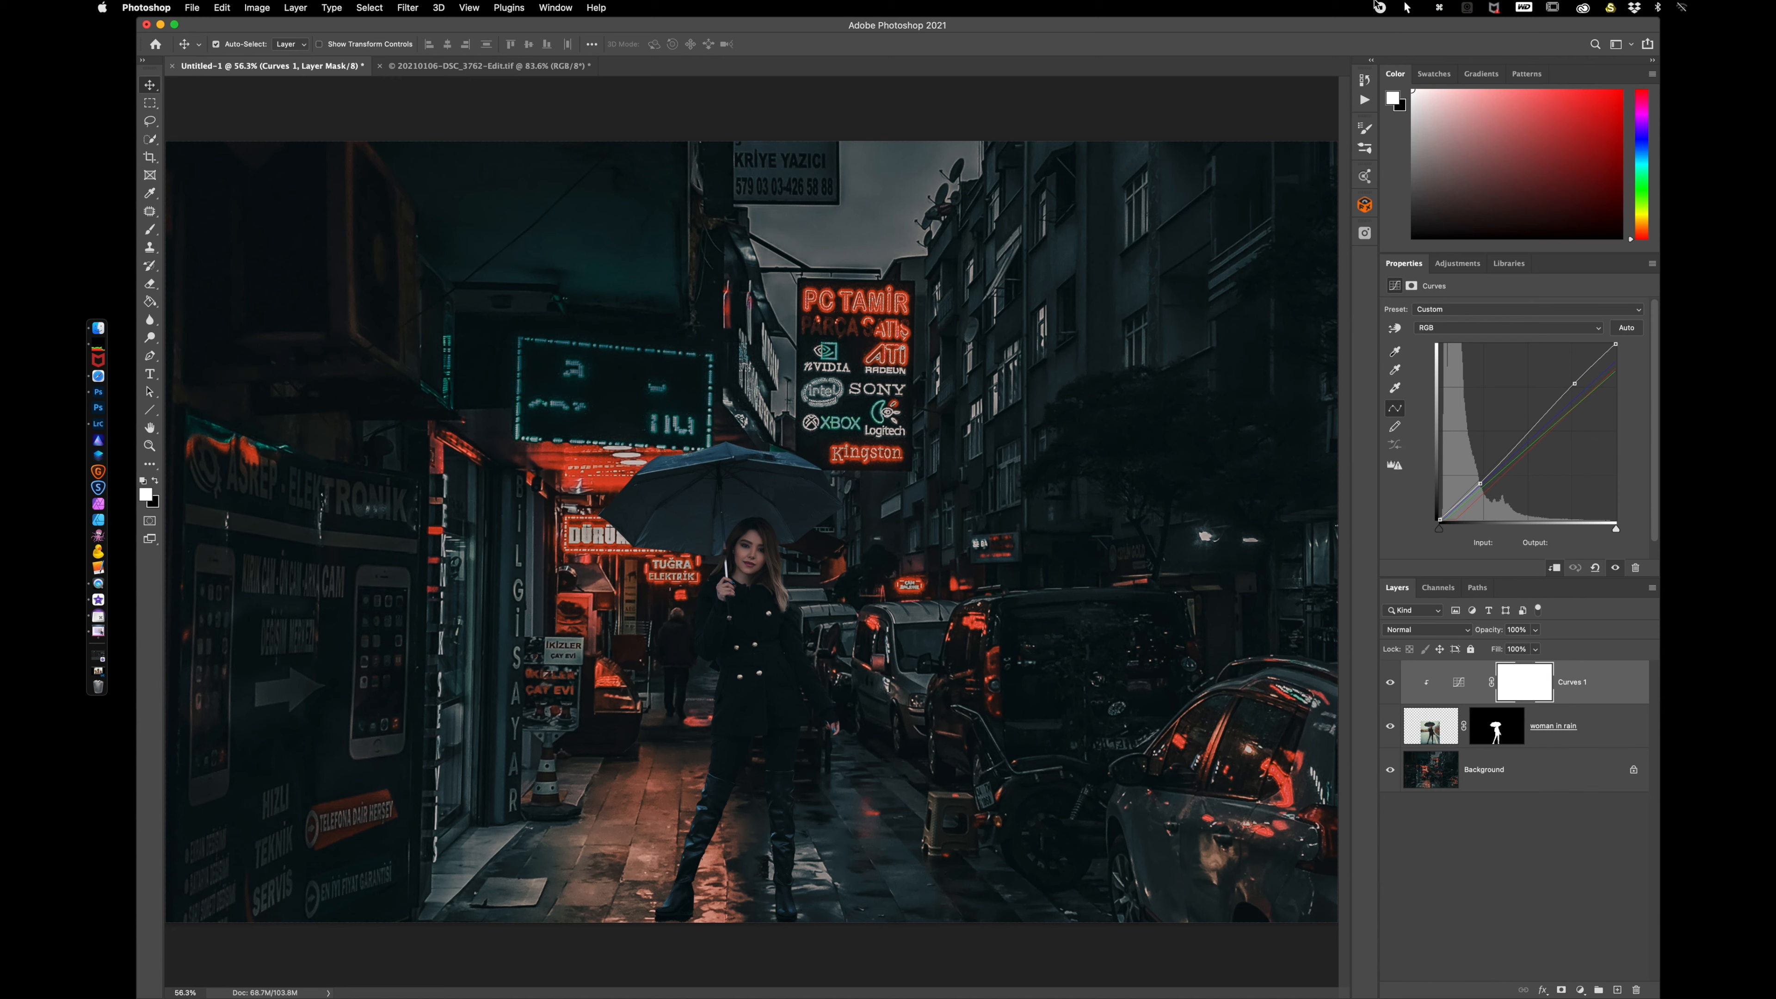
# - Look at the 20210106-DSC_3762-Edit.tif document, and close the Untitled-1 composite without saving
pyautogui.click(441, 69)
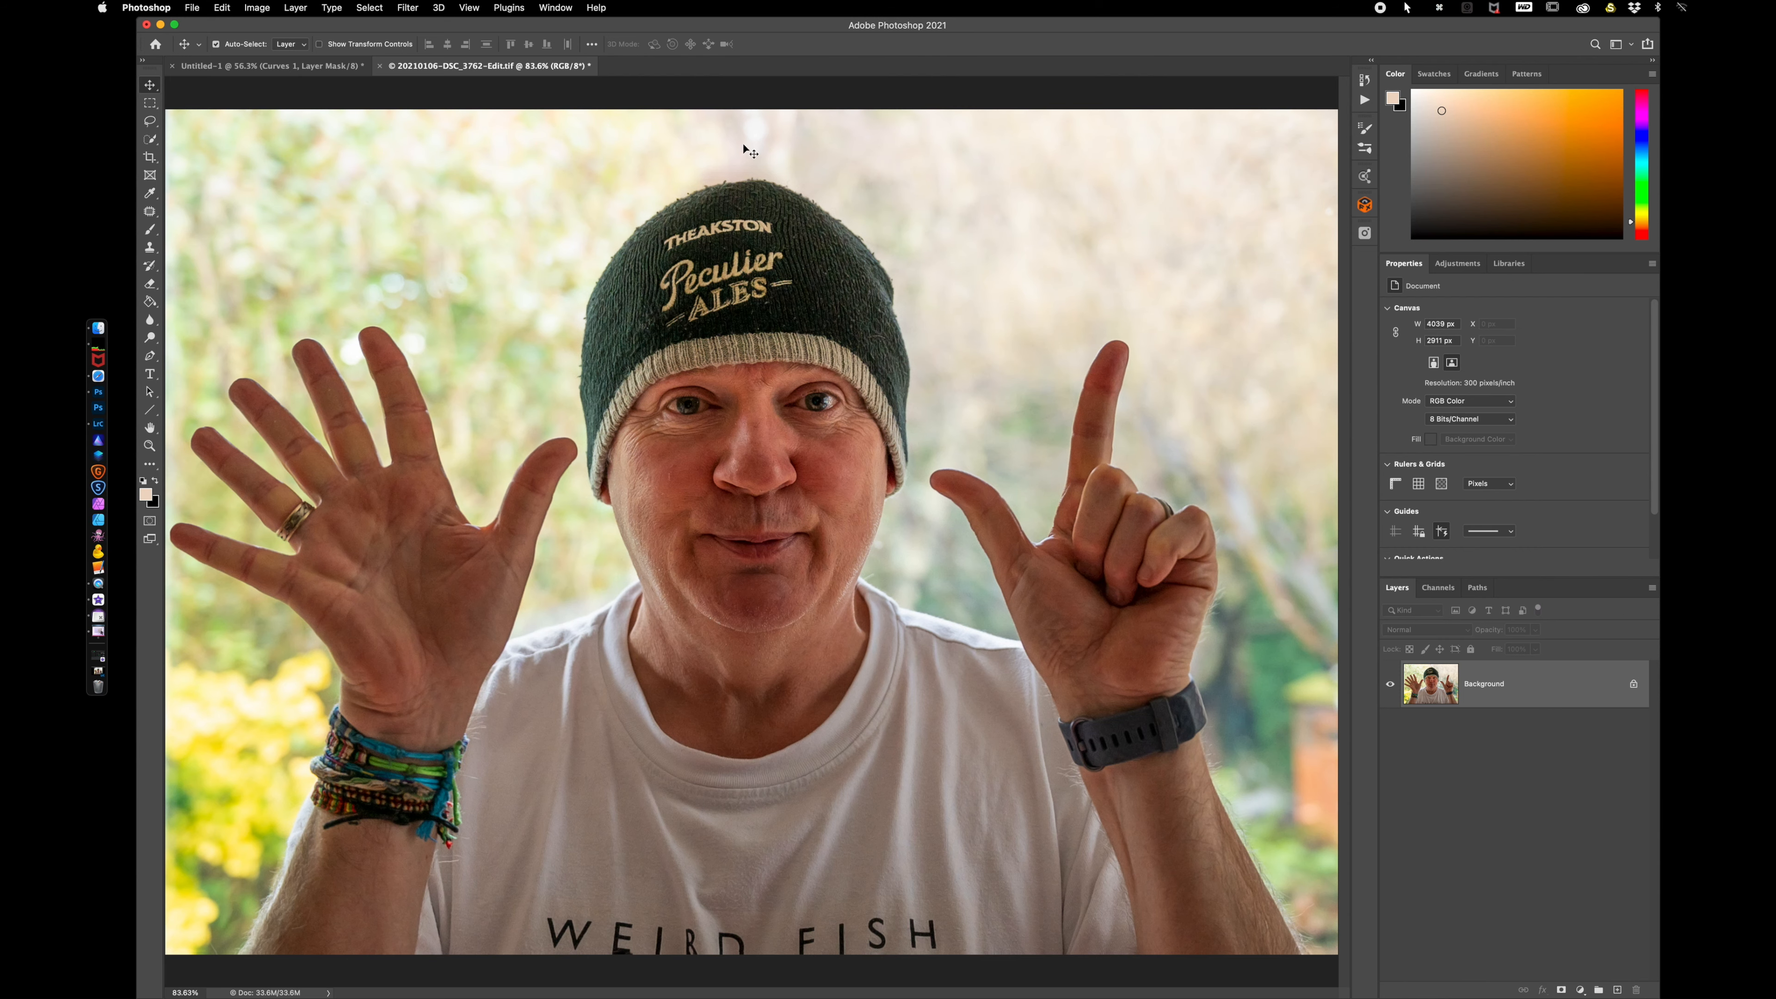
pyautogui.click(180, 67)
pyautogui.click(172, 66)
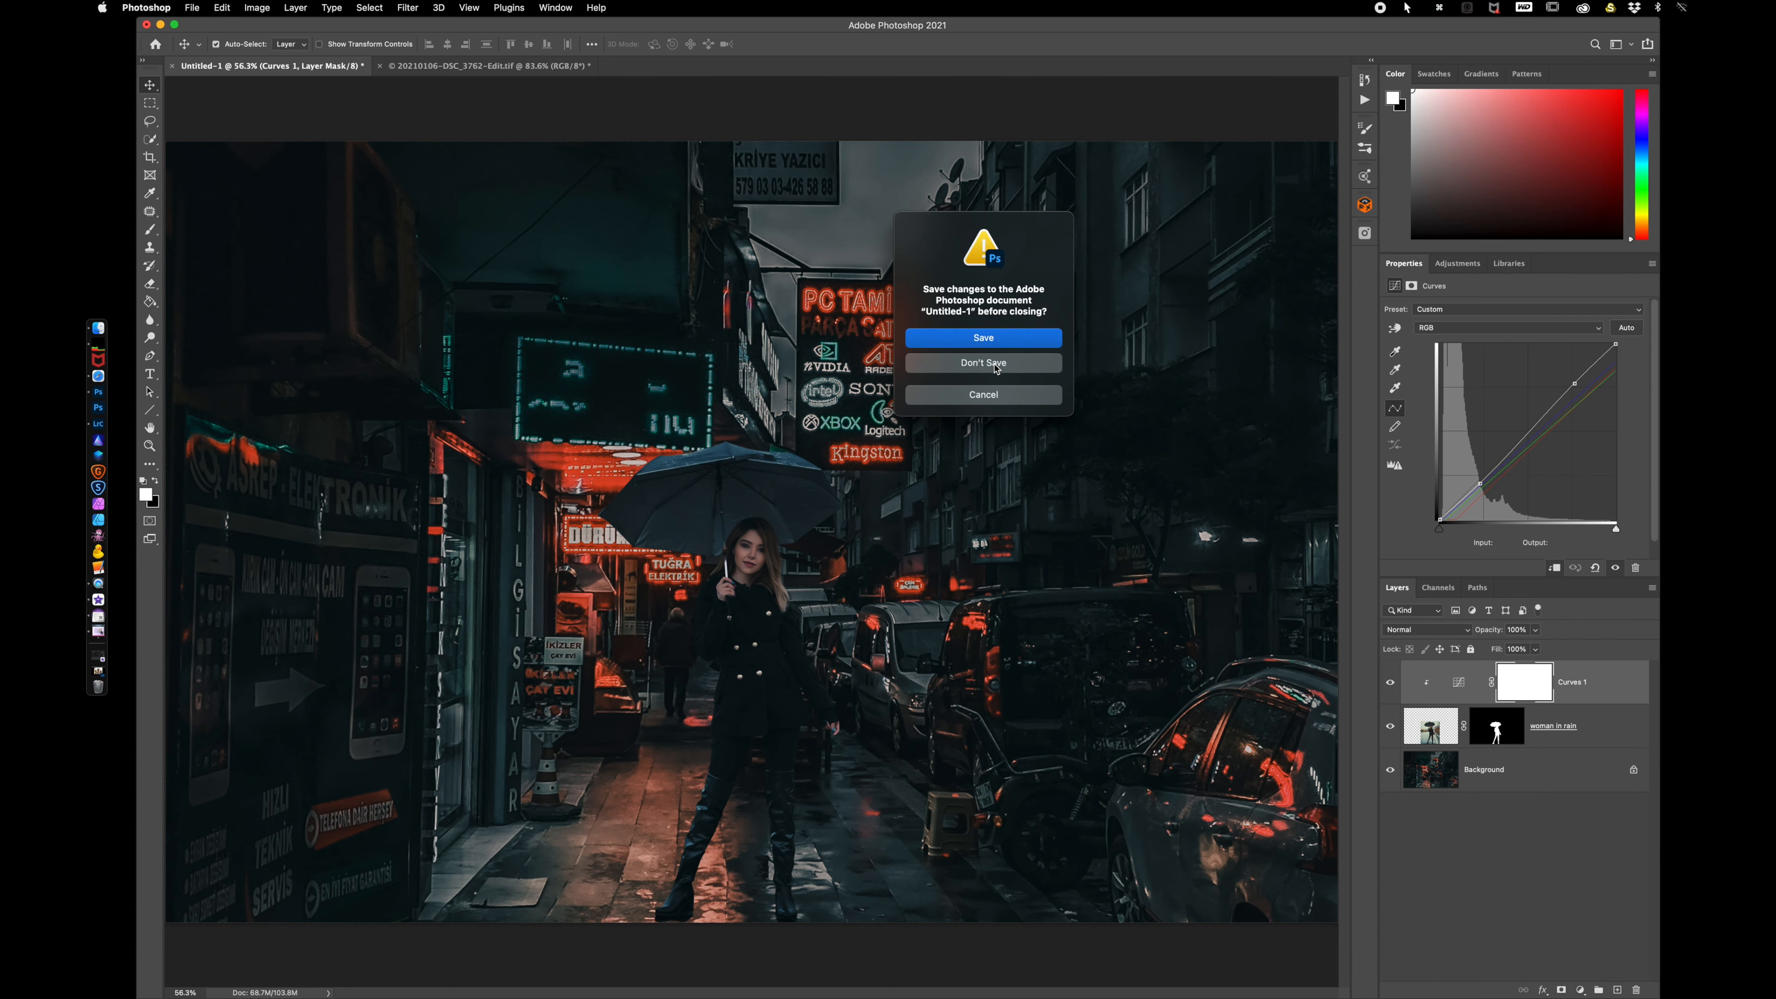
pyautogui.click(1003, 364)
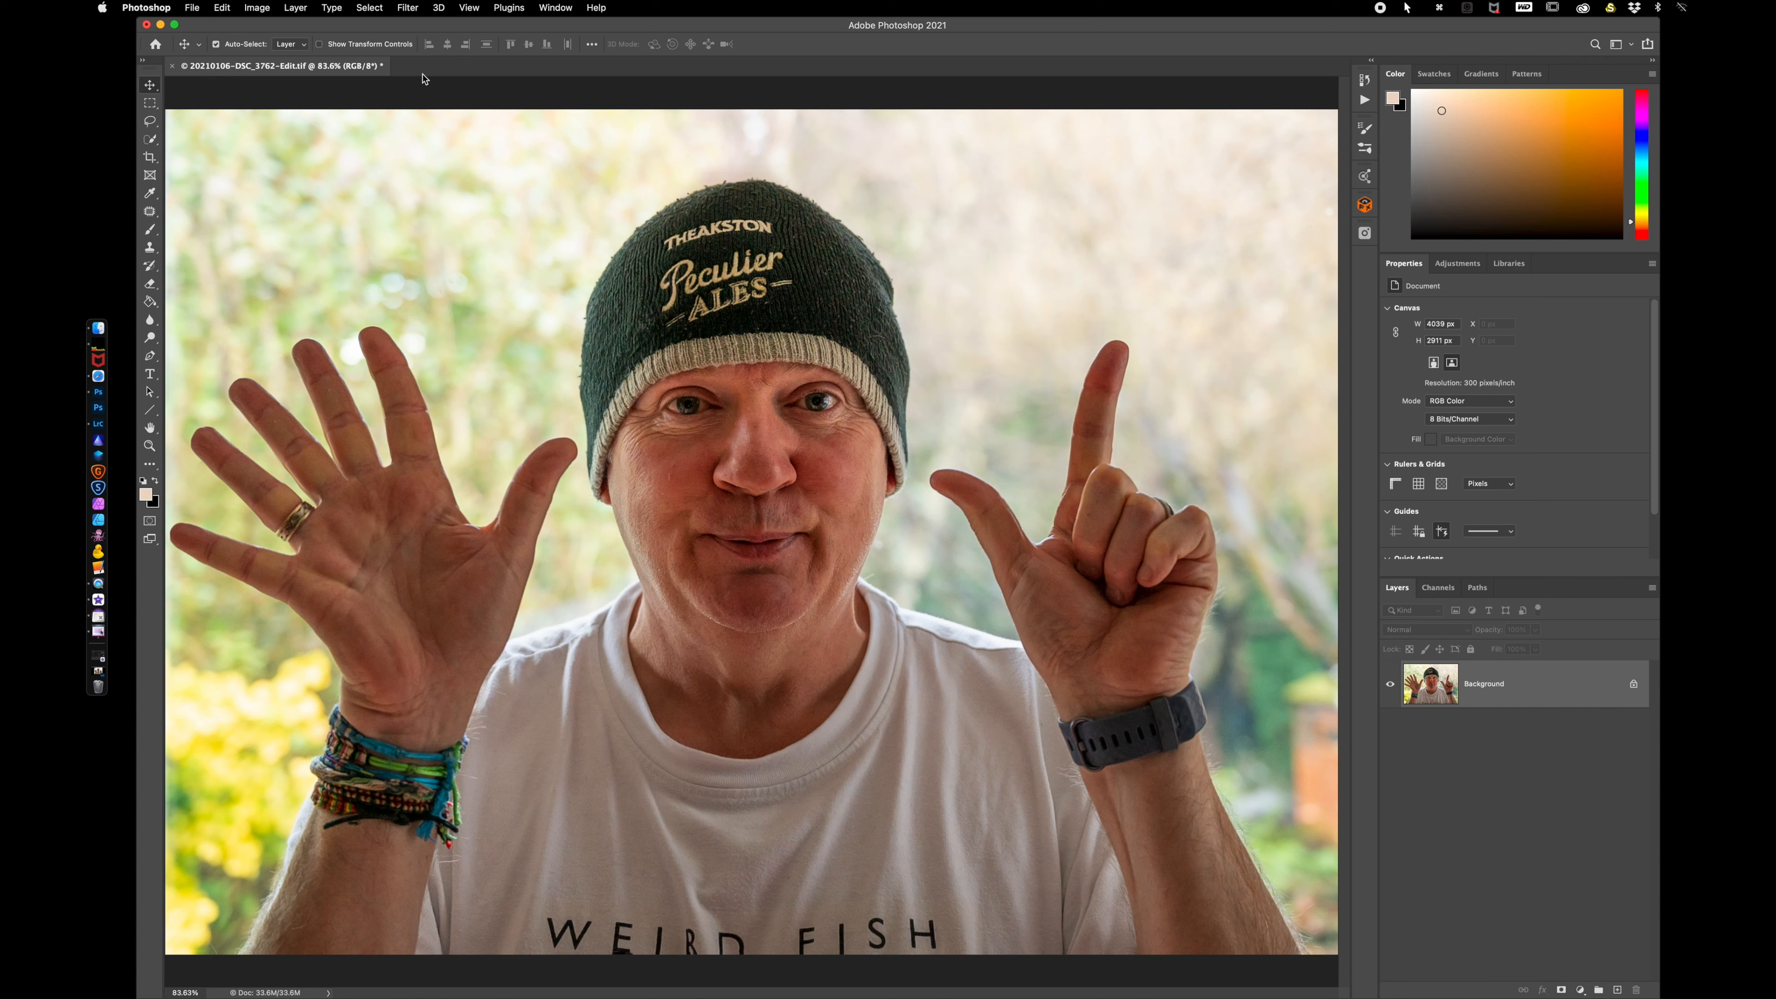
# - Open a second window for 20210106-DSC_3762-Edit.tif and switch between the two views
pyautogui.click(555, 8)
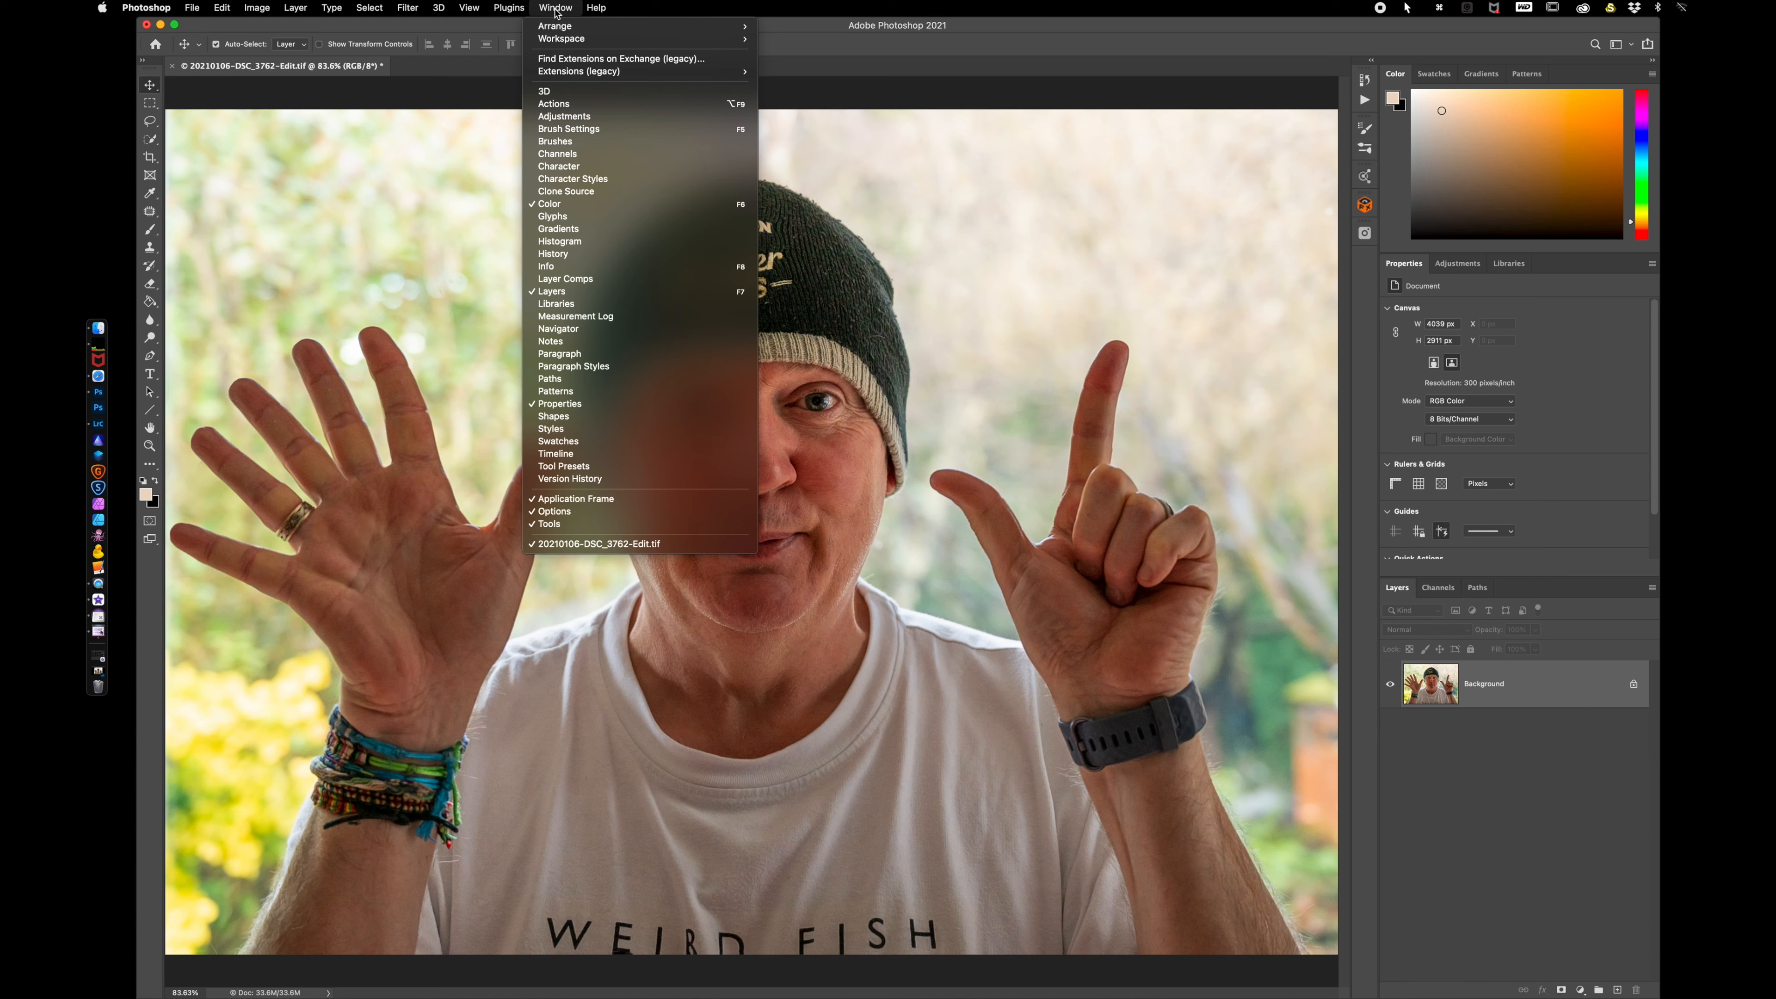
pyautogui.moveTo(557, 42)
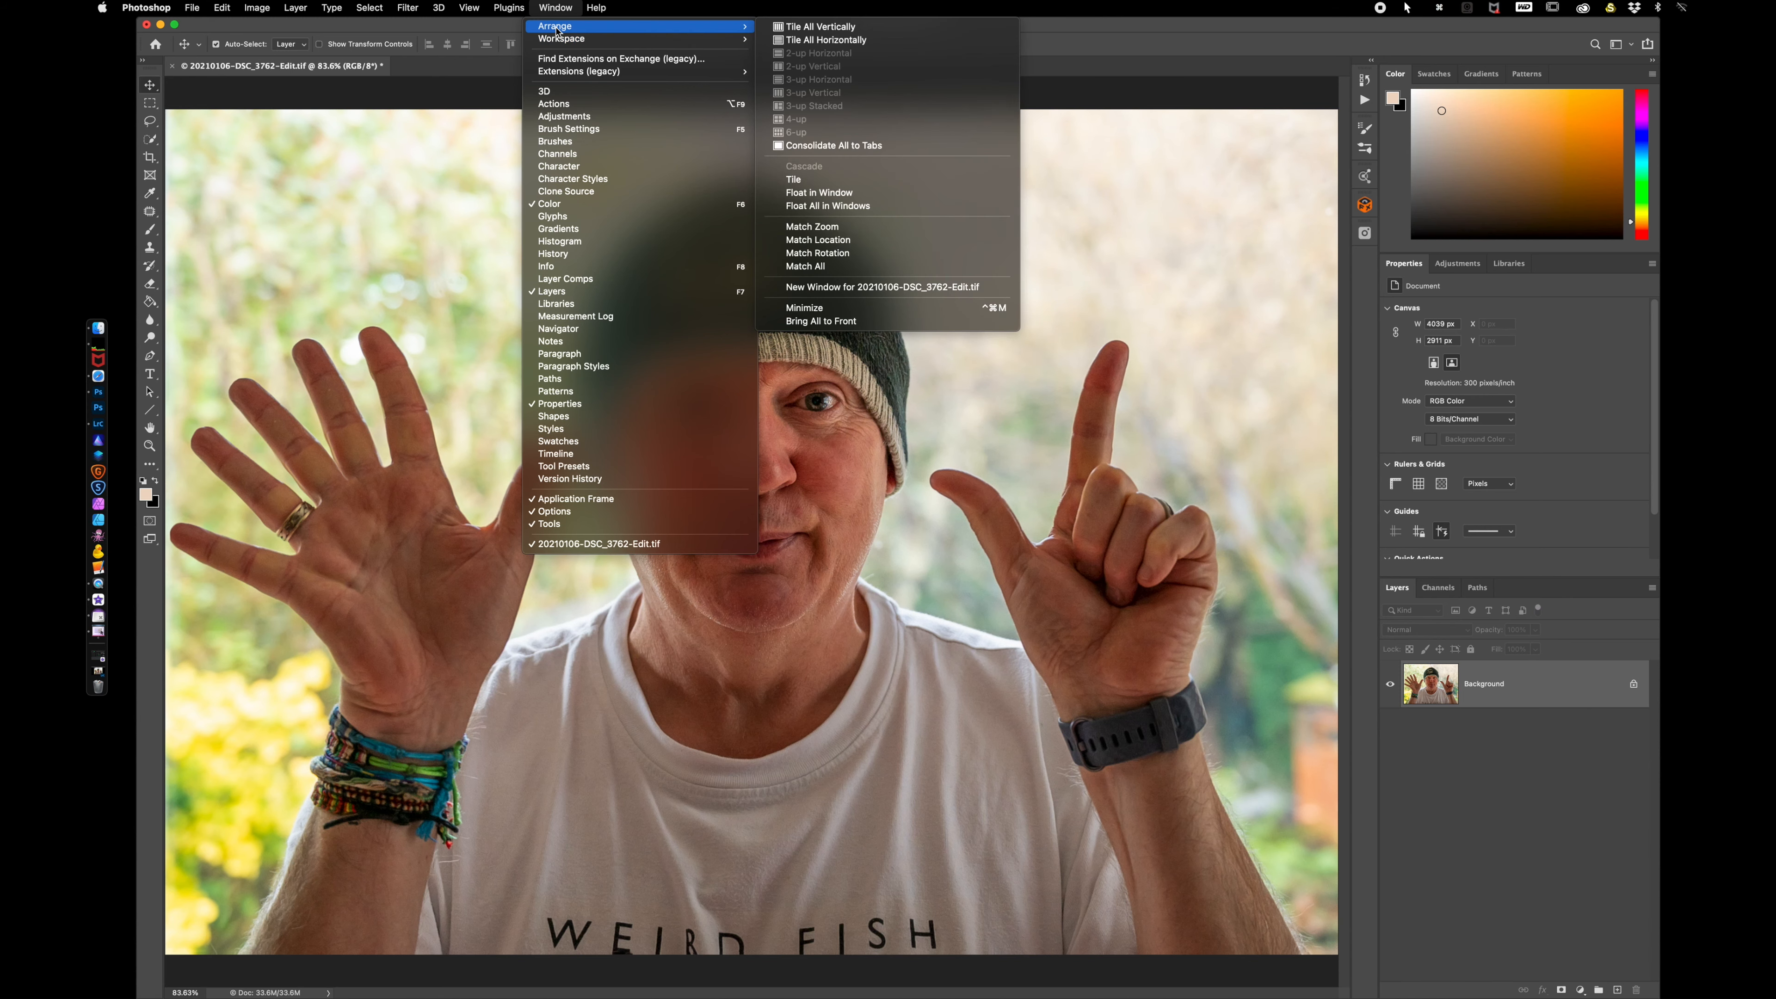
pyautogui.click(865, 287)
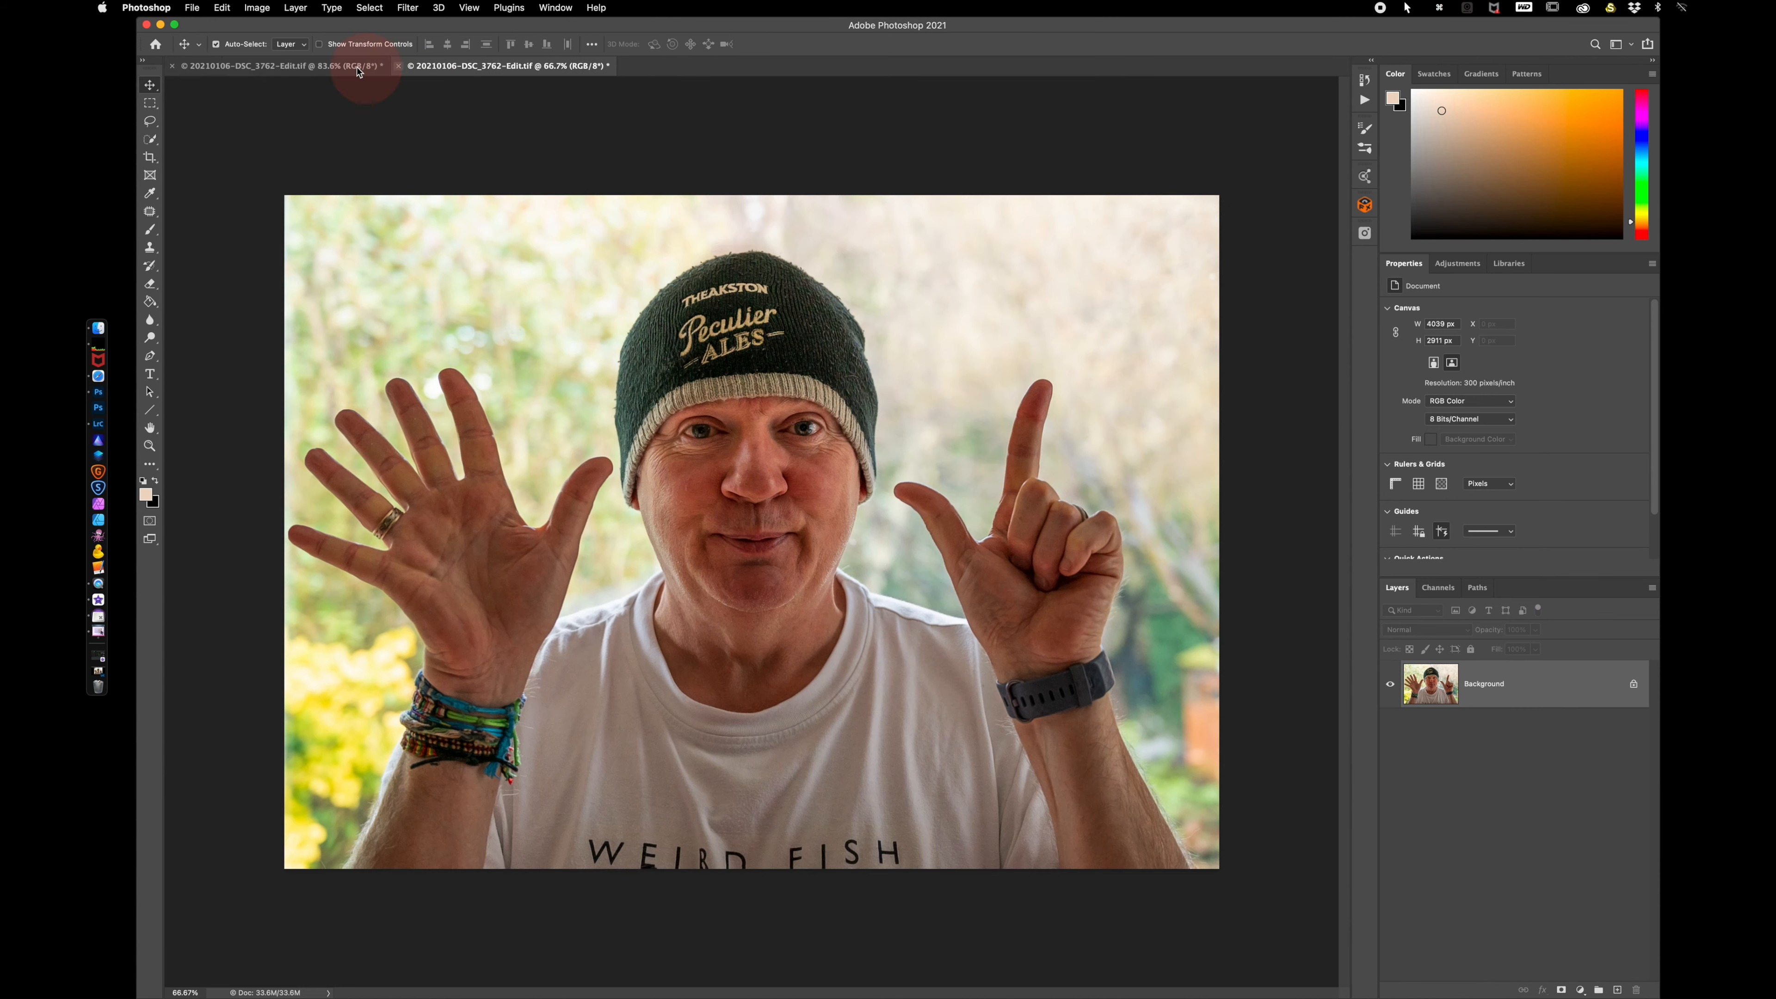
pyautogui.click(358, 70)
pyautogui.click(467, 68)
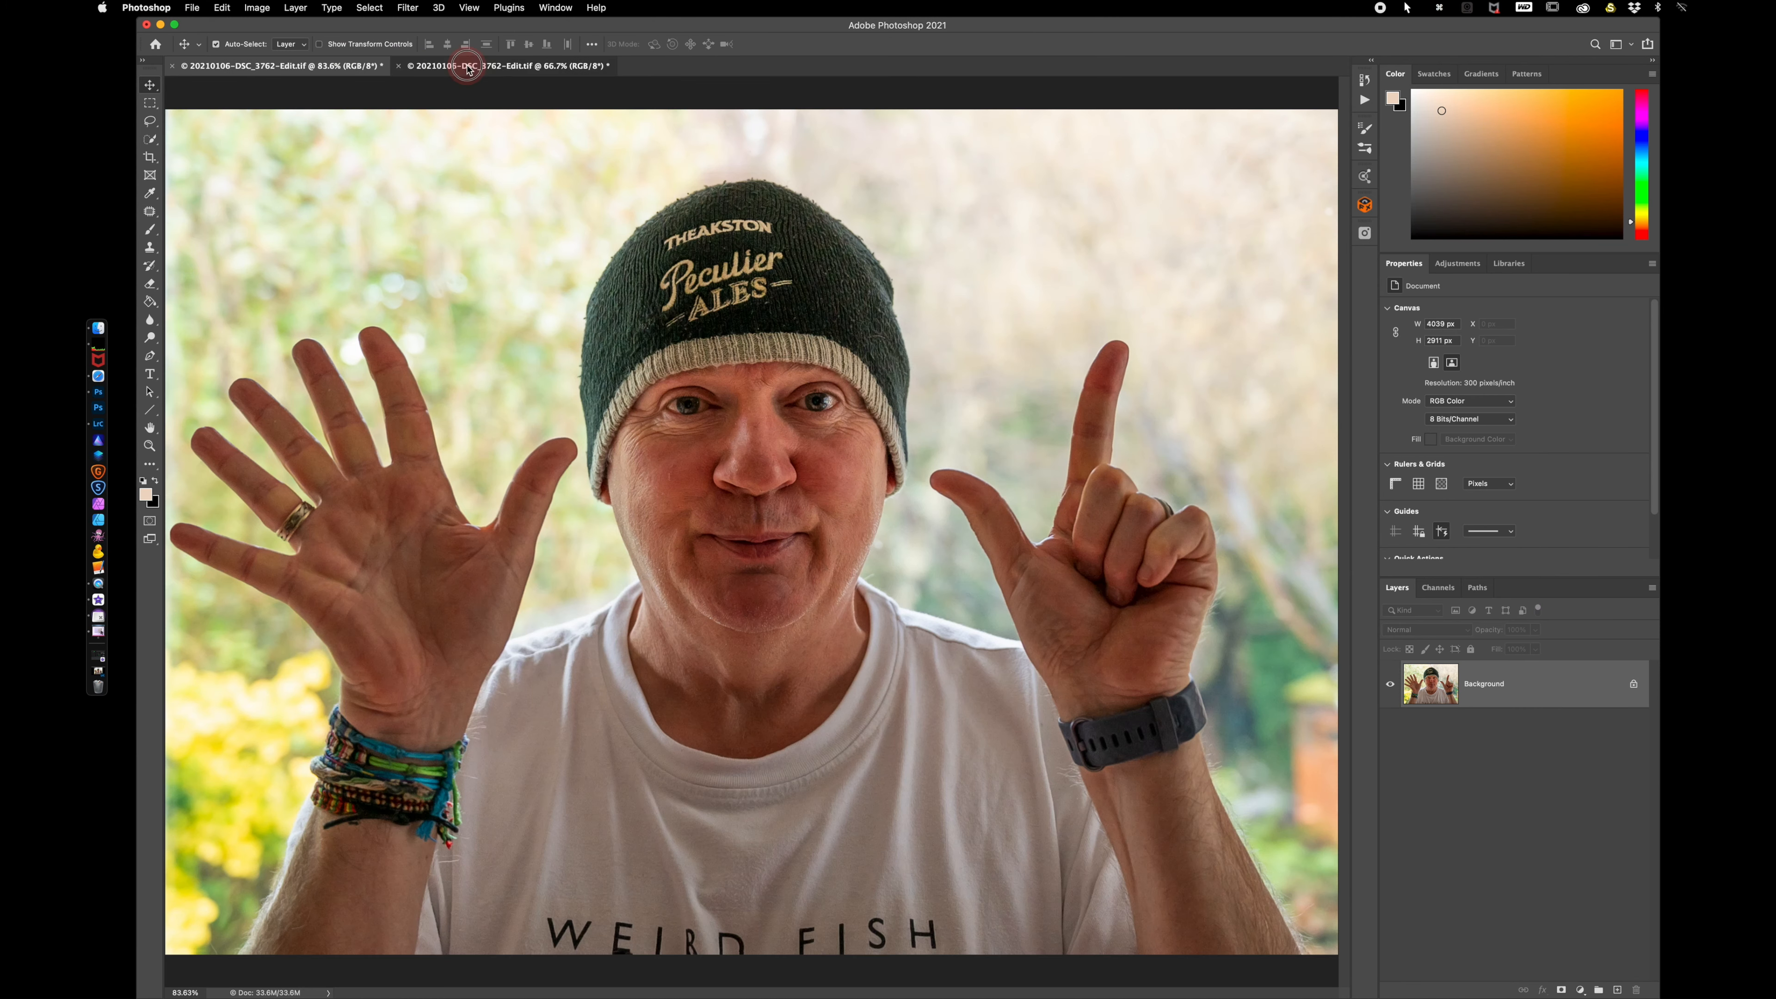
pyautogui.click(369, 68)
# - Arrange the two document windows in the 2-up Vertical layout and zoom the first one out to 33.3%
pyautogui.click(554, 8)
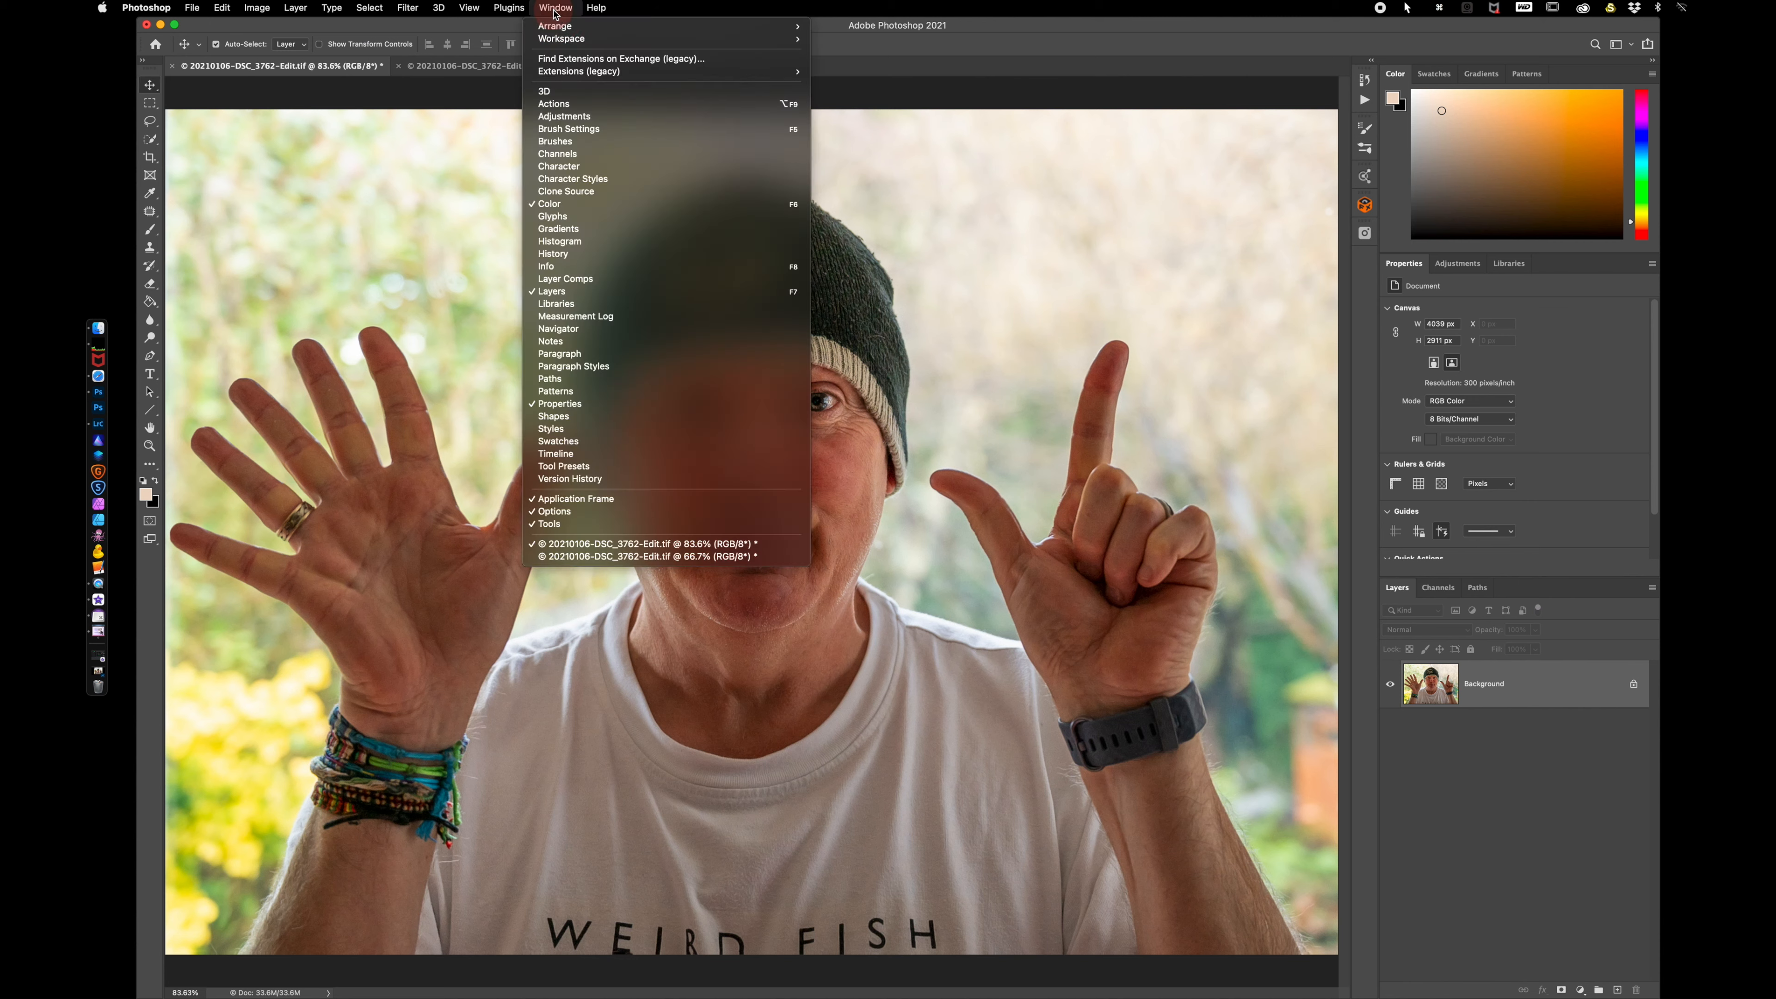
pyautogui.moveTo(561, 30)
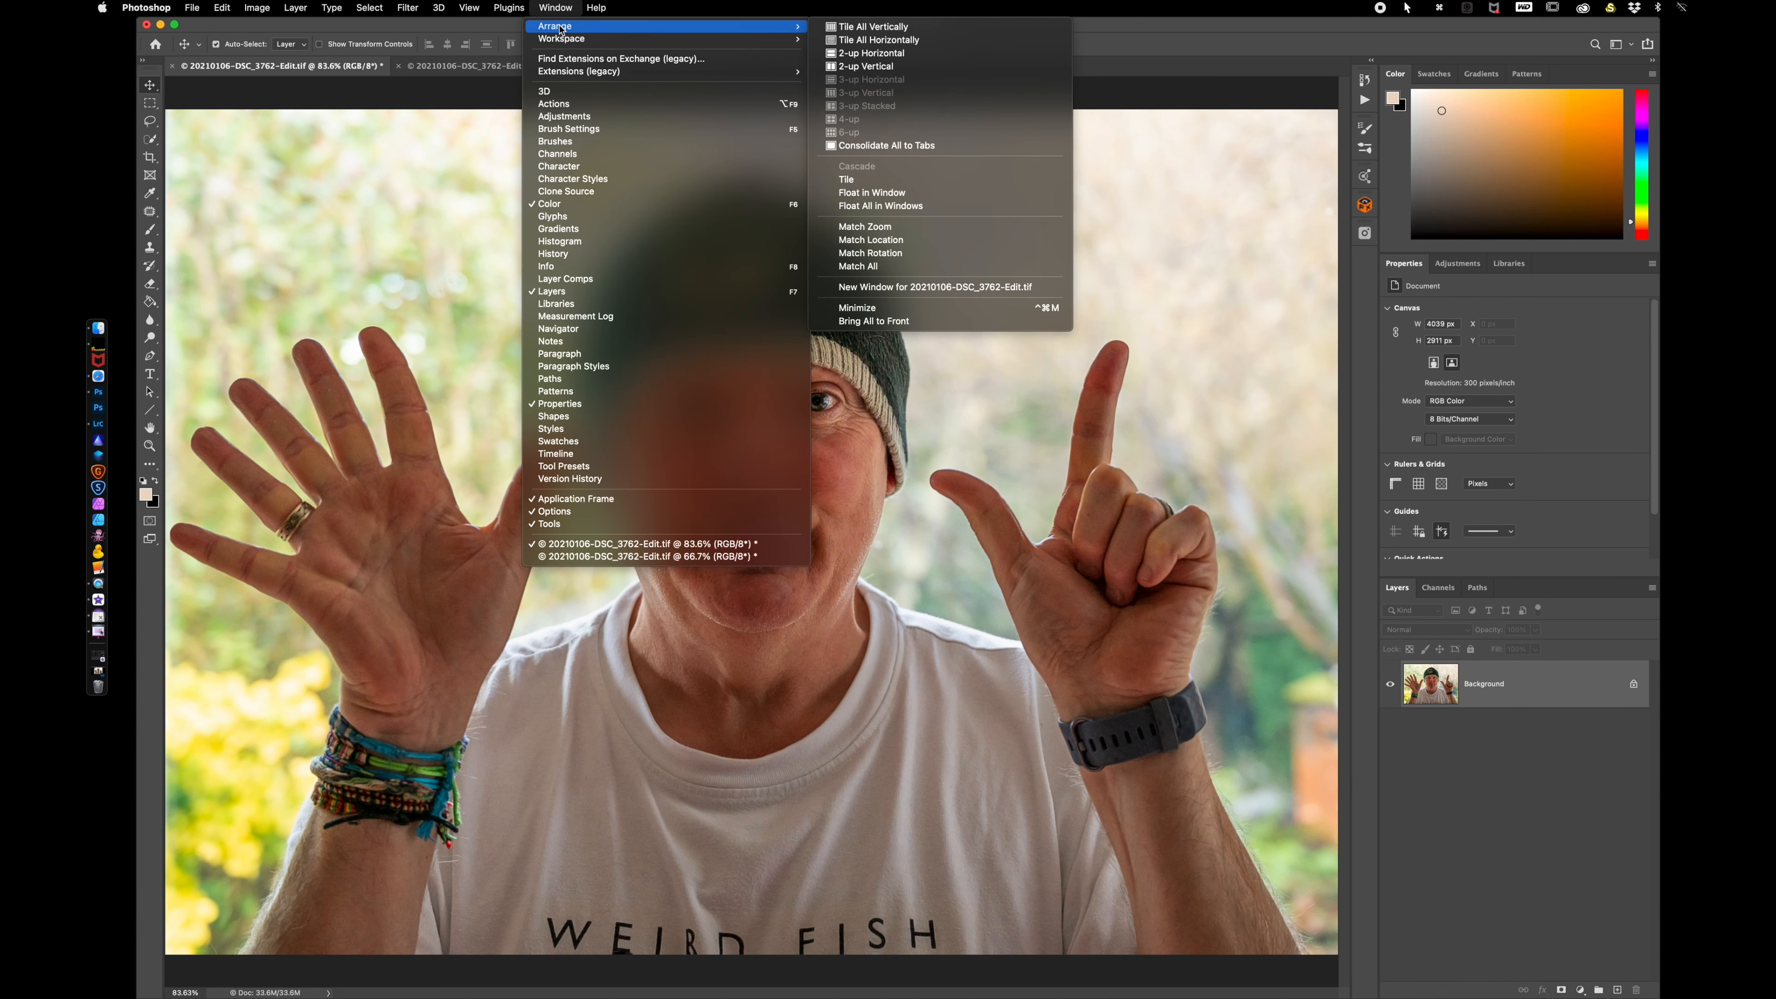
pyautogui.click(937, 68)
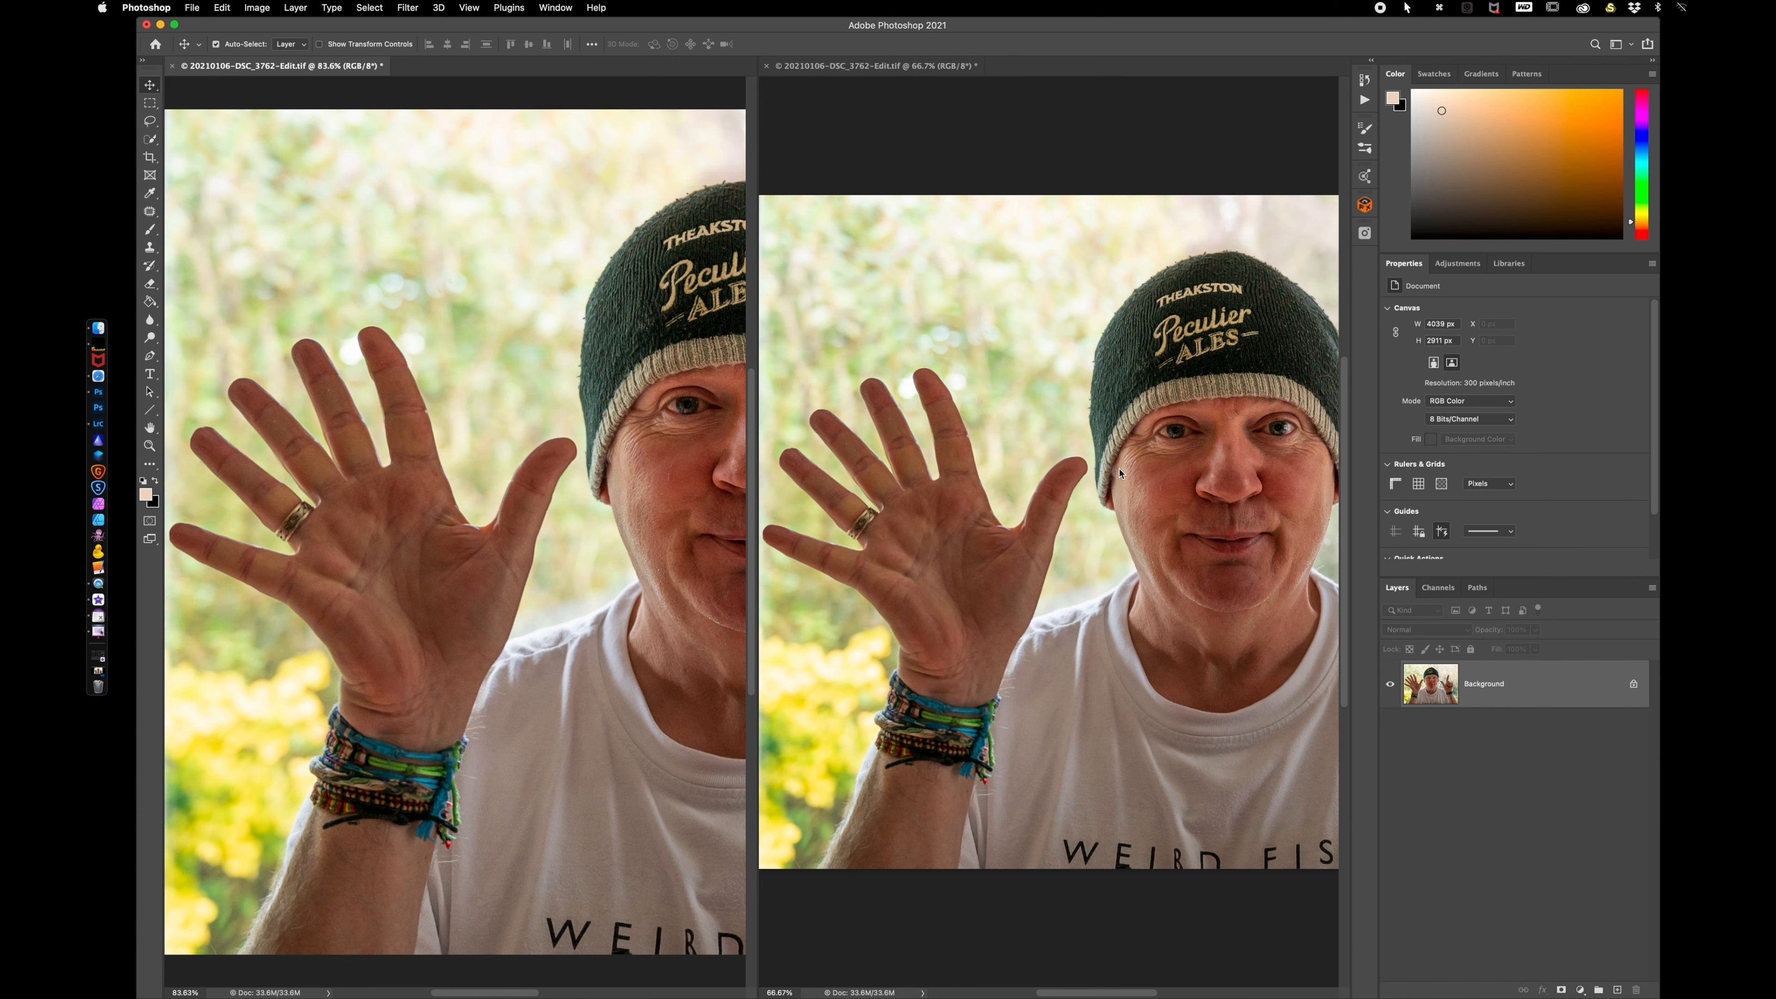
pyautogui.click(1026, 66)
pyautogui.press('super+minus')
pyautogui.press('super+minus')
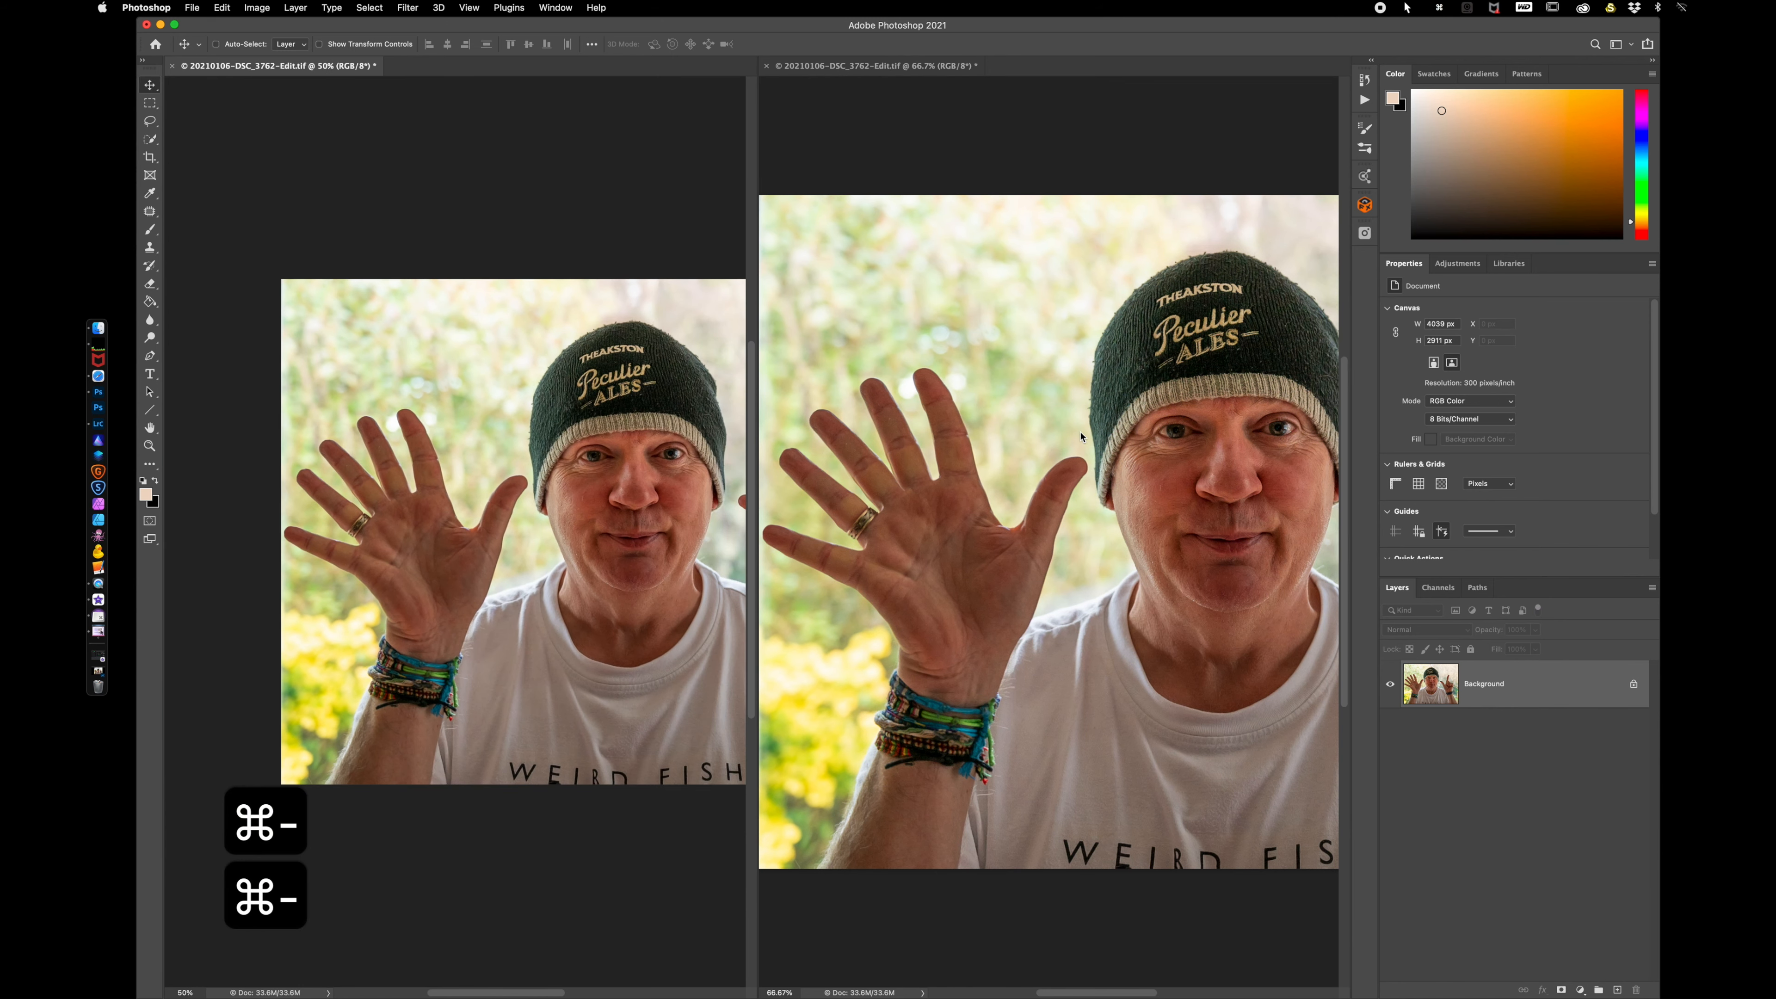
pyautogui.press('super+minus')
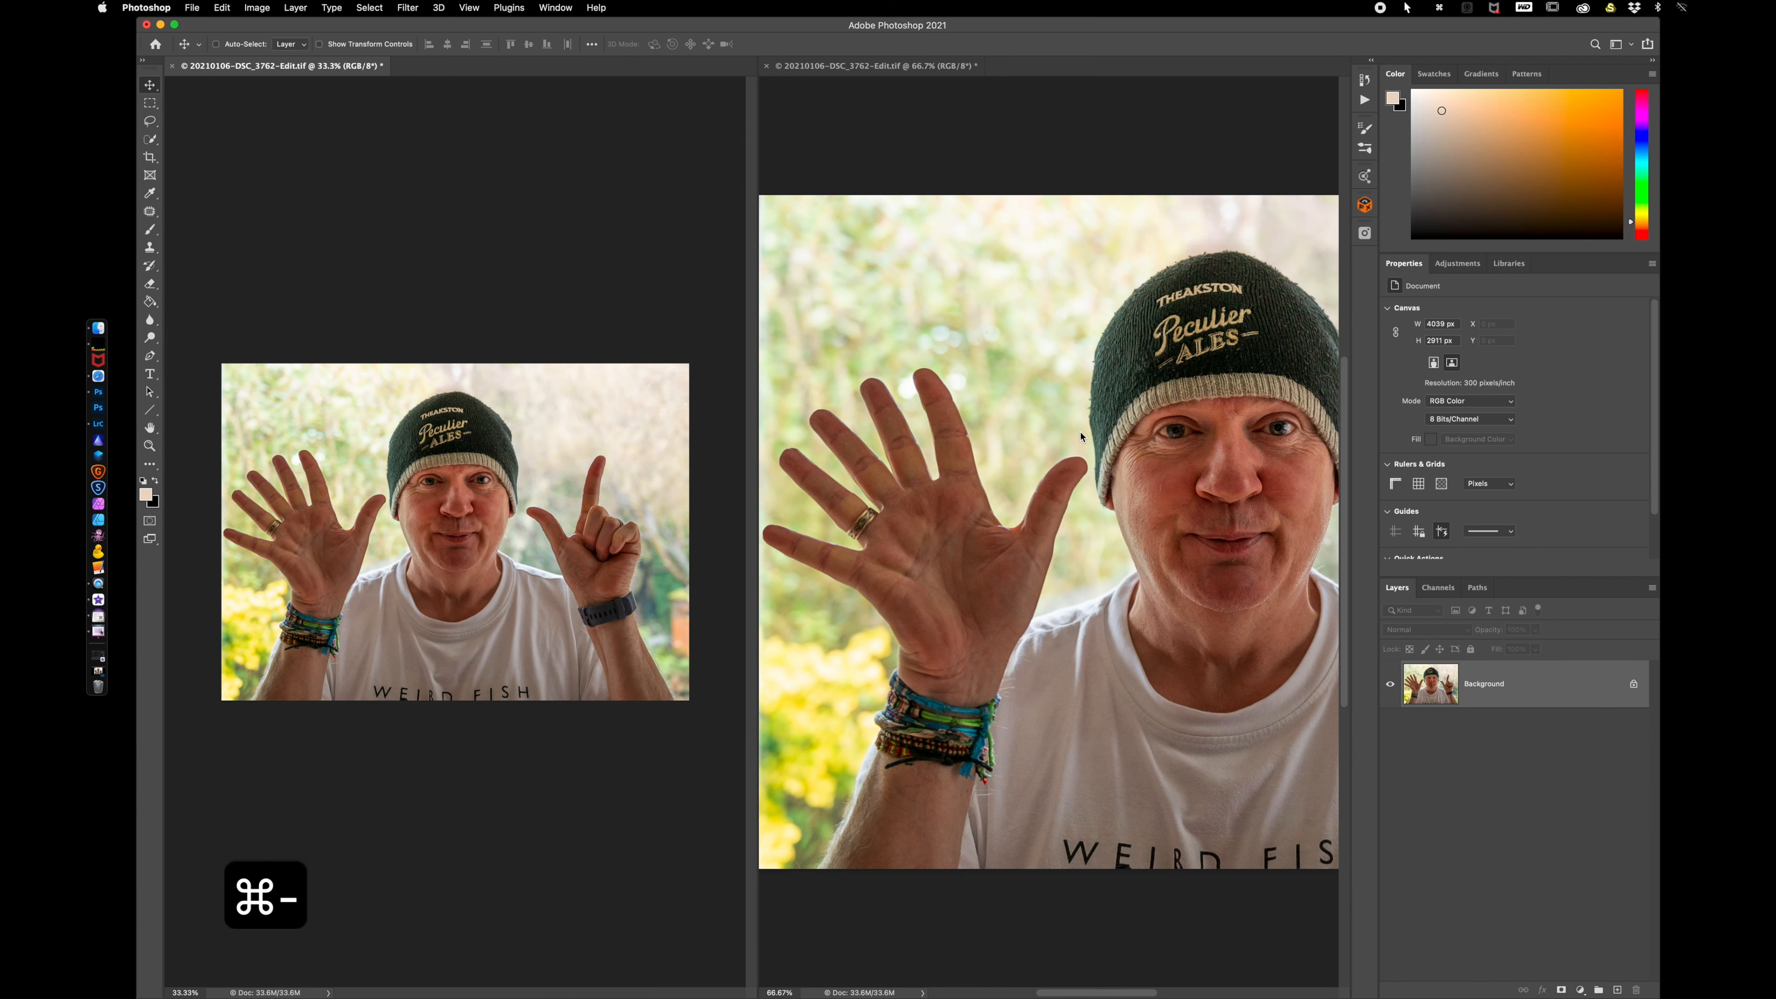
# - Zoom the second document window in to 300% and centre it on the man's nose and one eye
pyautogui.click(811, 76)
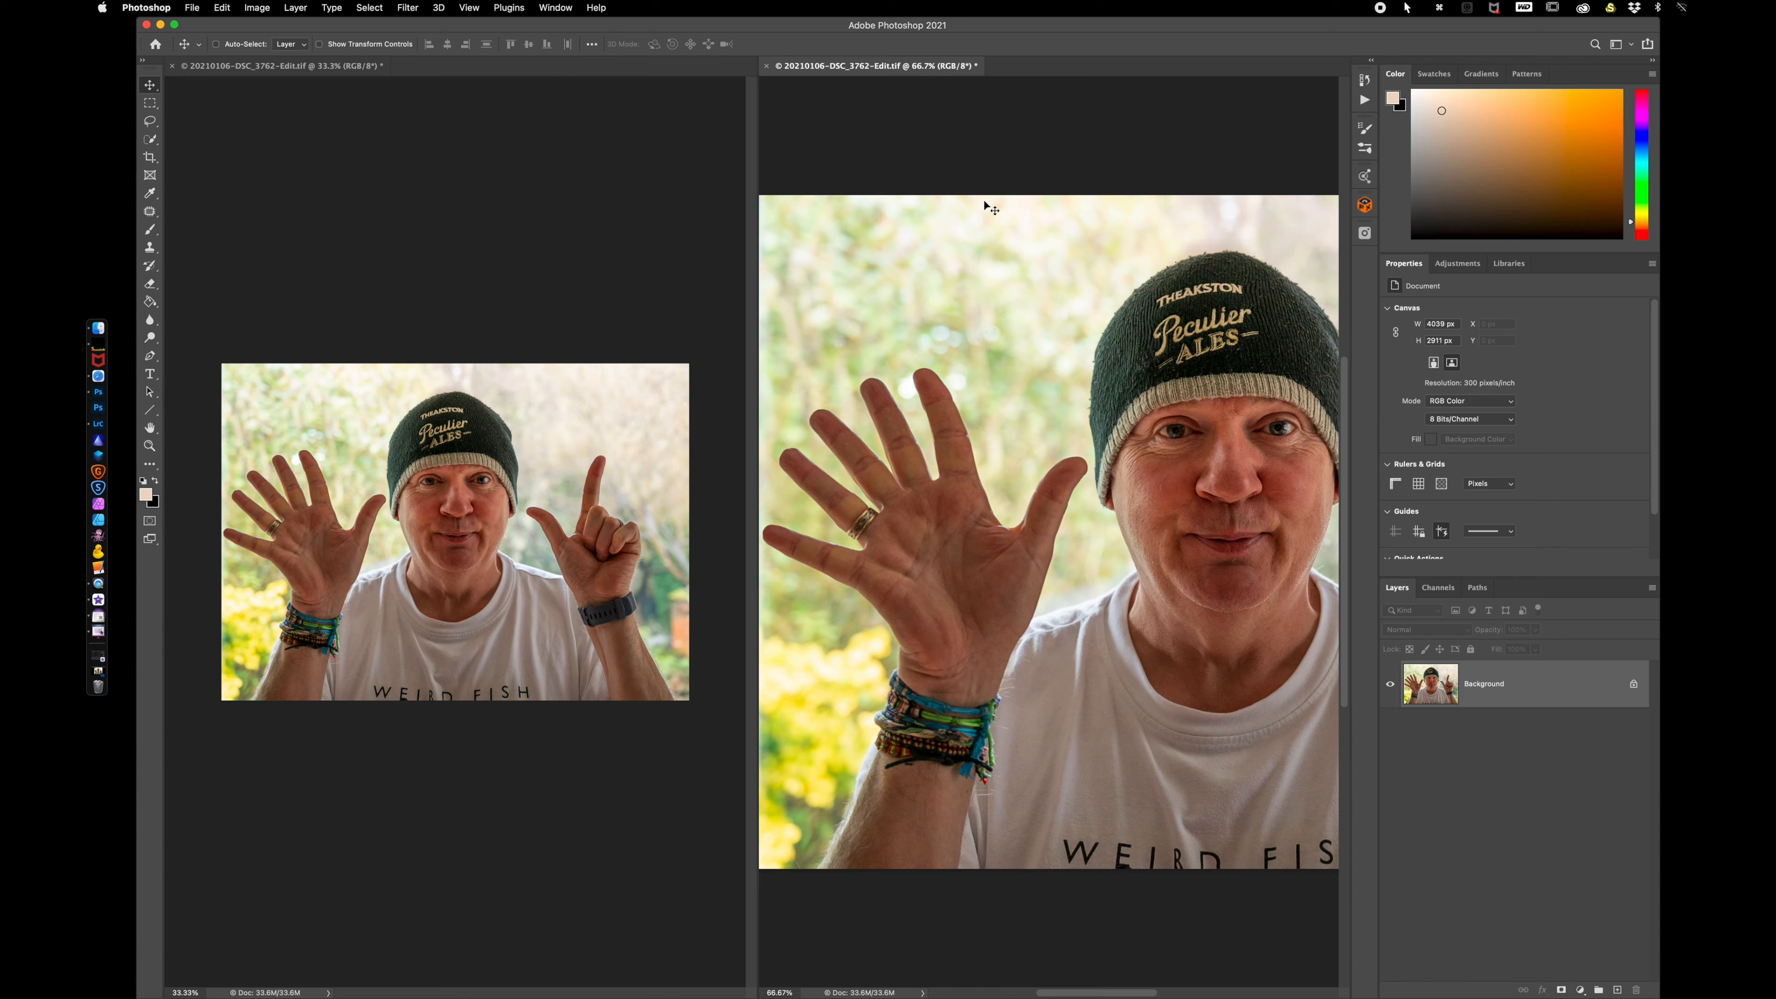
pyautogui.press('super+equal')
pyautogui.press('super+equal')
pyautogui.press('super+equal')
pyautogui.press('space')
pyautogui.moveTo(1014, 252); pyautogui.dragTo(509, 533)
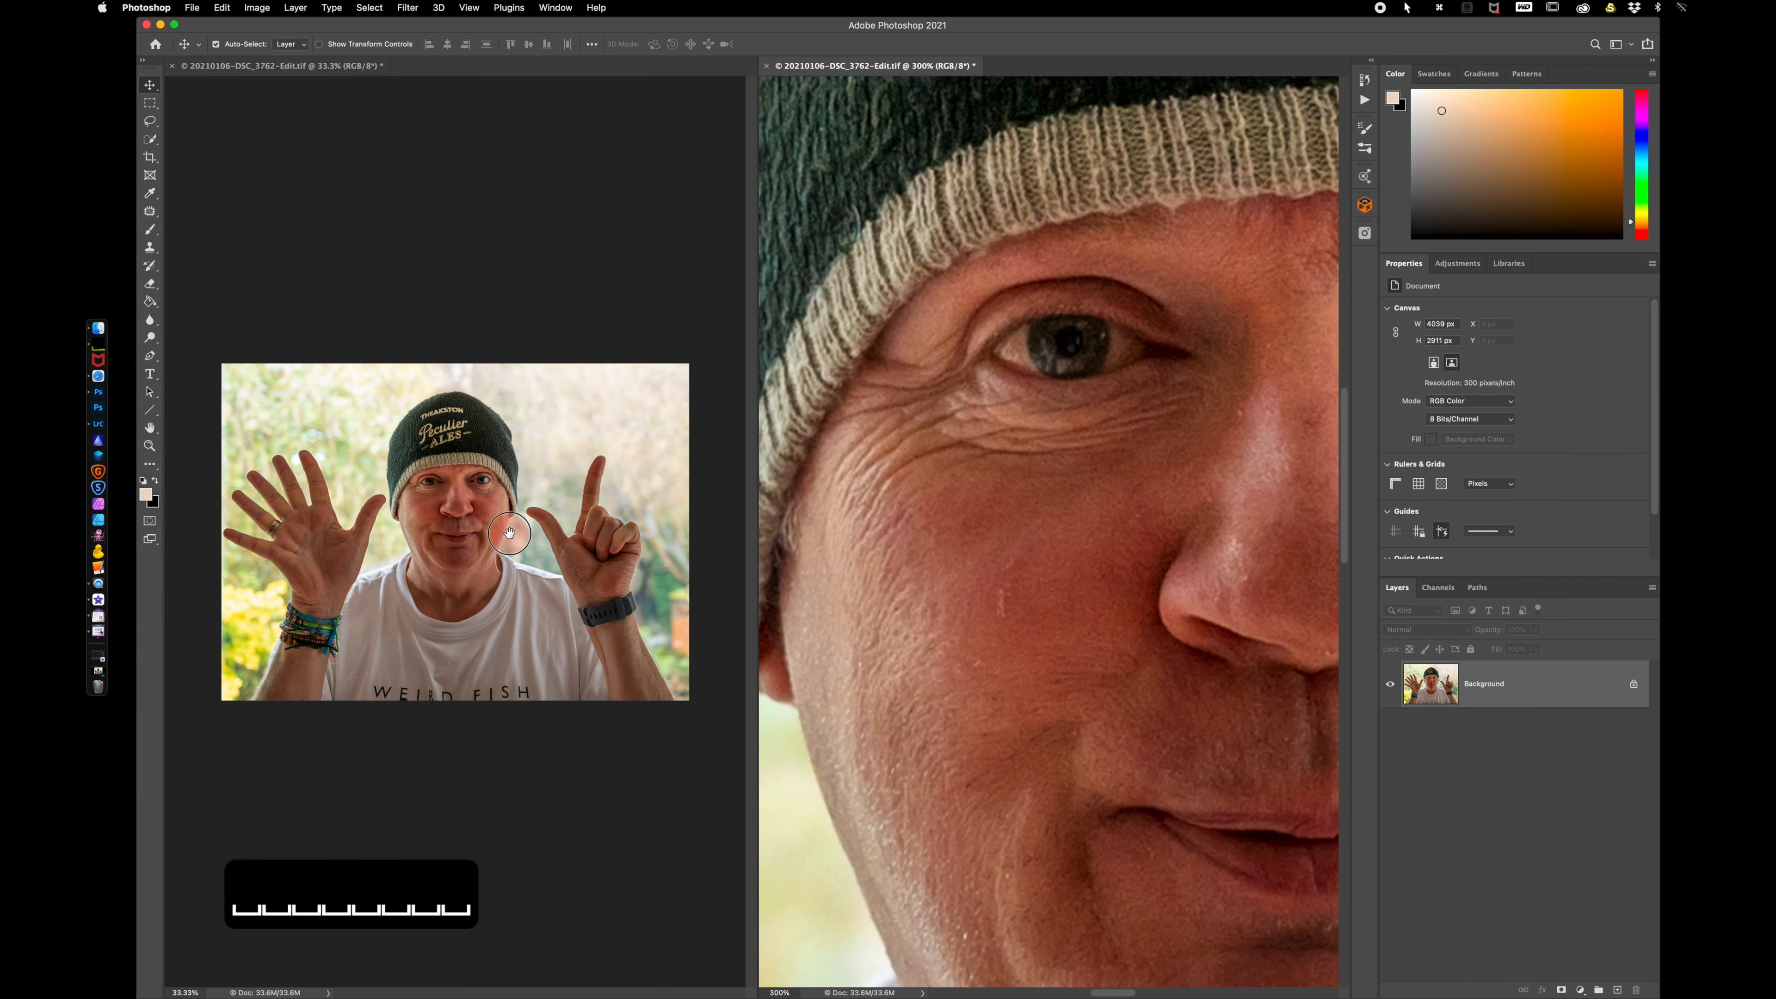
pyautogui.press('space')
pyautogui.moveTo(1149, 337); pyautogui.dragTo(741, 360)
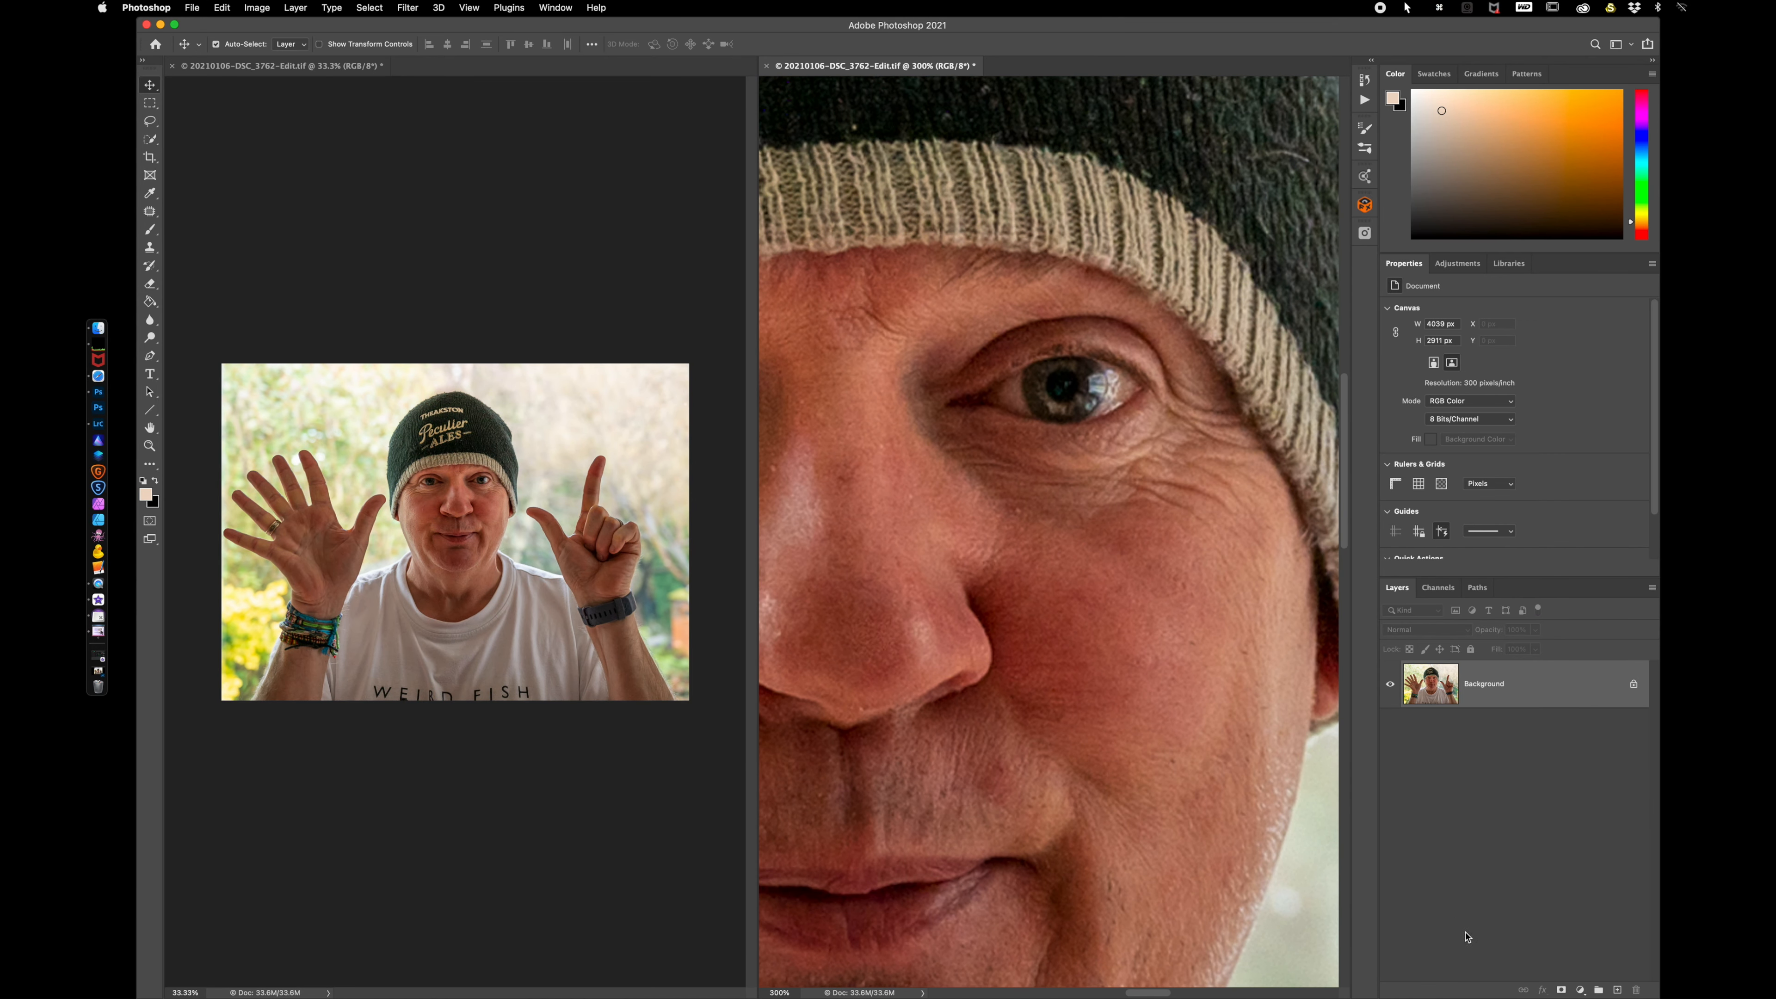
# - Add a Curves adjustment layer and lower a darker-tone point on its Red channel curve to an output of about 67
pyautogui.click(1580, 991)
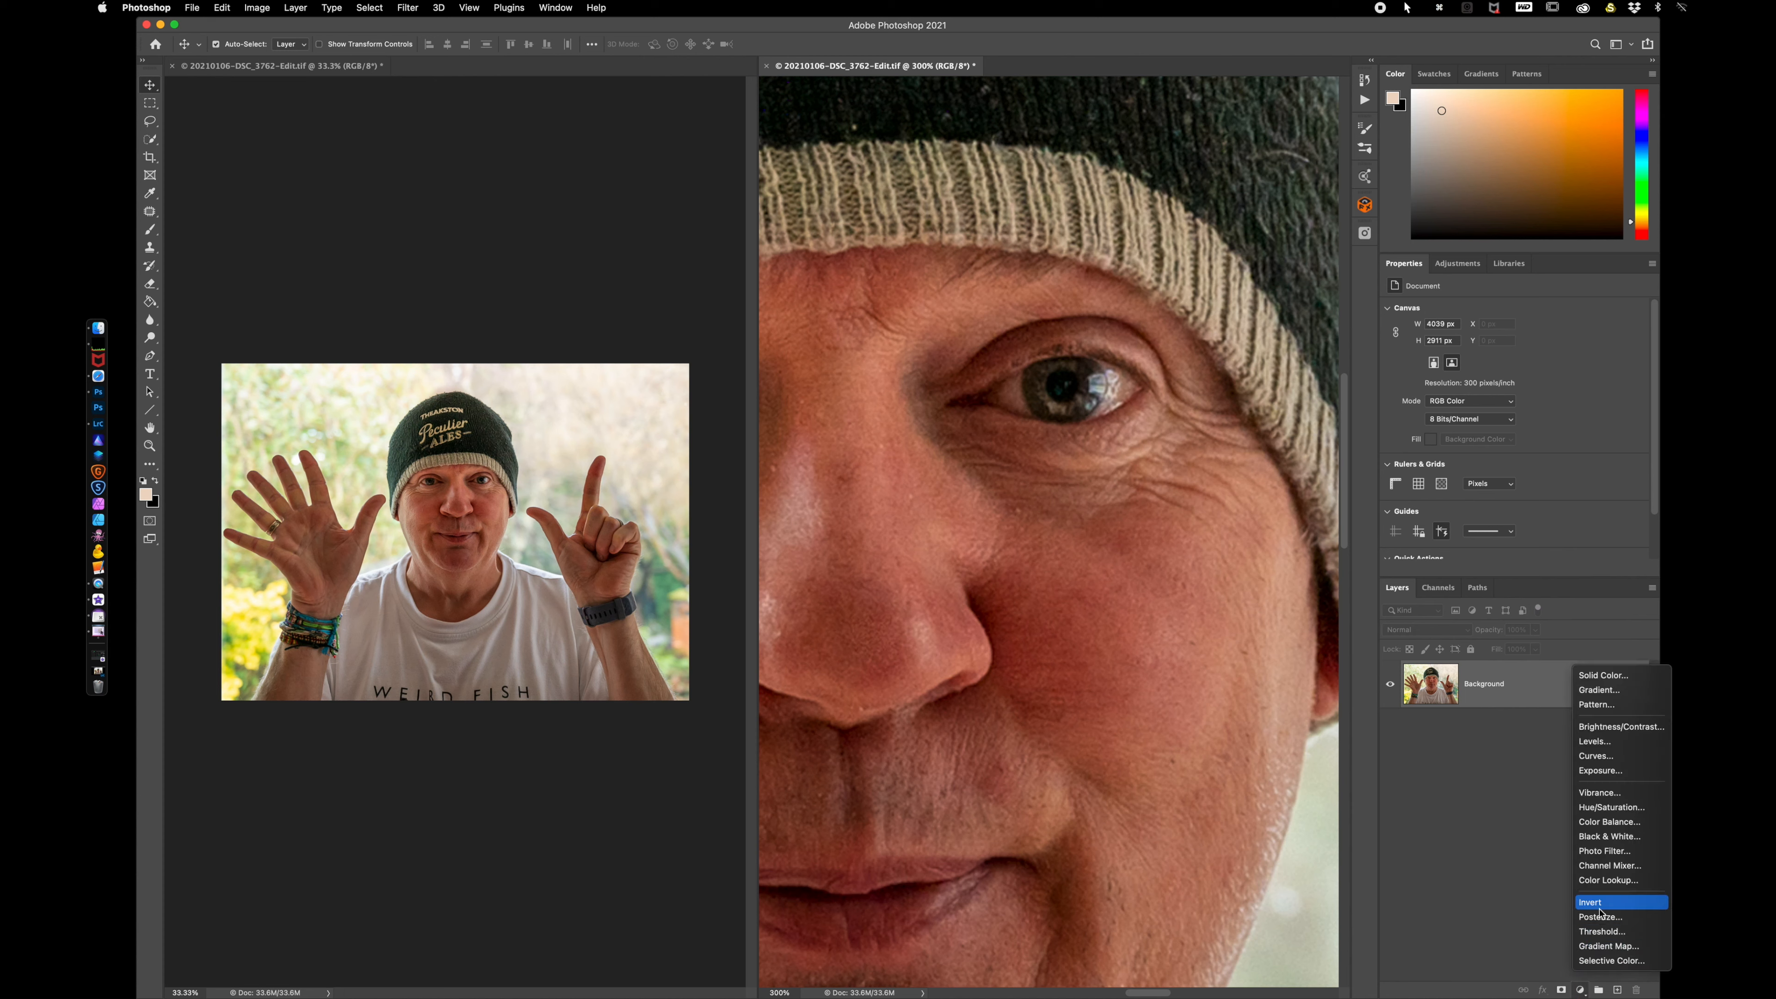
pyautogui.click(1602, 759)
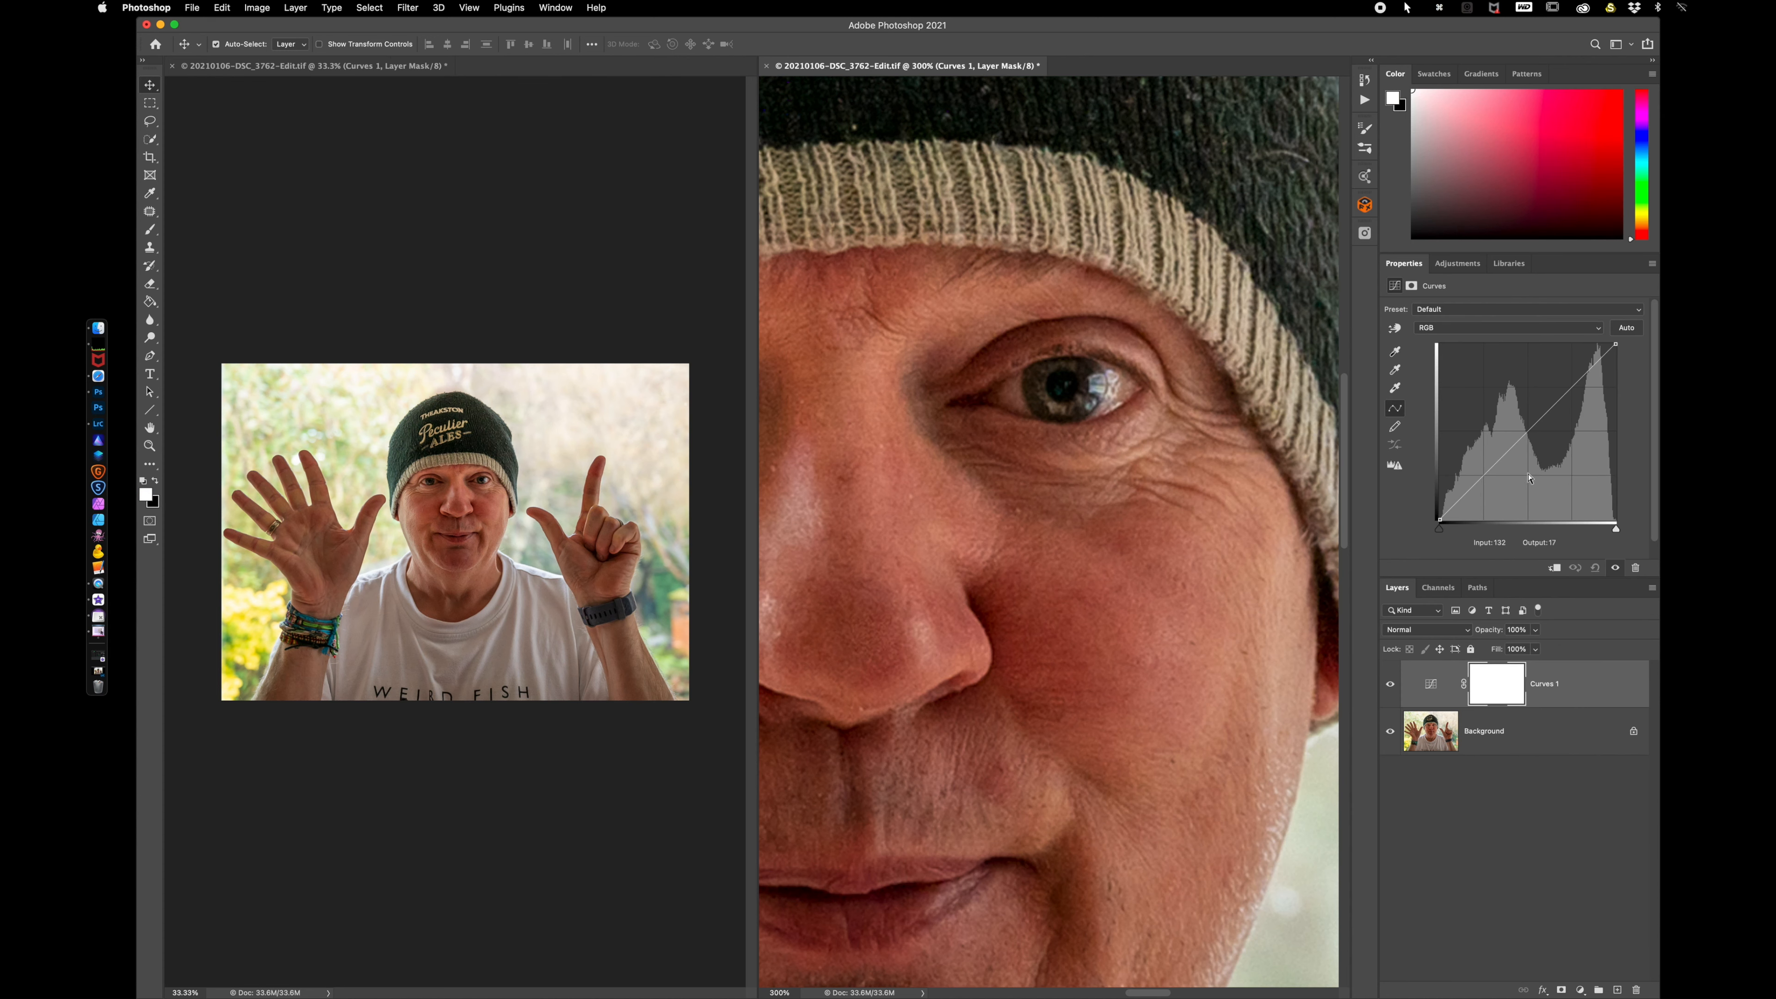
pyautogui.click(1510, 328)
pyautogui.click(1465, 342)
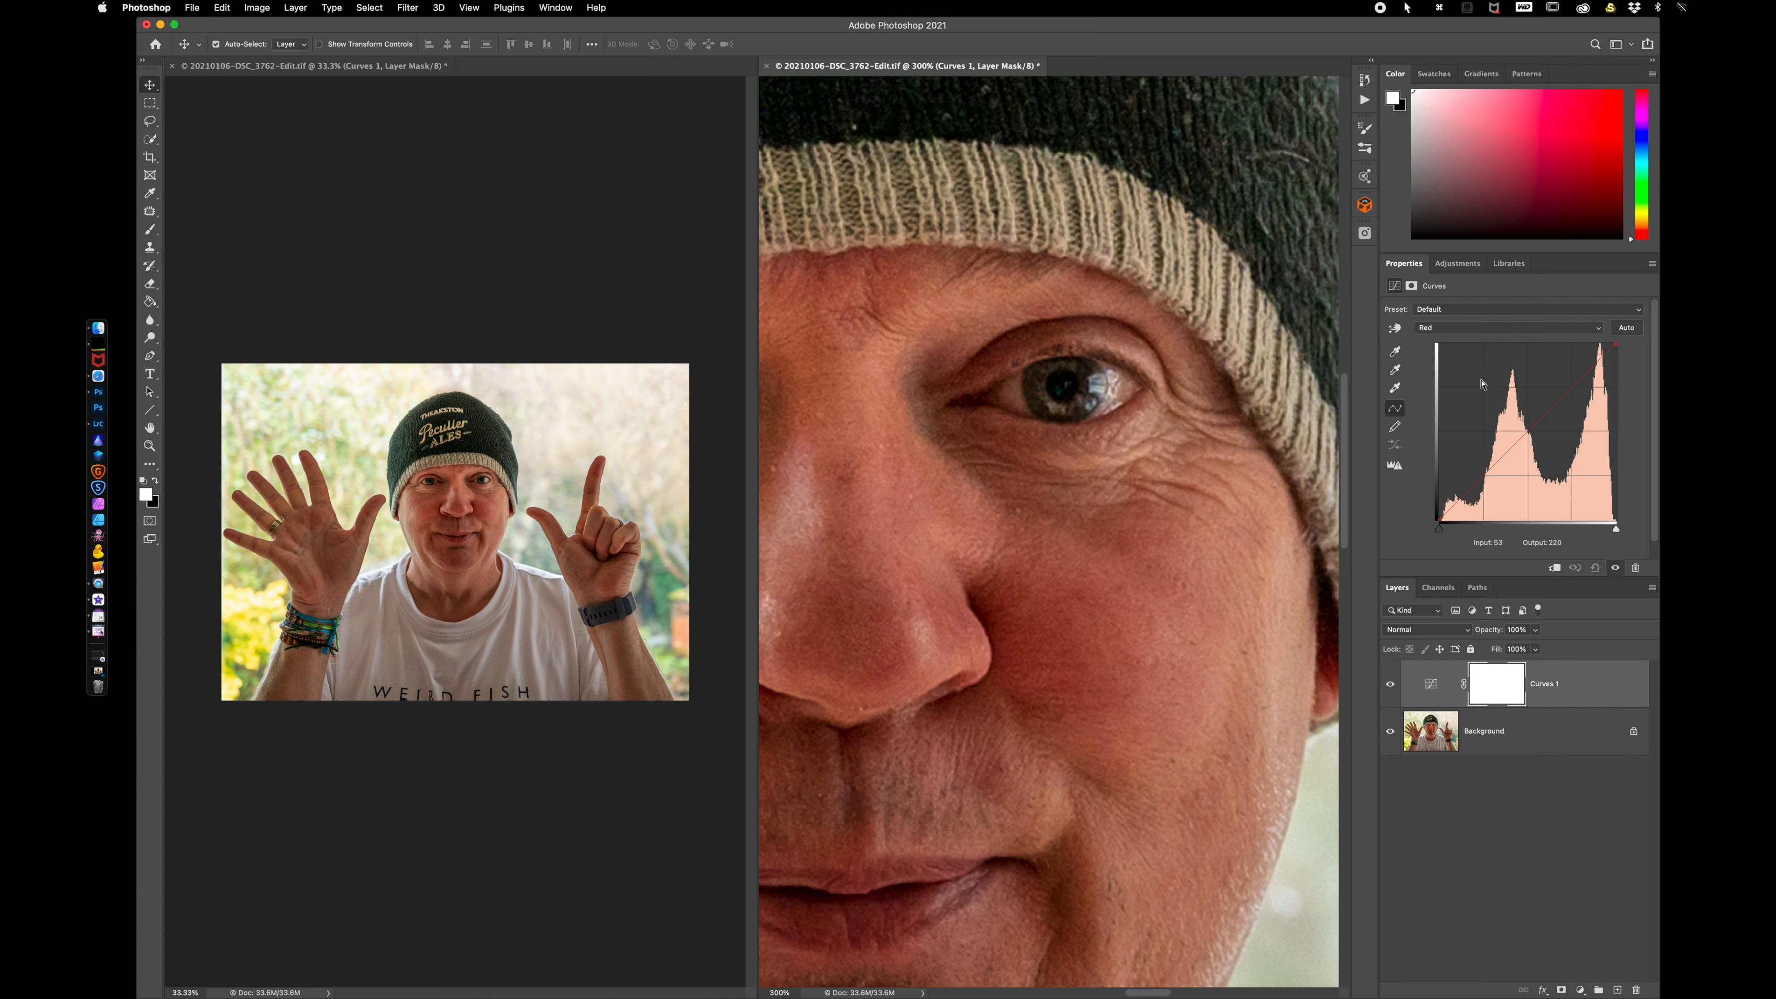
pyautogui.moveTo(1500, 462); pyautogui.dragTo(1496, 470)
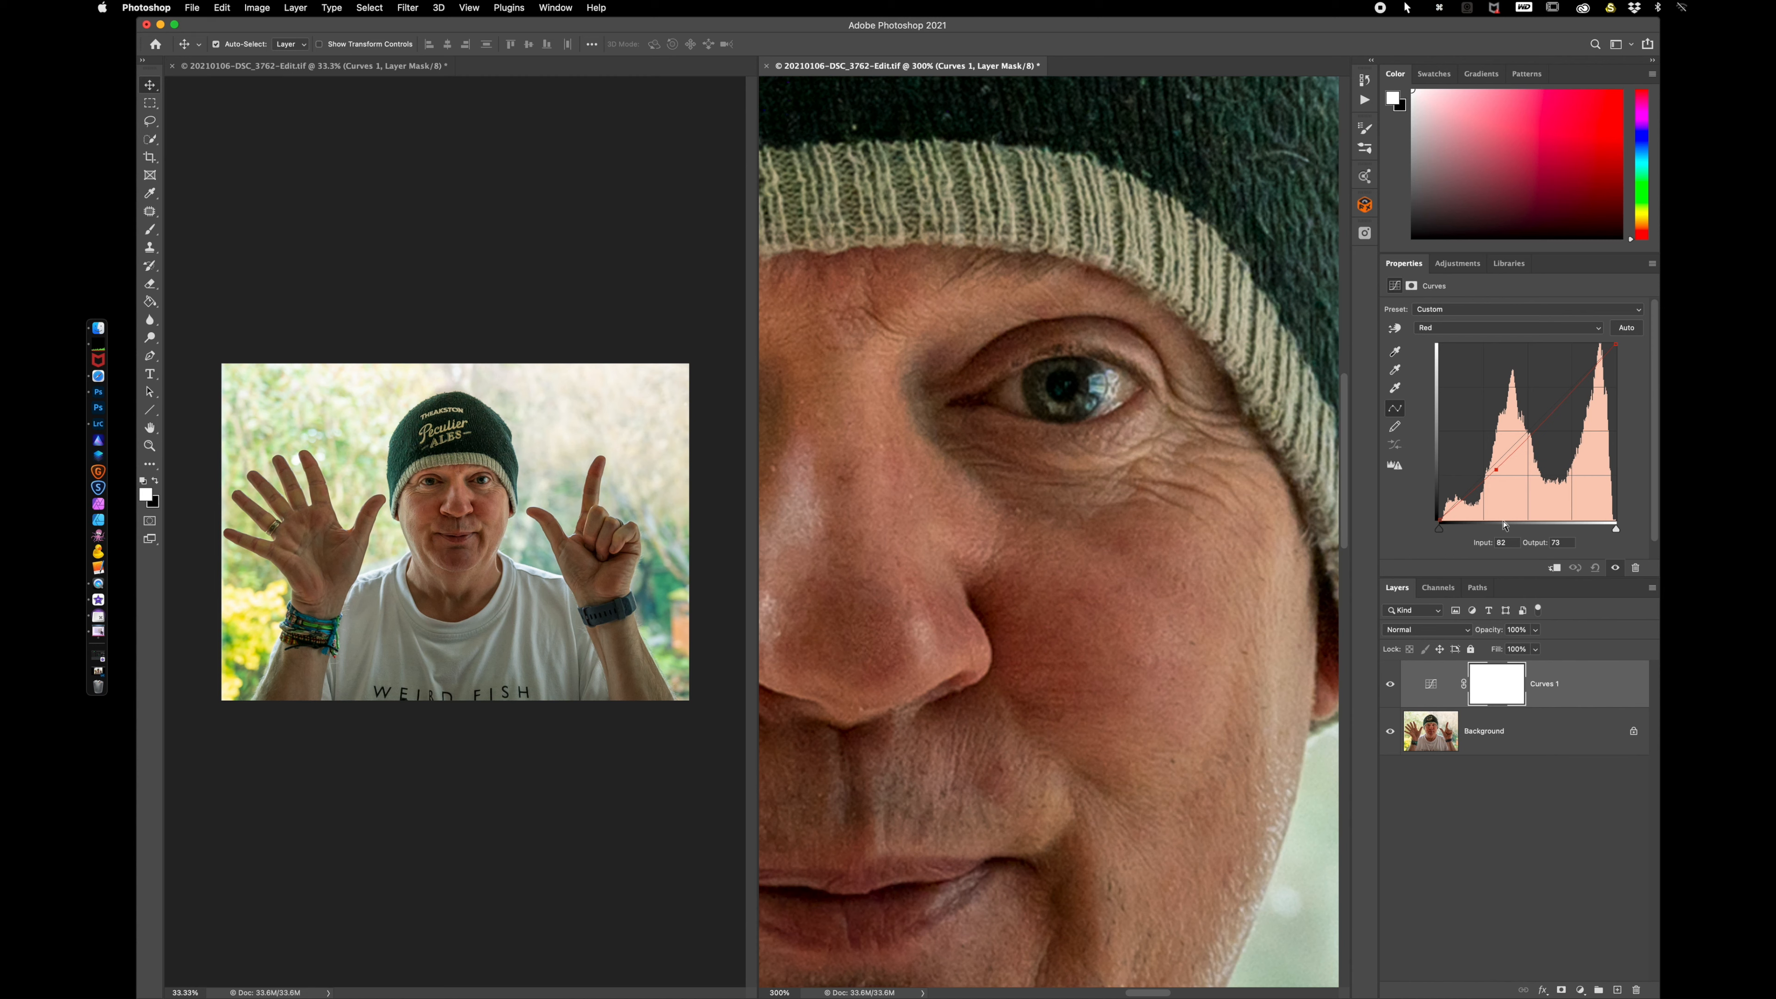
pyautogui.moveTo(1497, 473); pyautogui.dragTo(1497, 482)
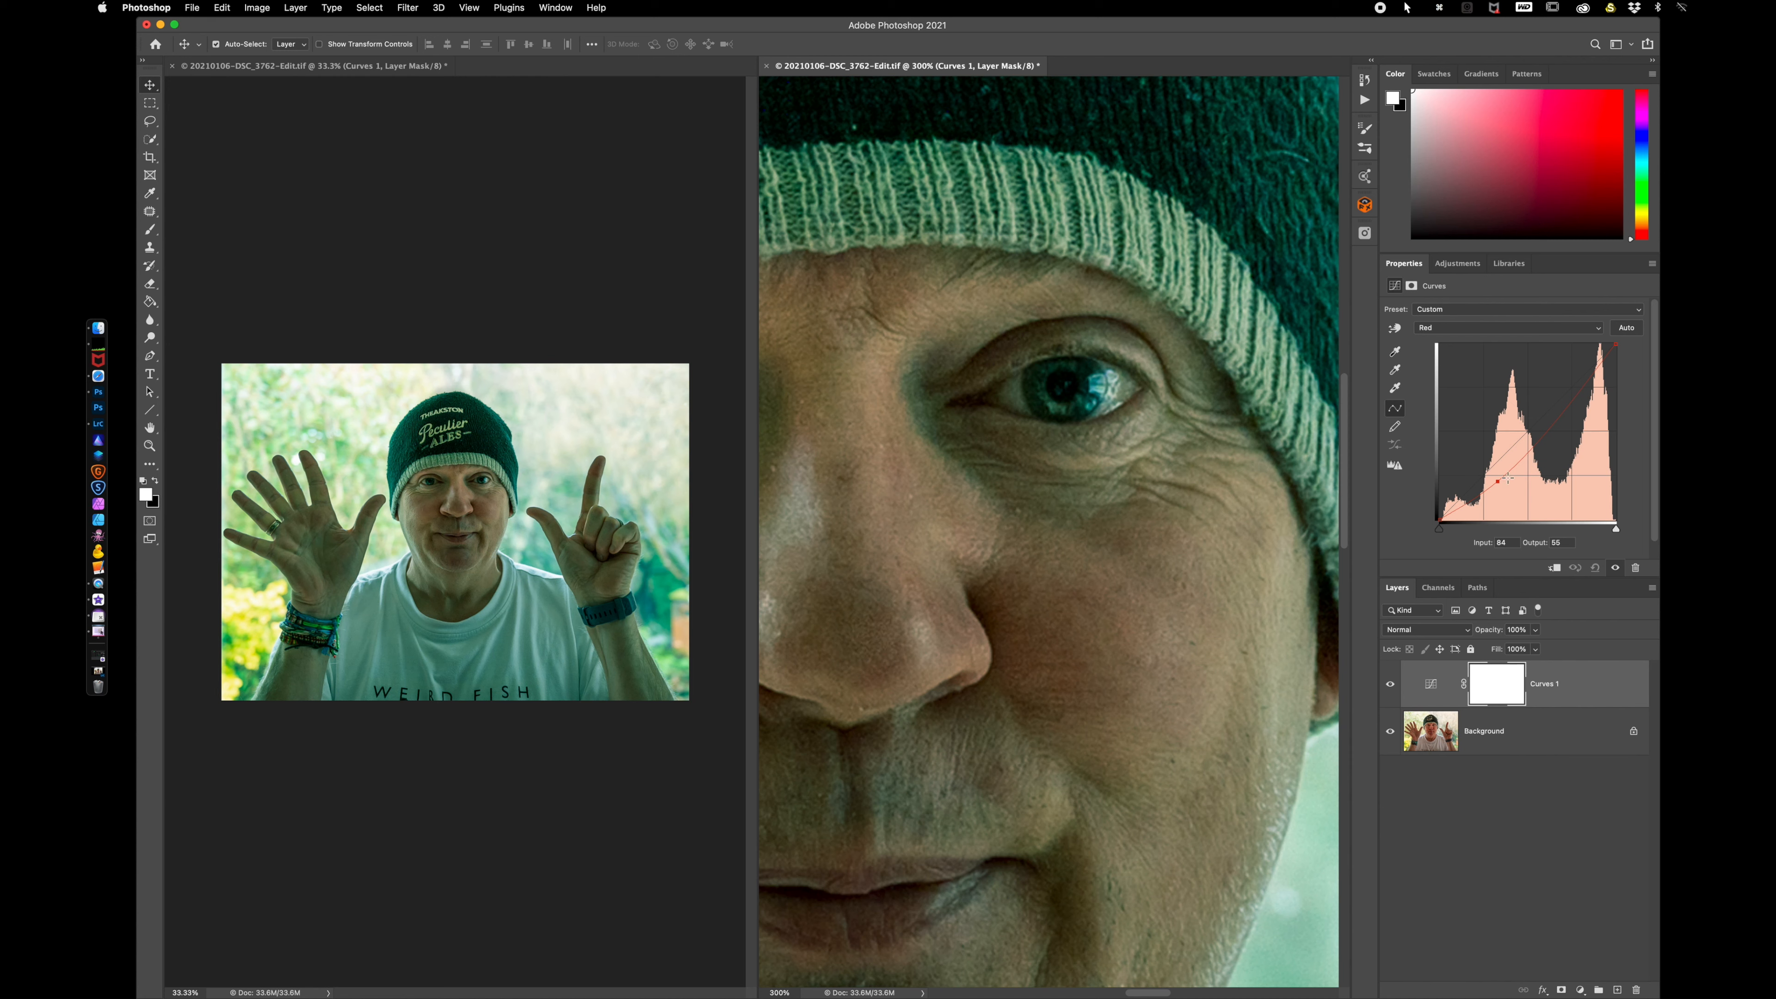
pyautogui.moveTo(1497, 481); pyautogui.dragTo(1493, 473)
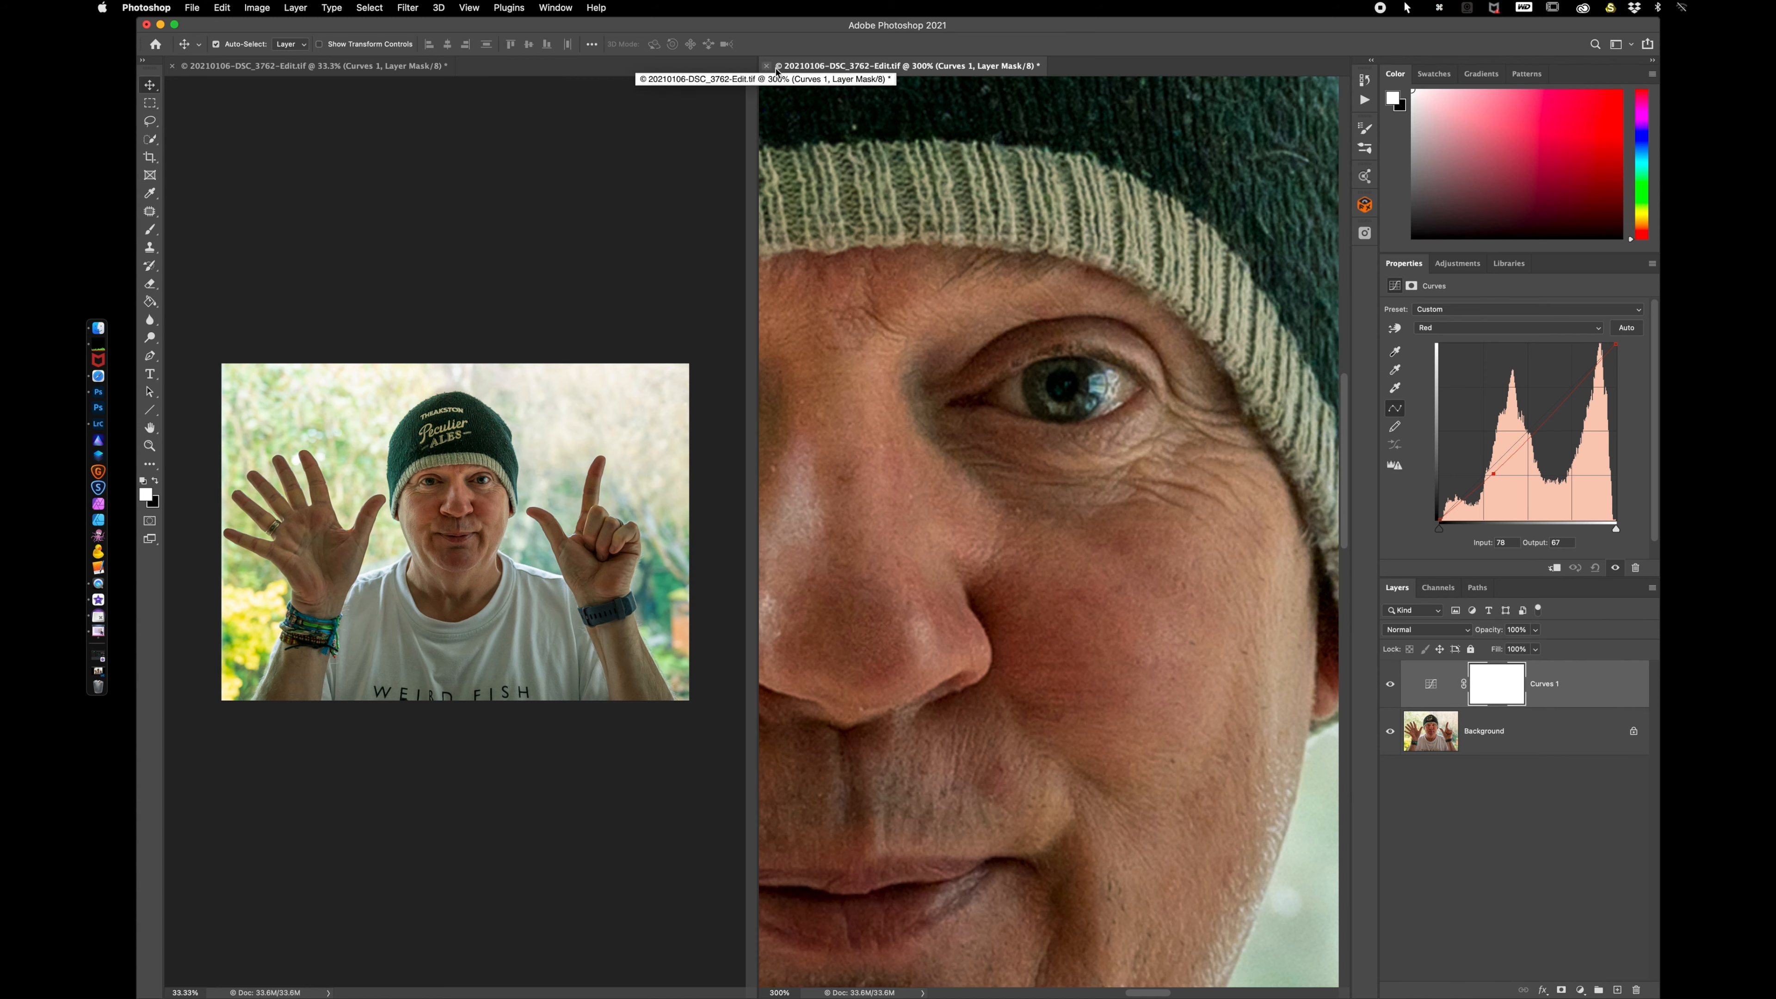
# - Close the 33.3% window of the photo and delete the Curves 1 adjustment layer
pyautogui.click(172, 67)
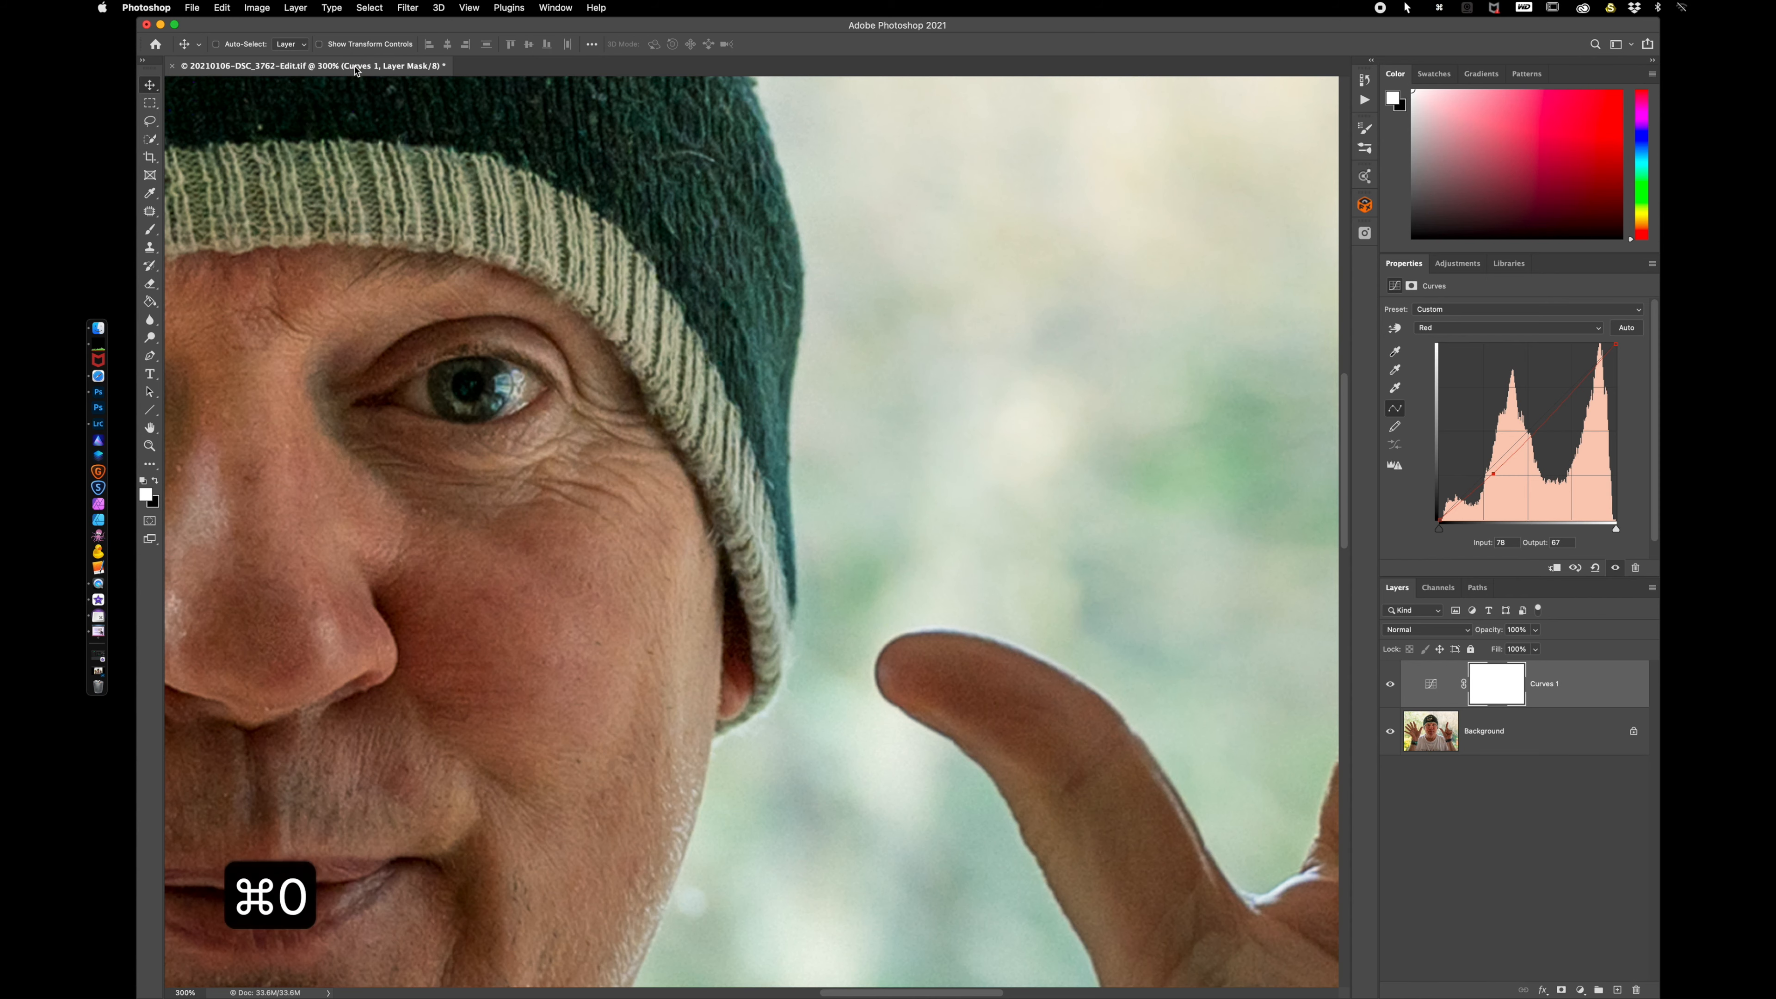
pyautogui.press('super+0')
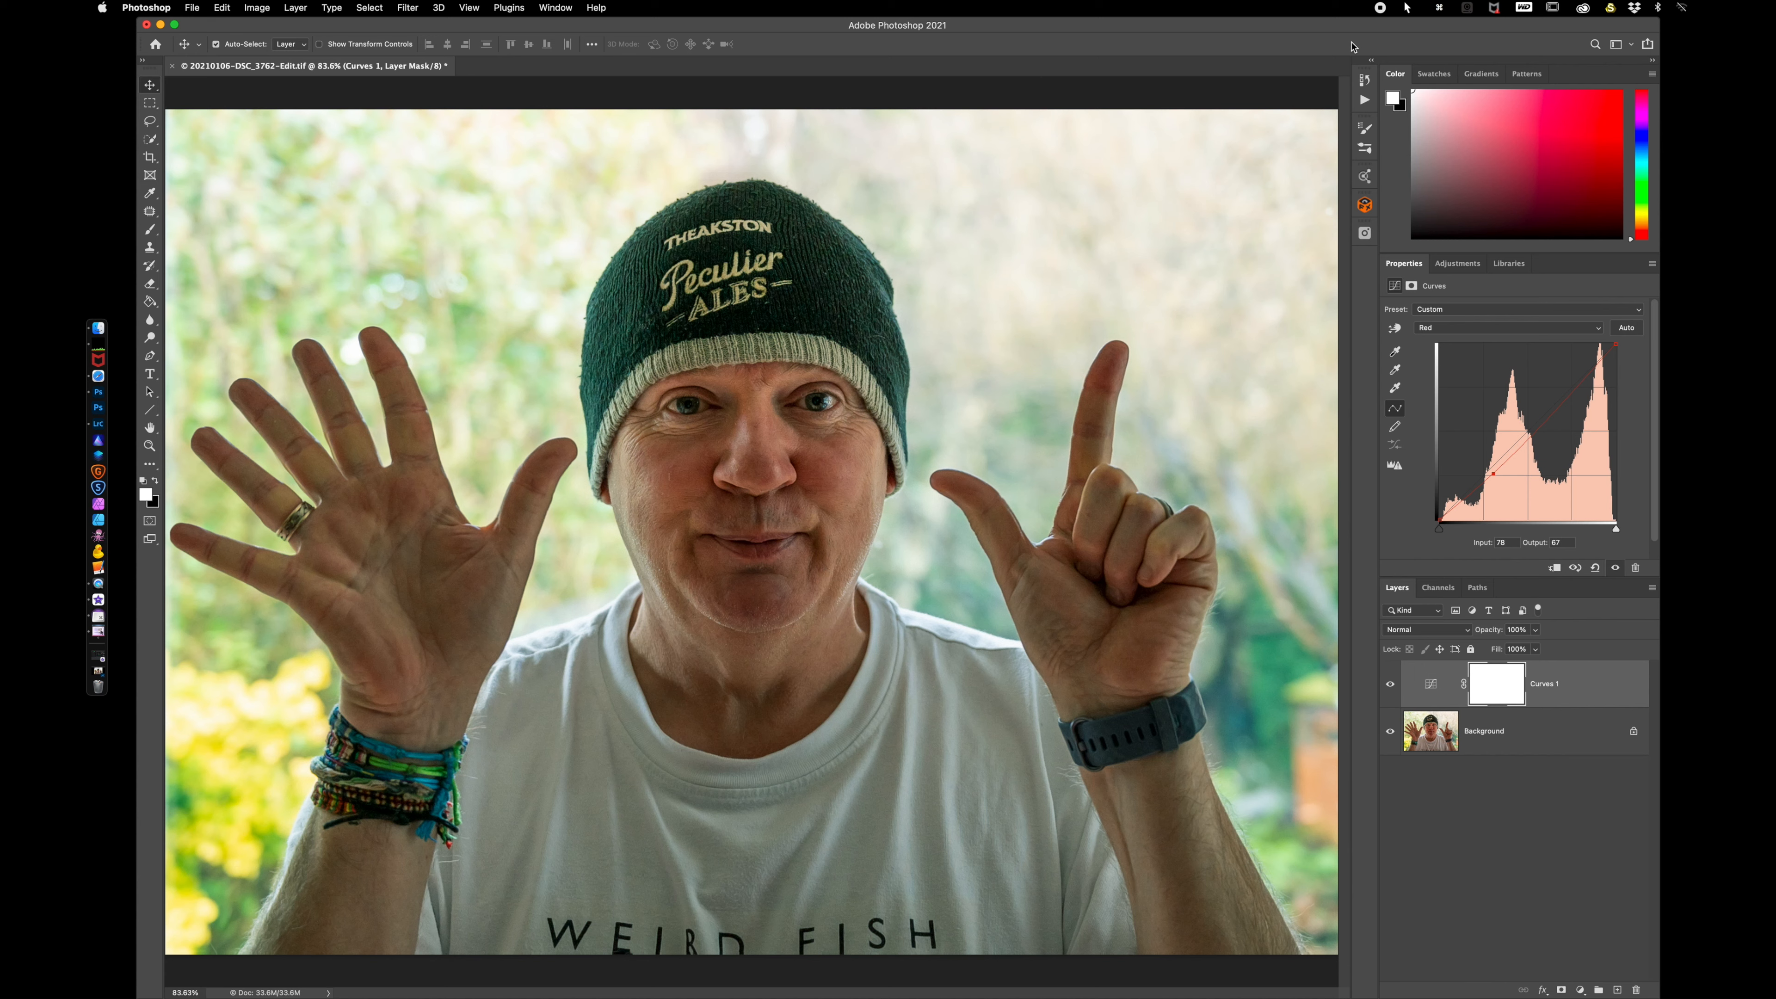
pyautogui.click(1586, 692)
pyautogui.press('BackSpace')
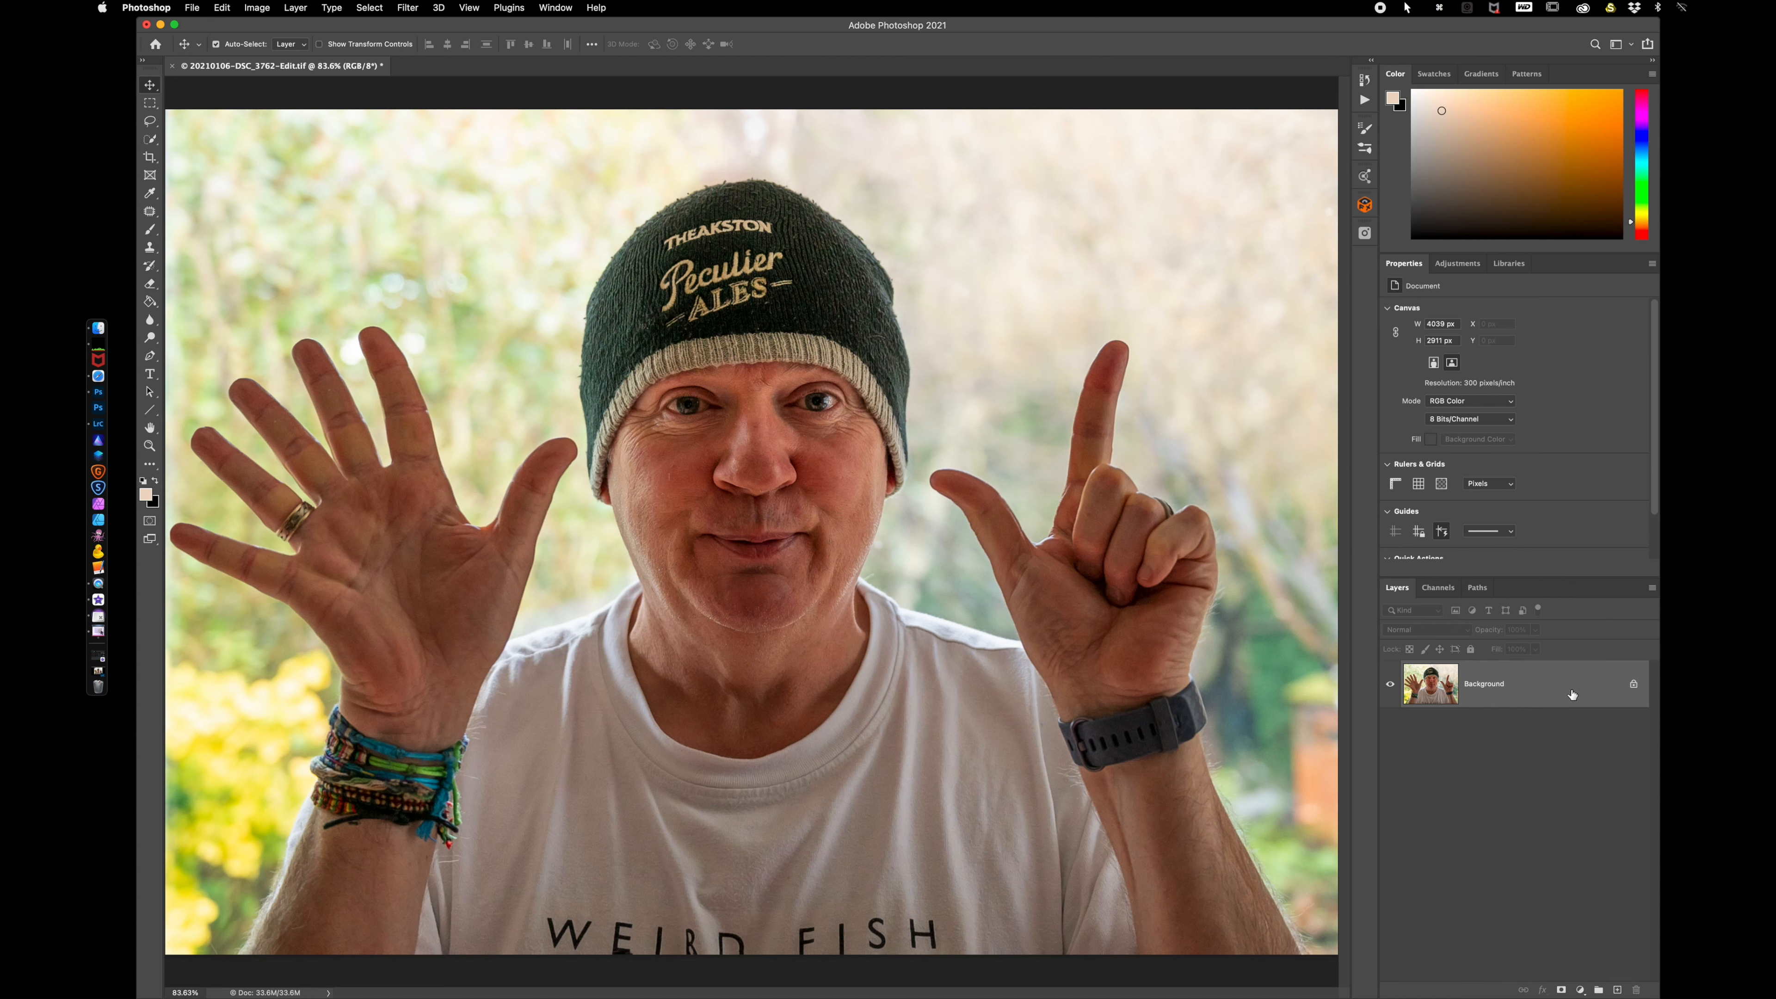
# - Duplicate the Background layer and rename the copy as "colours"
pyautogui.press('super+j')
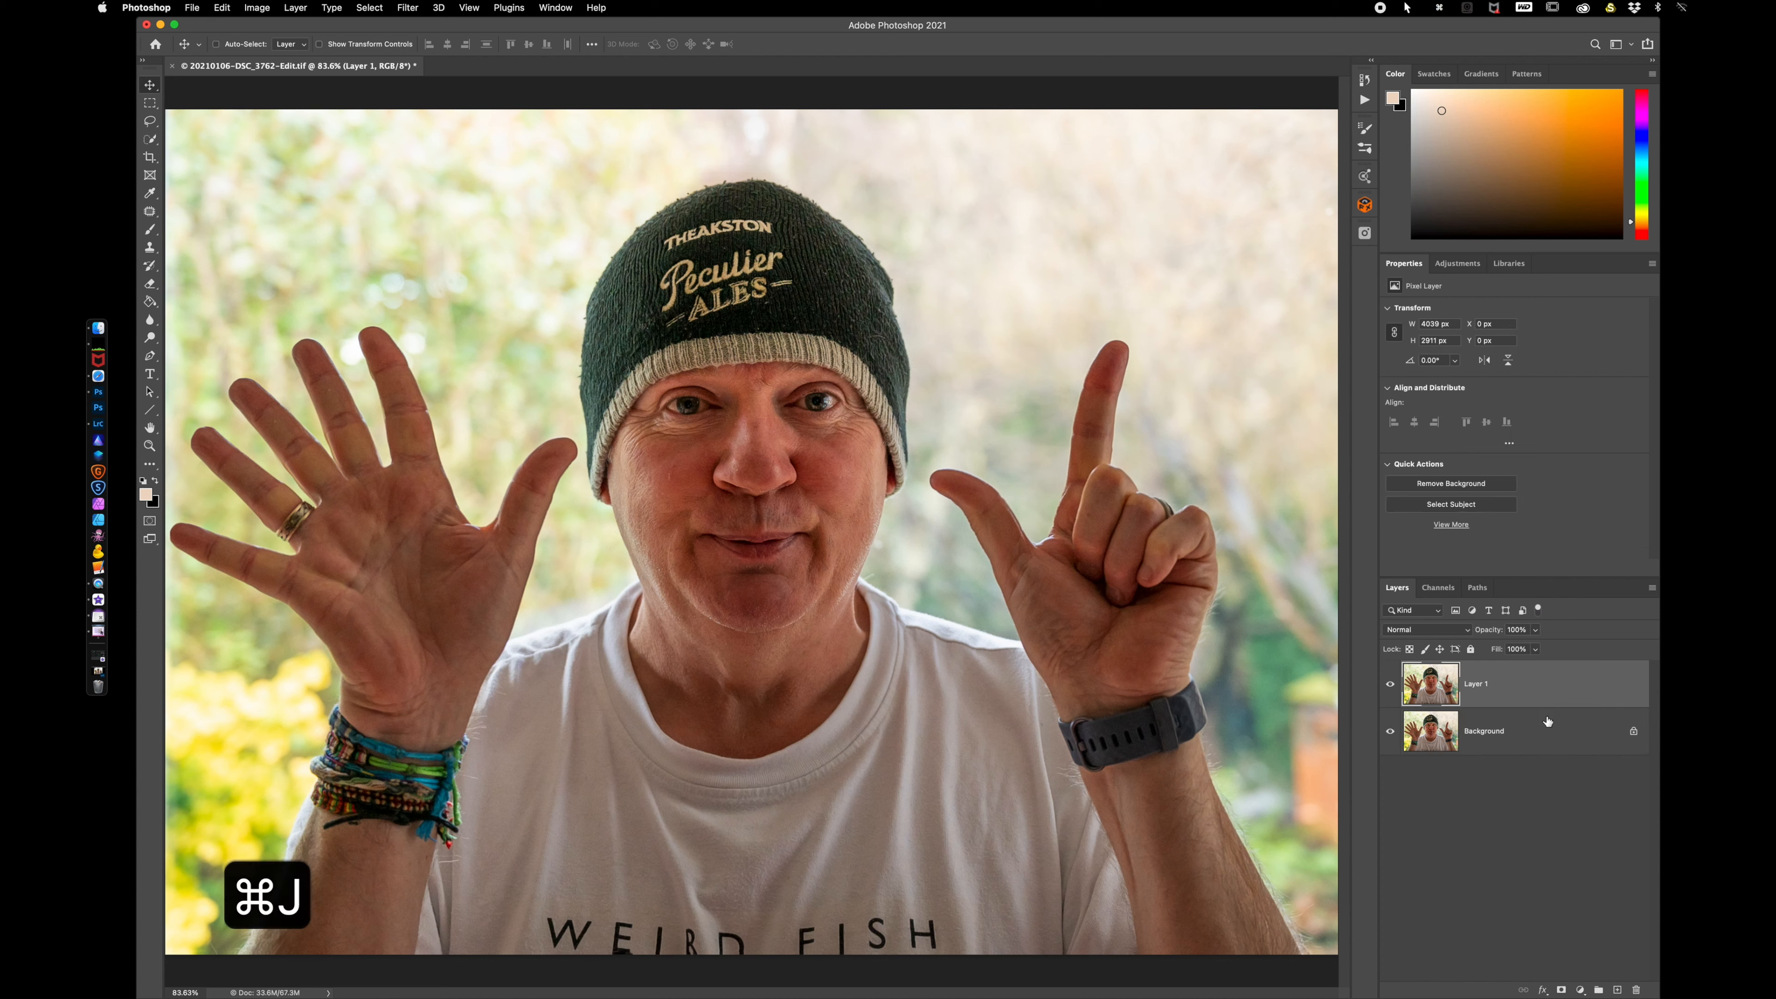
pyautogui.doubleClick(1481, 684)
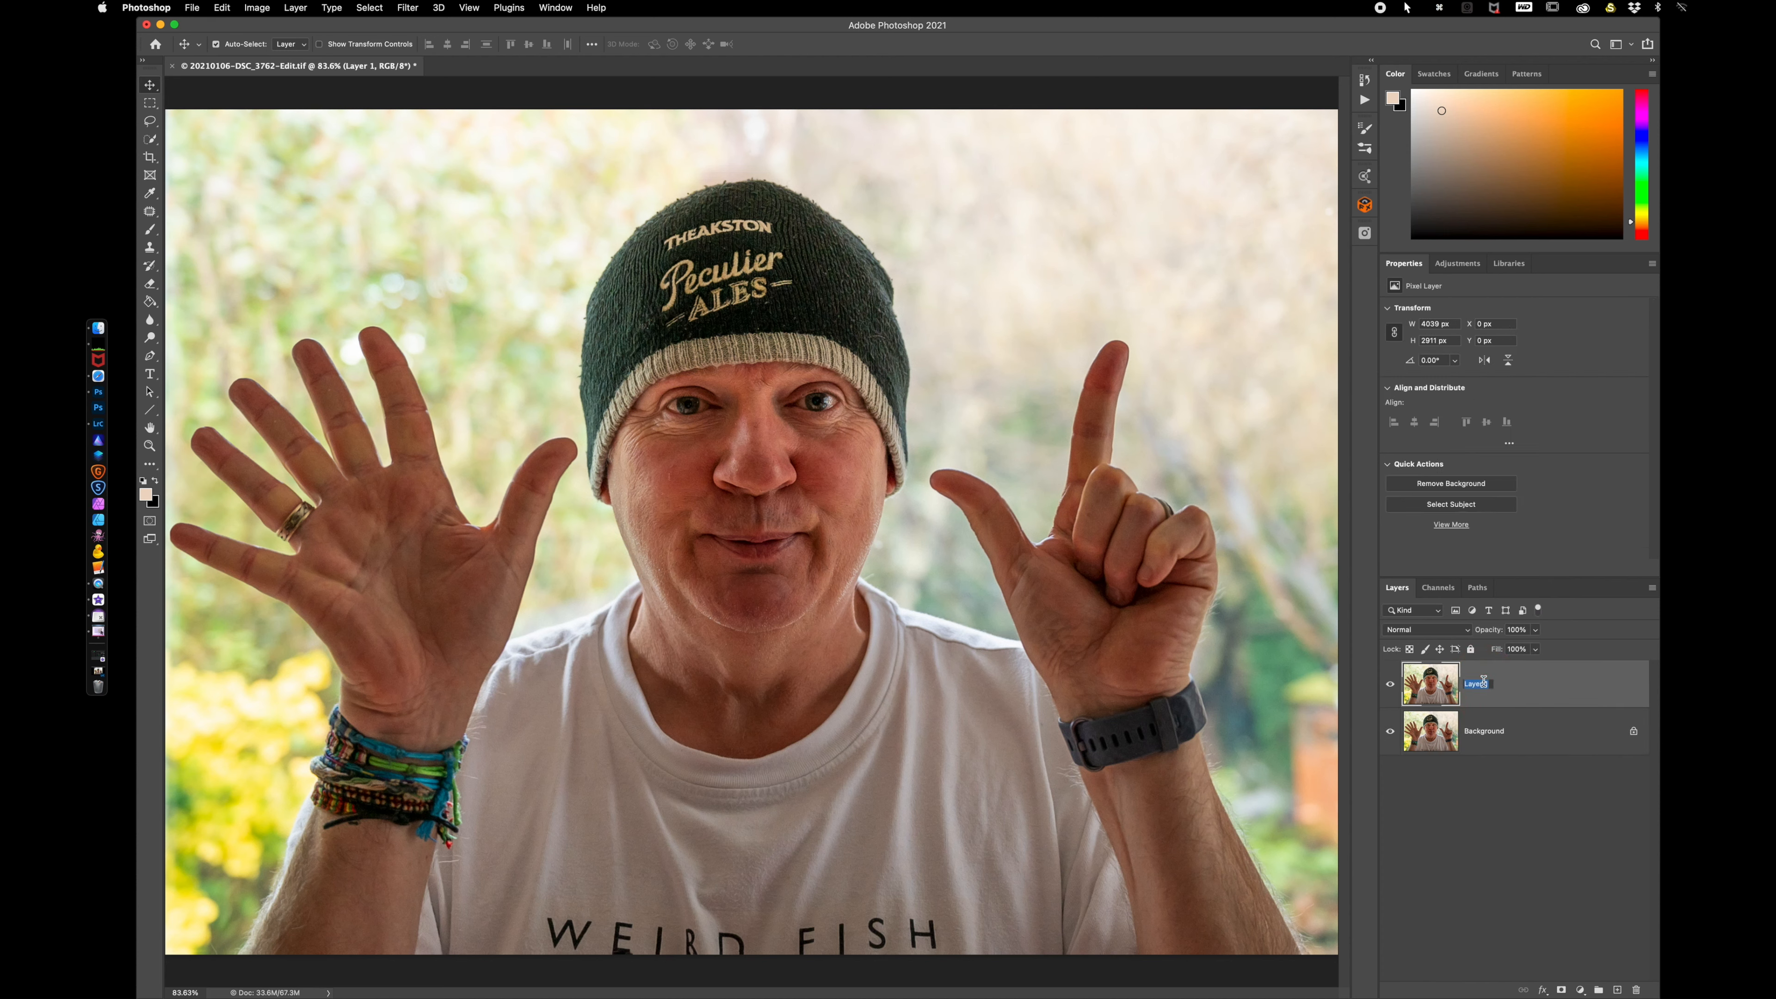
pyautogui.write('colours')
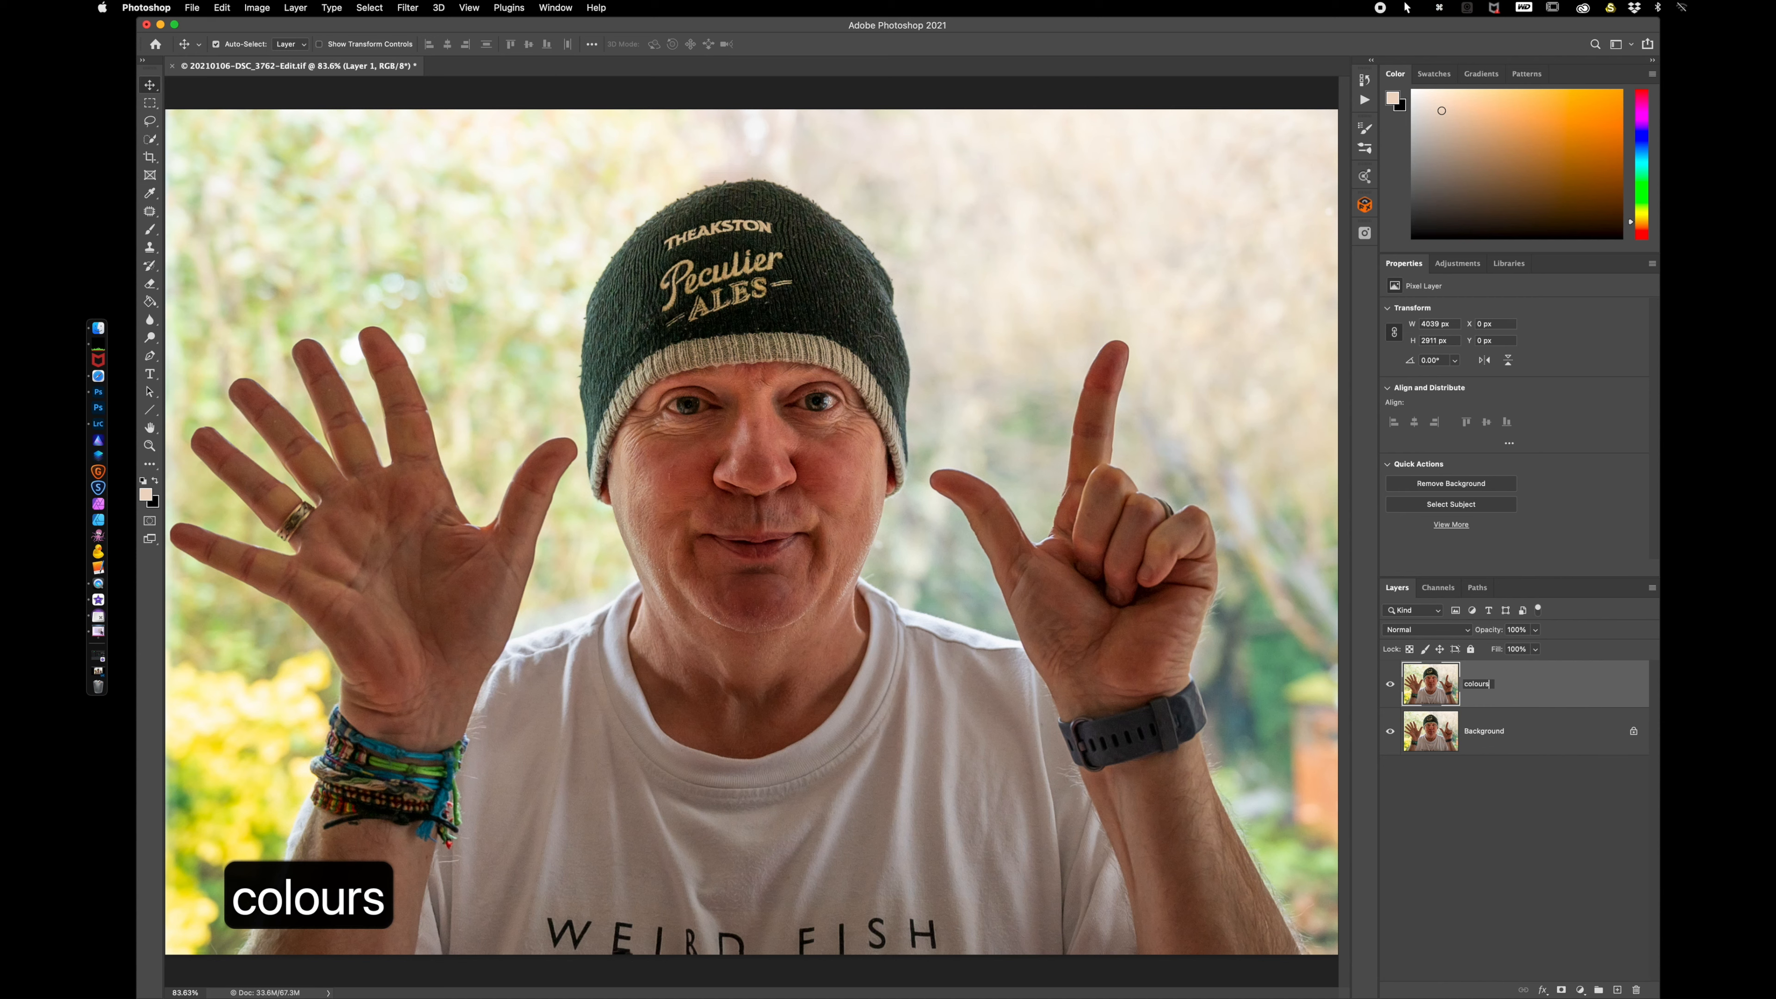
pyautogui.press('Return')
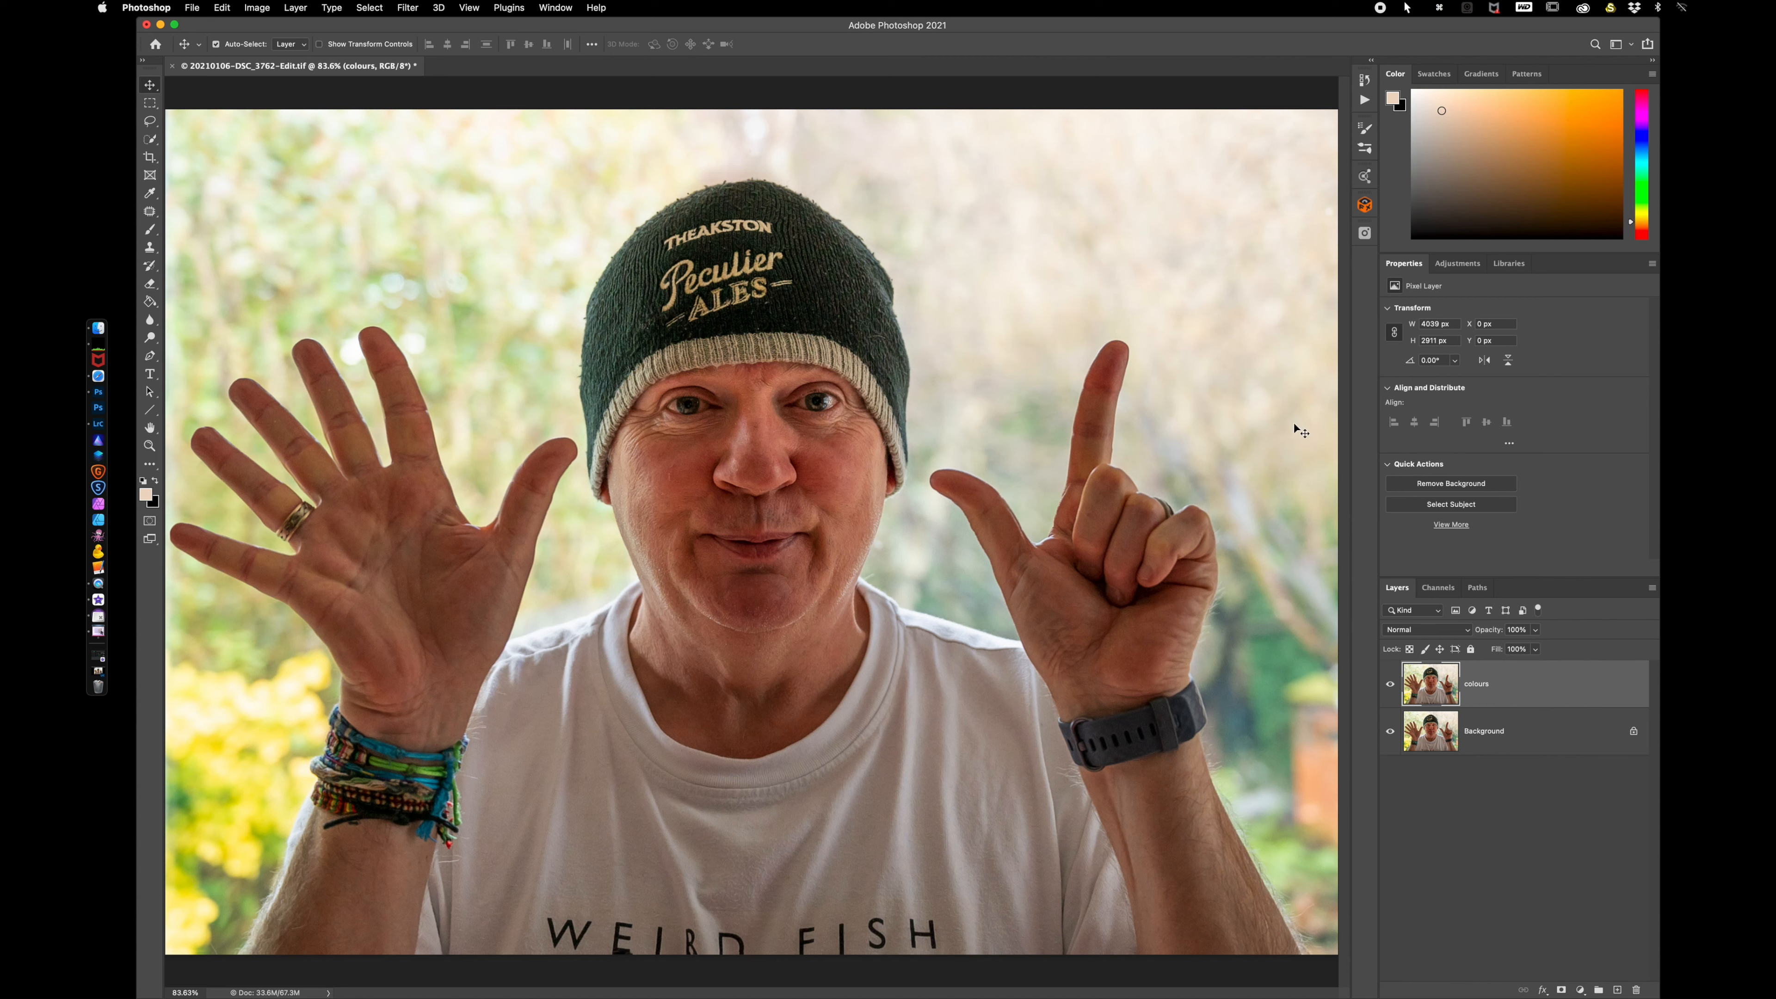
# - Apply a Gaussian Blur with a radius of 14.8 pixels to the colours layer
pyautogui.click(410, 8)
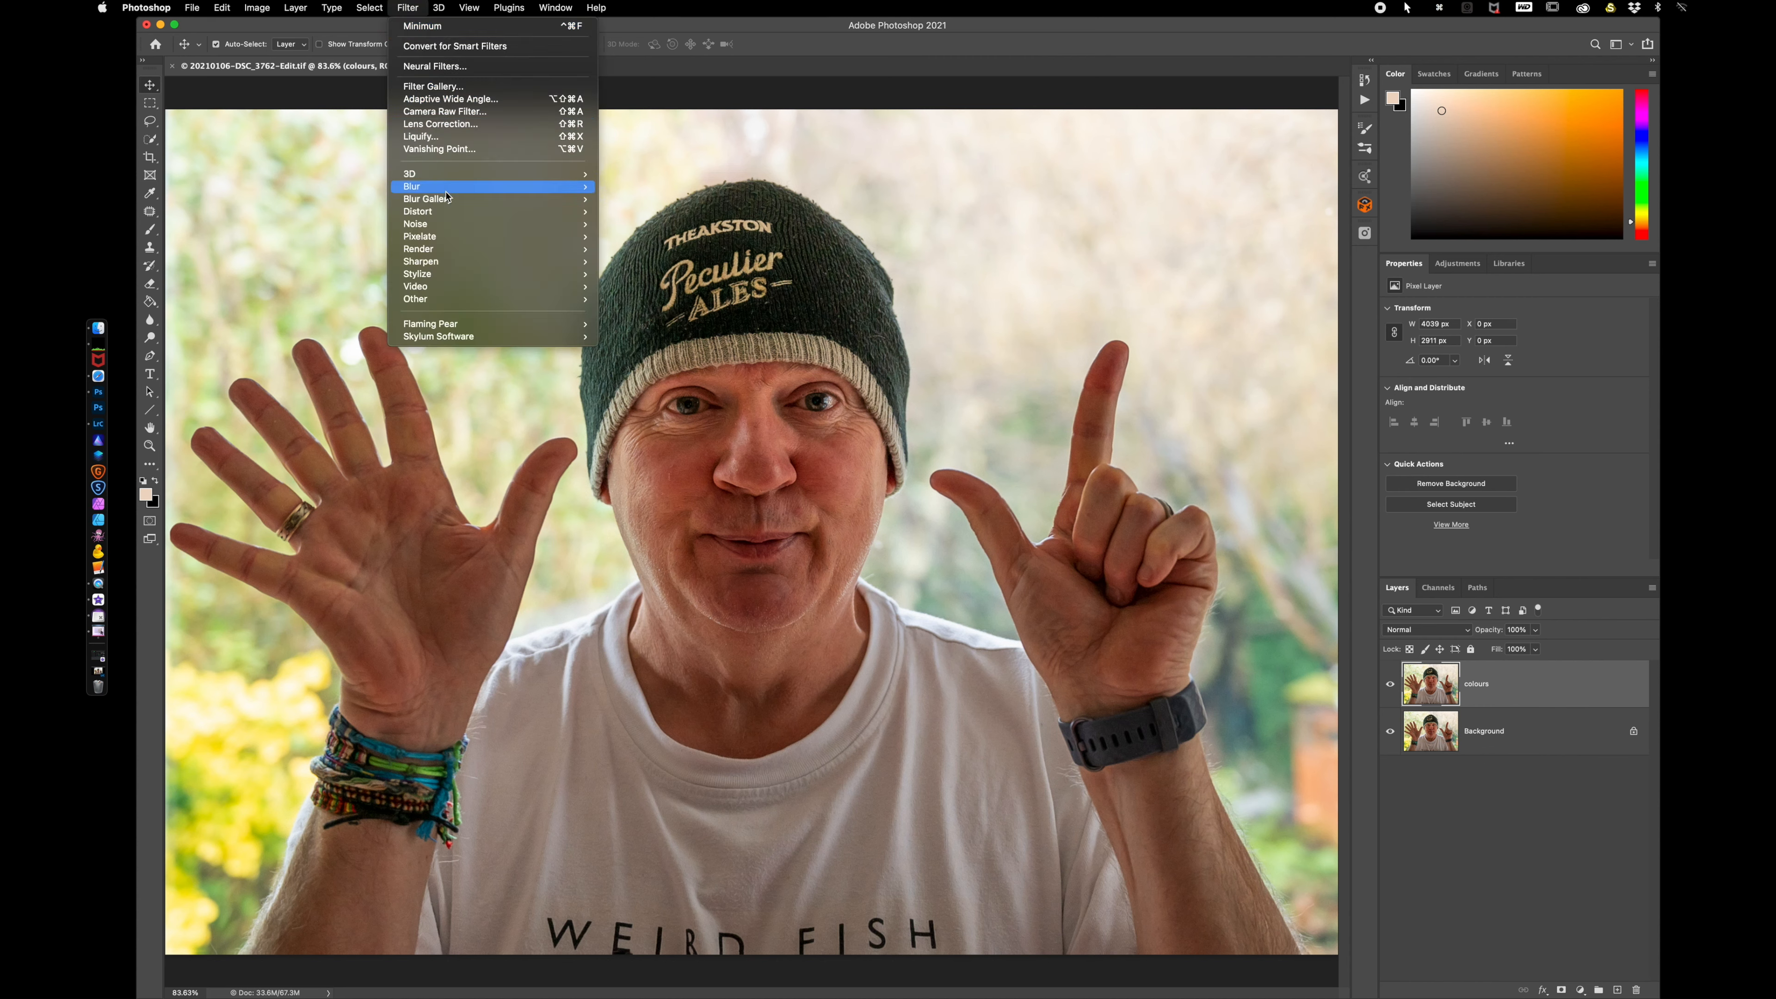
pyautogui.moveTo(451, 188)
pyautogui.click(690, 238)
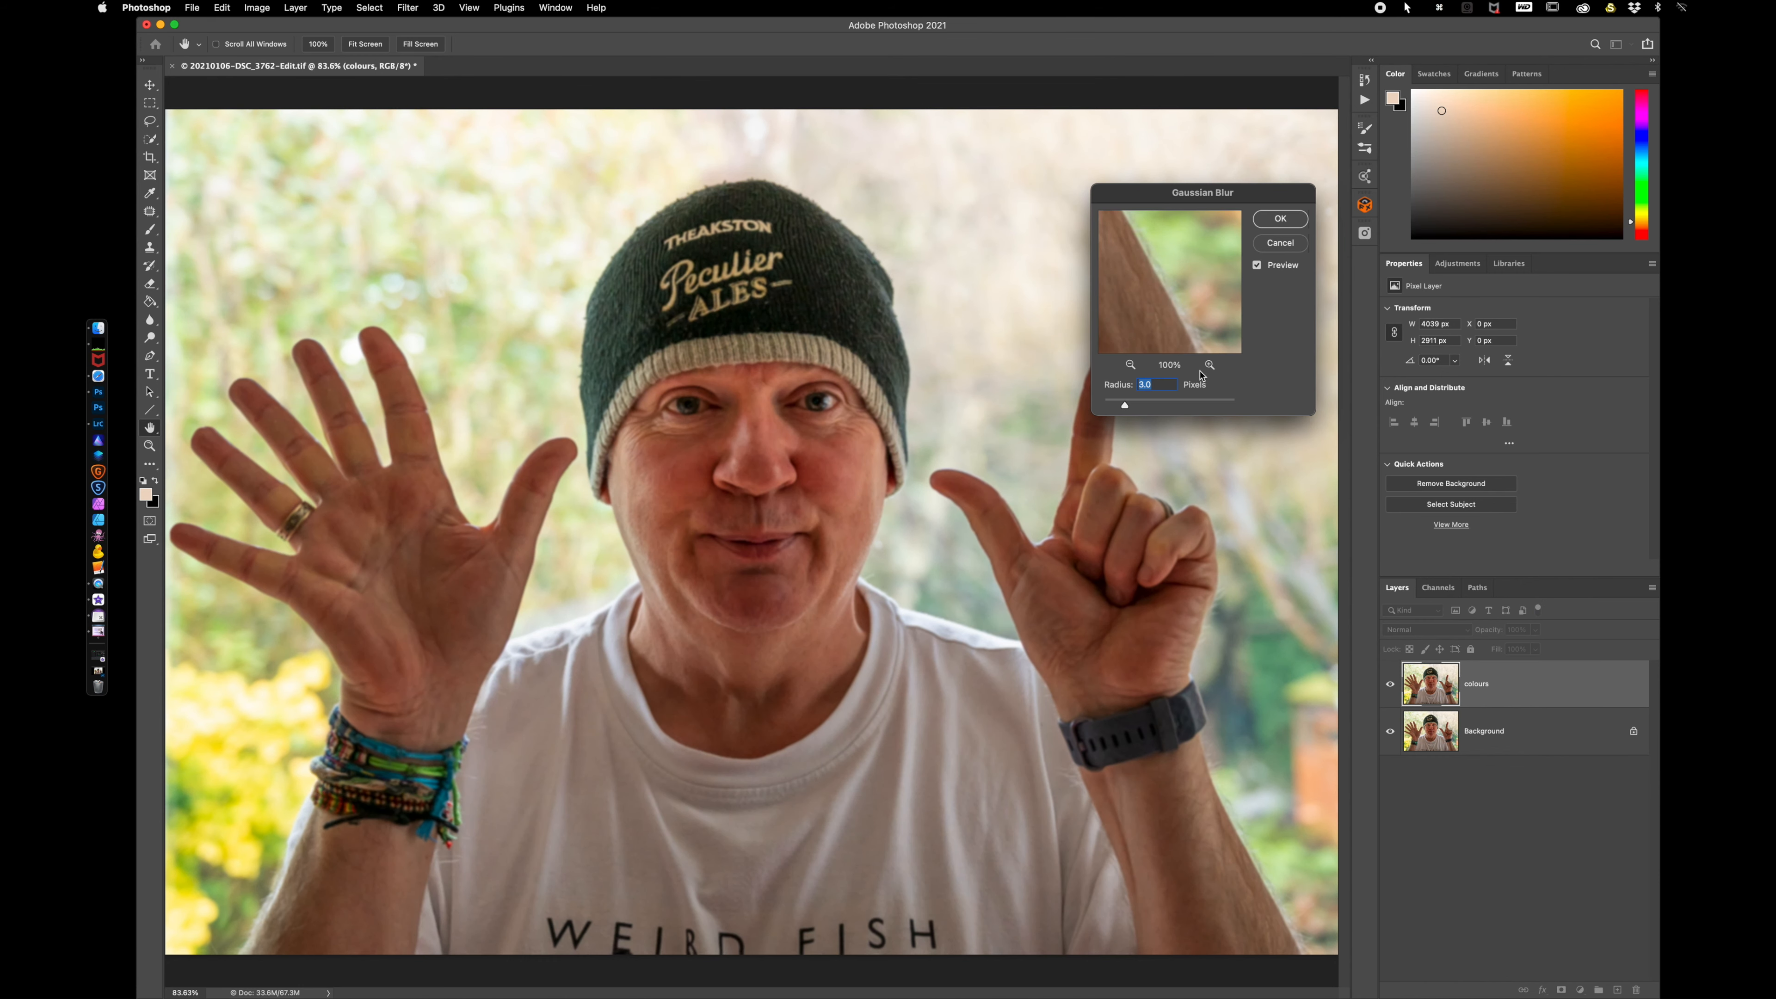
pyautogui.moveTo(1124, 405); pyautogui.dragTo(1159, 408)
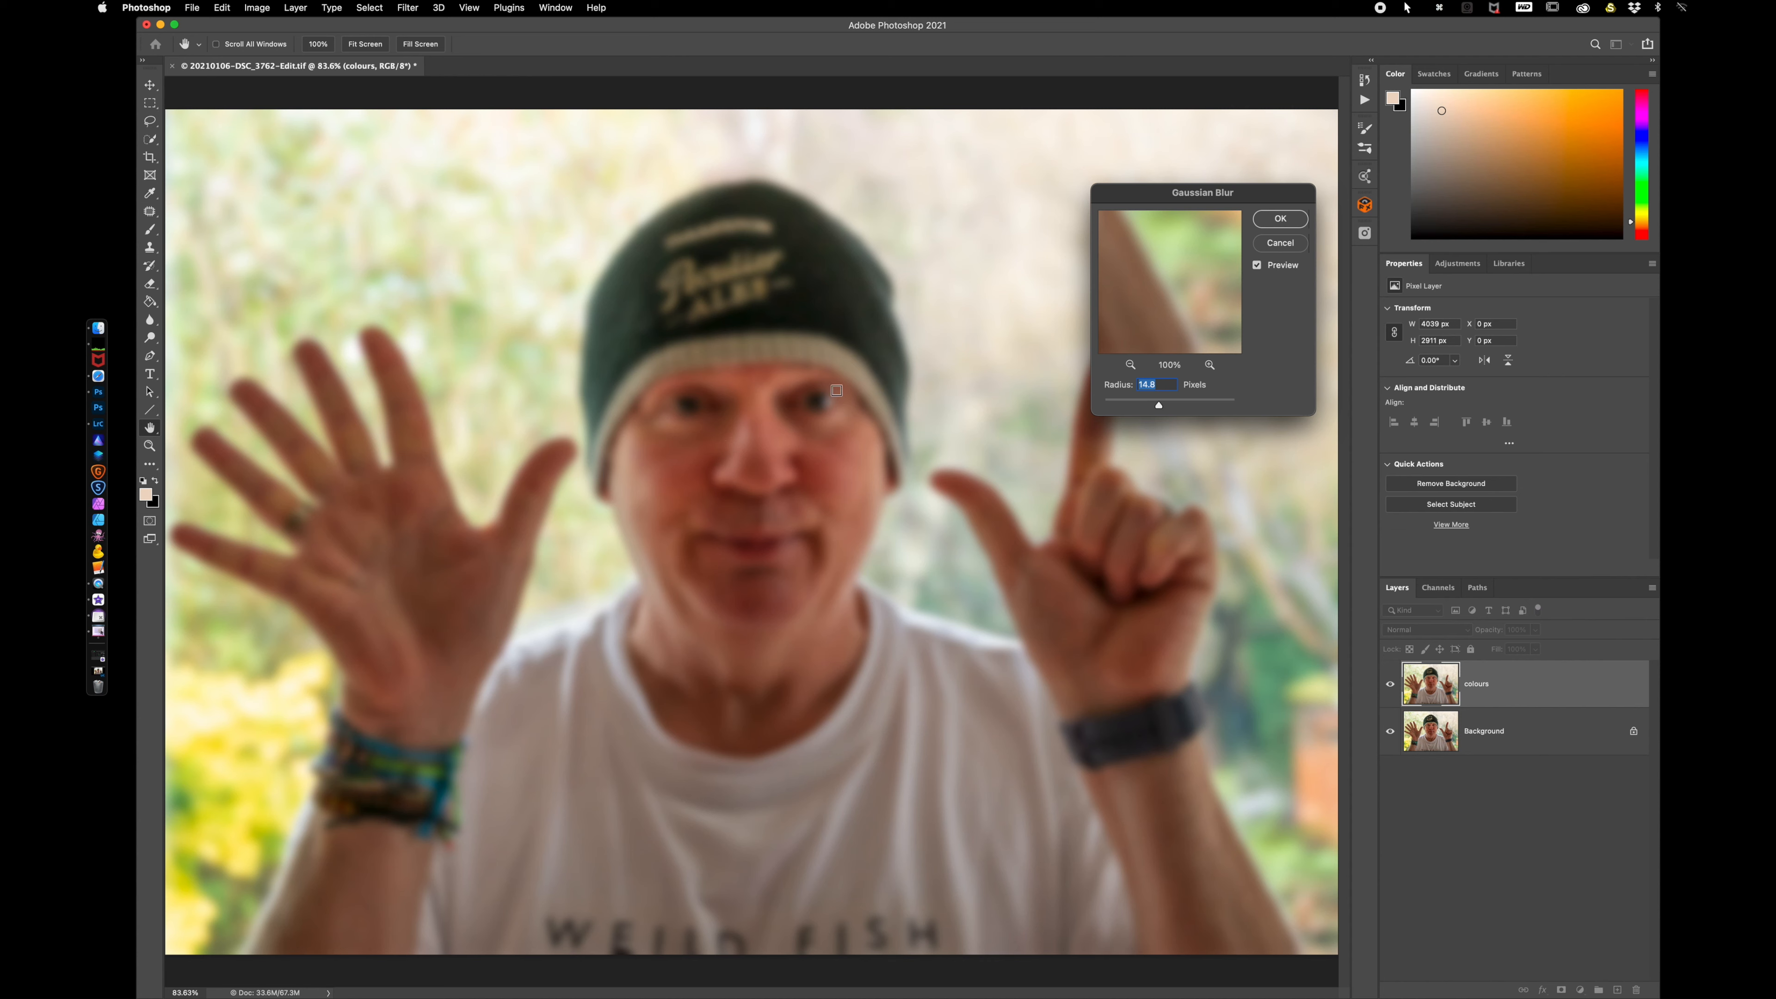
pyautogui.click(1280, 219)
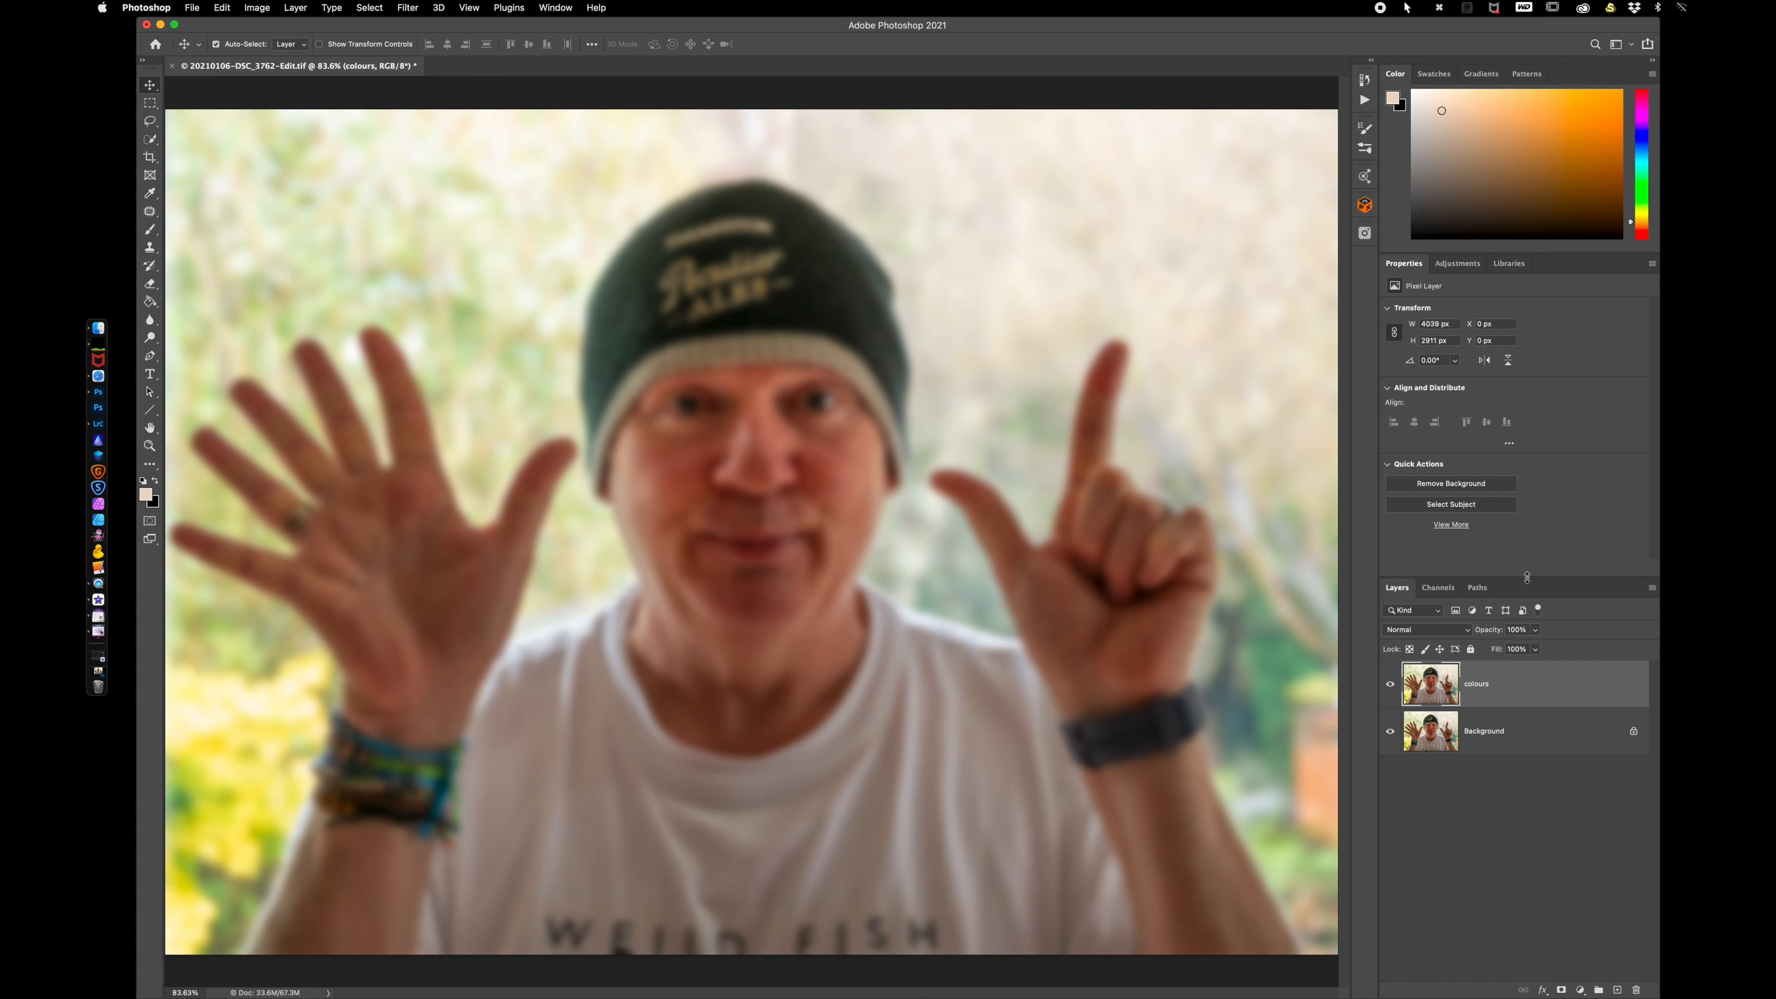
# - Duplicate the Background layer, move the copy to the top of the layer stack and rename it "texture"
pyautogui.click(1528, 739)
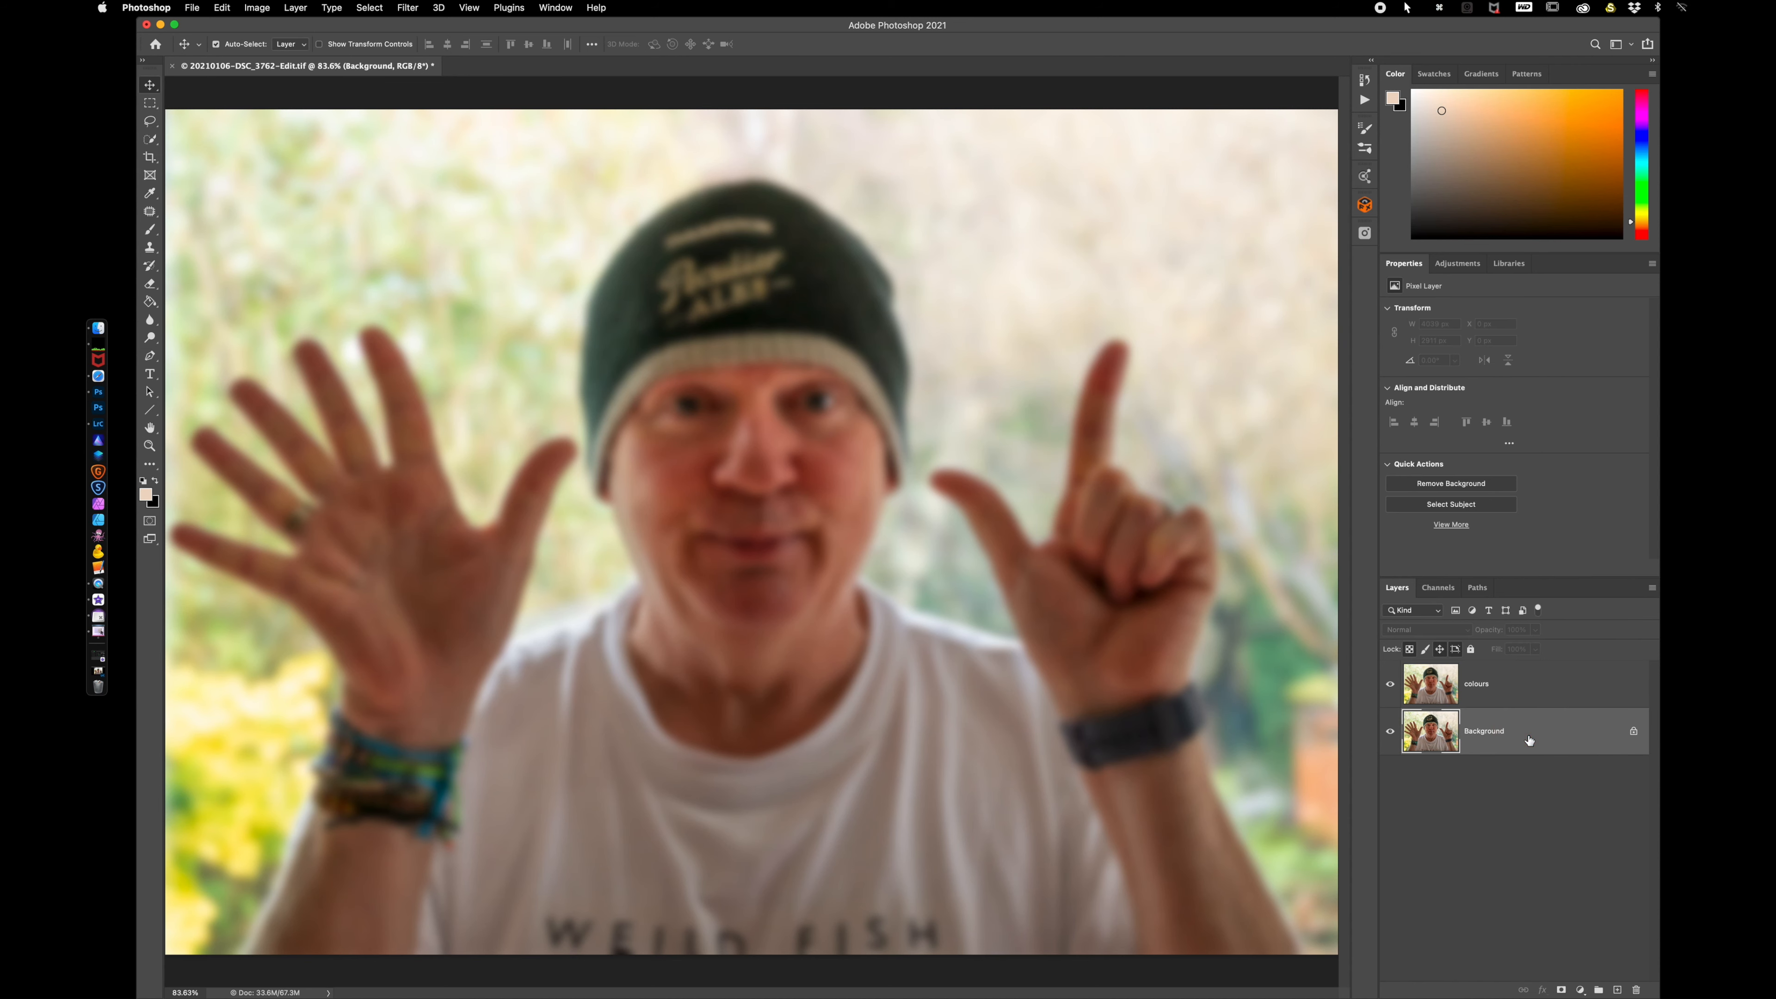
pyautogui.press('cmd+j')
pyautogui.moveTo(1529, 740); pyautogui.dragTo(1492, 689)
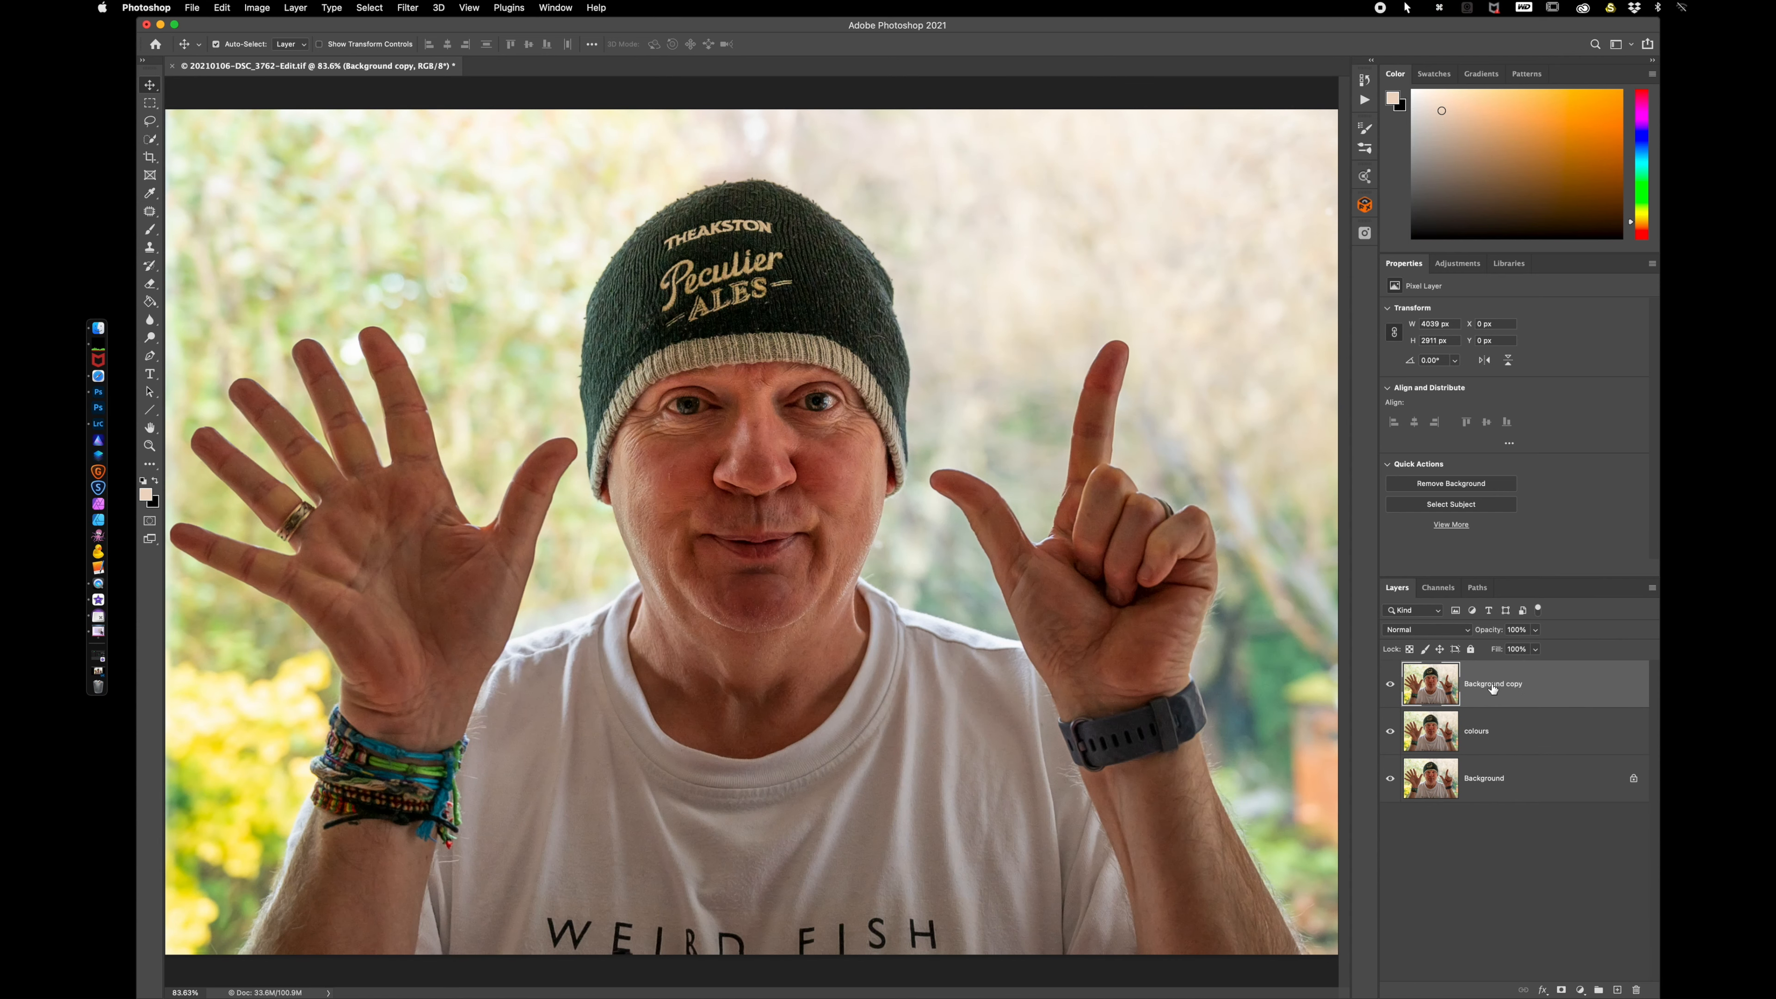
pyautogui.doubleClick(1493, 684)
pyautogui.write('texture')
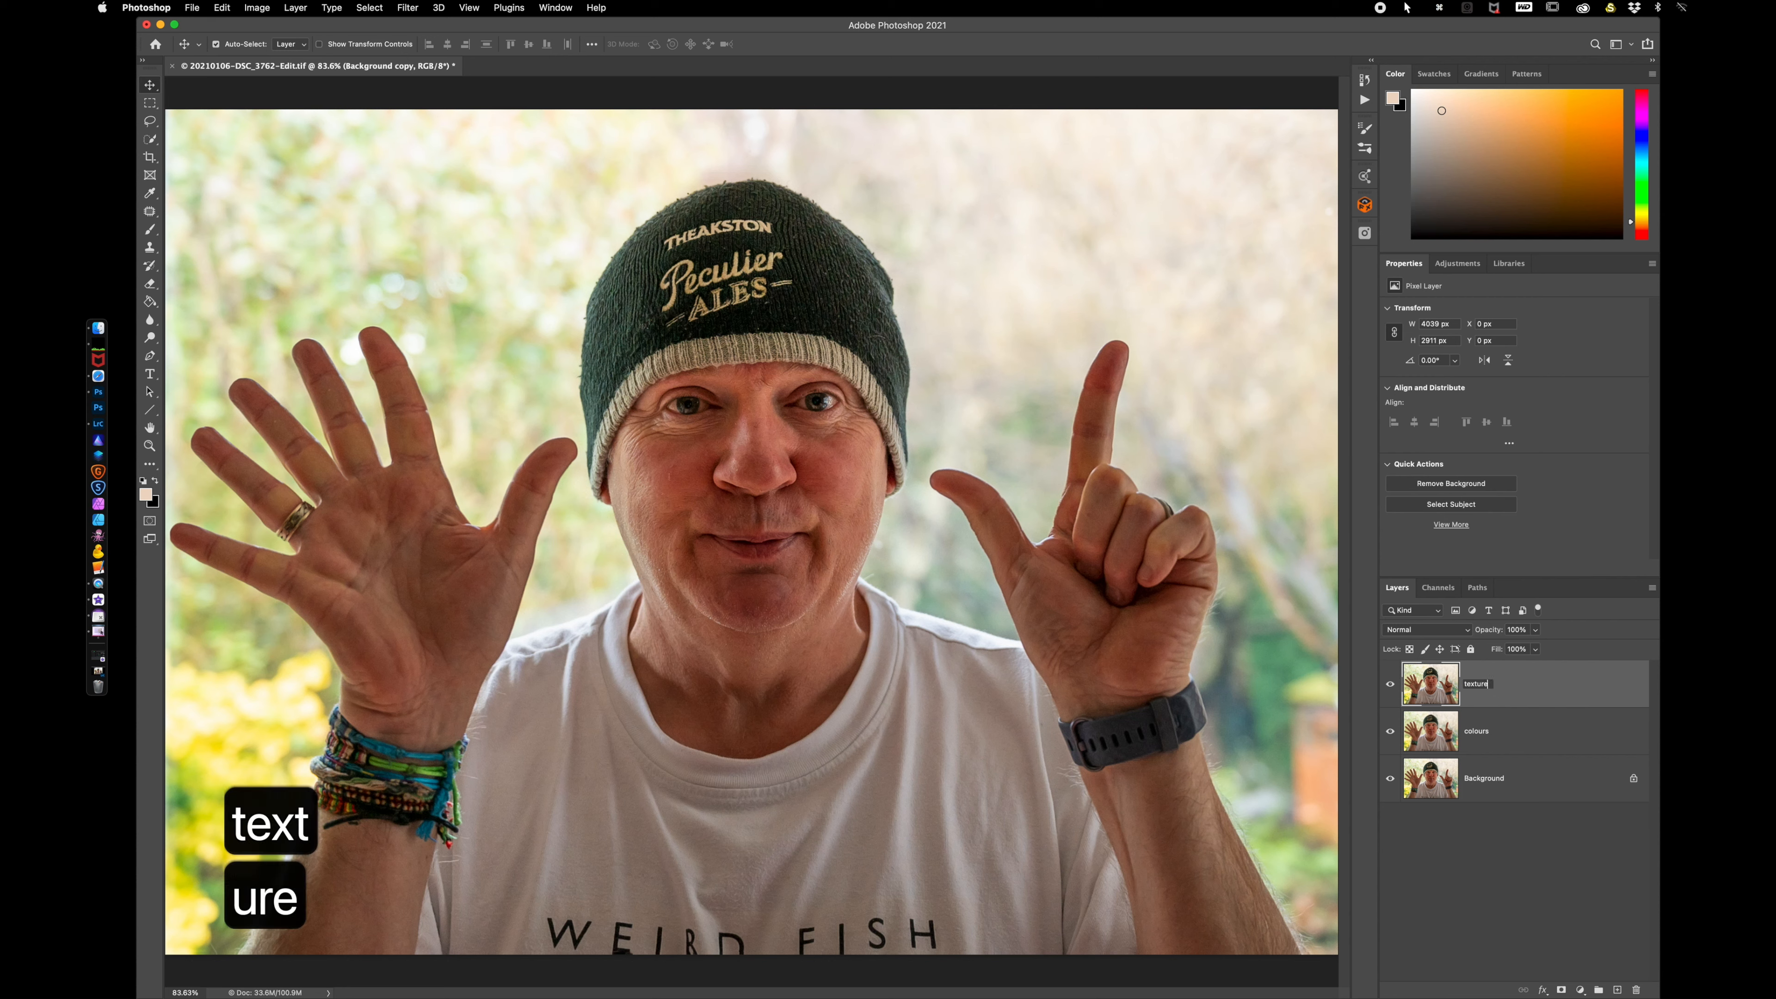
pyautogui.press('Return')
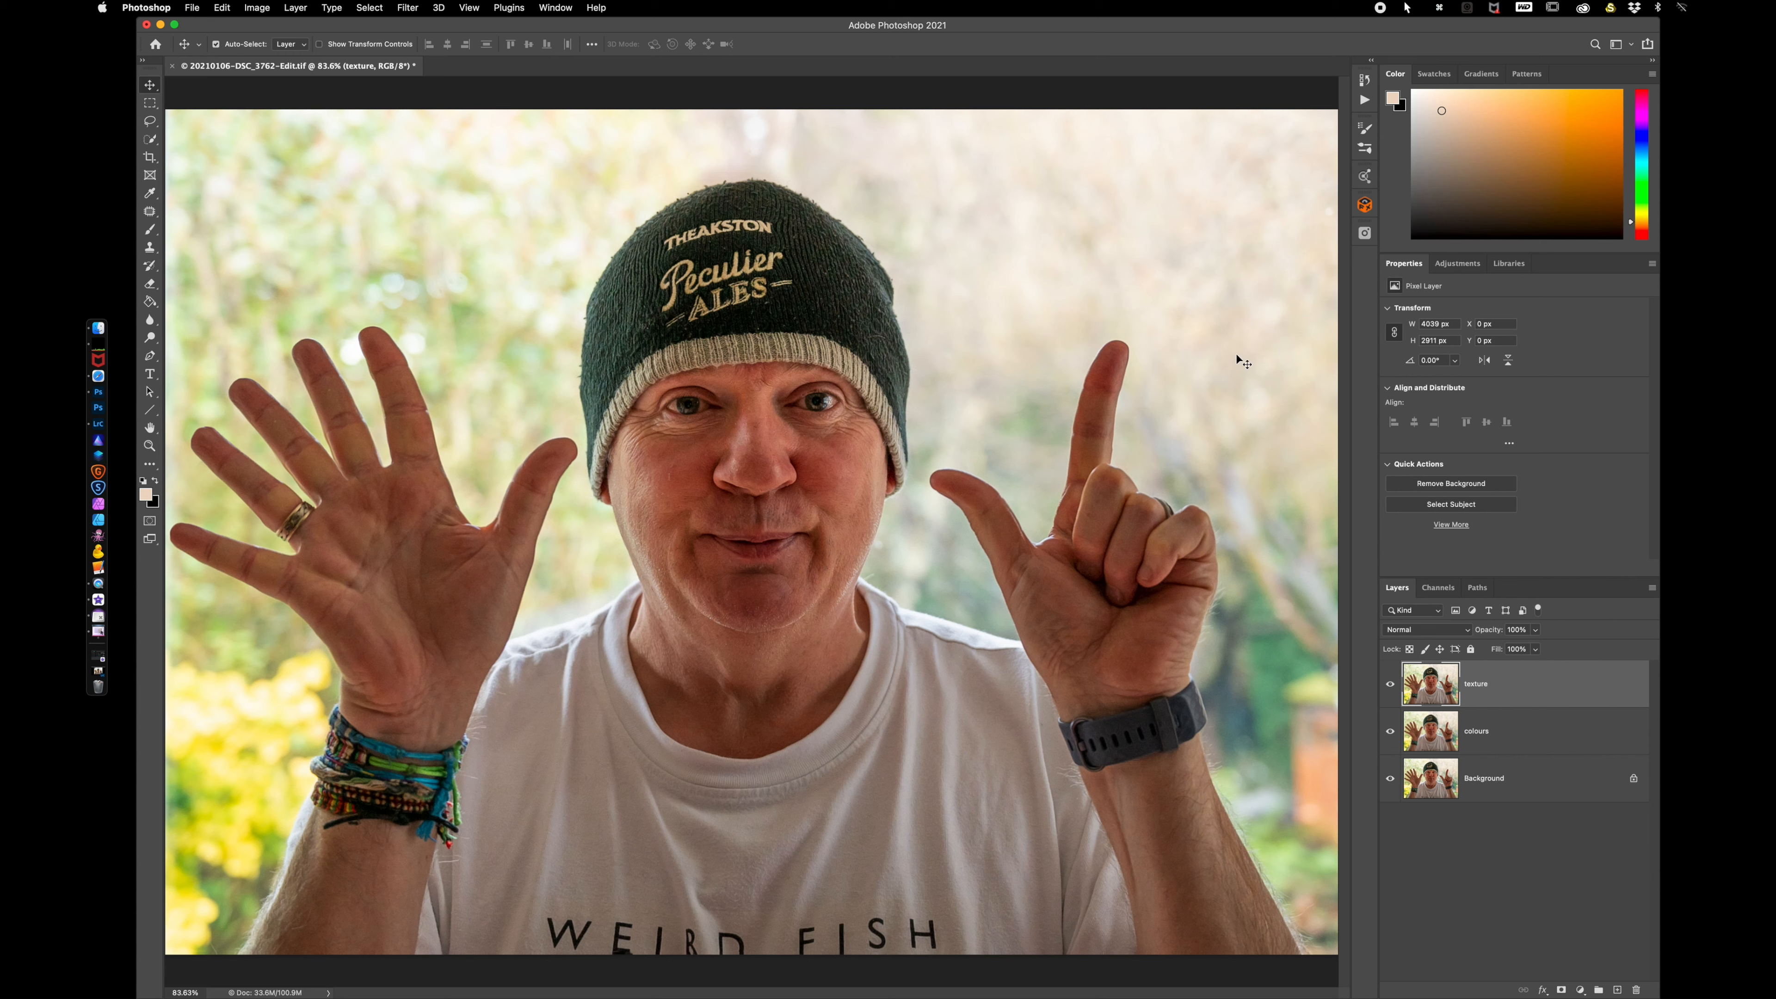
# - Use Apply Image on the texture layer with the colours layer as source, Subtract blending, scale 2 and offset 128
pyautogui.click(258, 8)
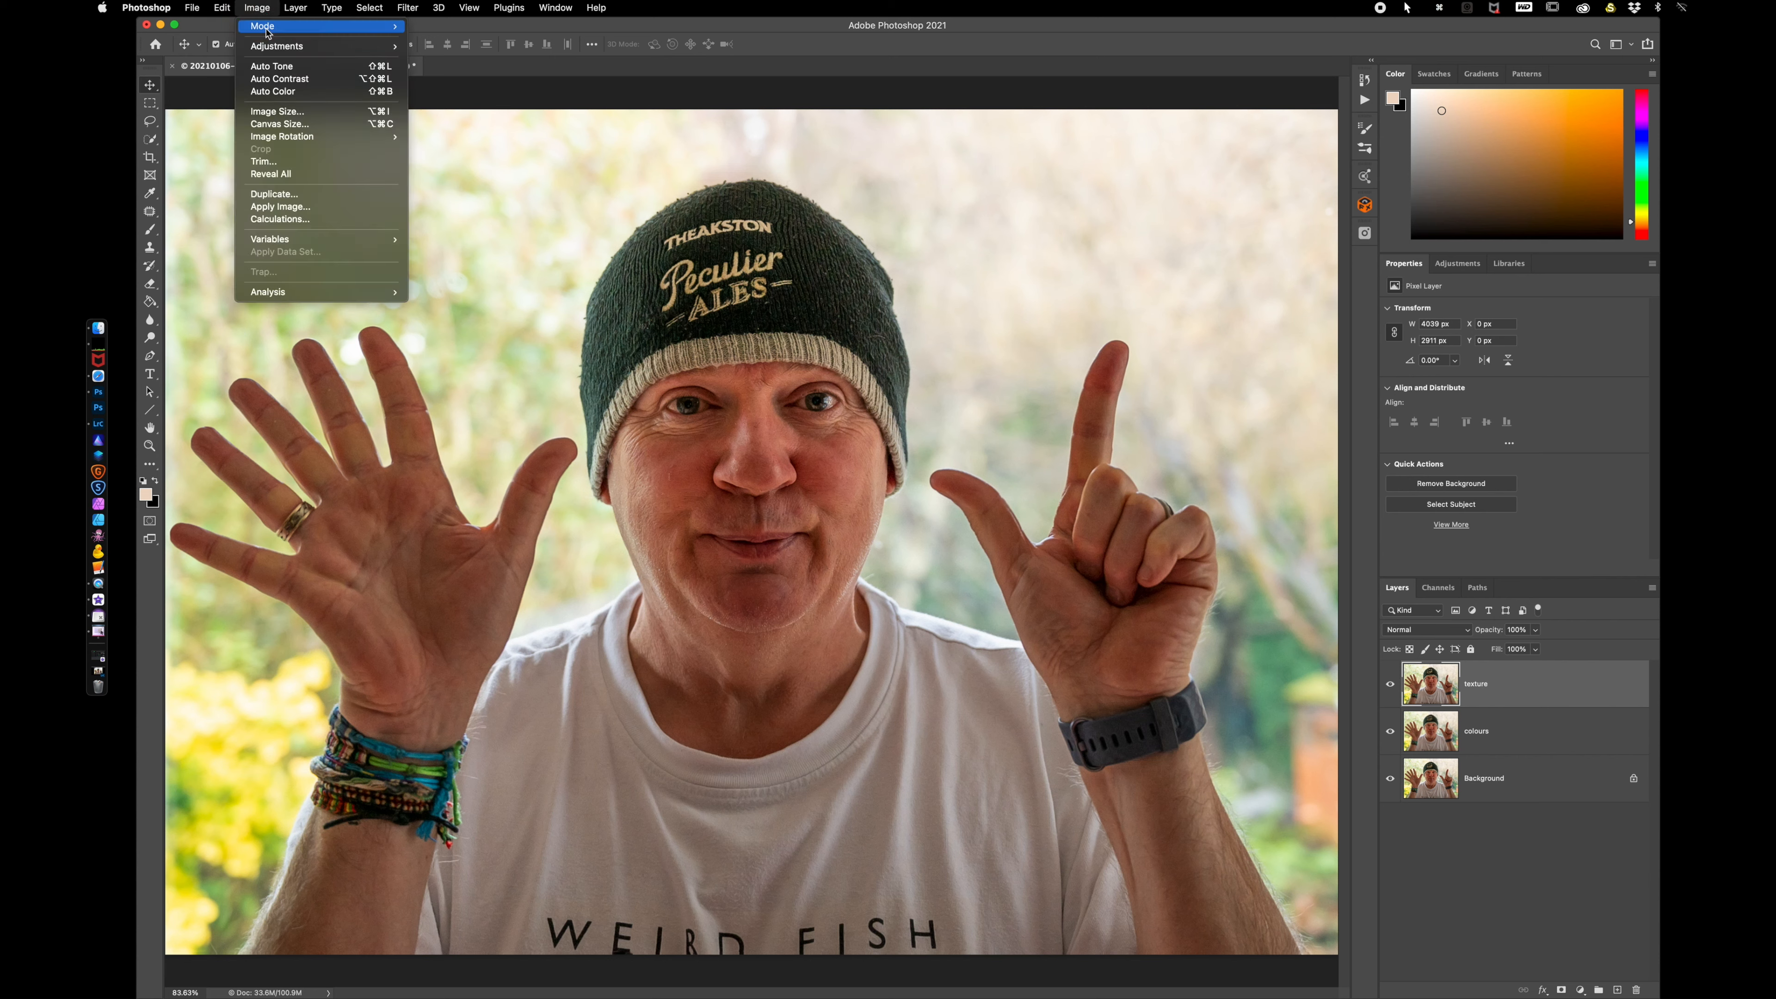
pyautogui.click(310, 209)
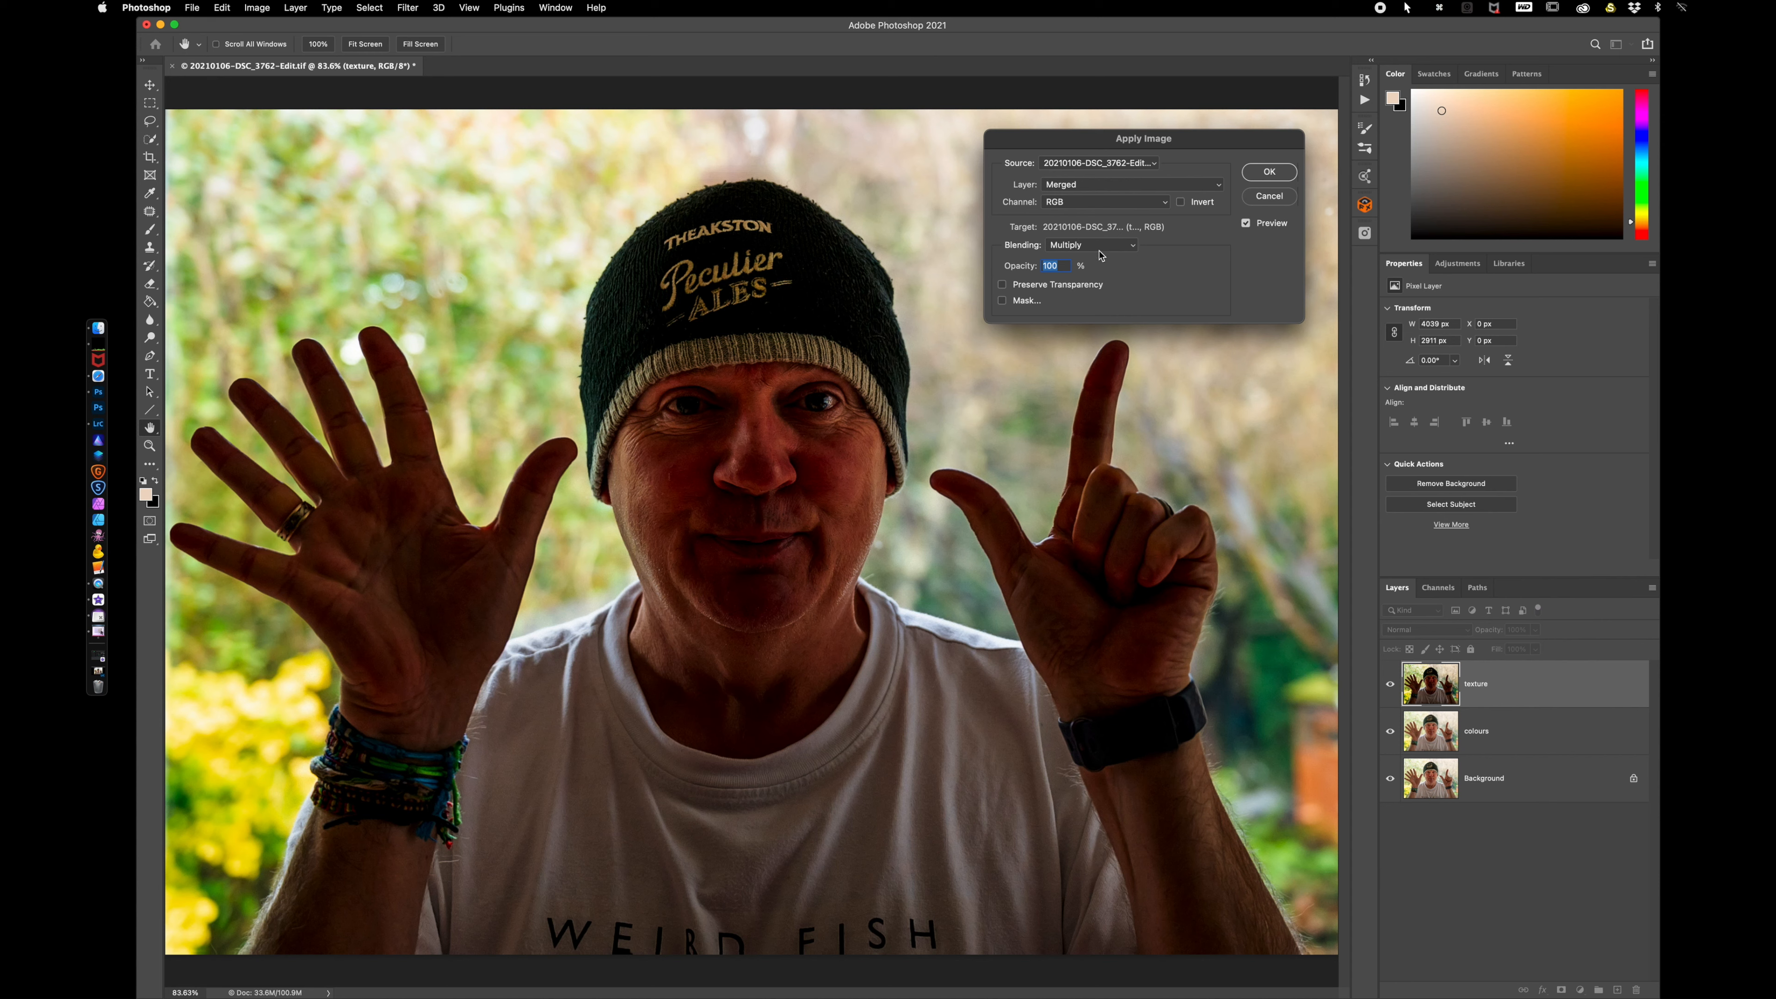
pyautogui.click(1111, 187)
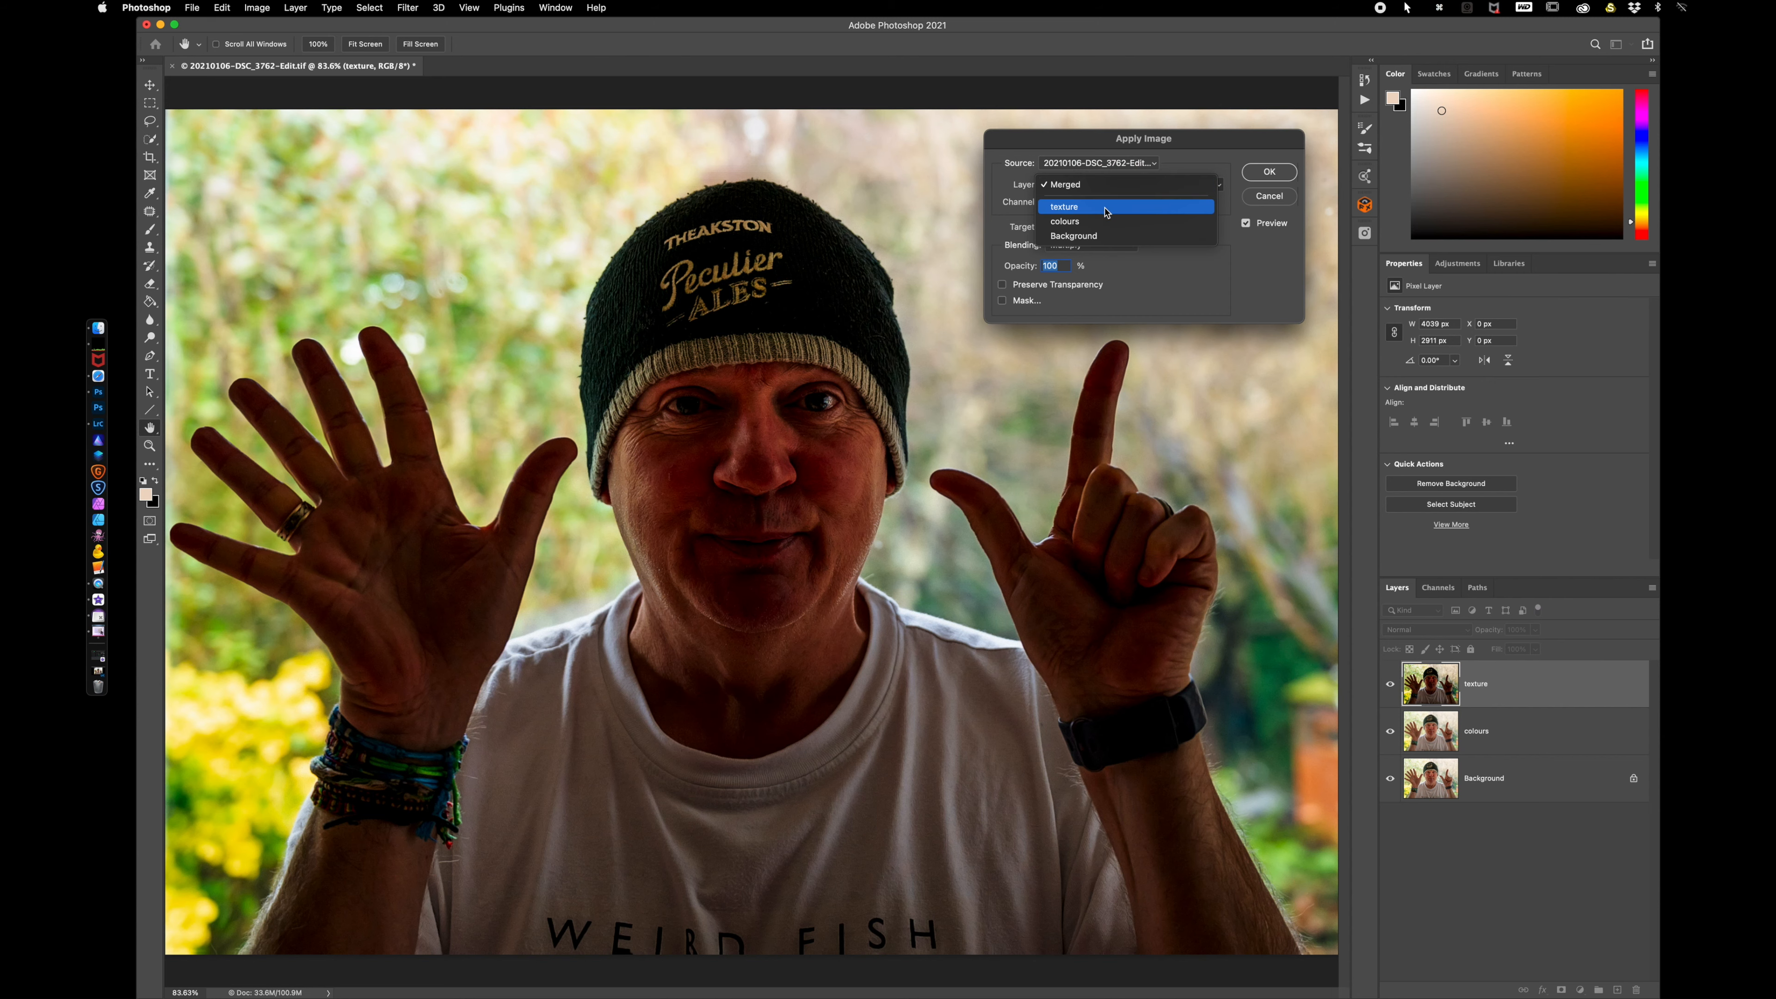
pyautogui.click(1128, 222)
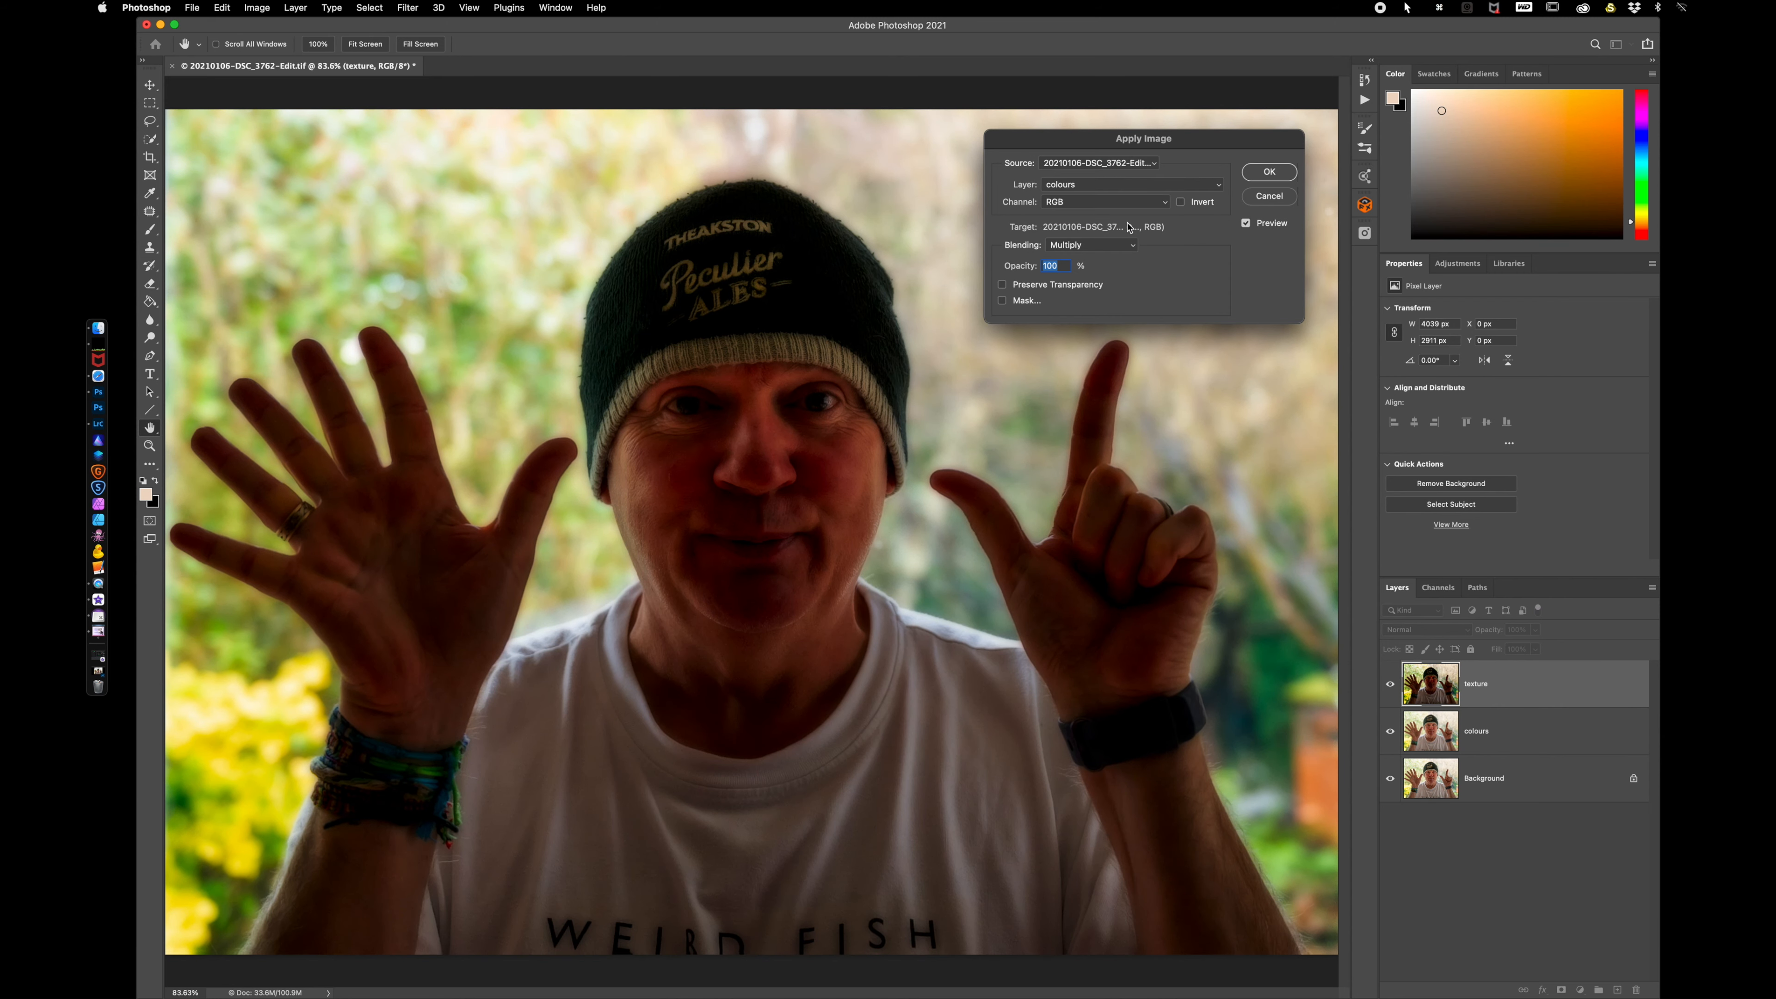
pyautogui.click(1099, 245)
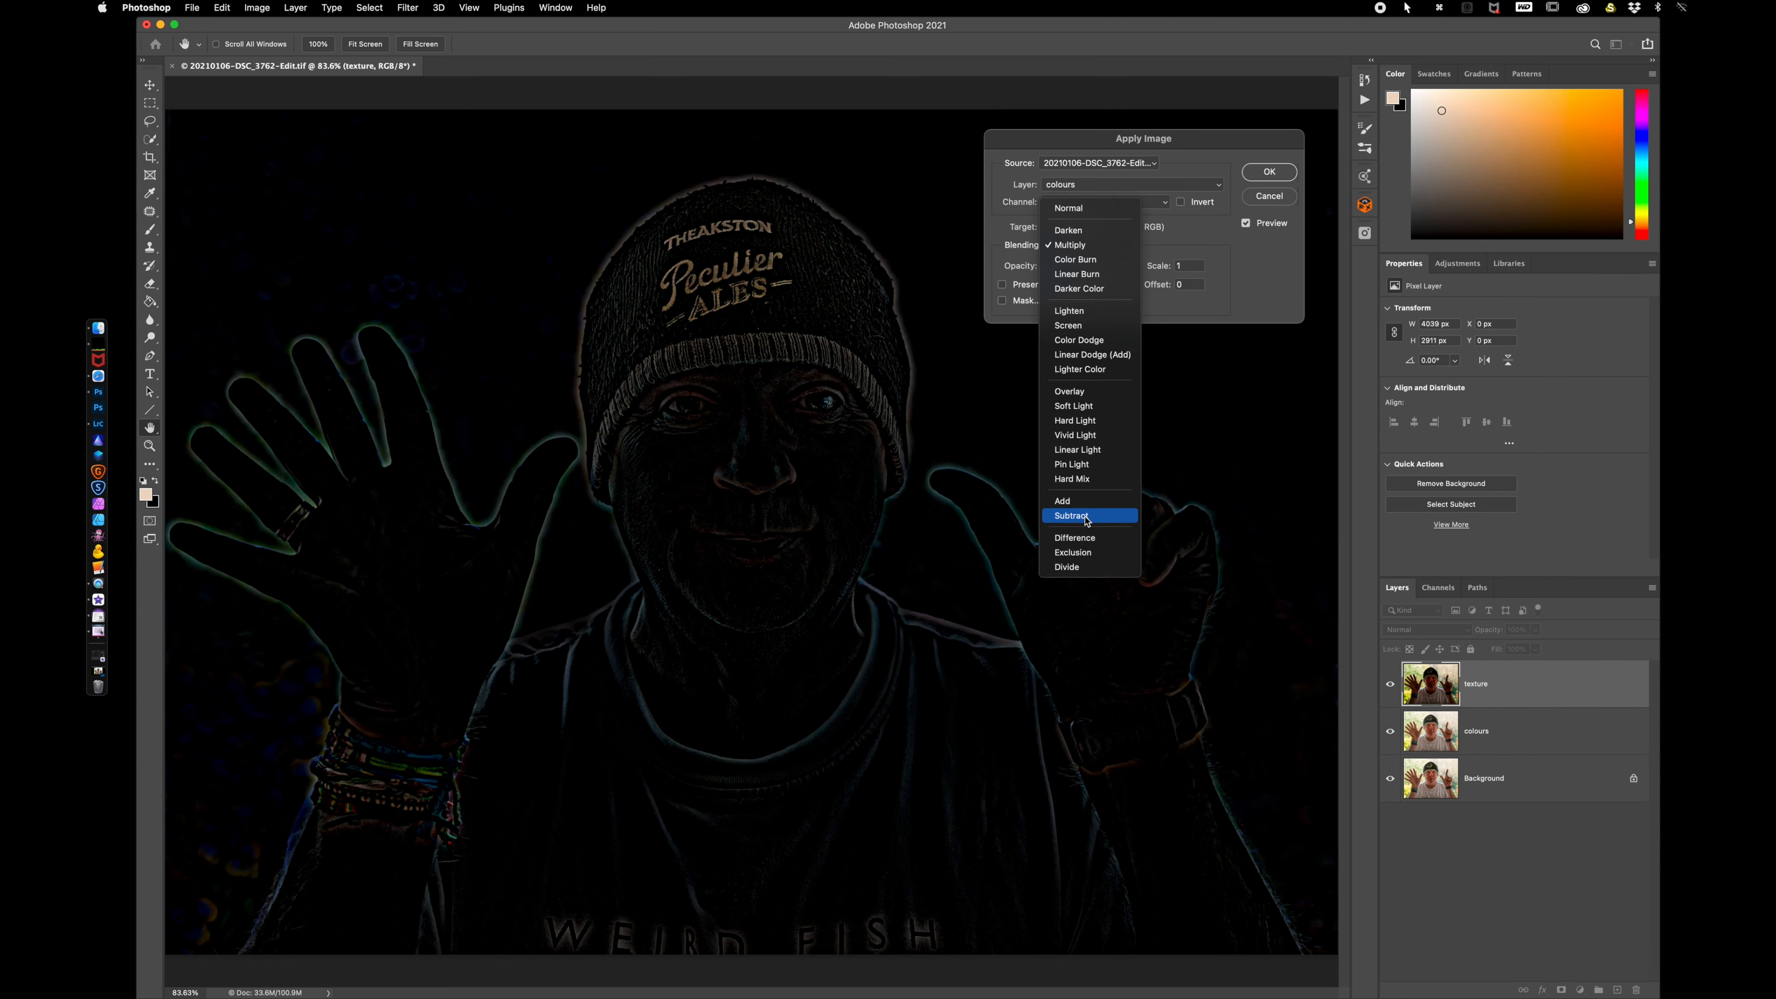
pyautogui.click(1086, 518)
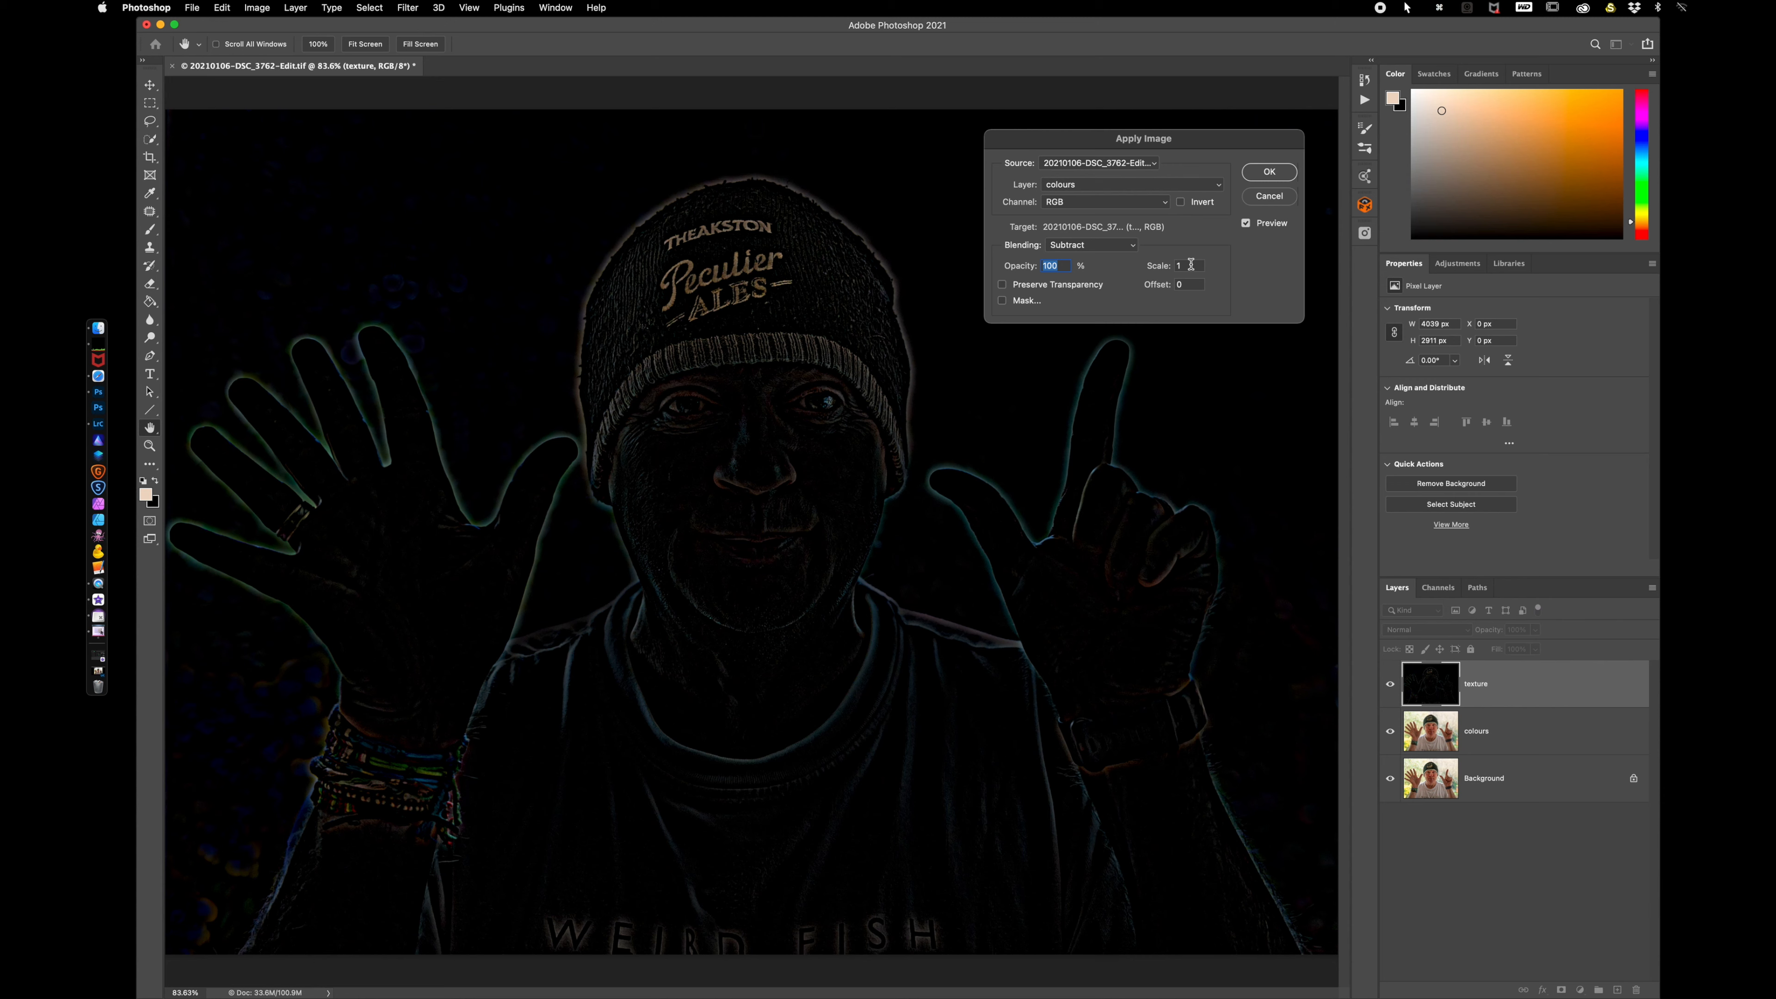
pyautogui.doubleClick(1191, 265)
pyautogui.write('2')
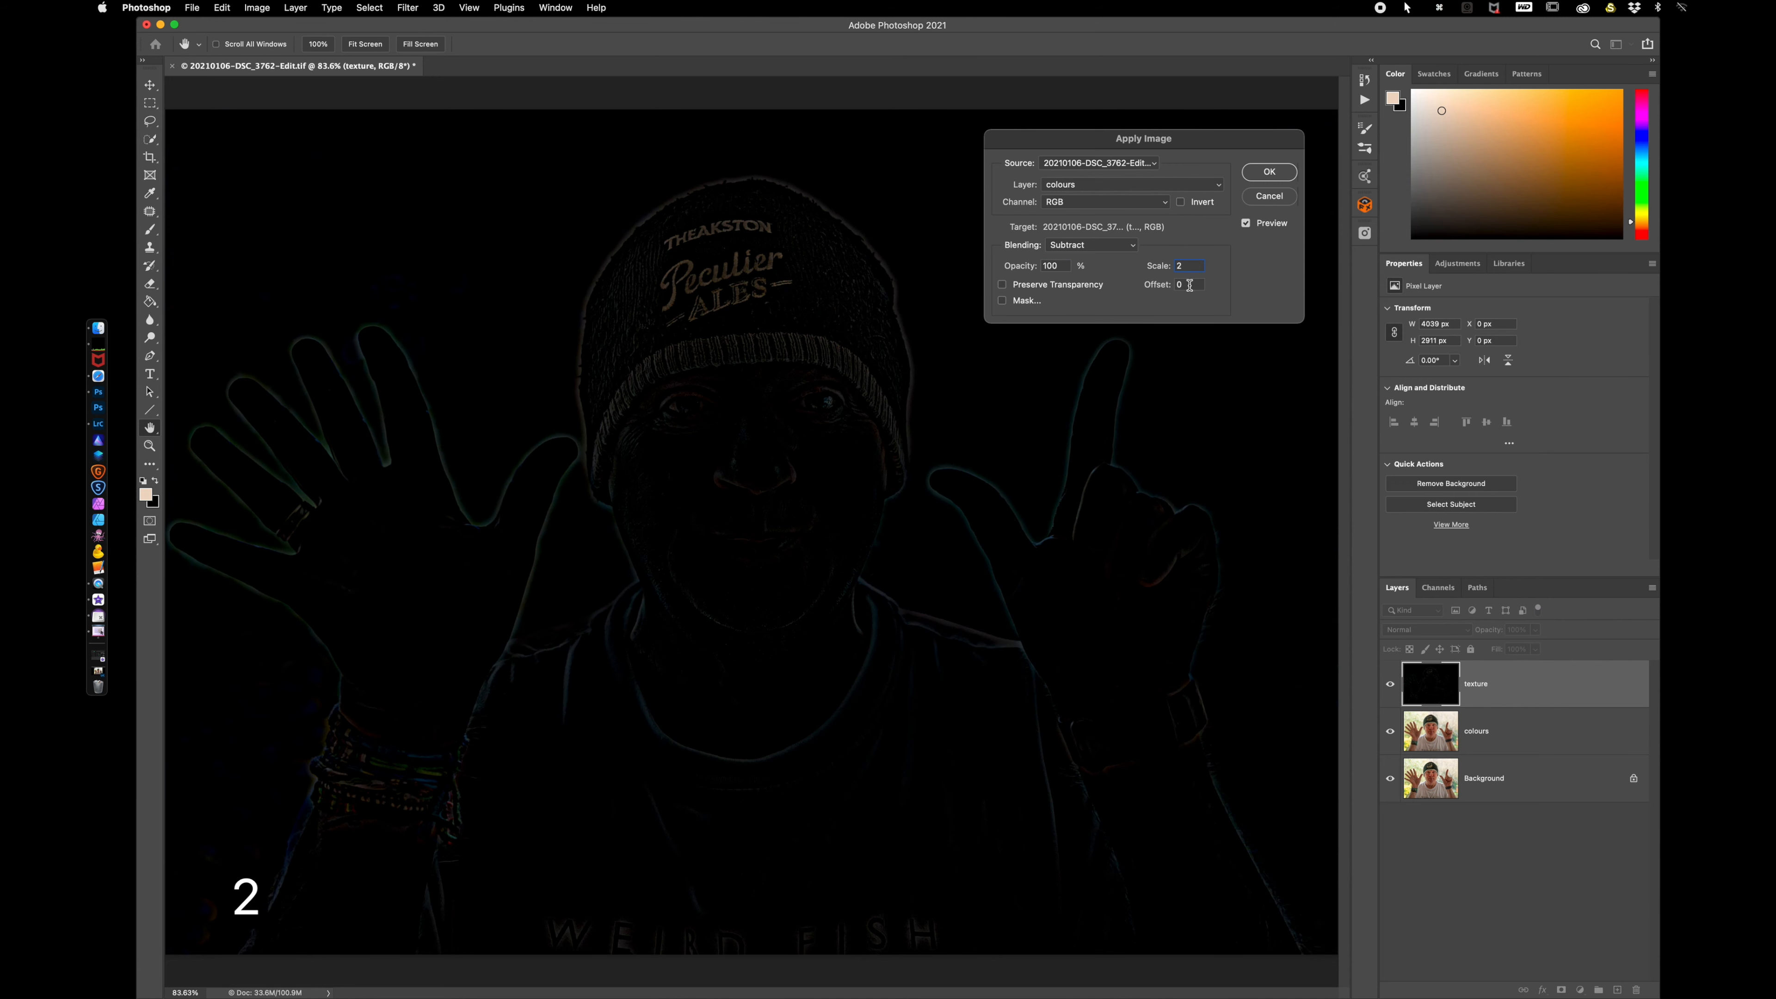
pyautogui.doubleClick(1176, 284)
pyautogui.write('128')
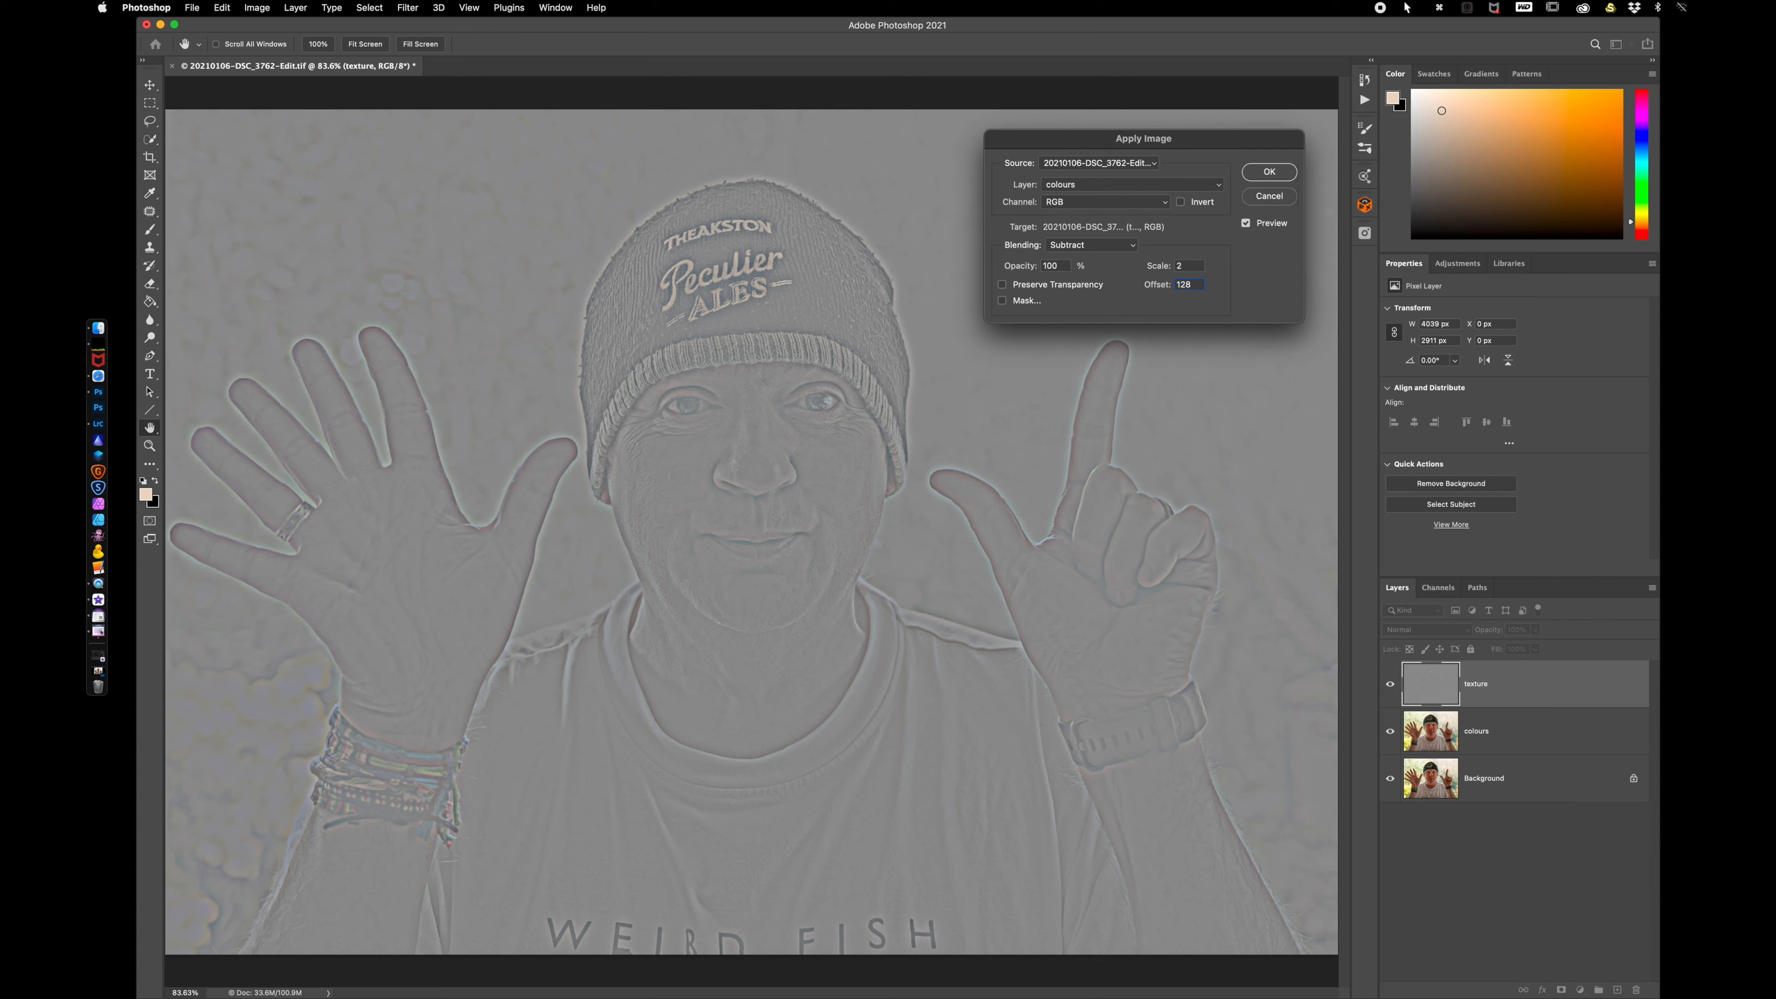
pyautogui.click(1269, 173)
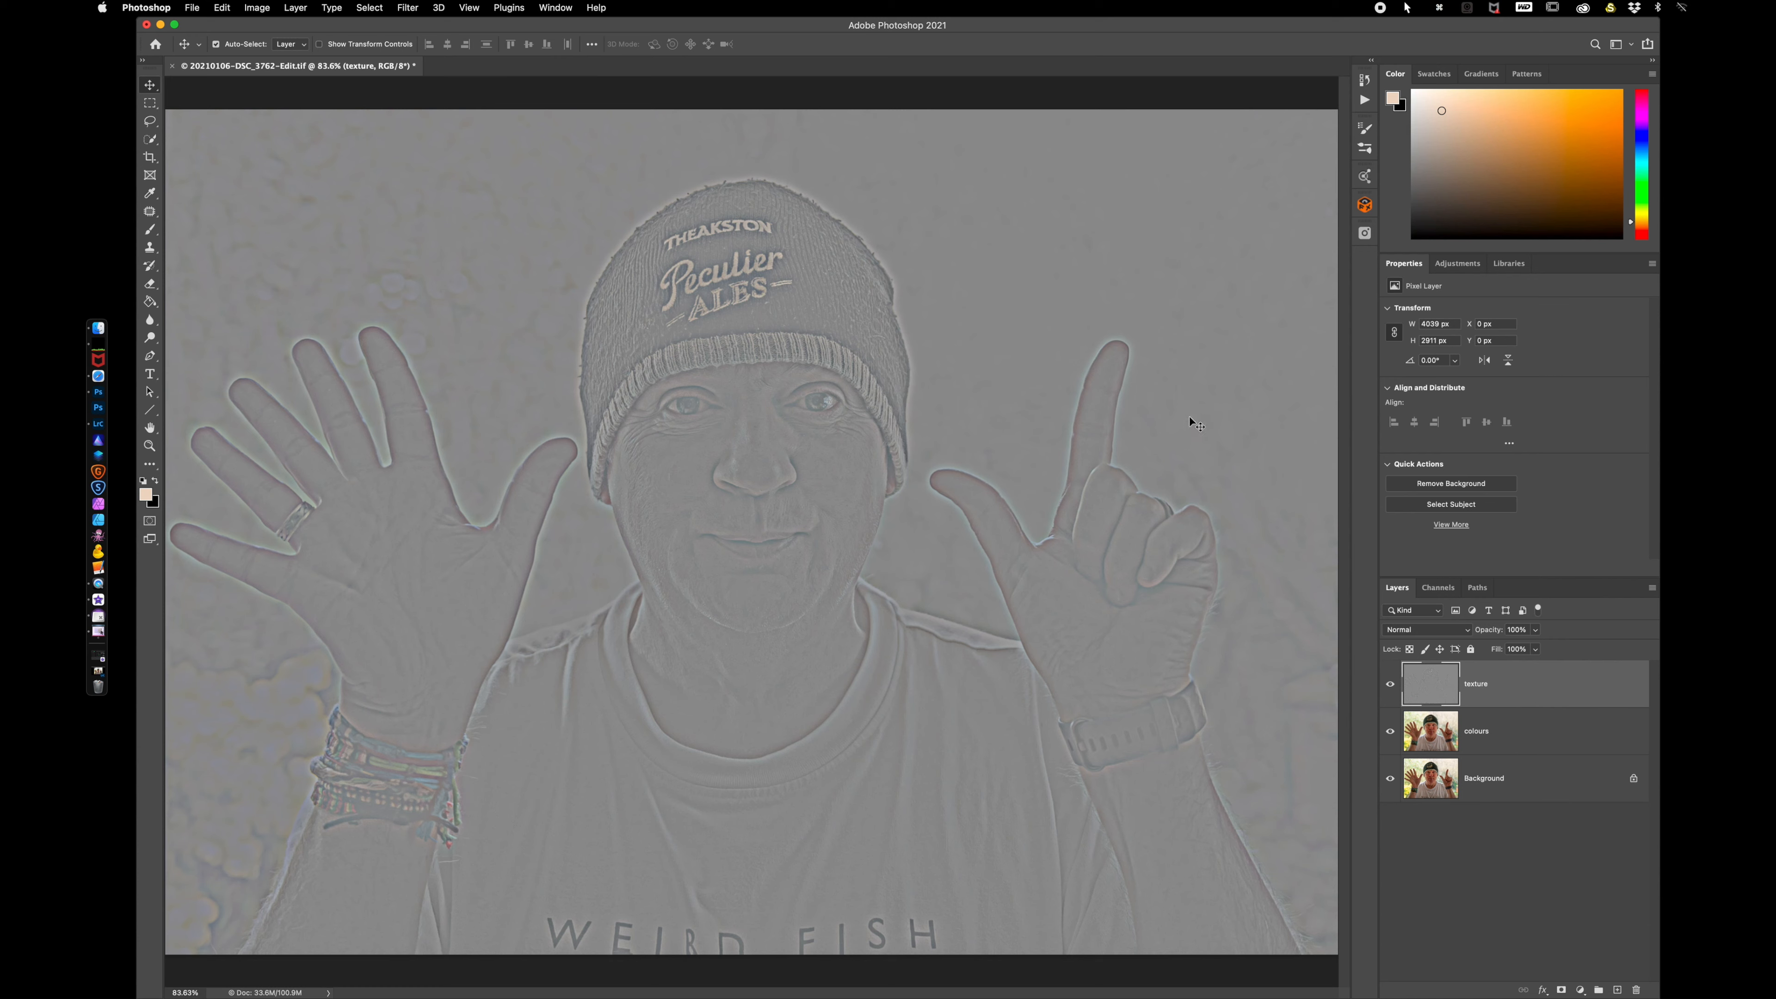
# - Set the texture layer's blend mode to Linear Light and compare by hiding and re-showing the texture and colours layers
pyautogui.click(1424, 630)
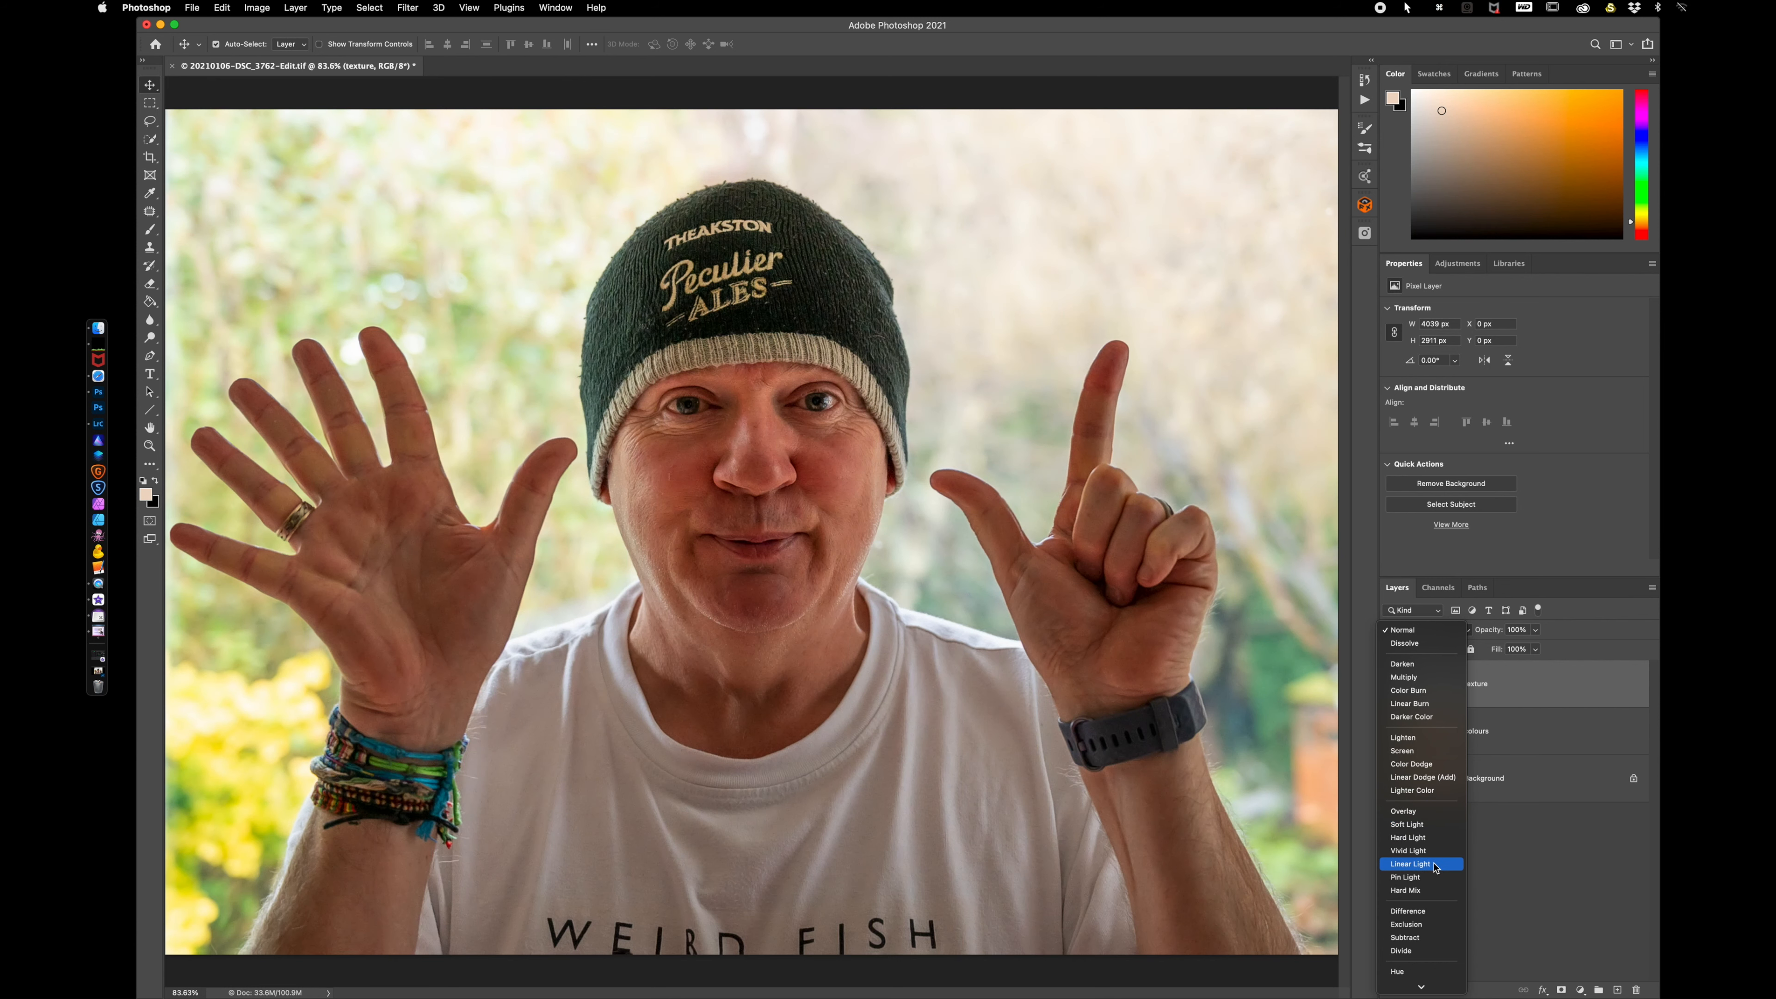
pyautogui.click(1433, 865)
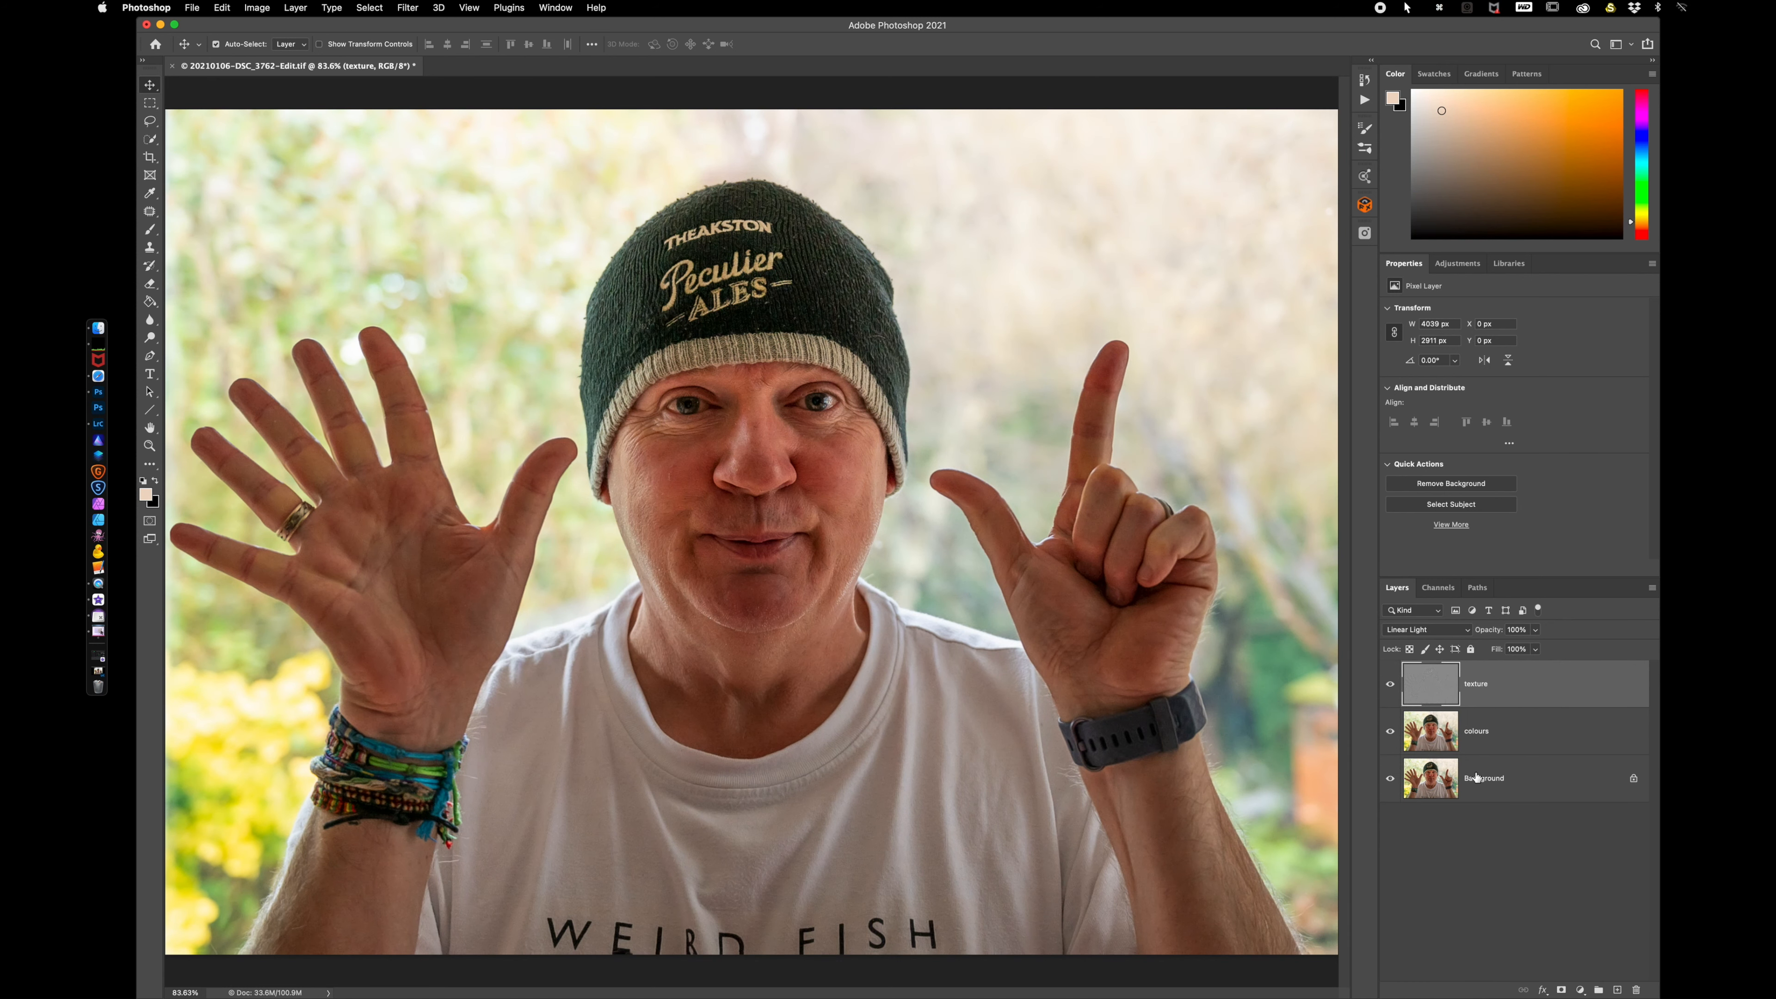
pyautogui.click(1390, 683)
pyautogui.click(1390, 731)
pyautogui.moveTo(1389, 684)
pyautogui.mouseDown()
pyautogui.moveTo(1389, 731)
pyautogui.moveTo(1392, 686)
pyautogui.mouseUp()
pyautogui.click(1392, 687)
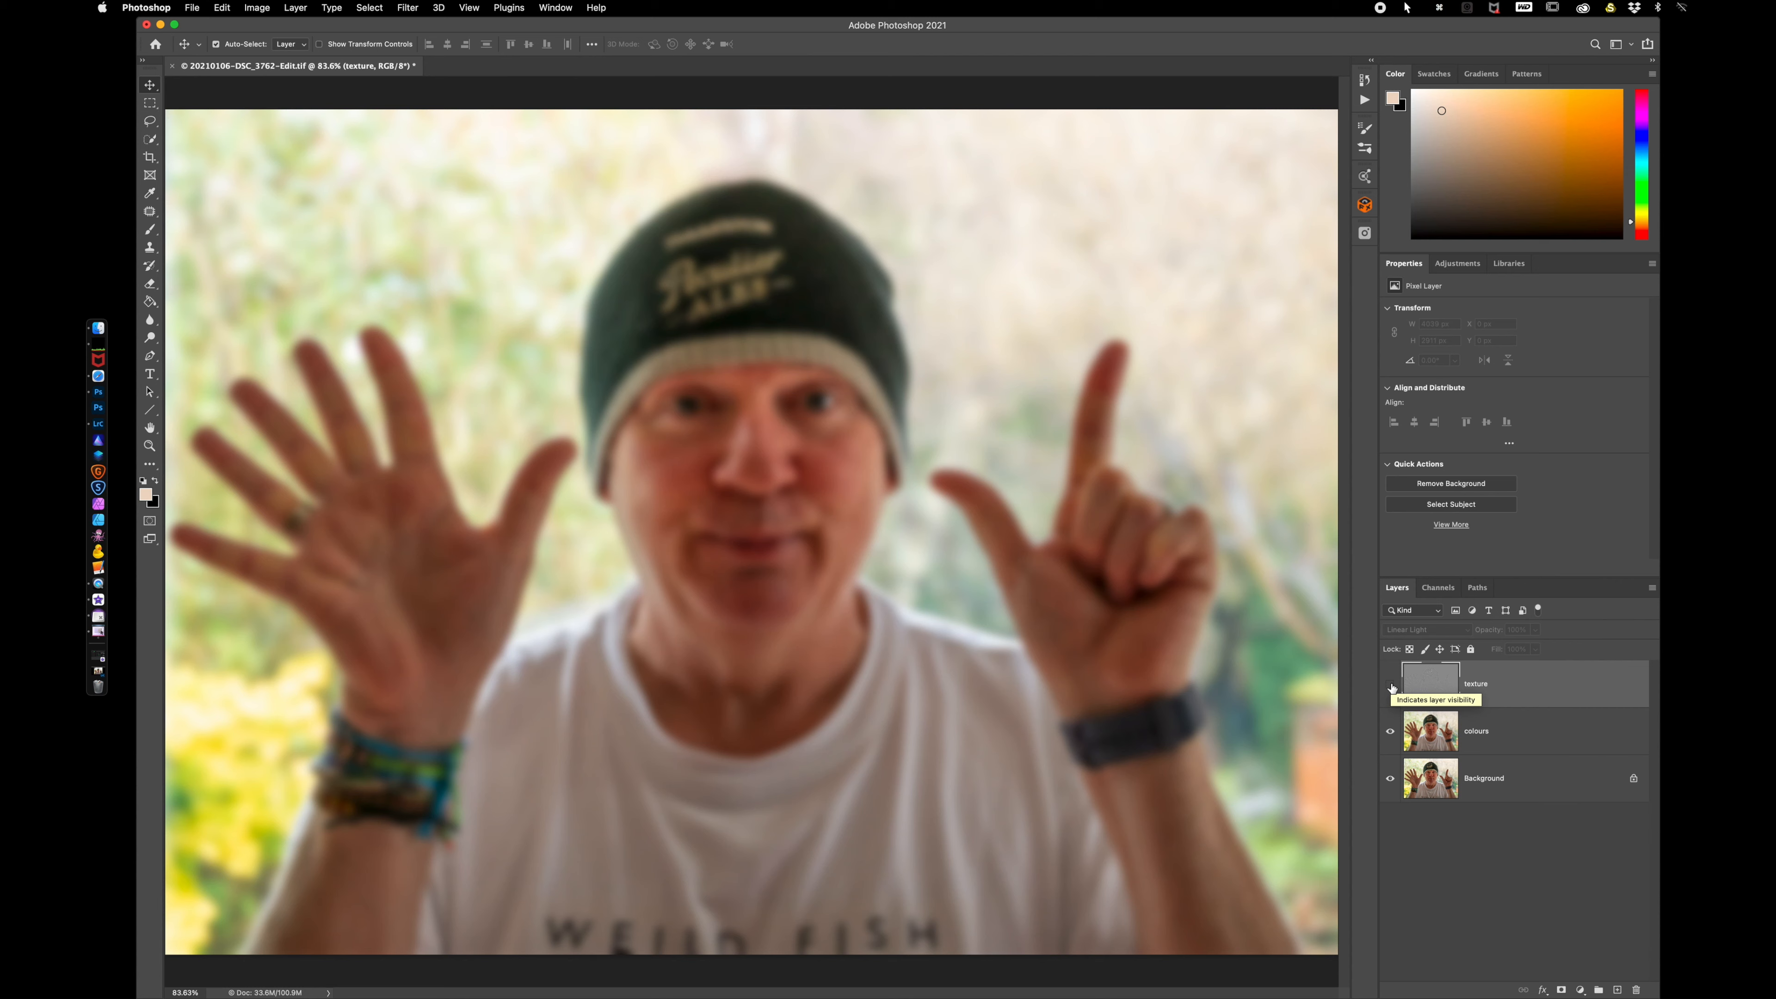
pyautogui.click(1392, 686)
pyautogui.click(1391, 733)
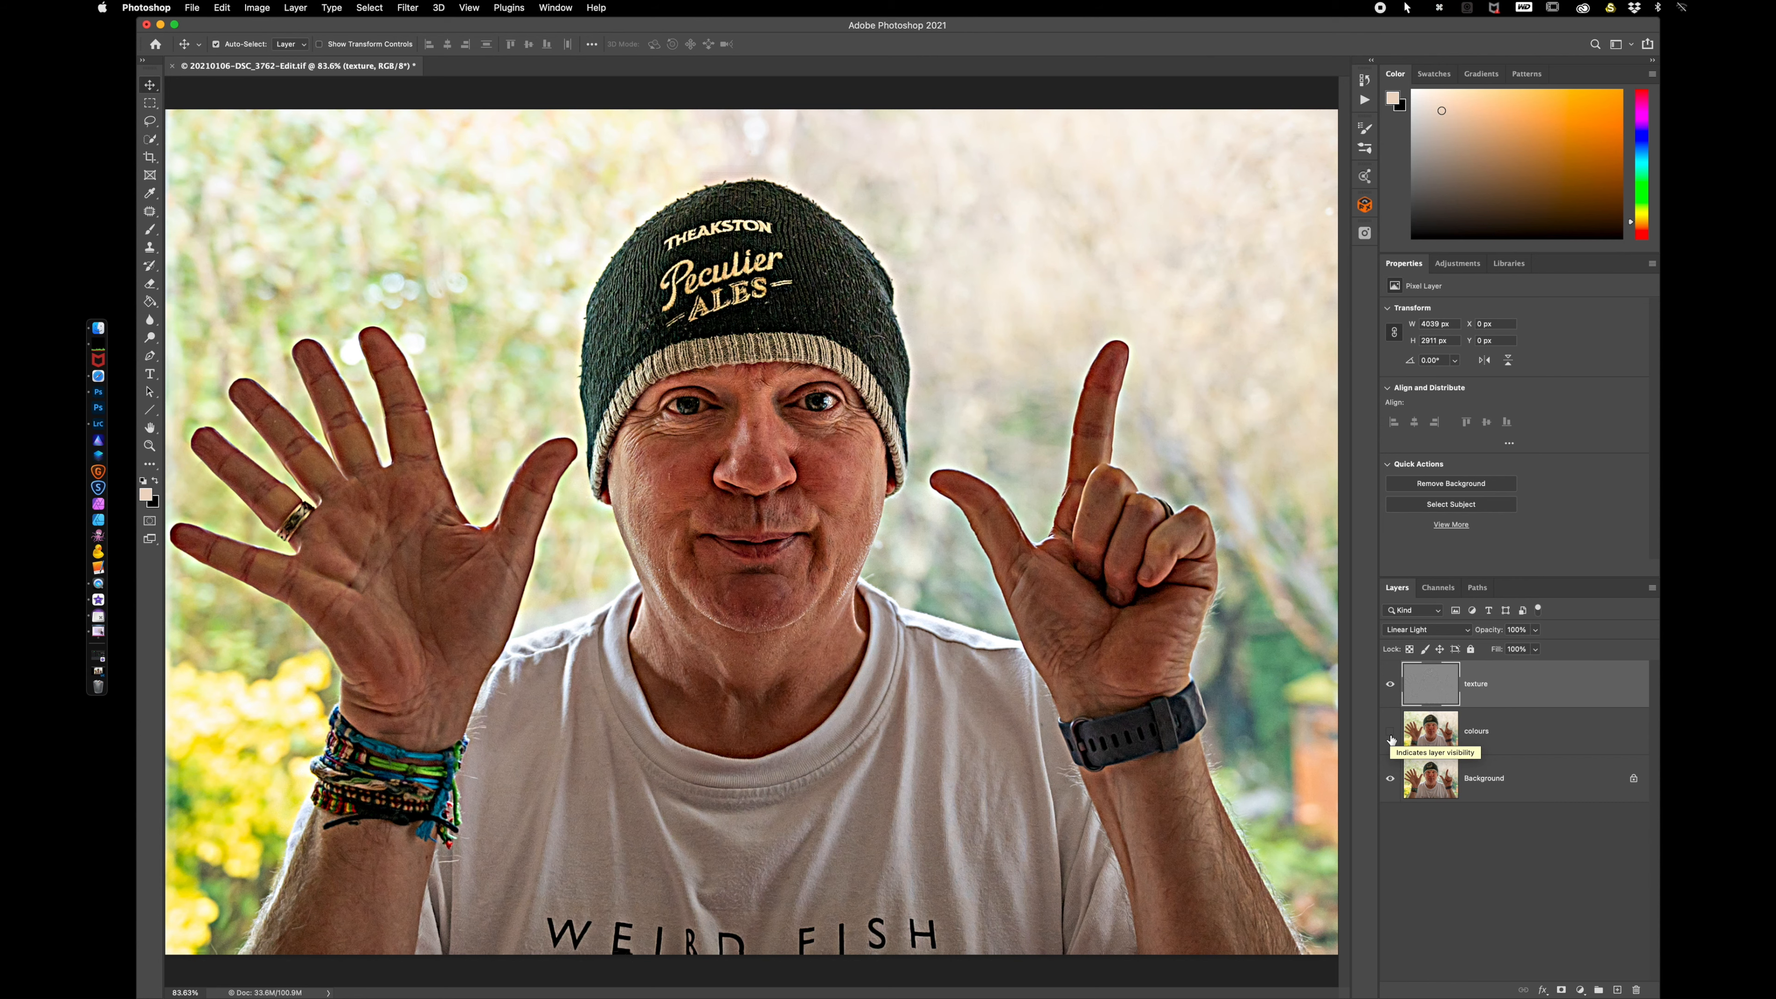
pyautogui.click(1390, 733)
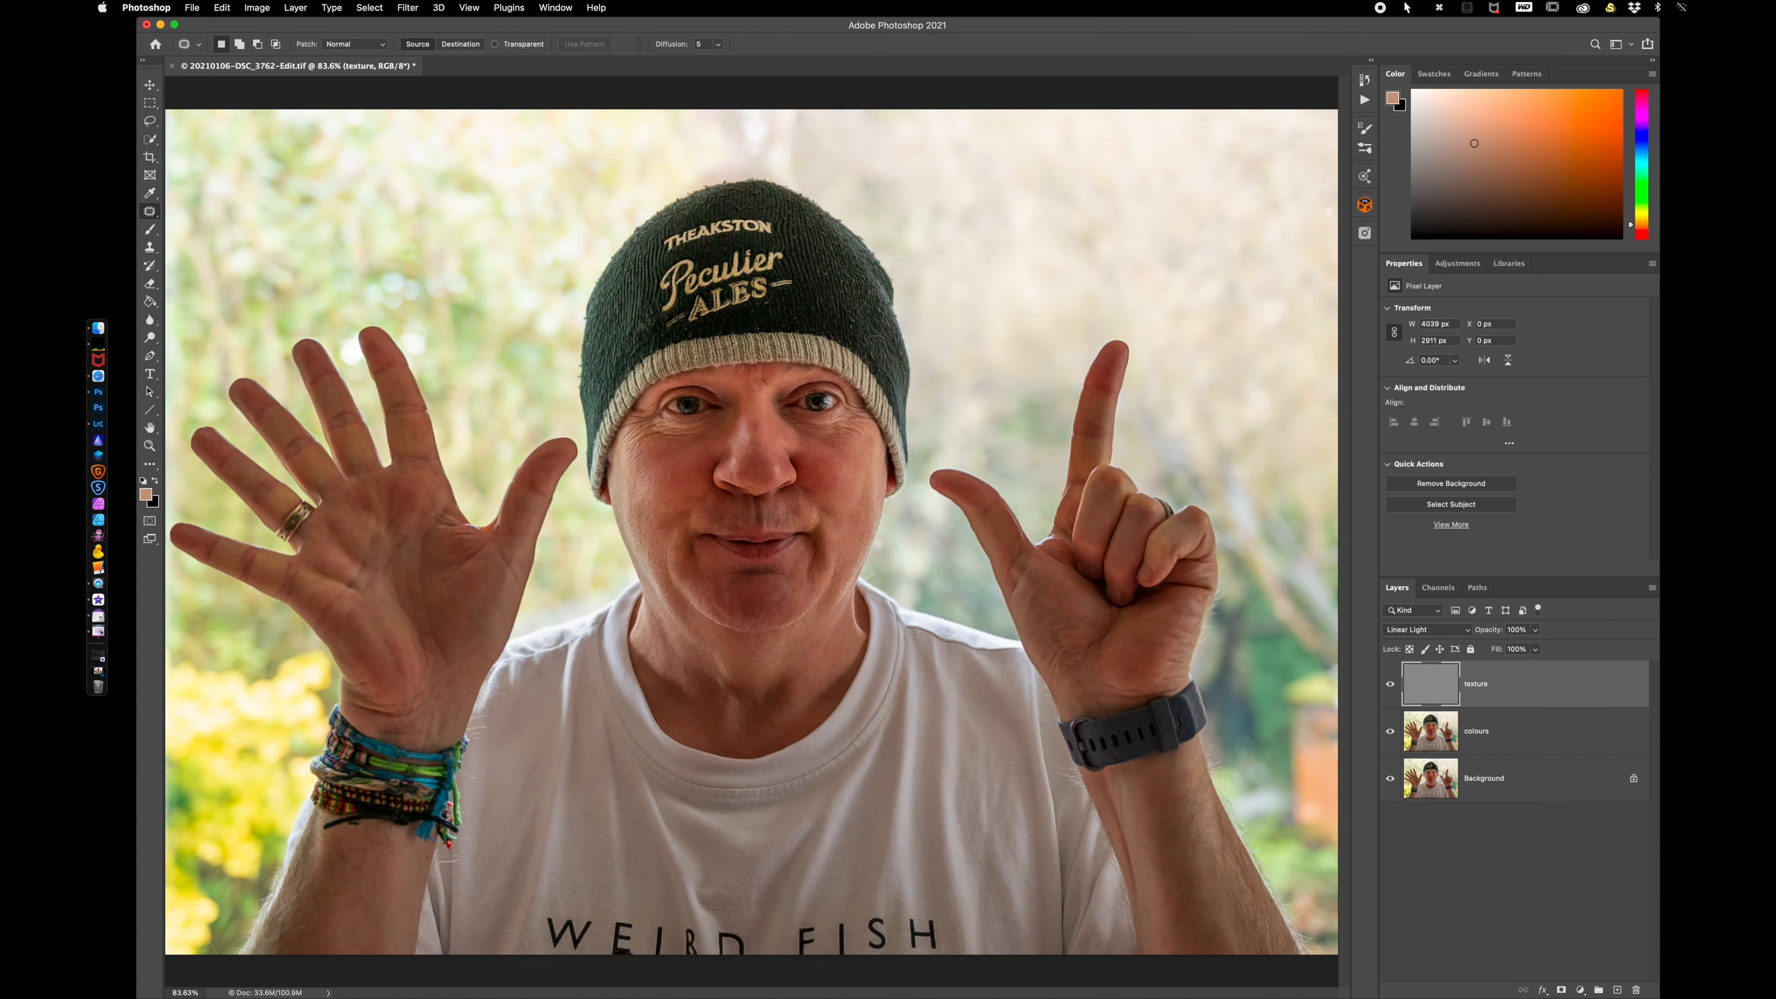
# - Select the colours layer and inspect it without the texture, and the texture without it, leaving both layers shown
pyautogui.click(1512, 734)
pyautogui.click(1392, 688)
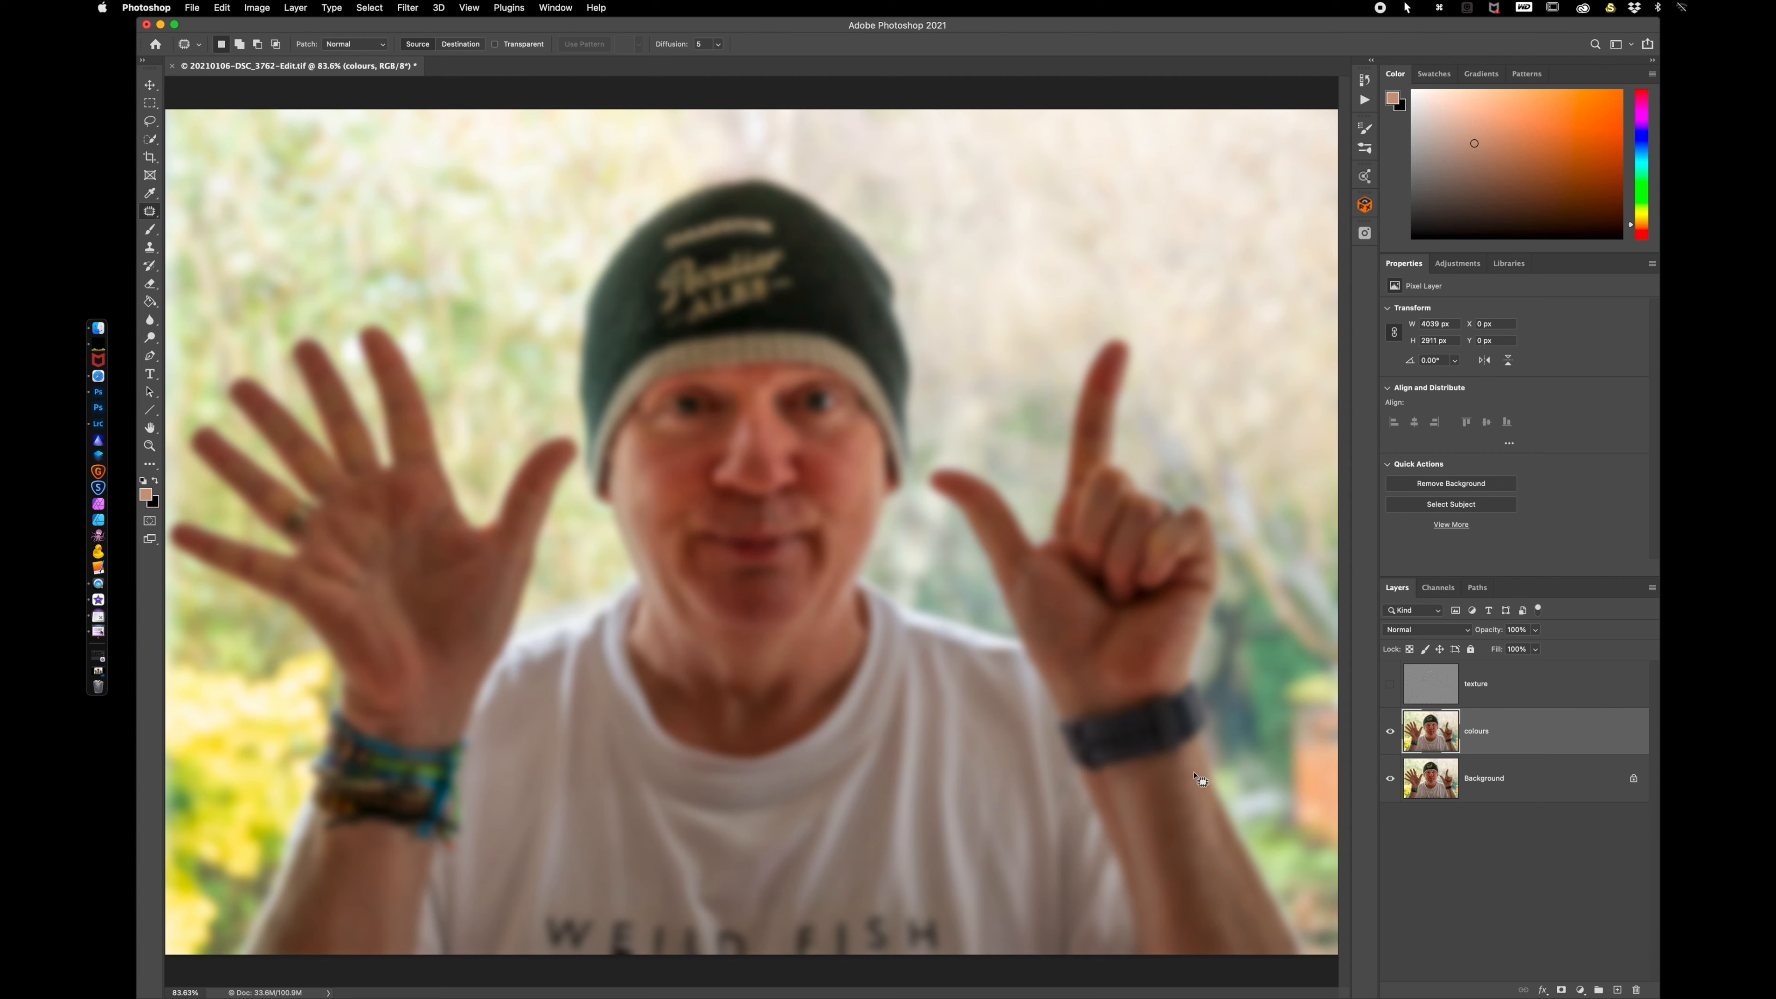
pyautogui.click(1392, 684)
pyautogui.click(1391, 731)
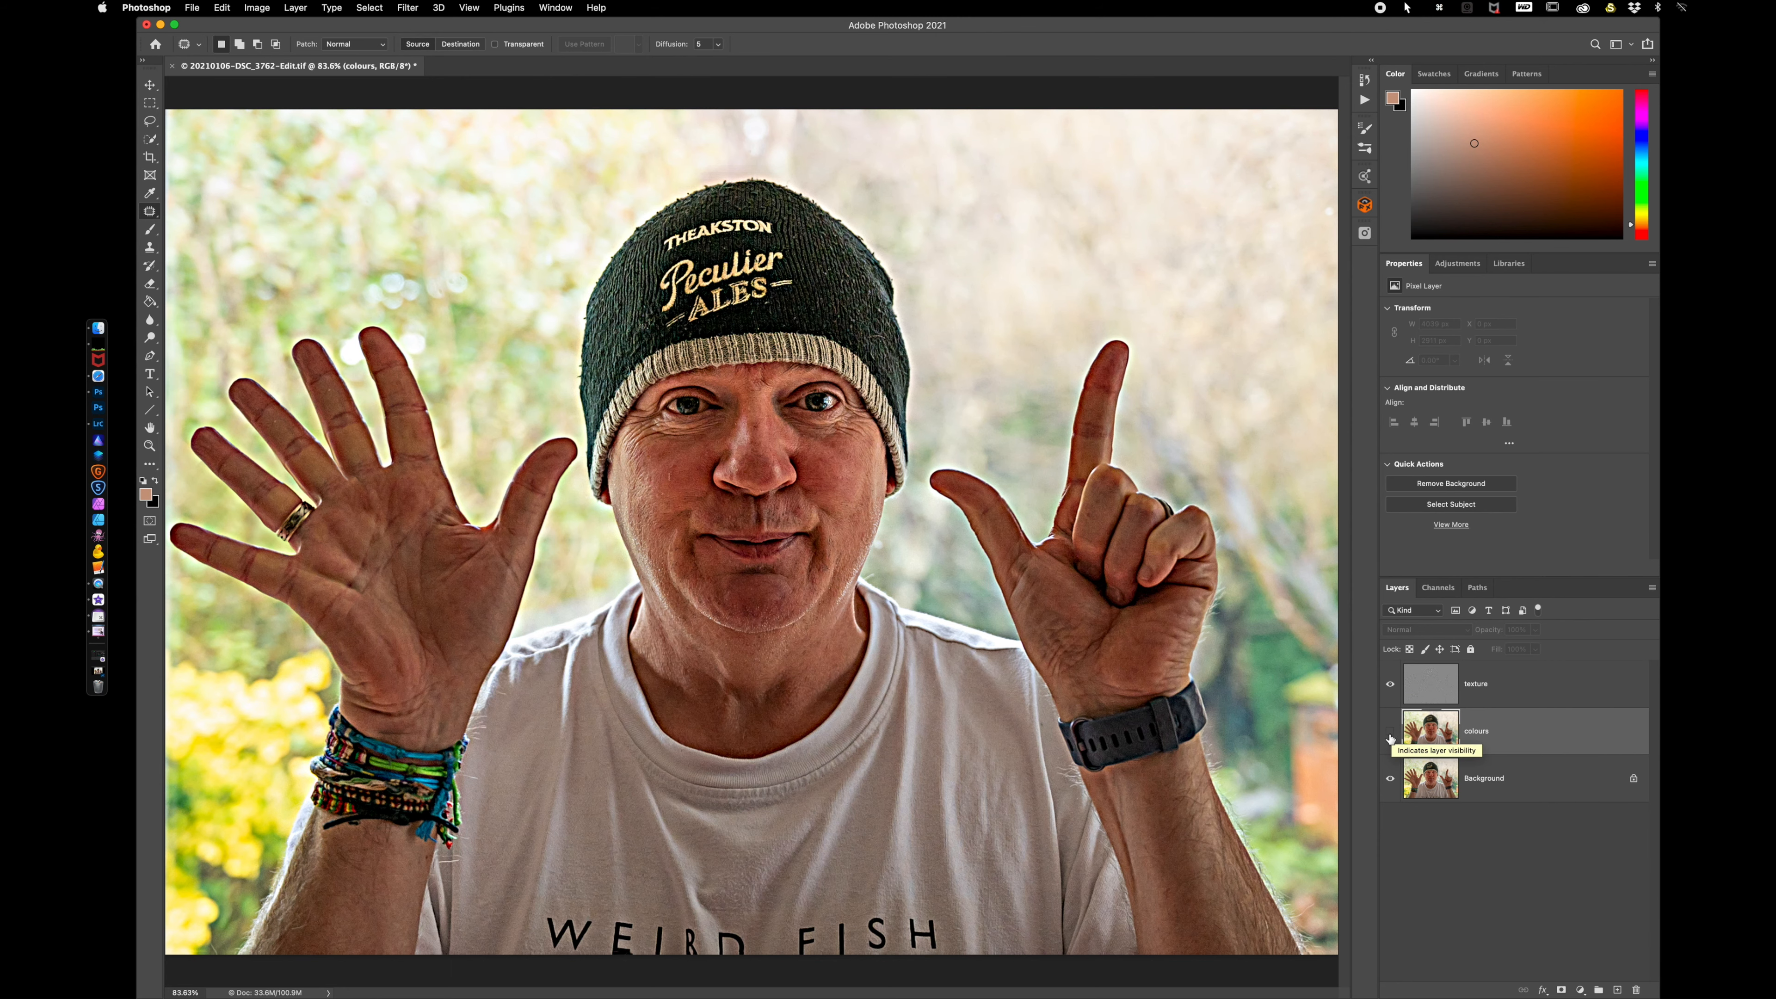
pyautogui.click(1390, 731)
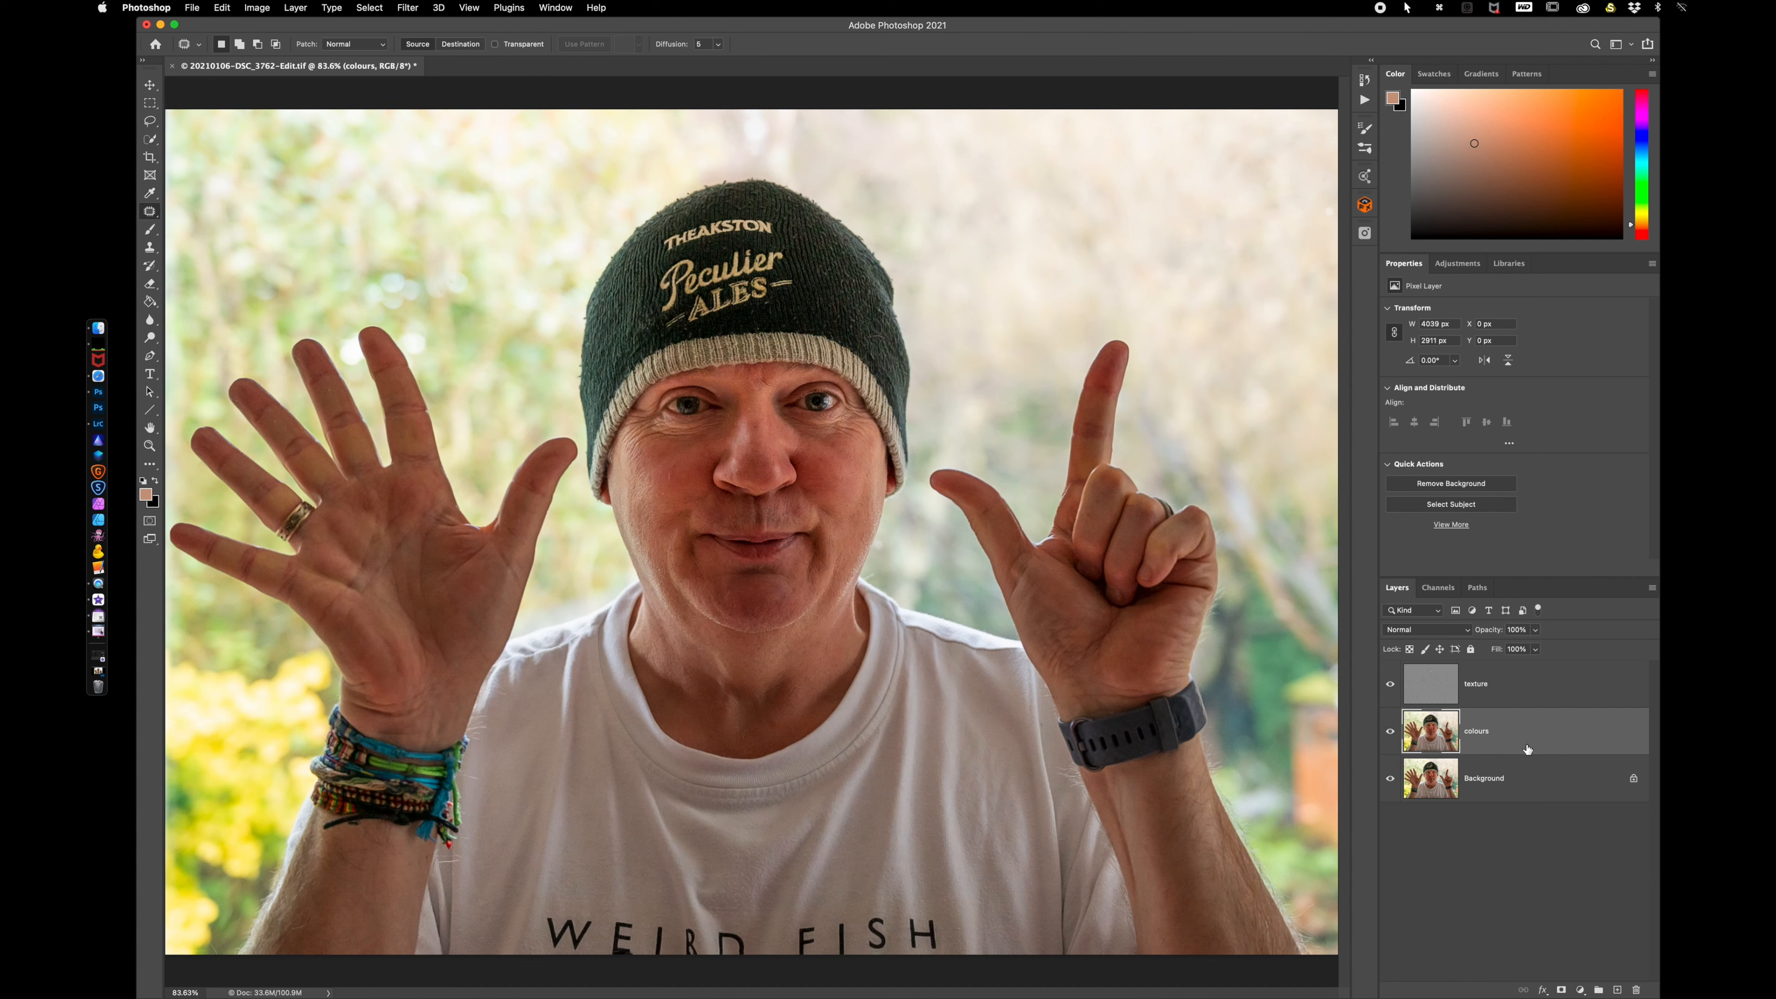
# - Add a new empty layer between the colours and texture layers and name it "touchup"
pyautogui.click(1617, 991)
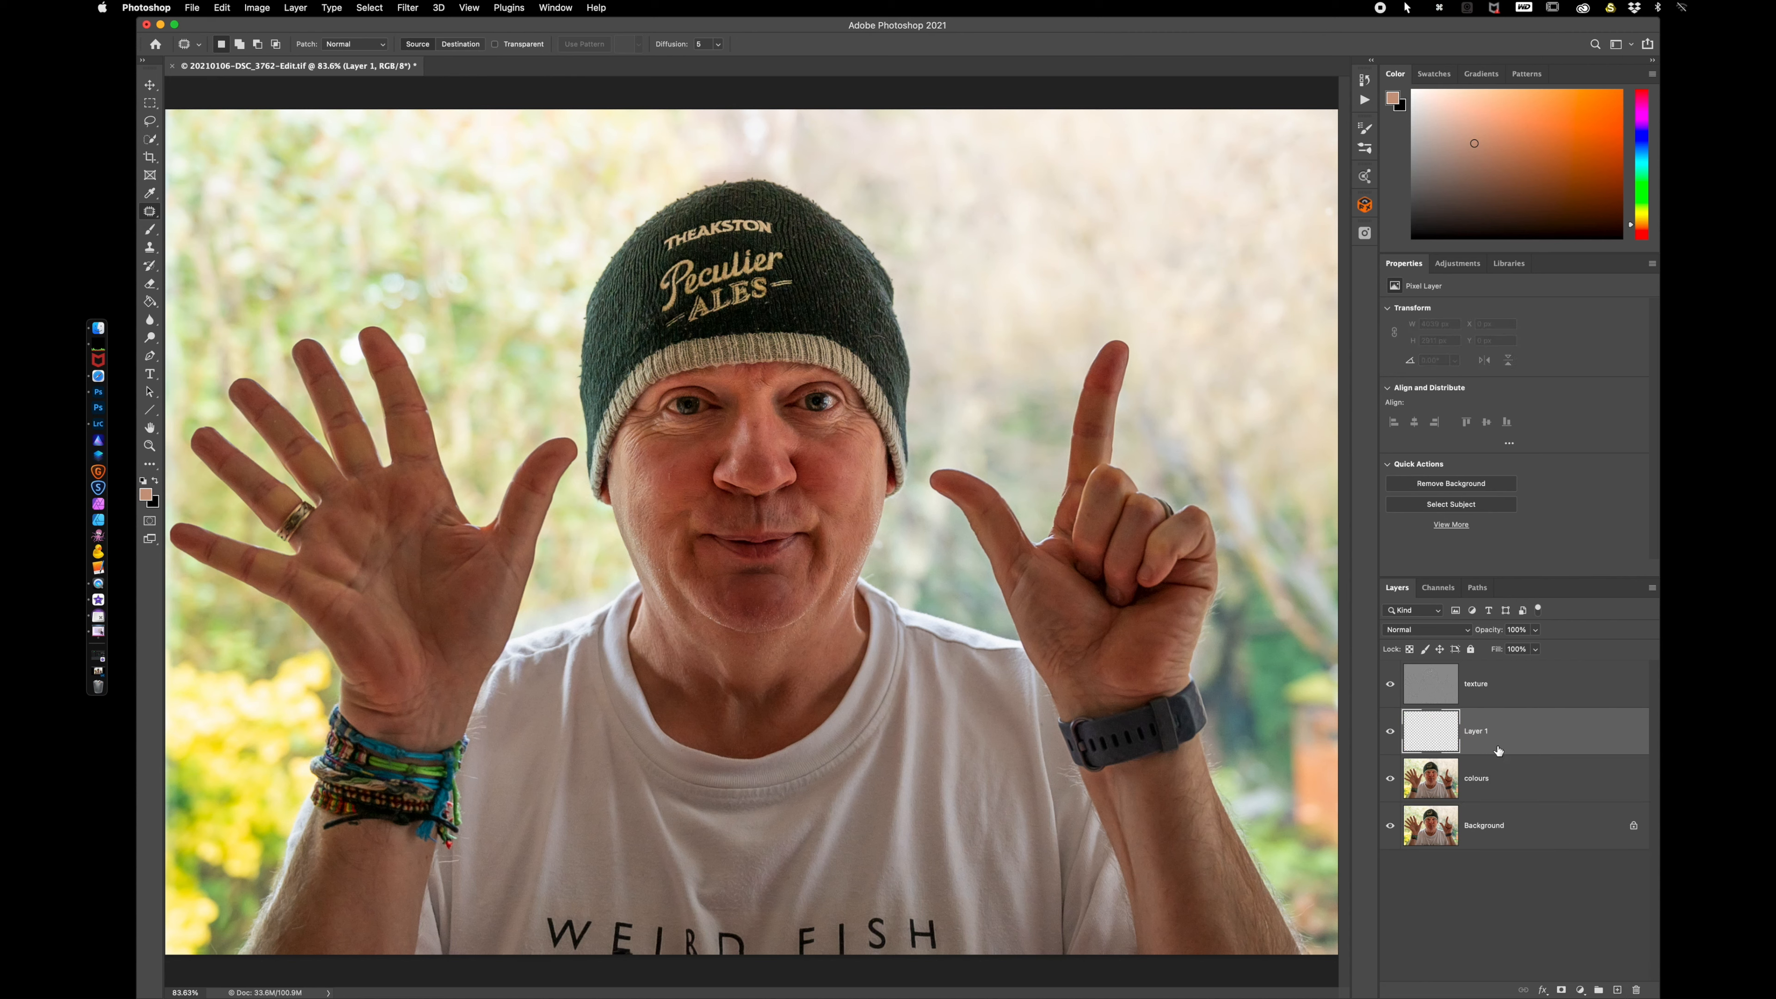
pyautogui.doubleClick(1476, 731)
pyautogui.write('touc')
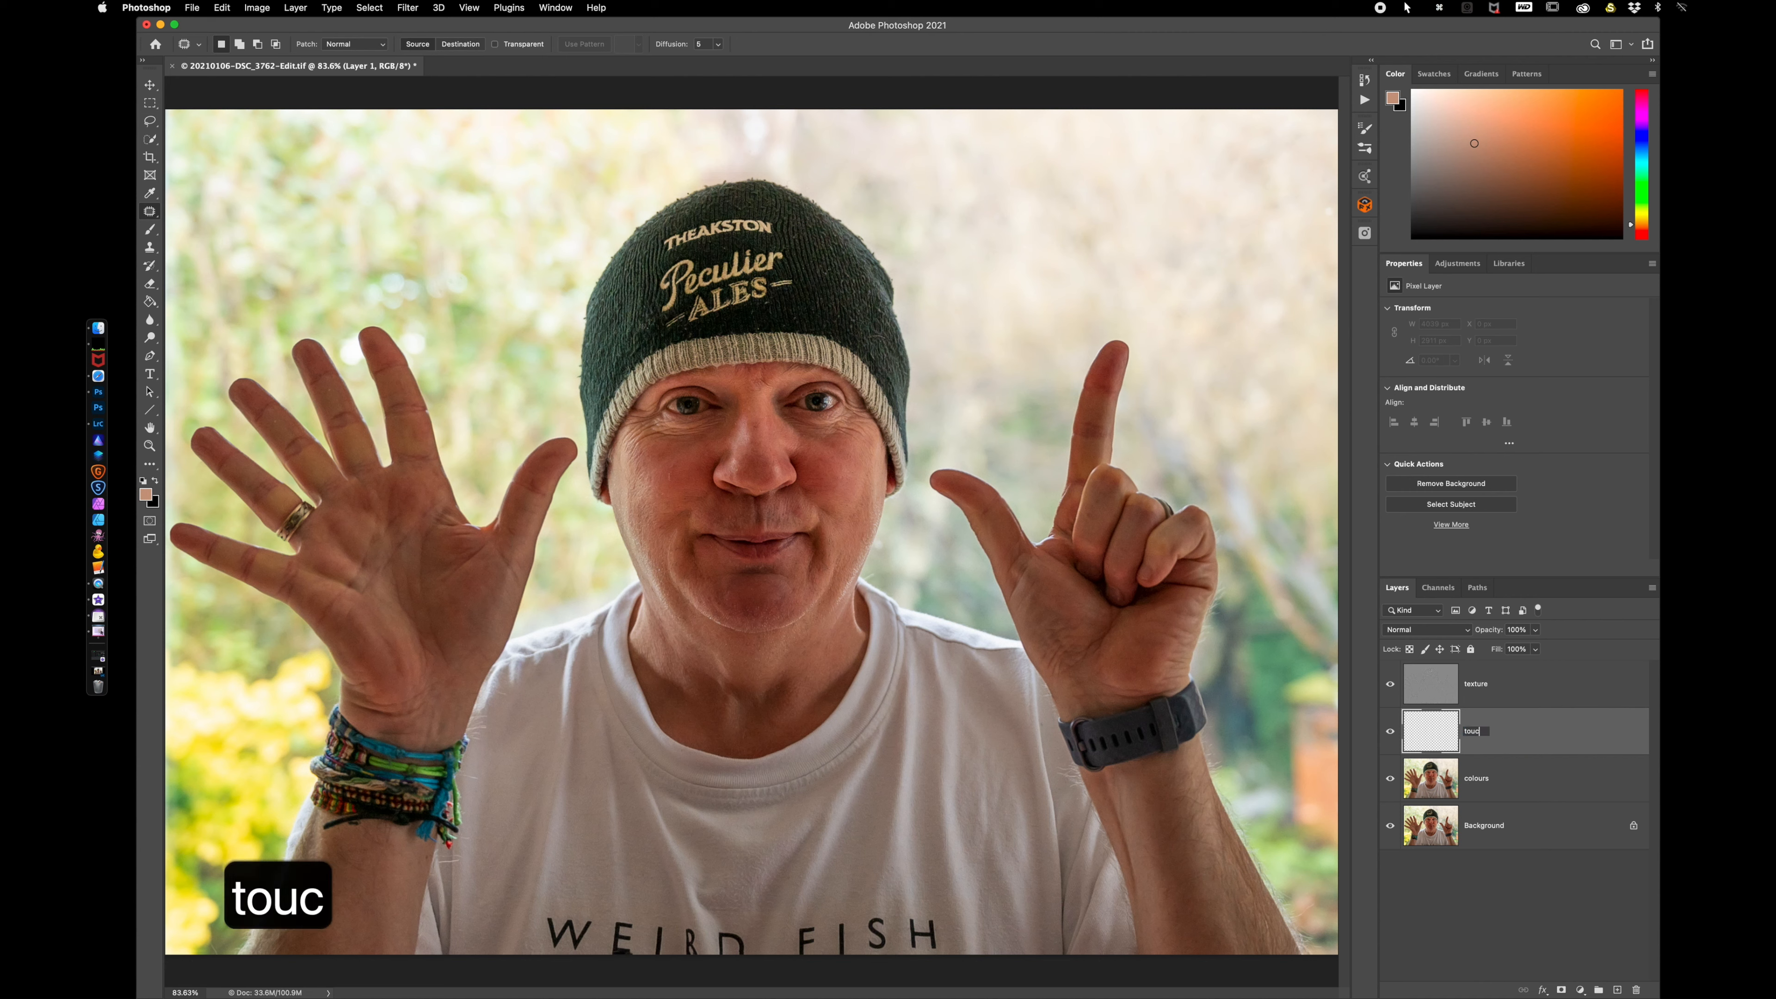
pyautogui.write('hup')
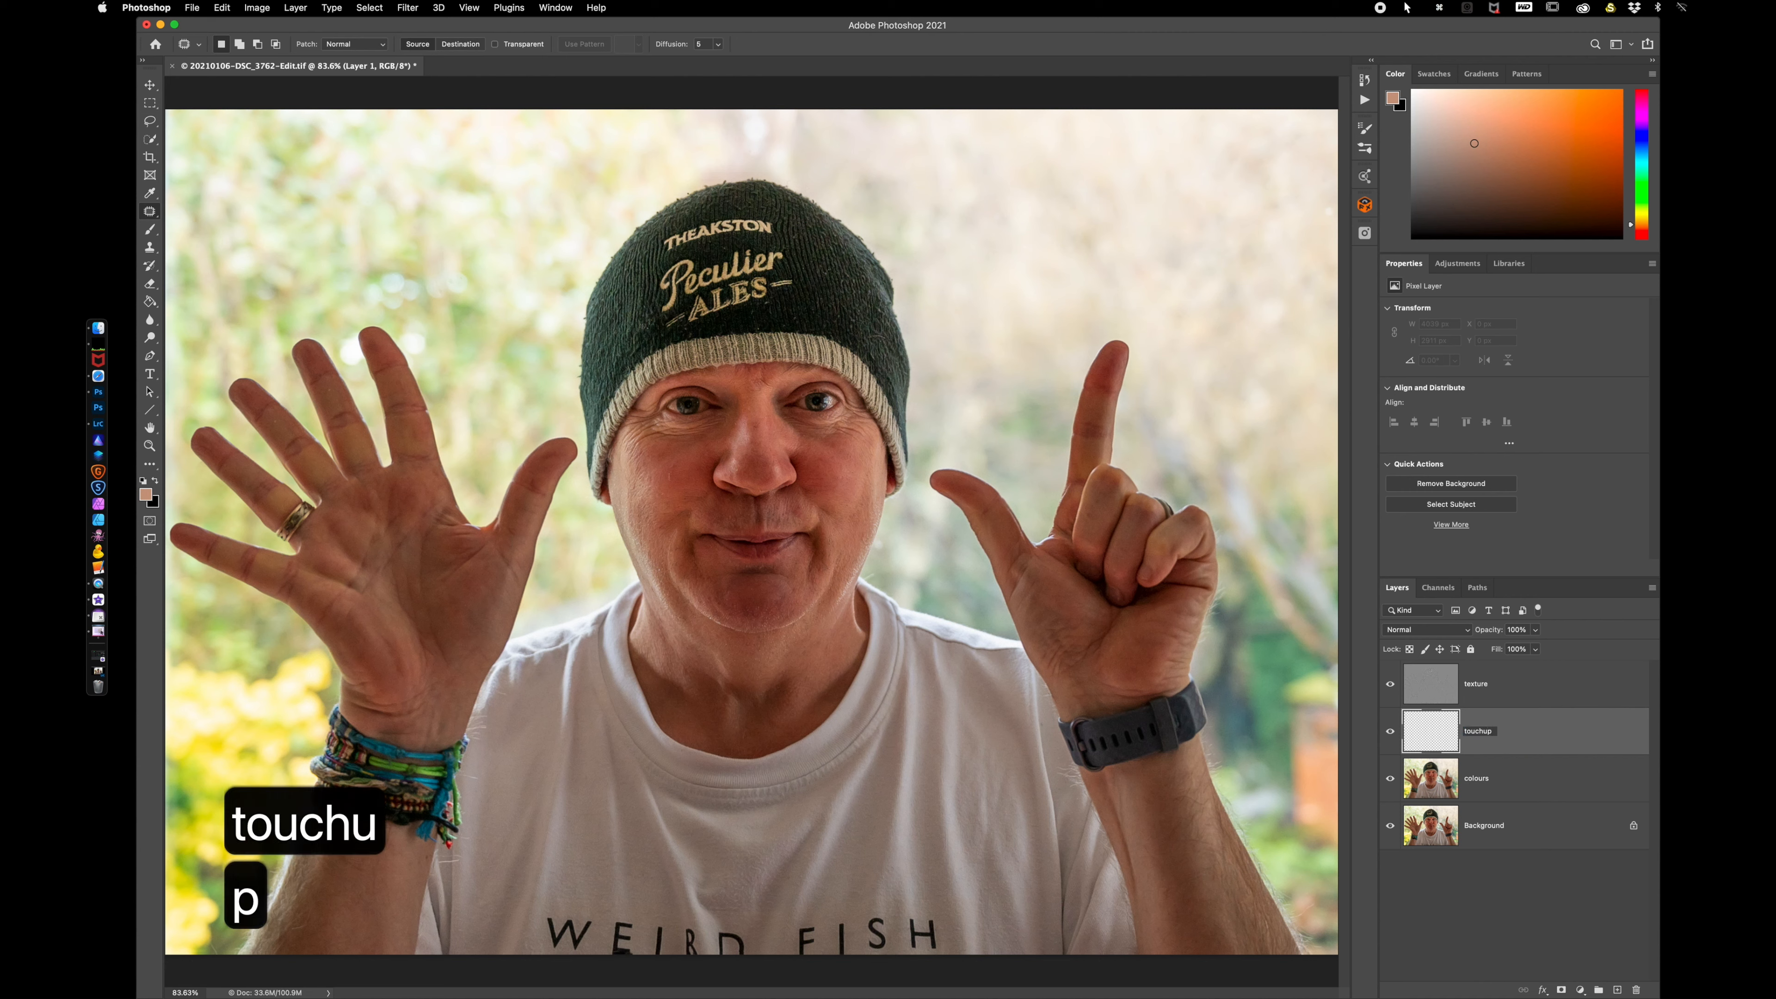
pyautogui.press('Return')
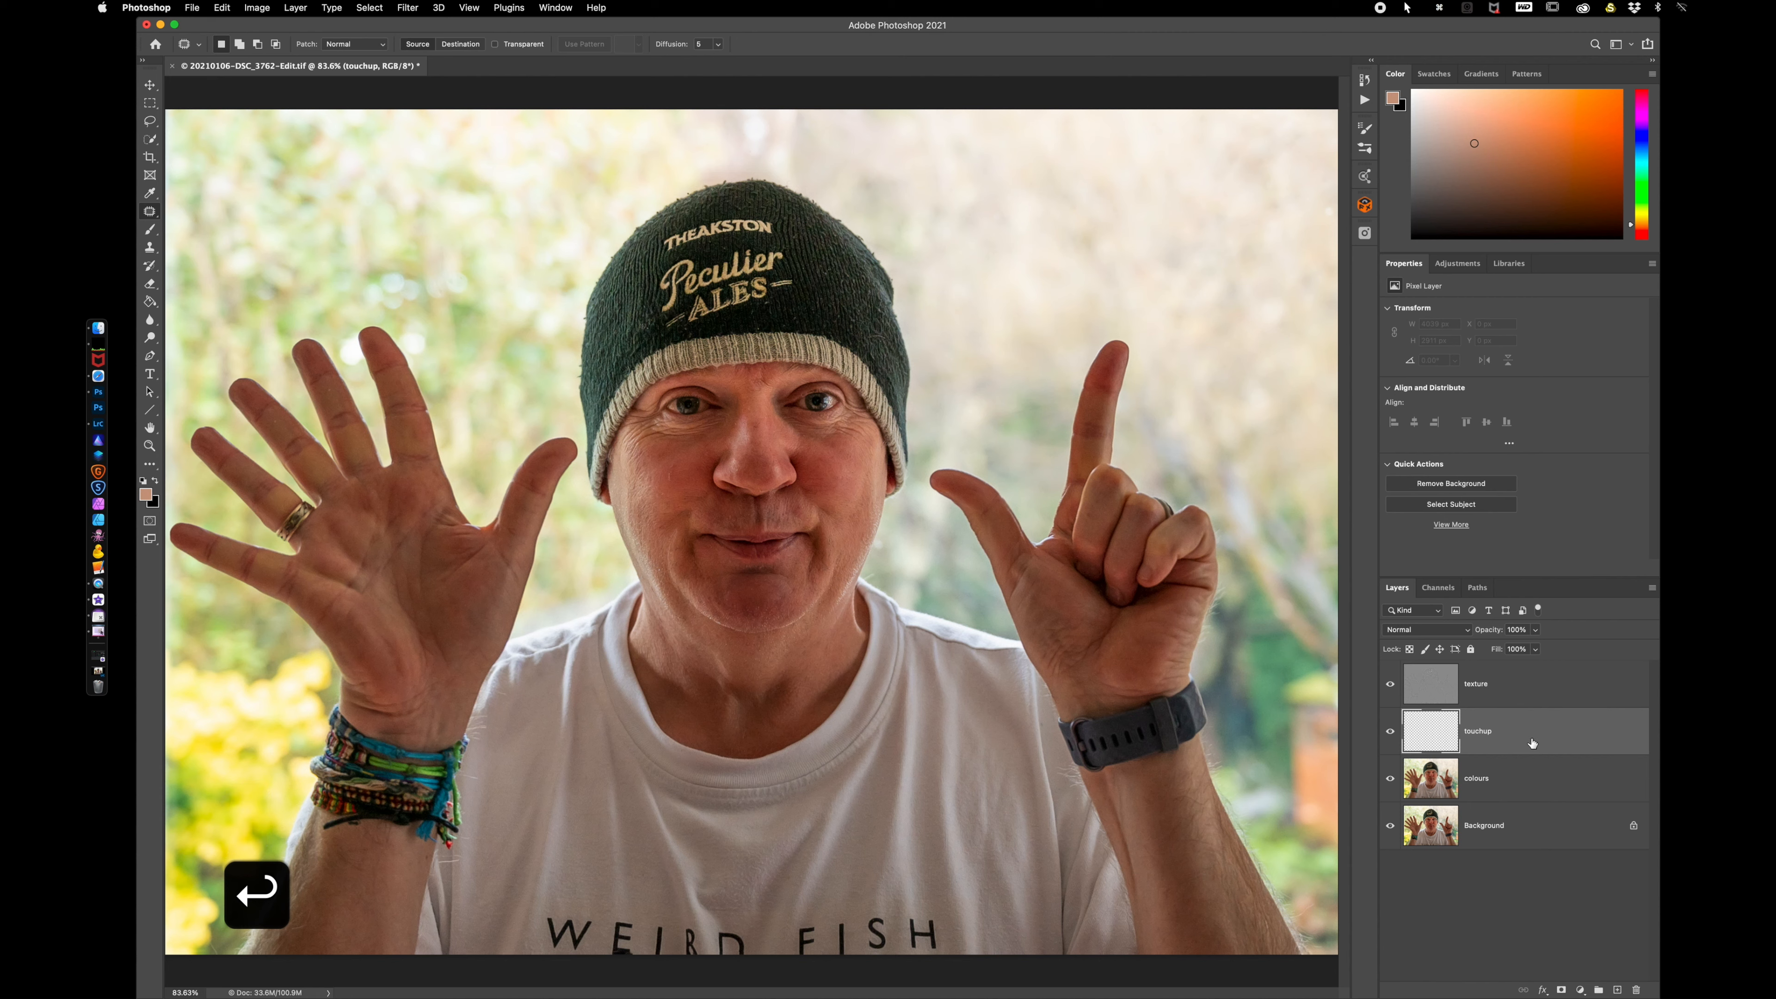
# - Set up the Brush tool with default black and white colours, a Soft Round tip at 0% hardness, and 7% flow
pyautogui.press('b')
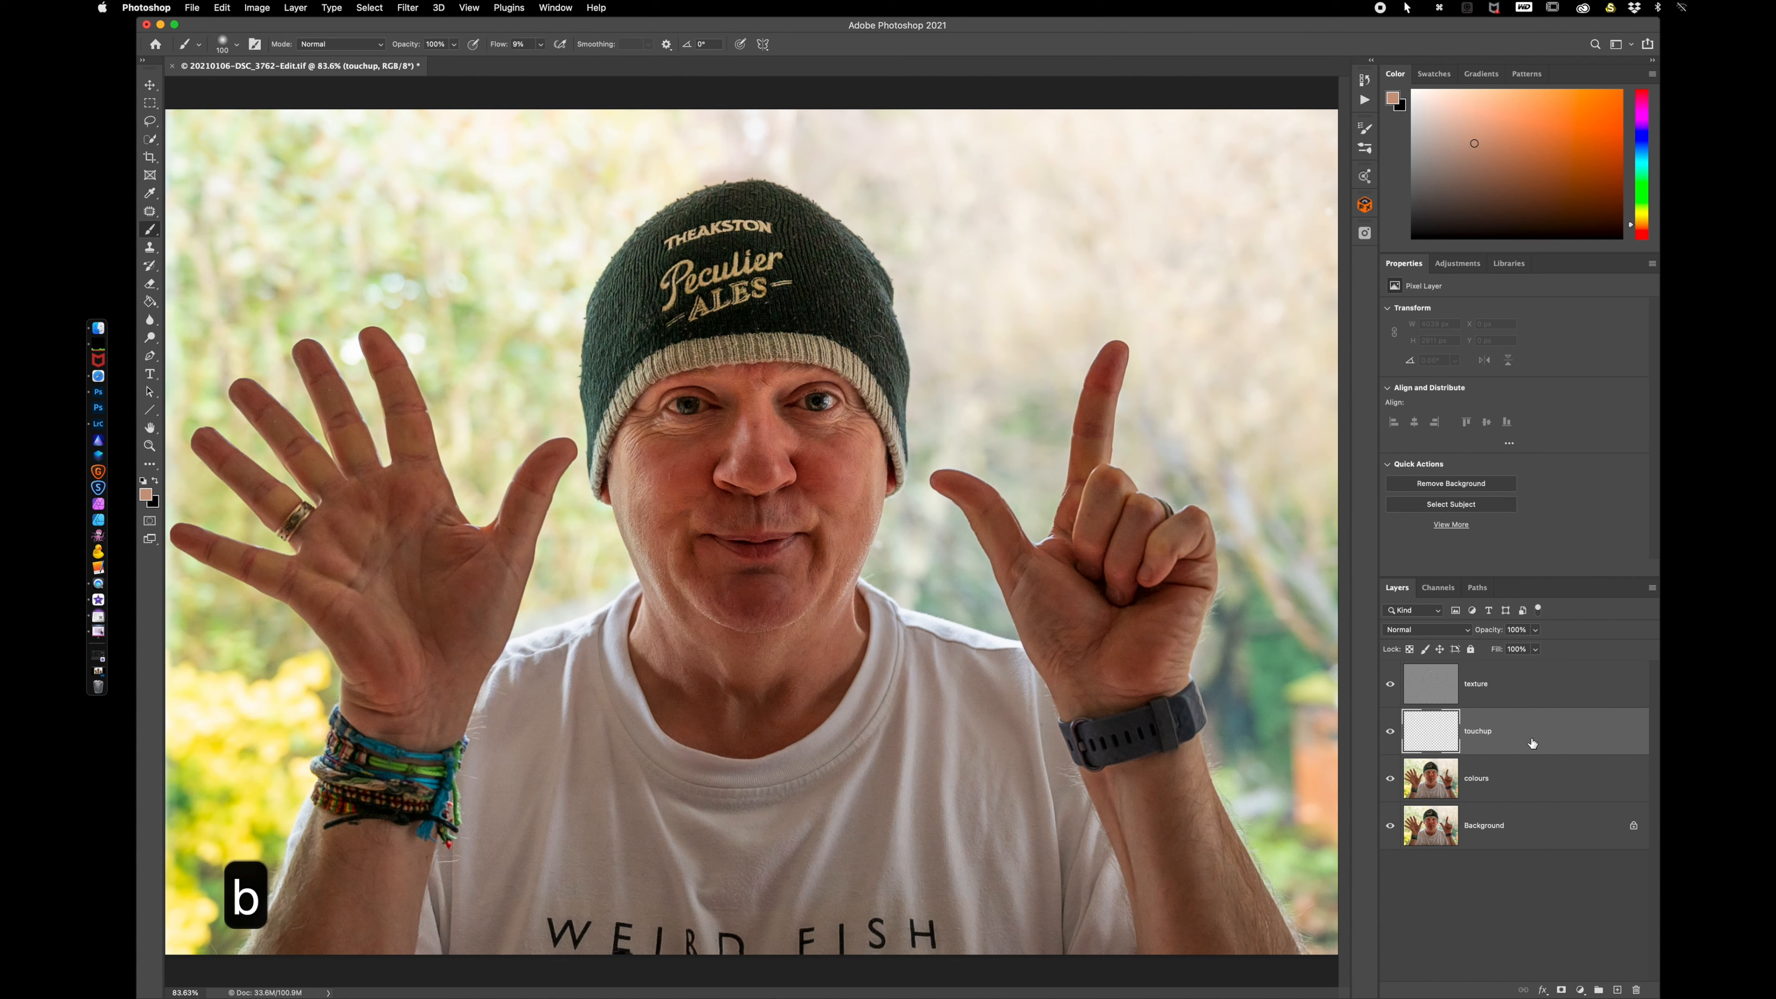
pyautogui.press('d')
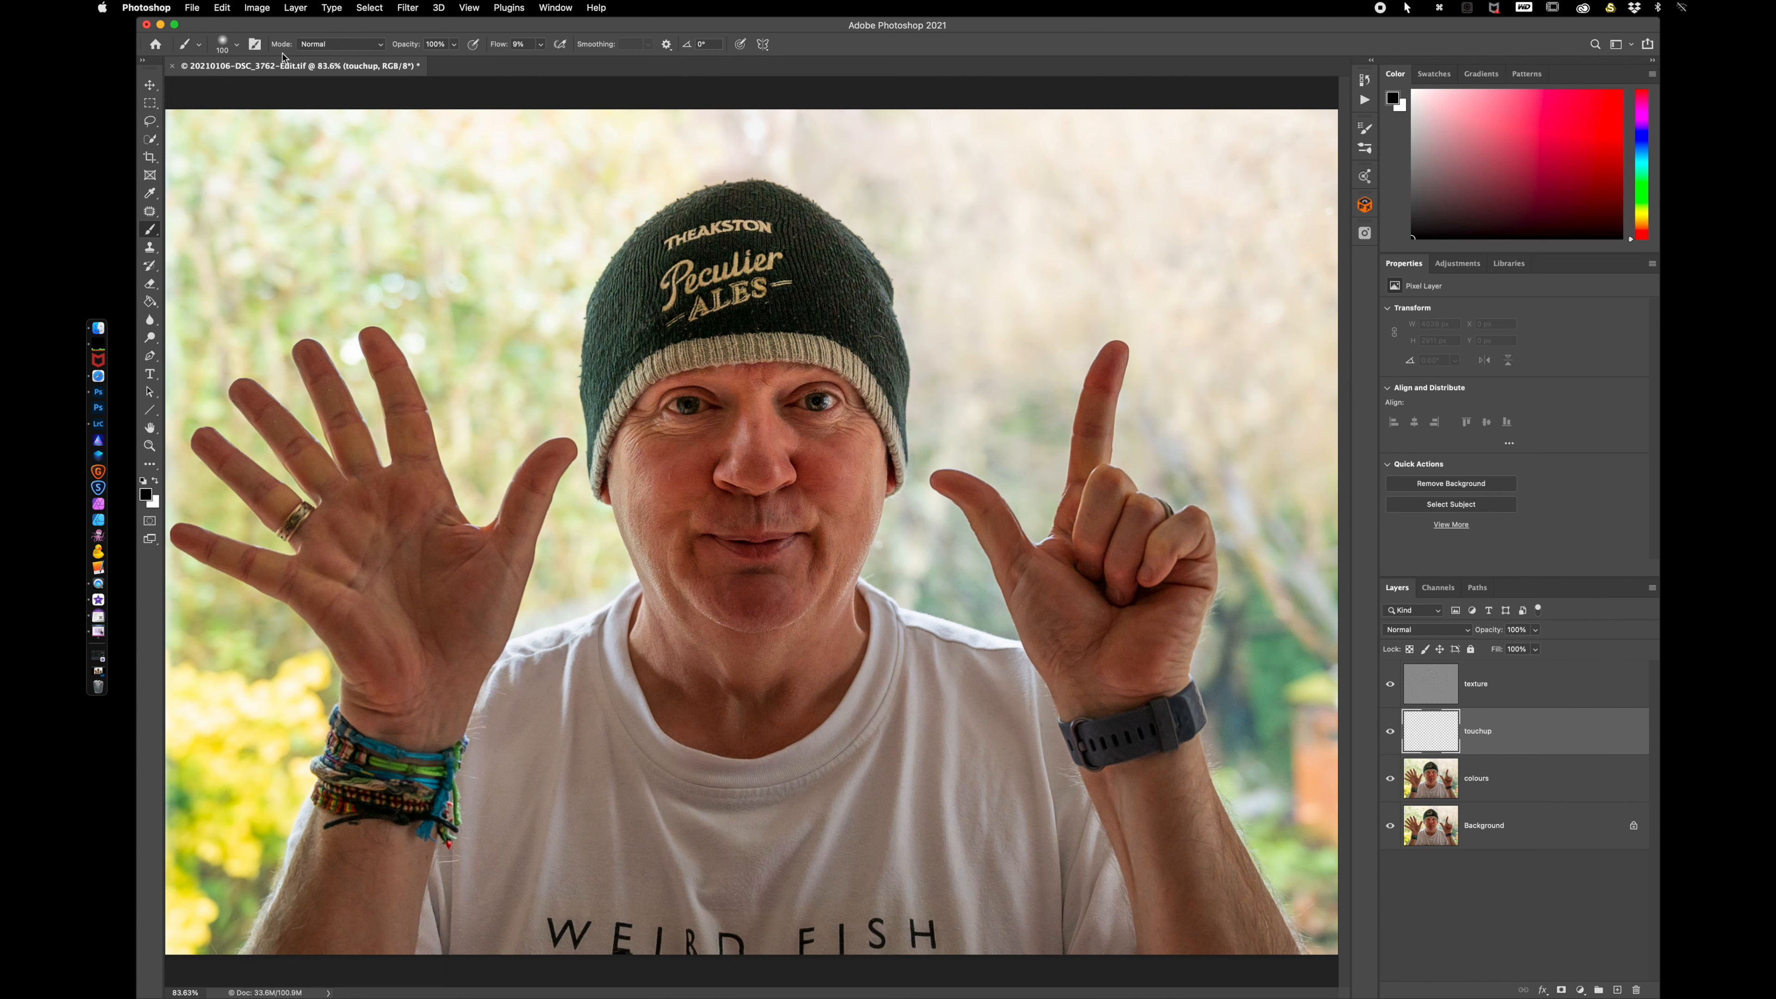
pyautogui.click(237, 47)
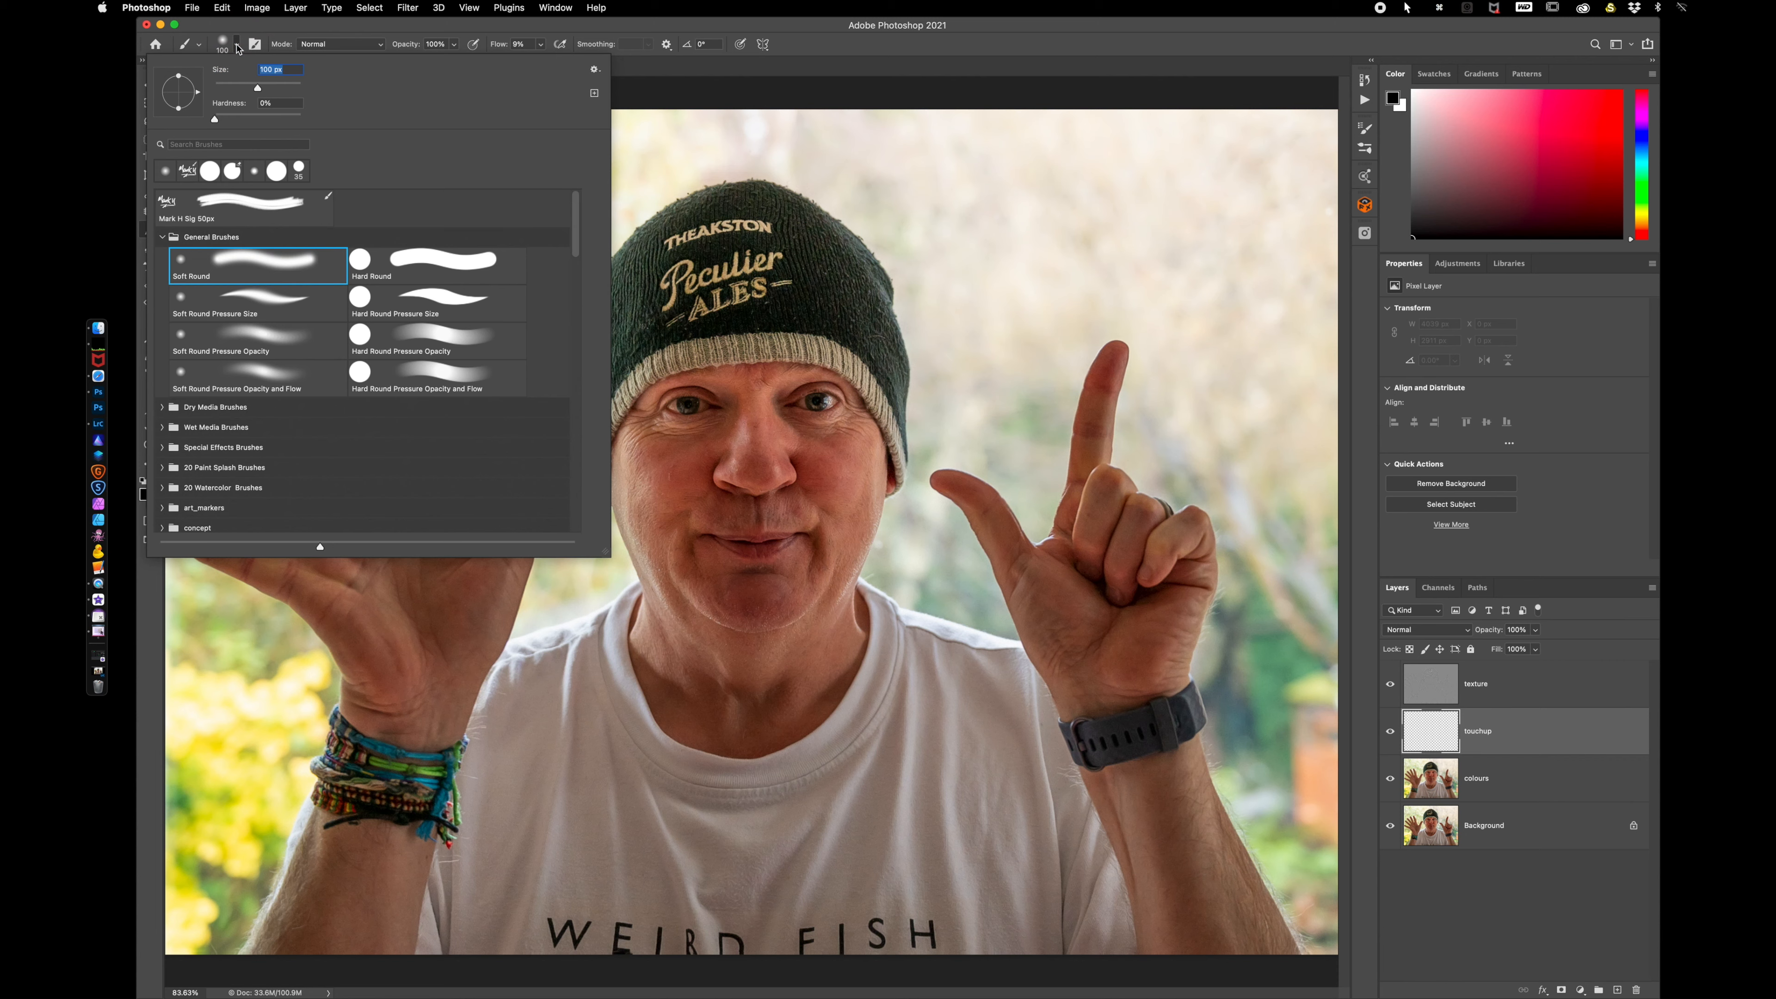
pyautogui.click(215, 119)
pyautogui.click(817, 34)
pyautogui.click(496, 46)
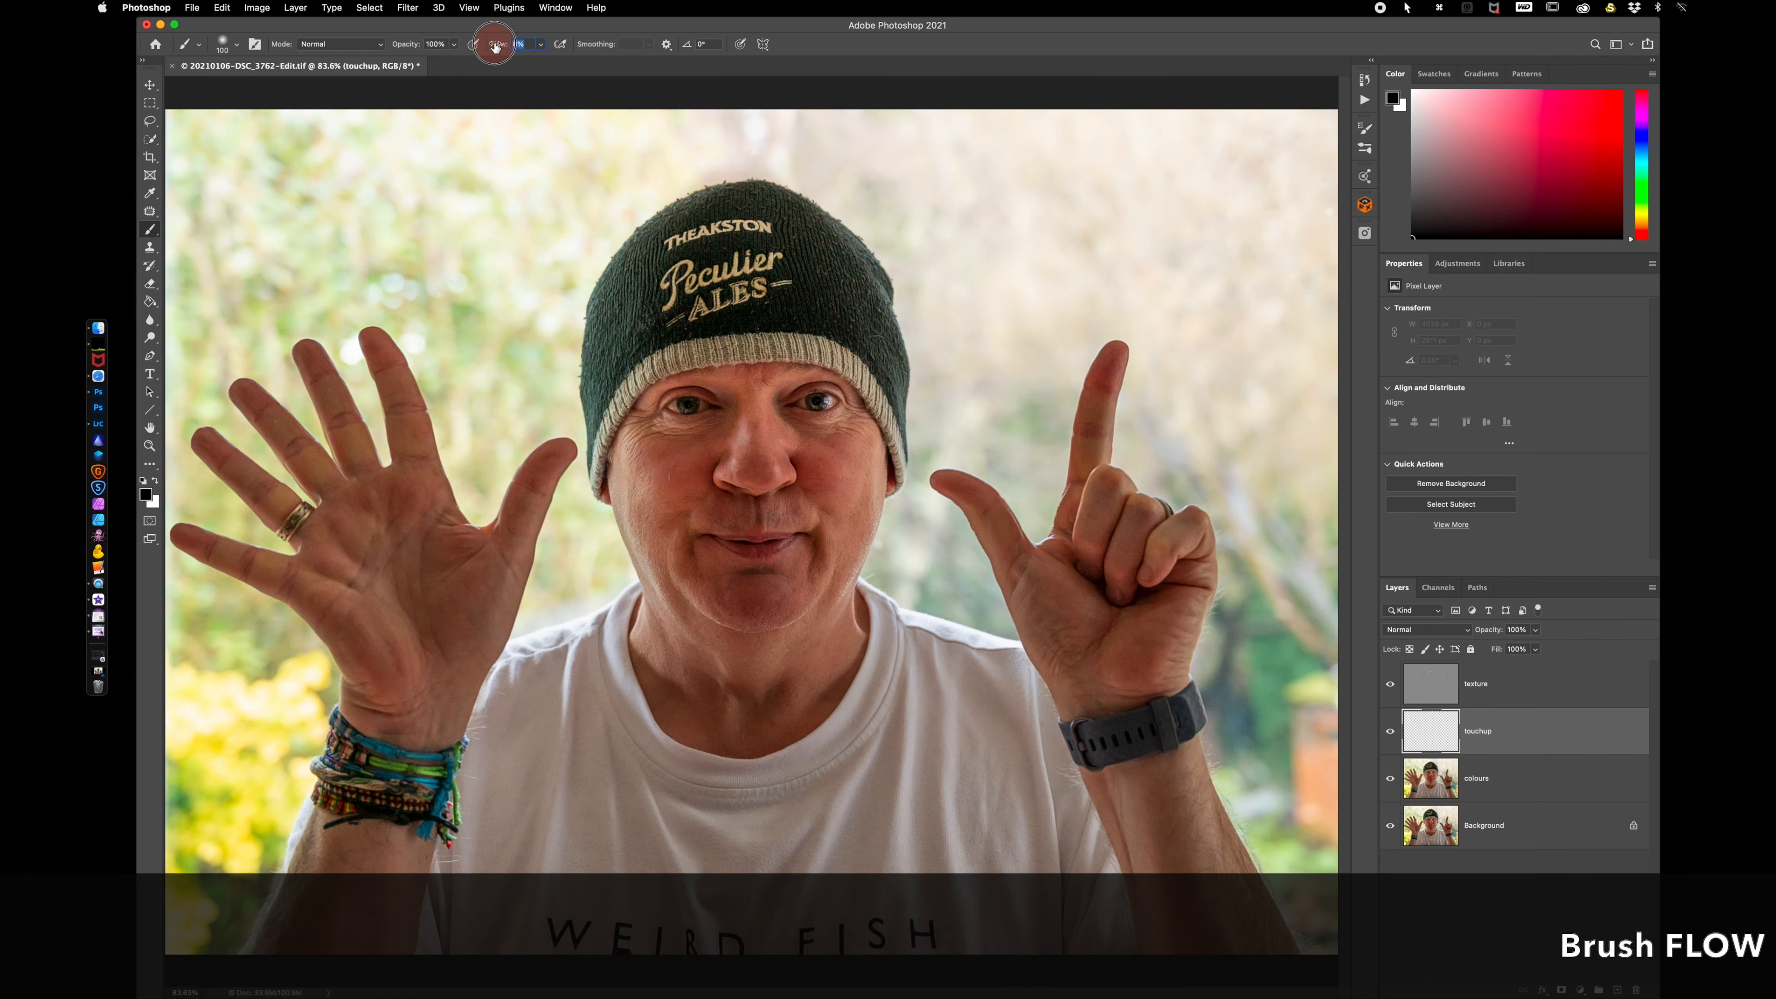
pyautogui.moveTo(493, 47); pyautogui.dragTo(496, 47)
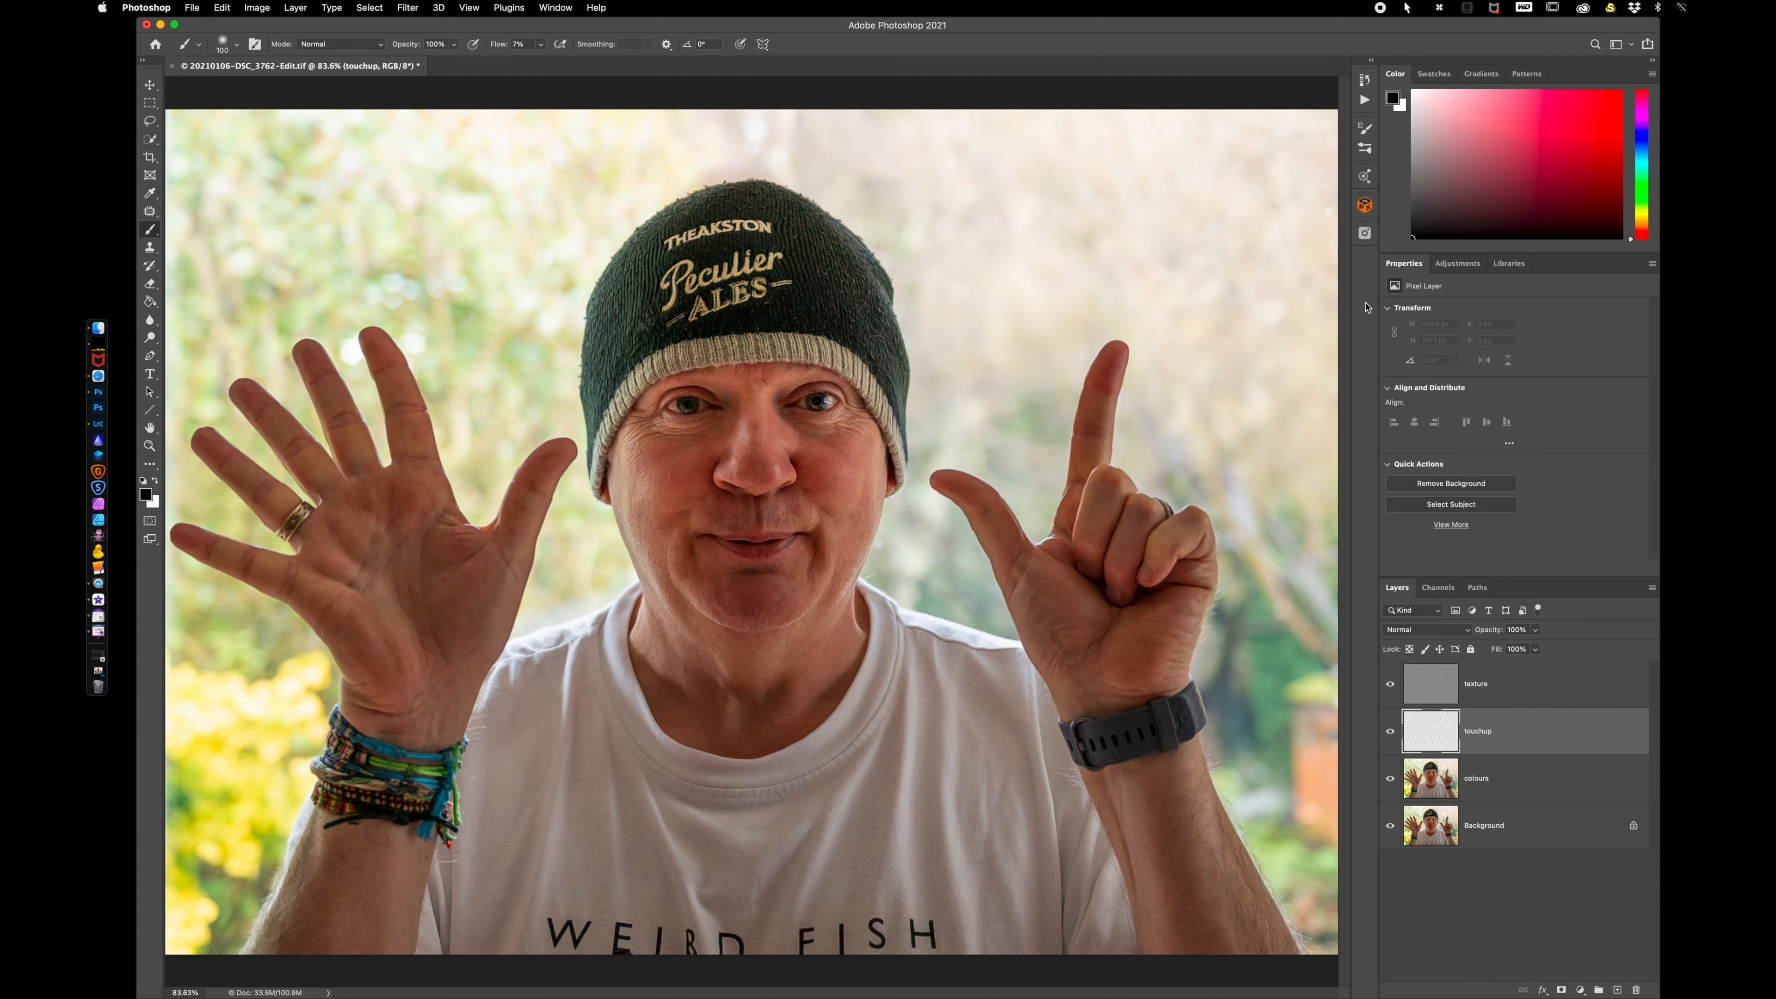
# - On the texture layer, use the Patch tool to remove the thin scratch on the cheek and the spot on the nose bridge
pyautogui.press('super+equal')
pyautogui.press('super+equal')
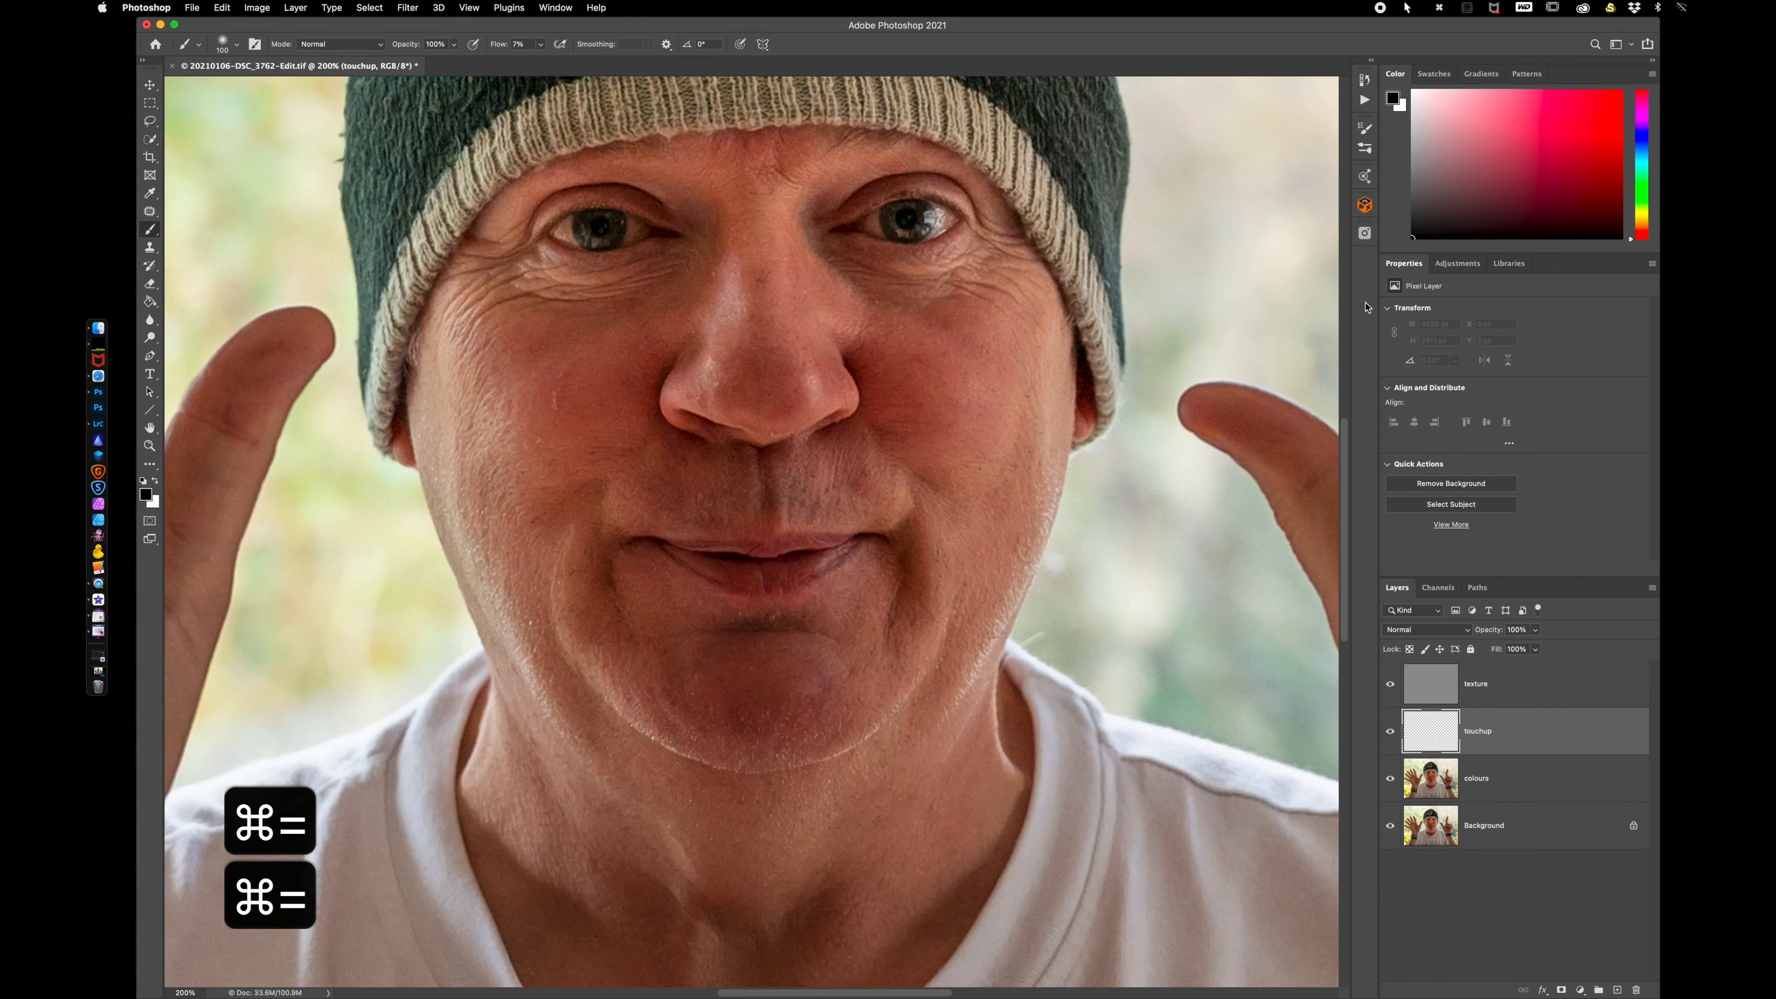
pyautogui.press('super+equal')
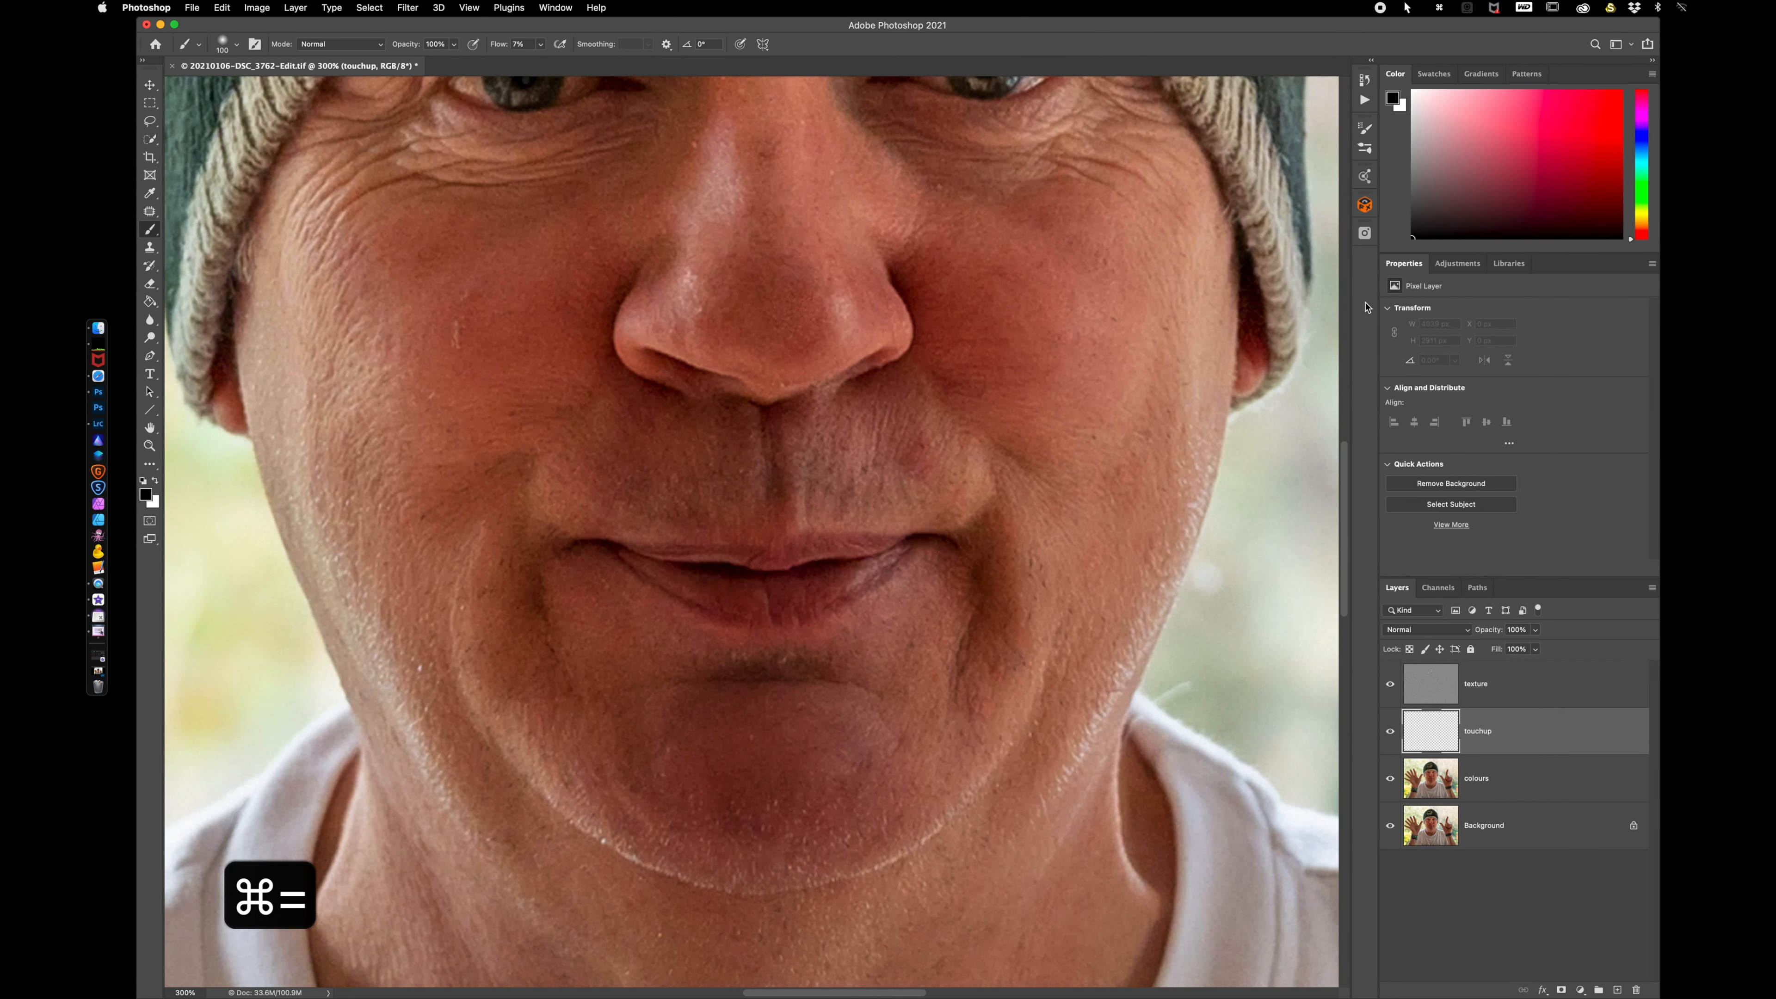
pyautogui.moveTo(753, 231)
pyautogui.mouseDown()
pyautogui.moveTo(742, 440)
pyautogui.moveTo(781, 426)
pyautogui.mouseUp()
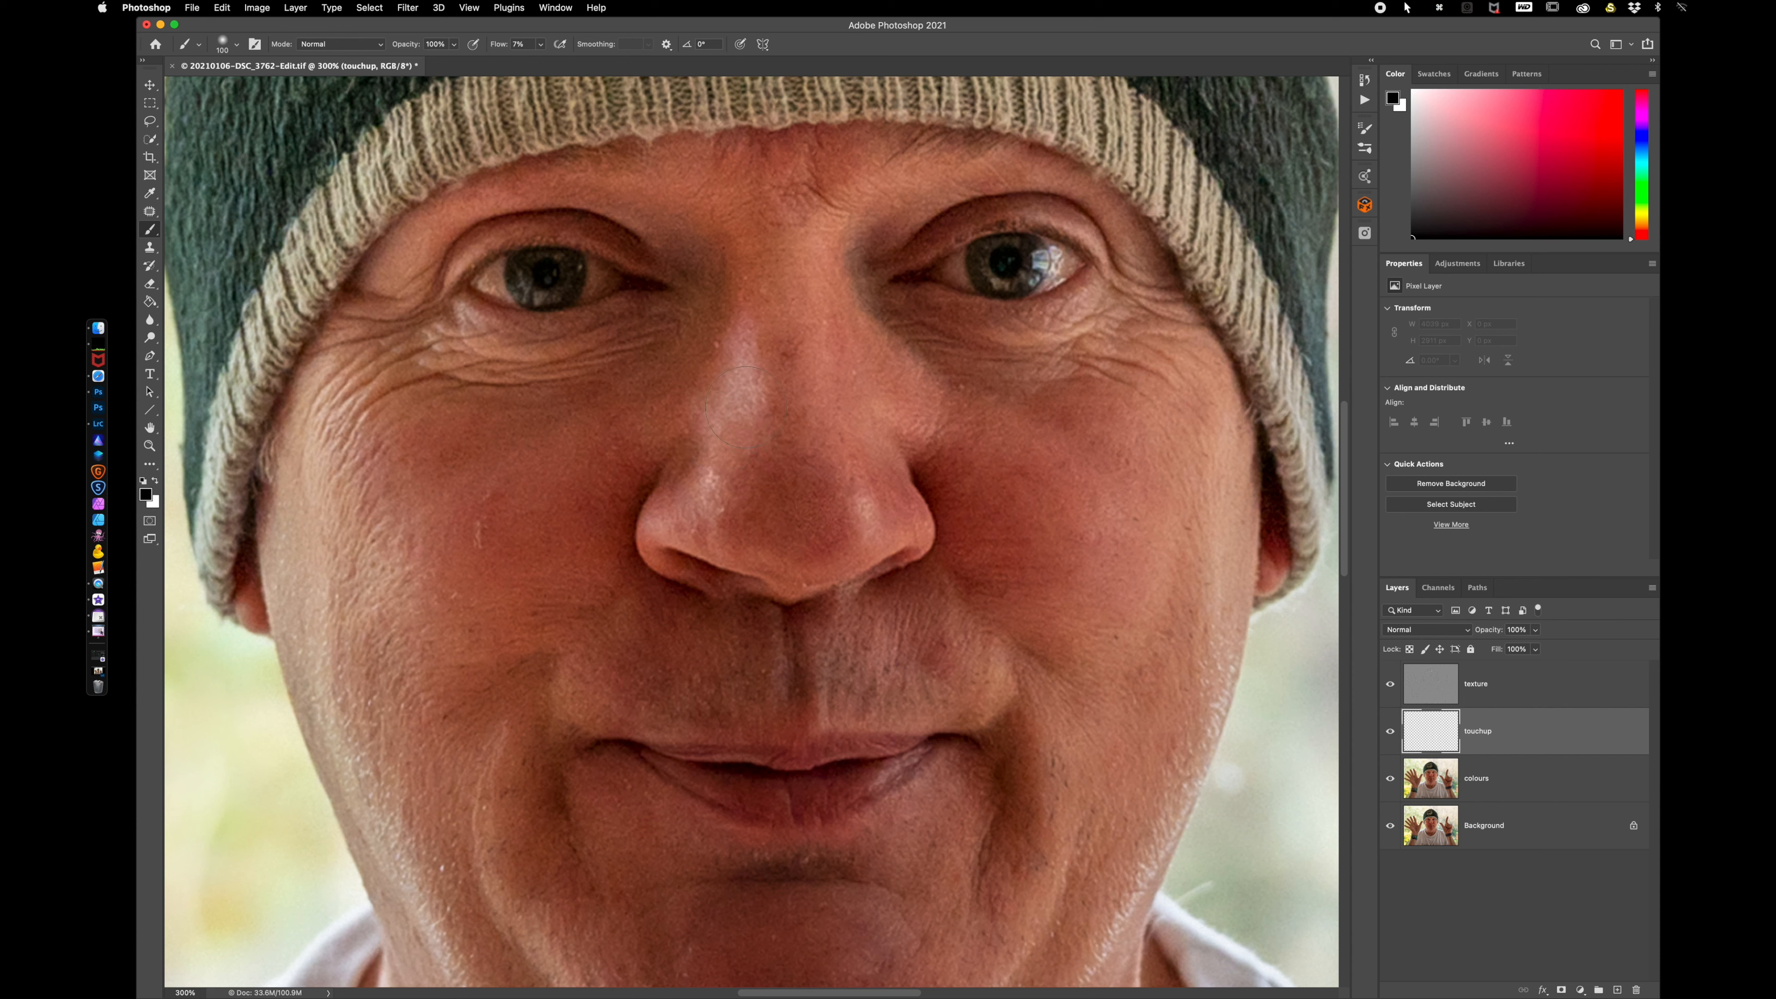
pyautogui.click(1425, 684)
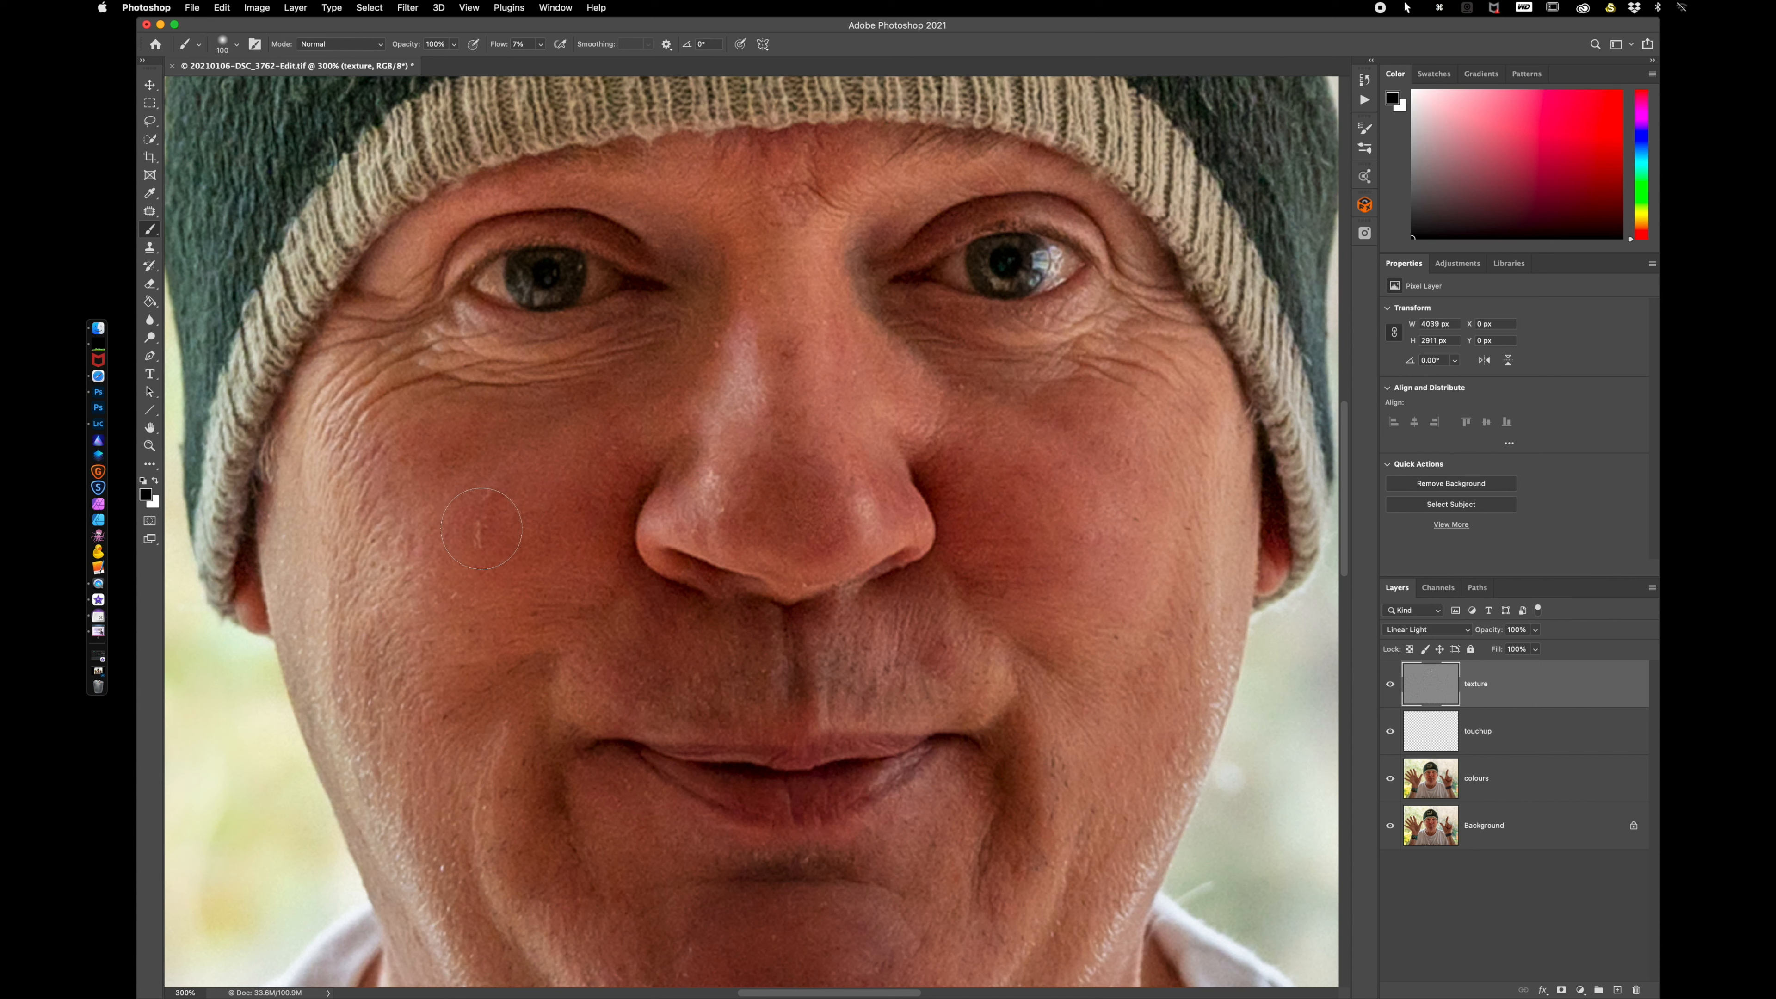
pyautogui.click(150, 212)
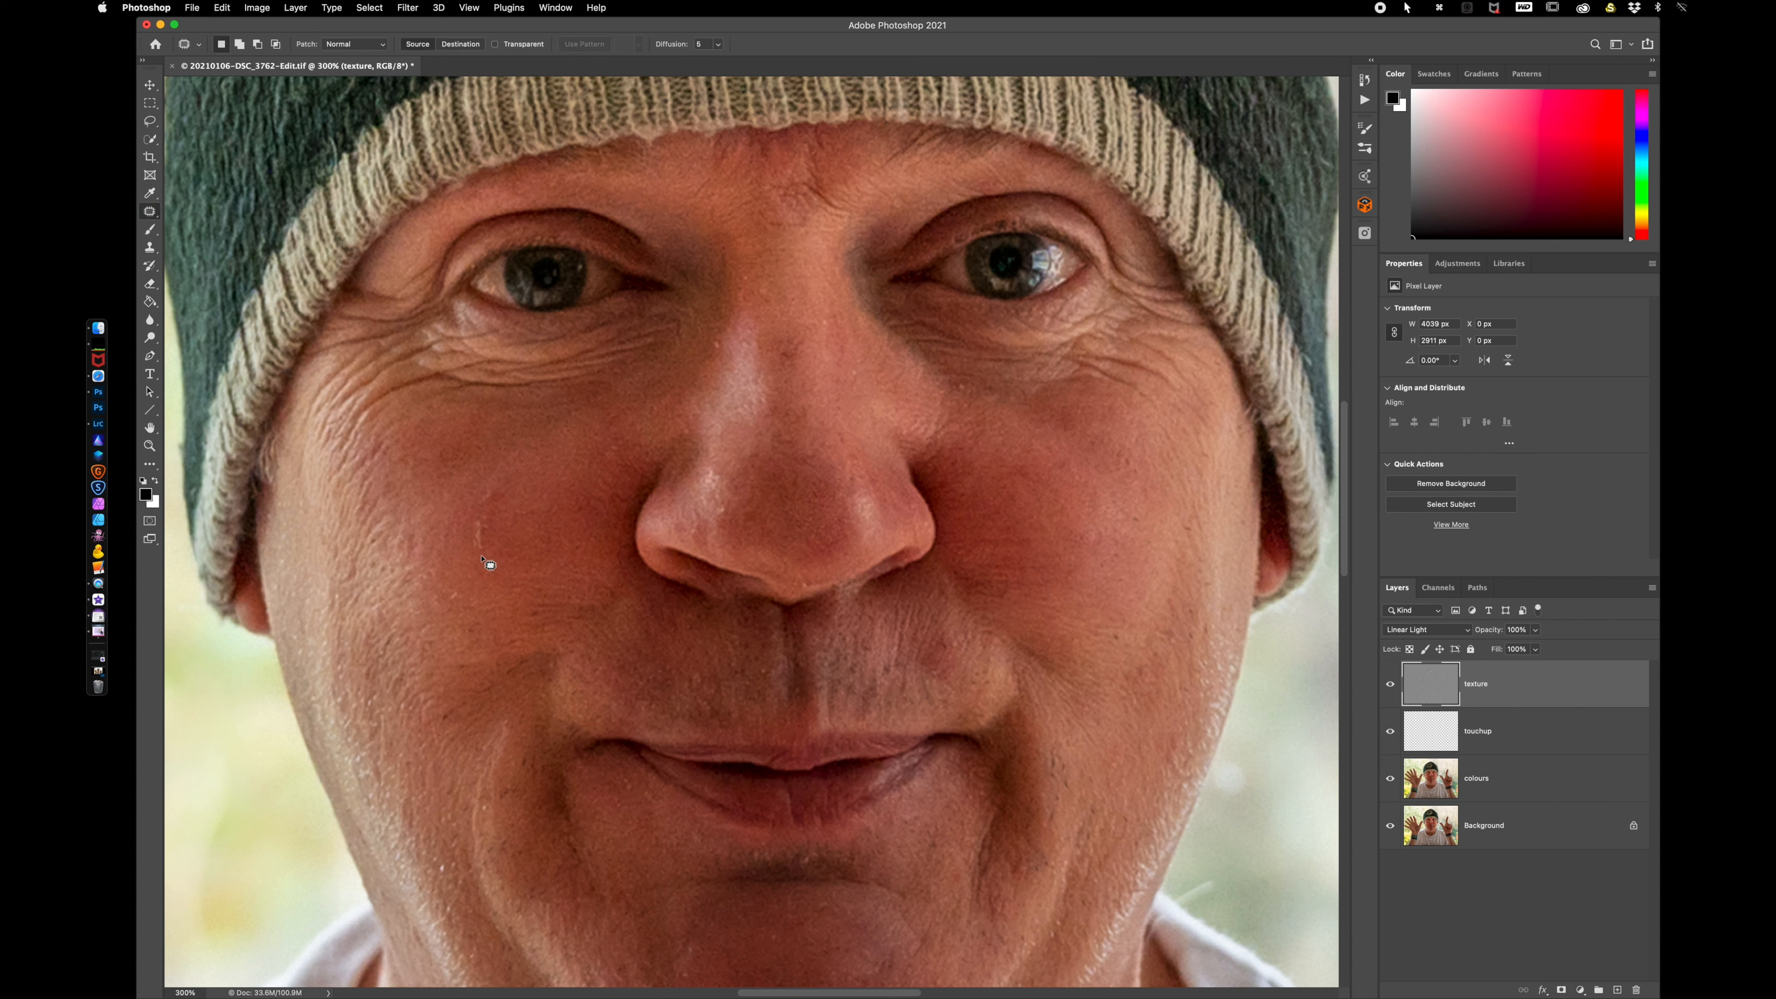
pyautogui.moveTo(485, 560)
pyautogui.mouseDown()
pyautogui.moveTo(502, 498)
pyautogui.moveTo(478, 486)
pyautogui.moveTo(465, 543)
pyautogui.moveTo(487, 567)
pyautogui.moveTo(467, 517)
pyautogui.moveTo(429, 513)
pyautogui.mouseUp()
pyautogui.press('super+d')
pyautogui.moveTo(791, 369)
pyautogui.mouseDown()
pyautogui.moveTo(804, 349)
pyautogui.moveTo(785, 331)
pyautogui.moveTo(762, 353)
pyautogui.moveTo(812, 404)
pyautogui.mouseUp()
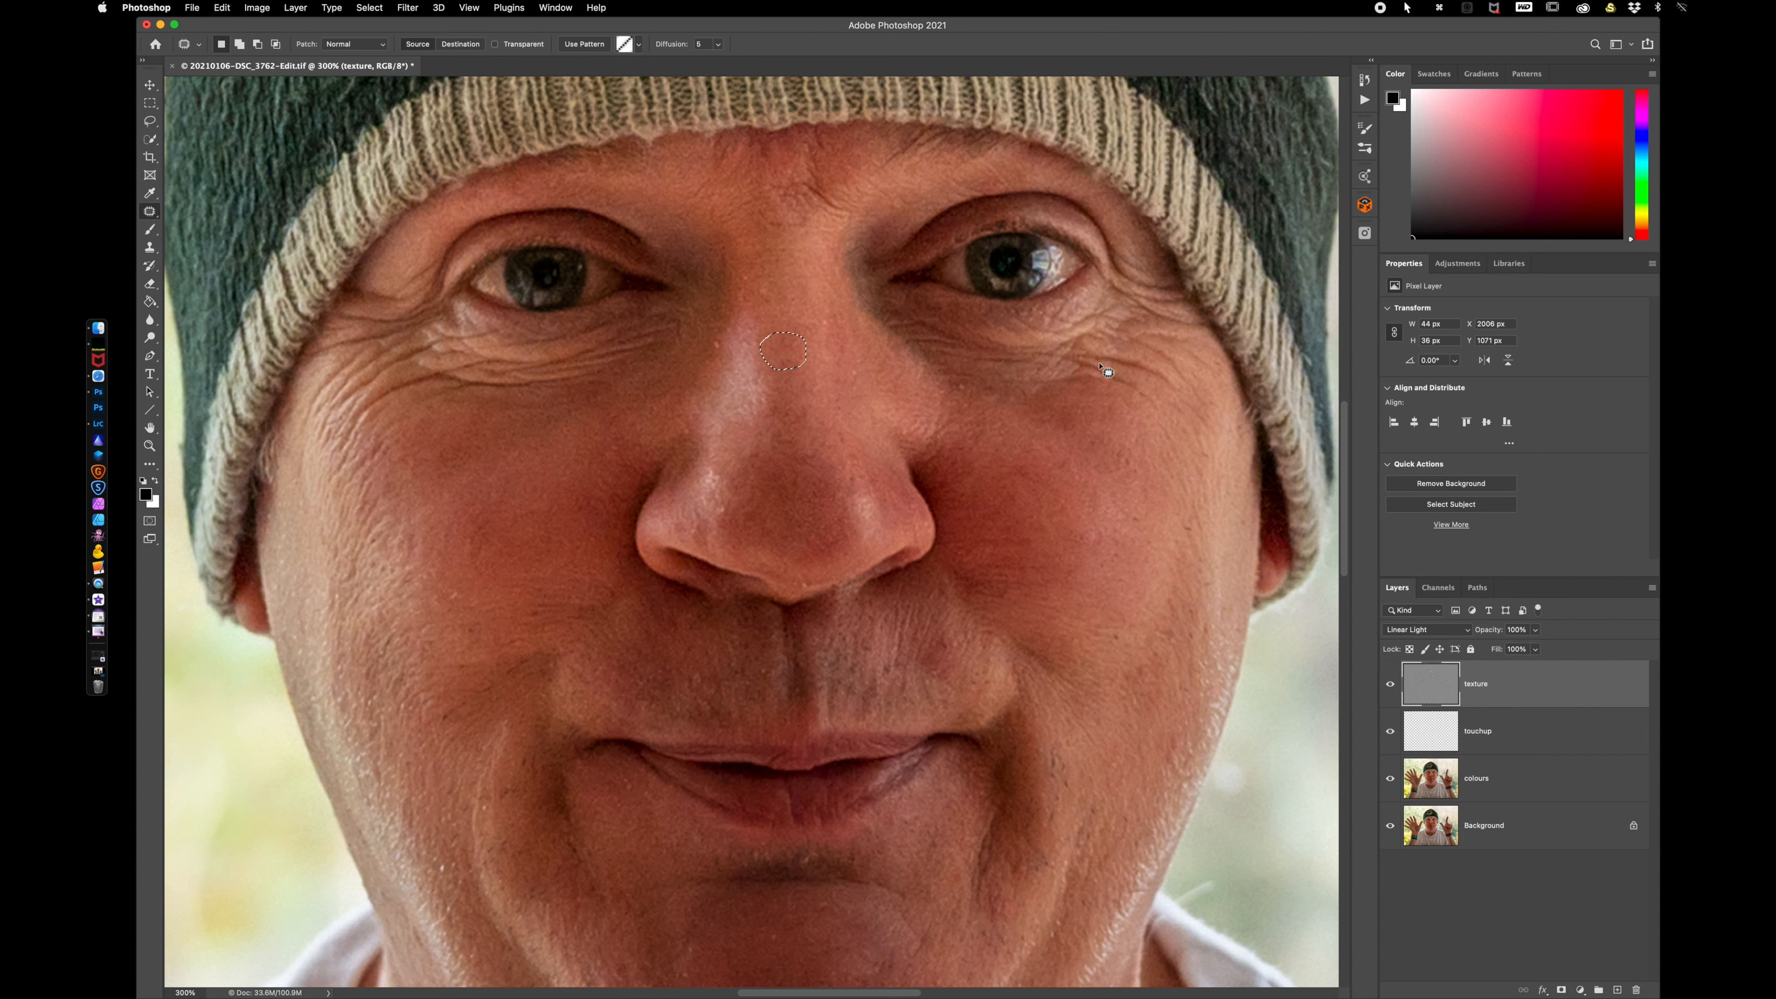
# - Patch the lines and small blemishes on the texture layer just below the subject's left eye
pyautogui.moveTo(1094, 362)
pyautogui.mouseDown()
pyautogui.moveTo(1180, 385)
pyautogui.moveTo(1082, 351)
pyautogui.moveTo(1147, 375)
pyautogui.moveTo(1138, 453)
pyautogui.mouseUp()
pyautogui.click(1116, 430)
pyautogui.moveTo(1085, 360)
pyautogui.mouseDown()
pyautogui.moveTo(1163, 412)
pyautogui.moveTo(1064, 359)
pyautogui.moveTo(1084, 357)
pyautogui.moveTo(1108, 430)
pyautogui.mouseUp()
pyautogui.click(1094, 496)
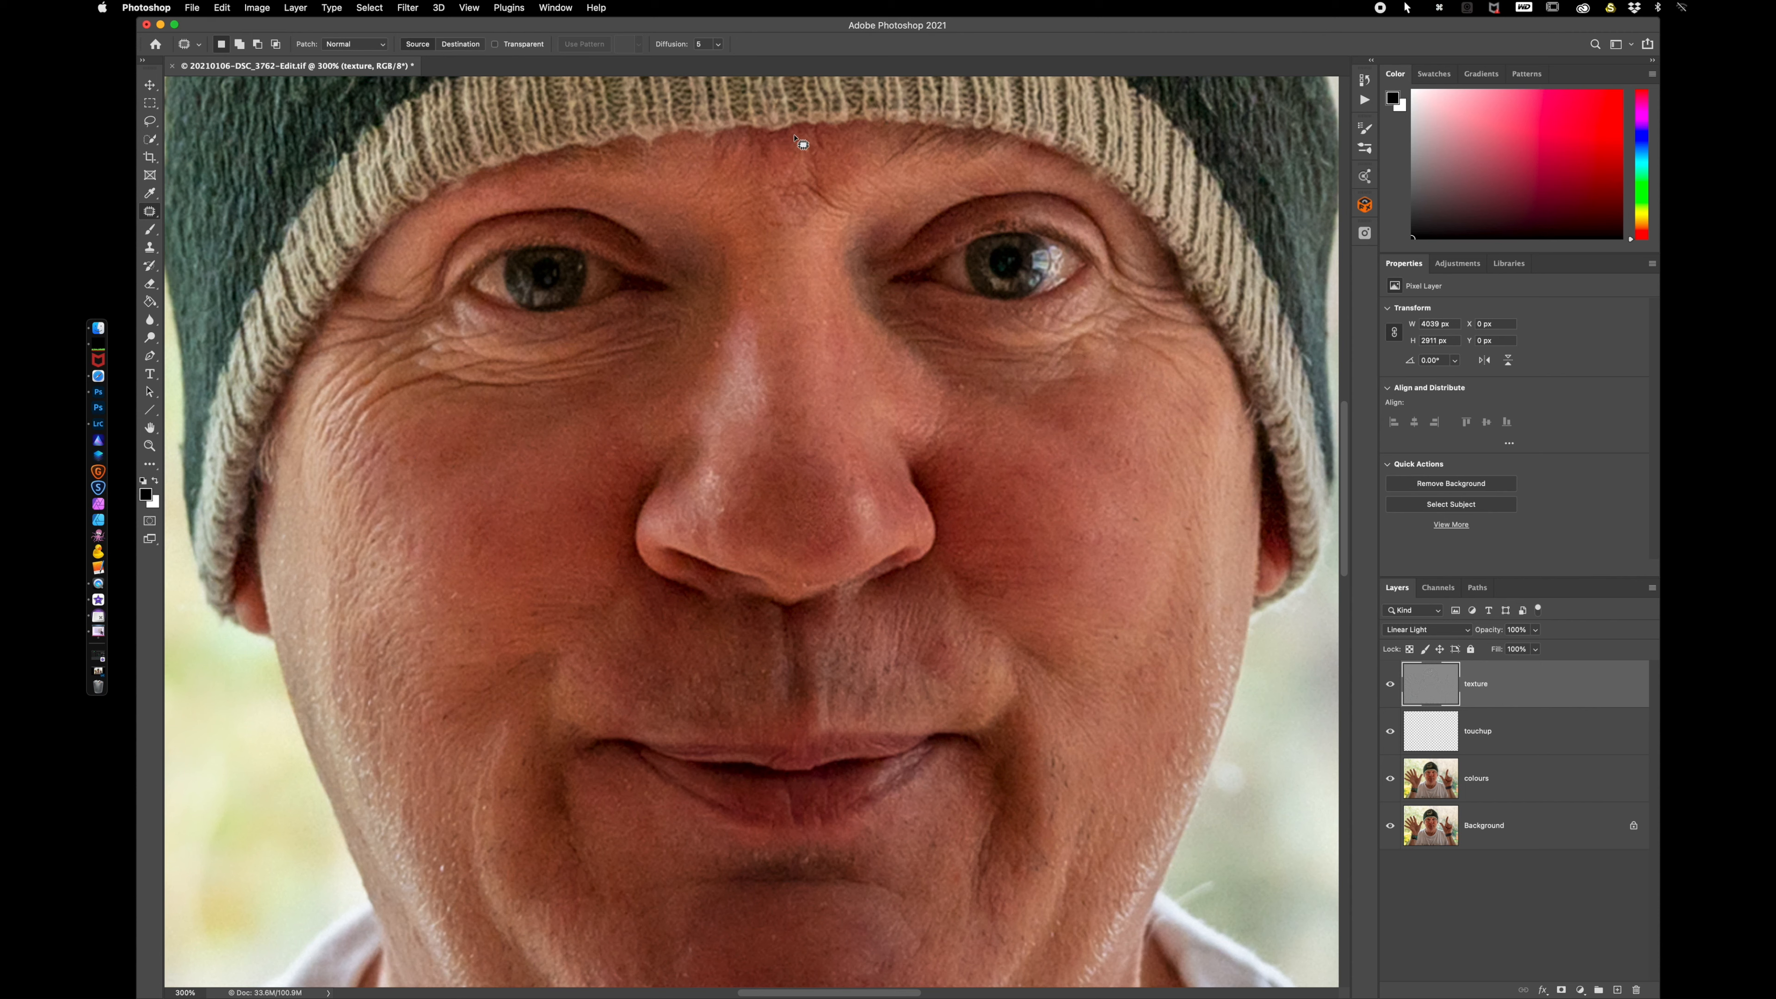
# - Try patching the forehead area between the eyebrows just below the hat brim, and undo the patch
pyautogui.moveTo(815, 129)
pyautogui.mouseDown()
pyautogui.moveTo(714, 150)
pyautogui.moveTo(802, 167)
pyautogui.moveTo(831, 139)
pyautogui.moveTo(818, 130)
pyautogui.moveTo(792, 199)
pyautogui.moveTo(684, 167)
pyautogui.mouseUp()
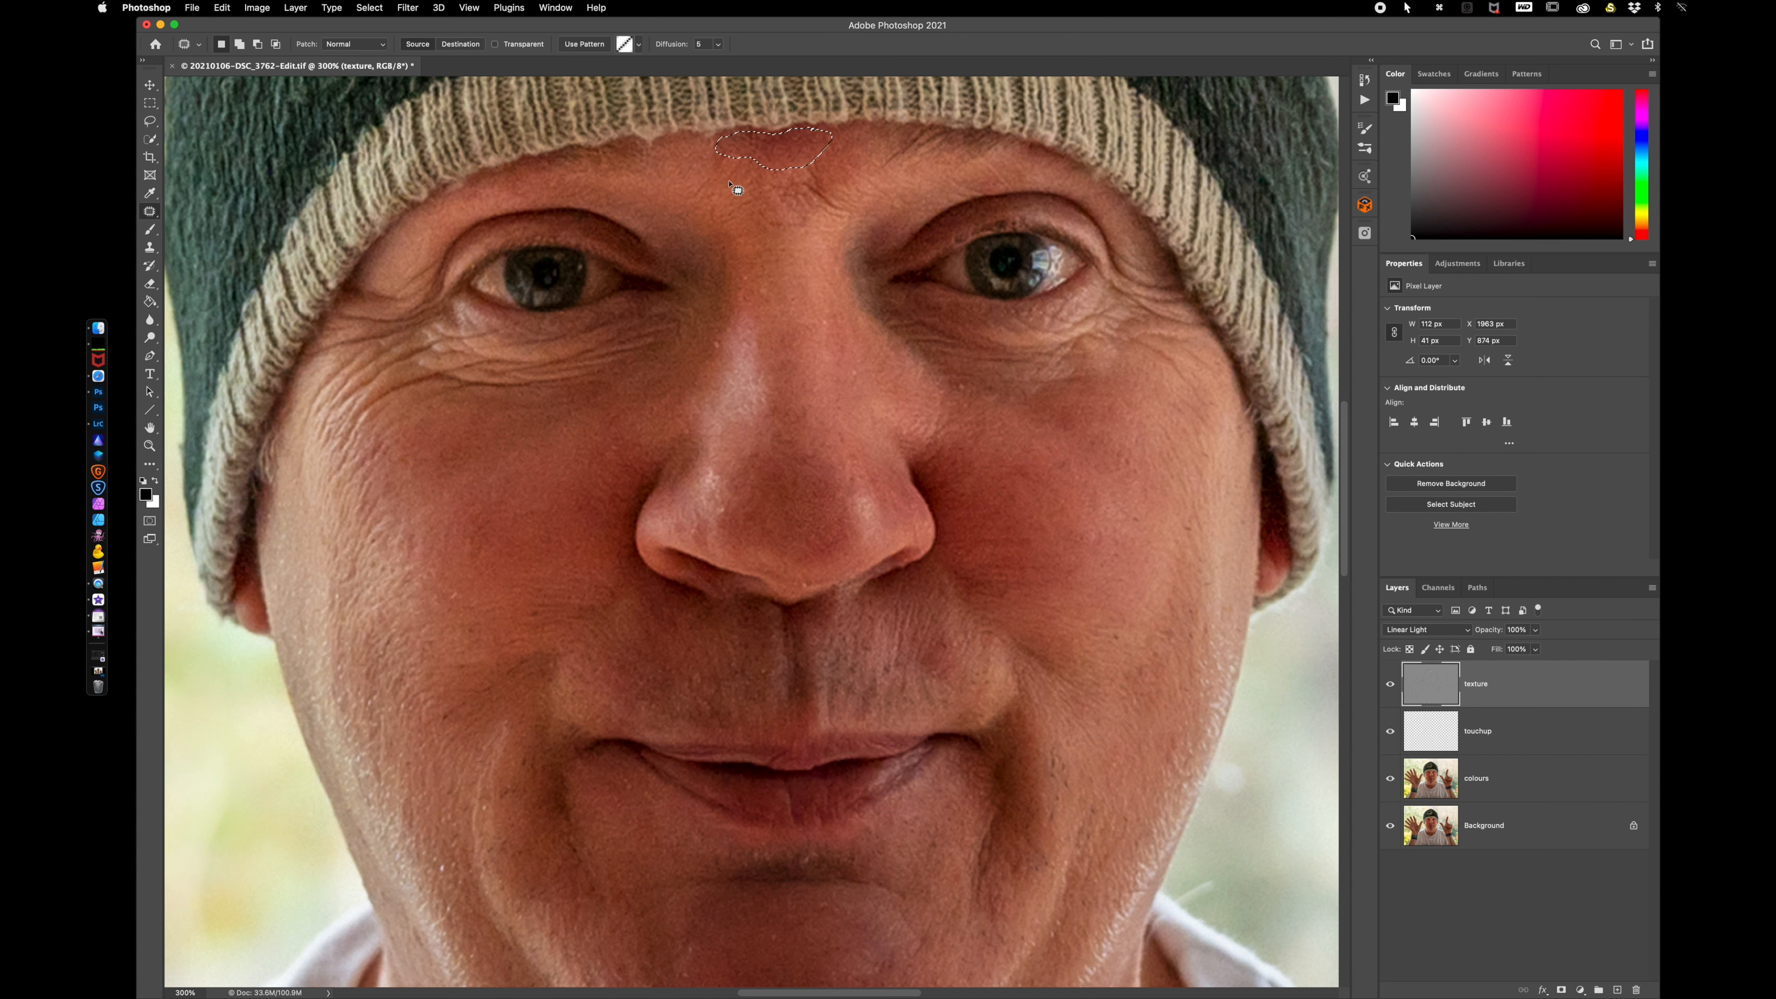
pyautogui.press('super+d')
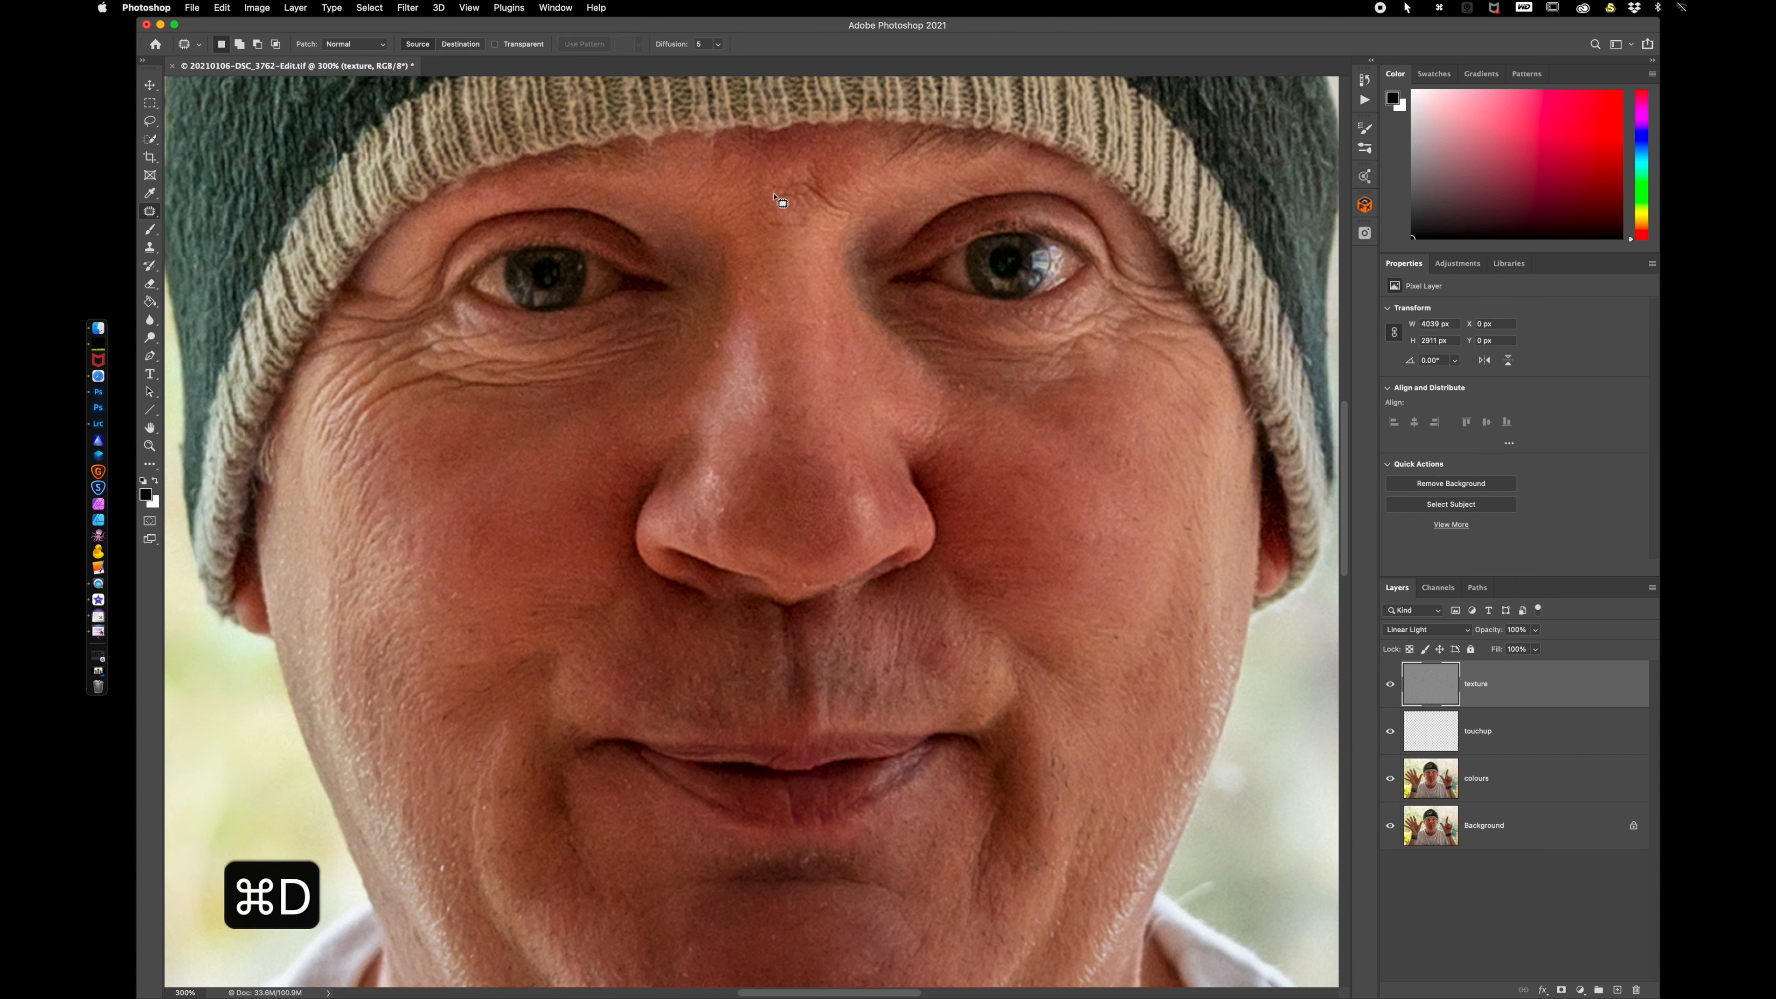
pyautogui.press('super+z')
pyautogui.press('super+z')
# - Patch the small blemishes beside the nose, between the eyebrows and on the side of the nose bridge
pyautogui.click(798, 199)
pyautogui.moveTo(962, 395)
pyautogui.mouseDown()
pyautogui.moveTo(948, 385)
pyautogui.moveTo(964, 397)
pyautogui.mouseUp()
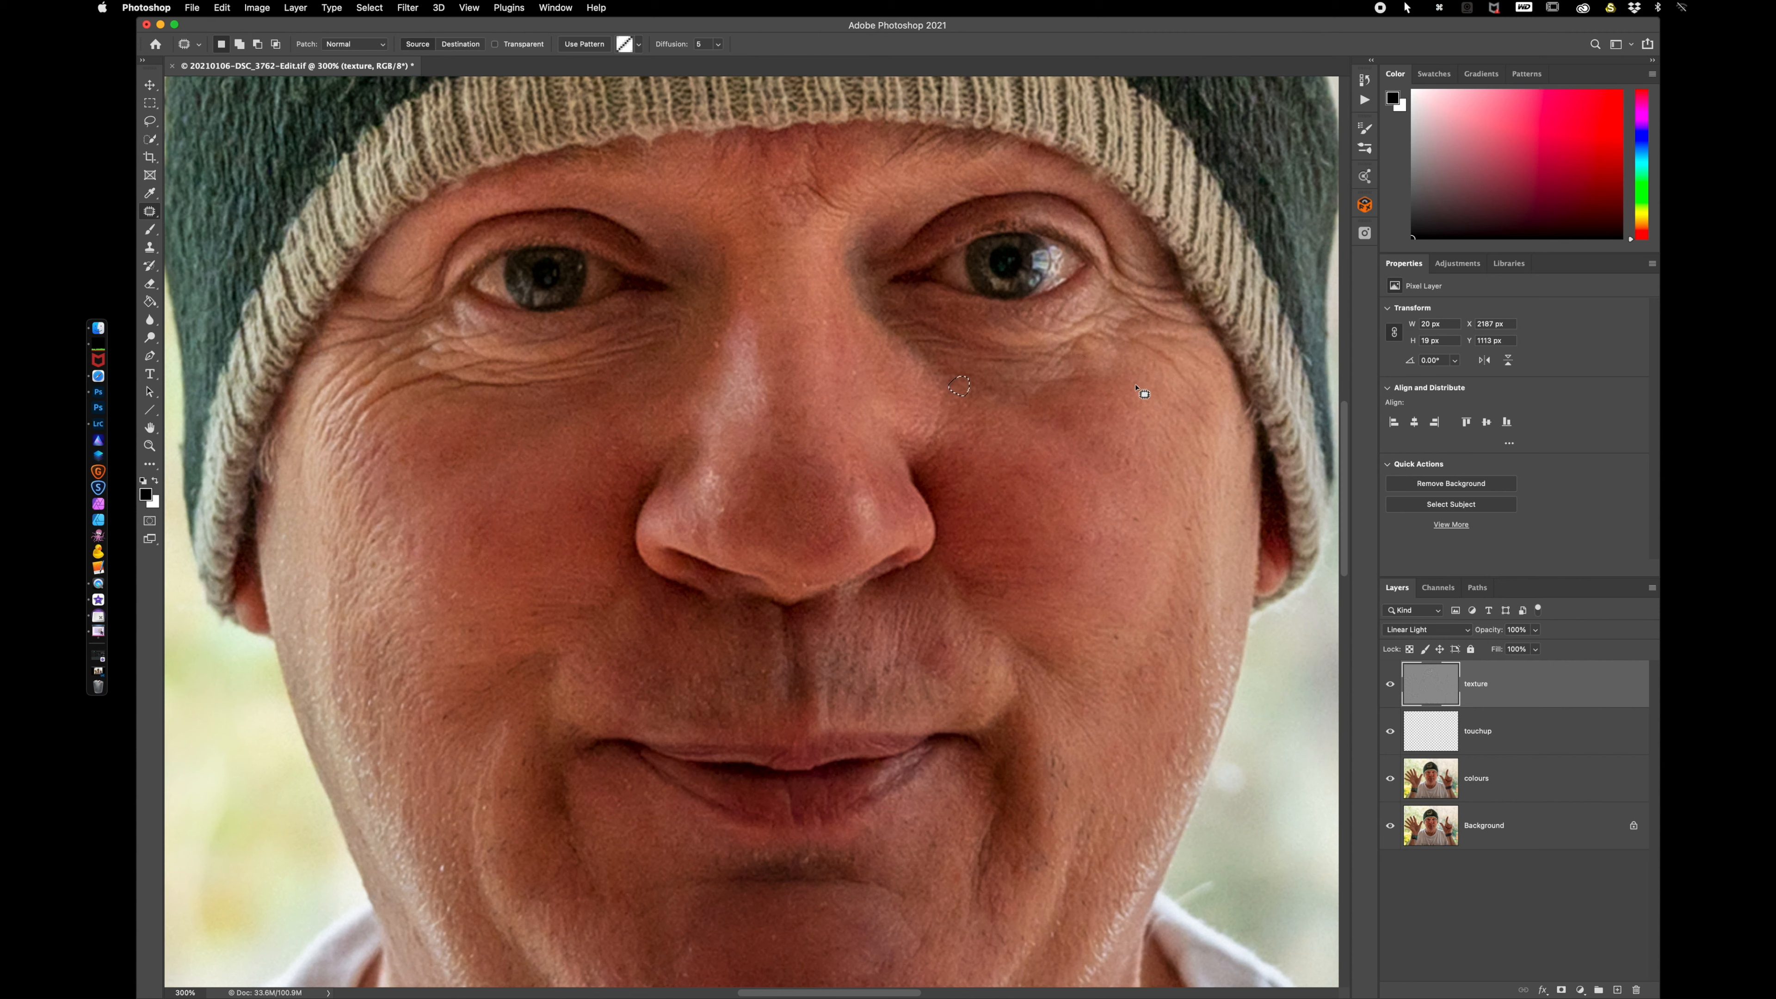
pyautogui.moveTo(798, 190)
pyautogui.mouseDown()
pyautogui.moveTo(856, 210)
pyautogui.moveTo(800, 172)
pyautogui.moveTo(798, 192)
pyautogui.moveTo(863, 197)
pyautogui.mouseUp()
pyautogui.press('super+d')
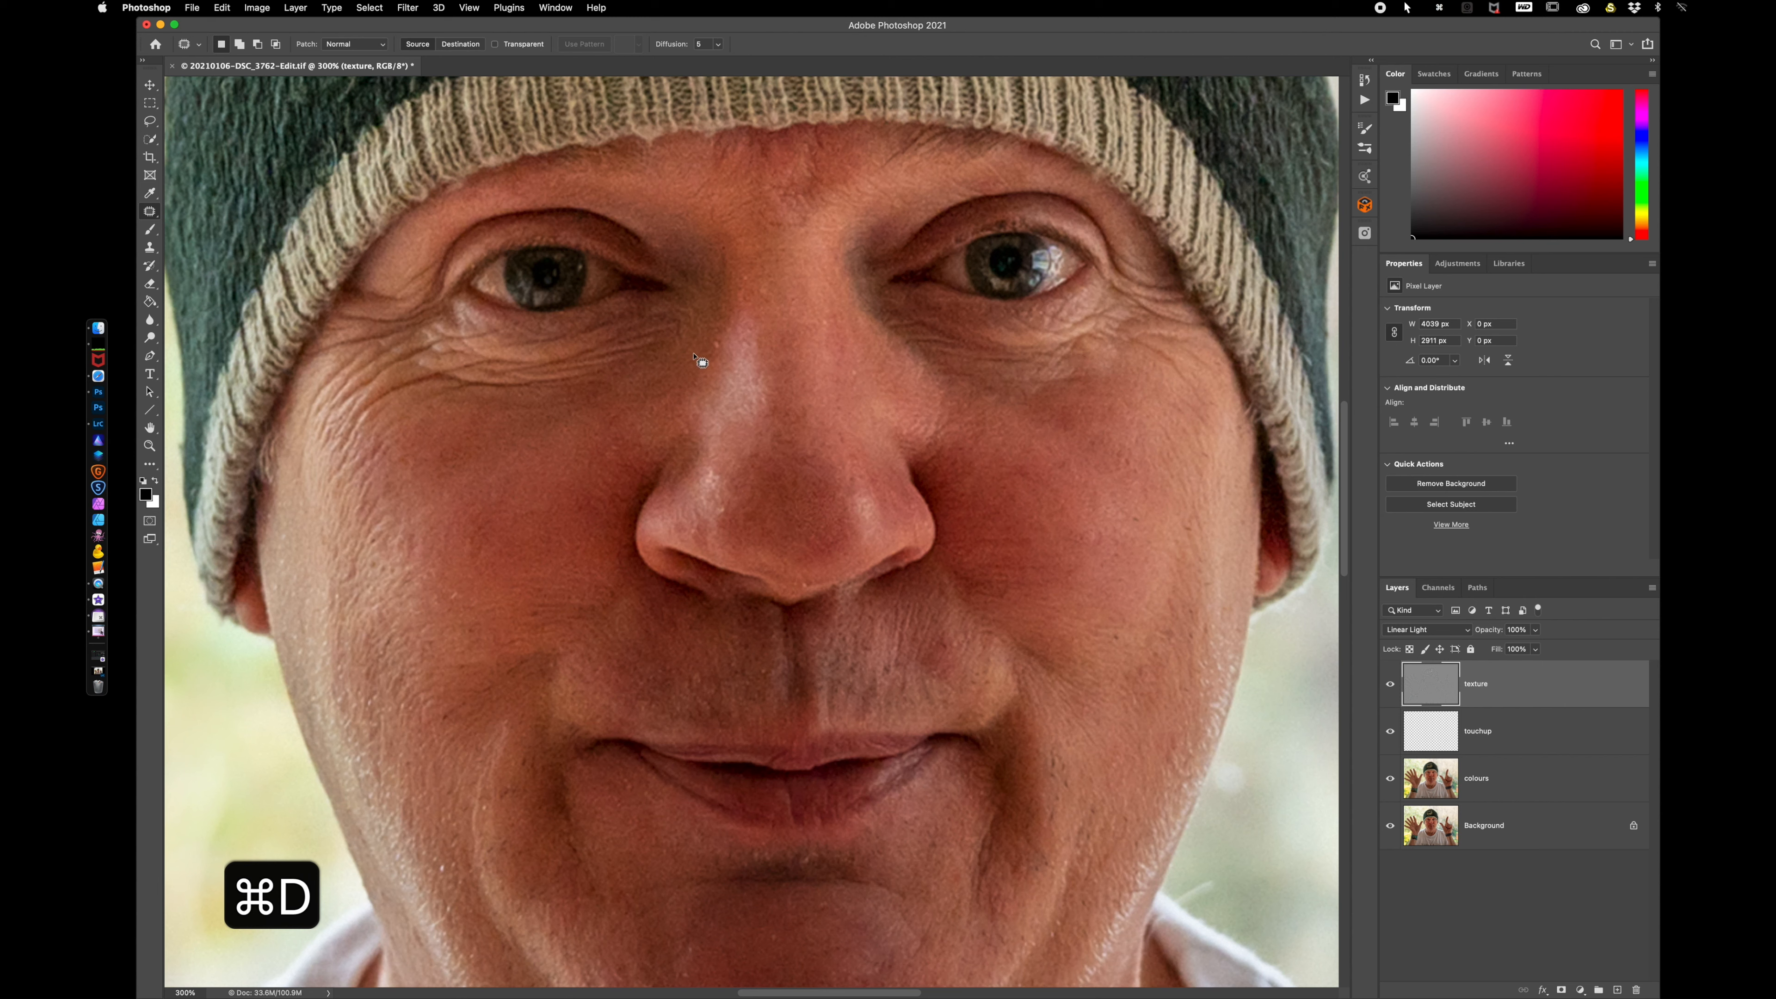
pyautogui.moveTo(720, 359)
pyautogui.mouseDown()
pyautogui.moveTo(706, 336)
pyautogui.moveTo(729, 343)
pyautogui.moveTo(692, 365)
pyautogui.mouseUp()
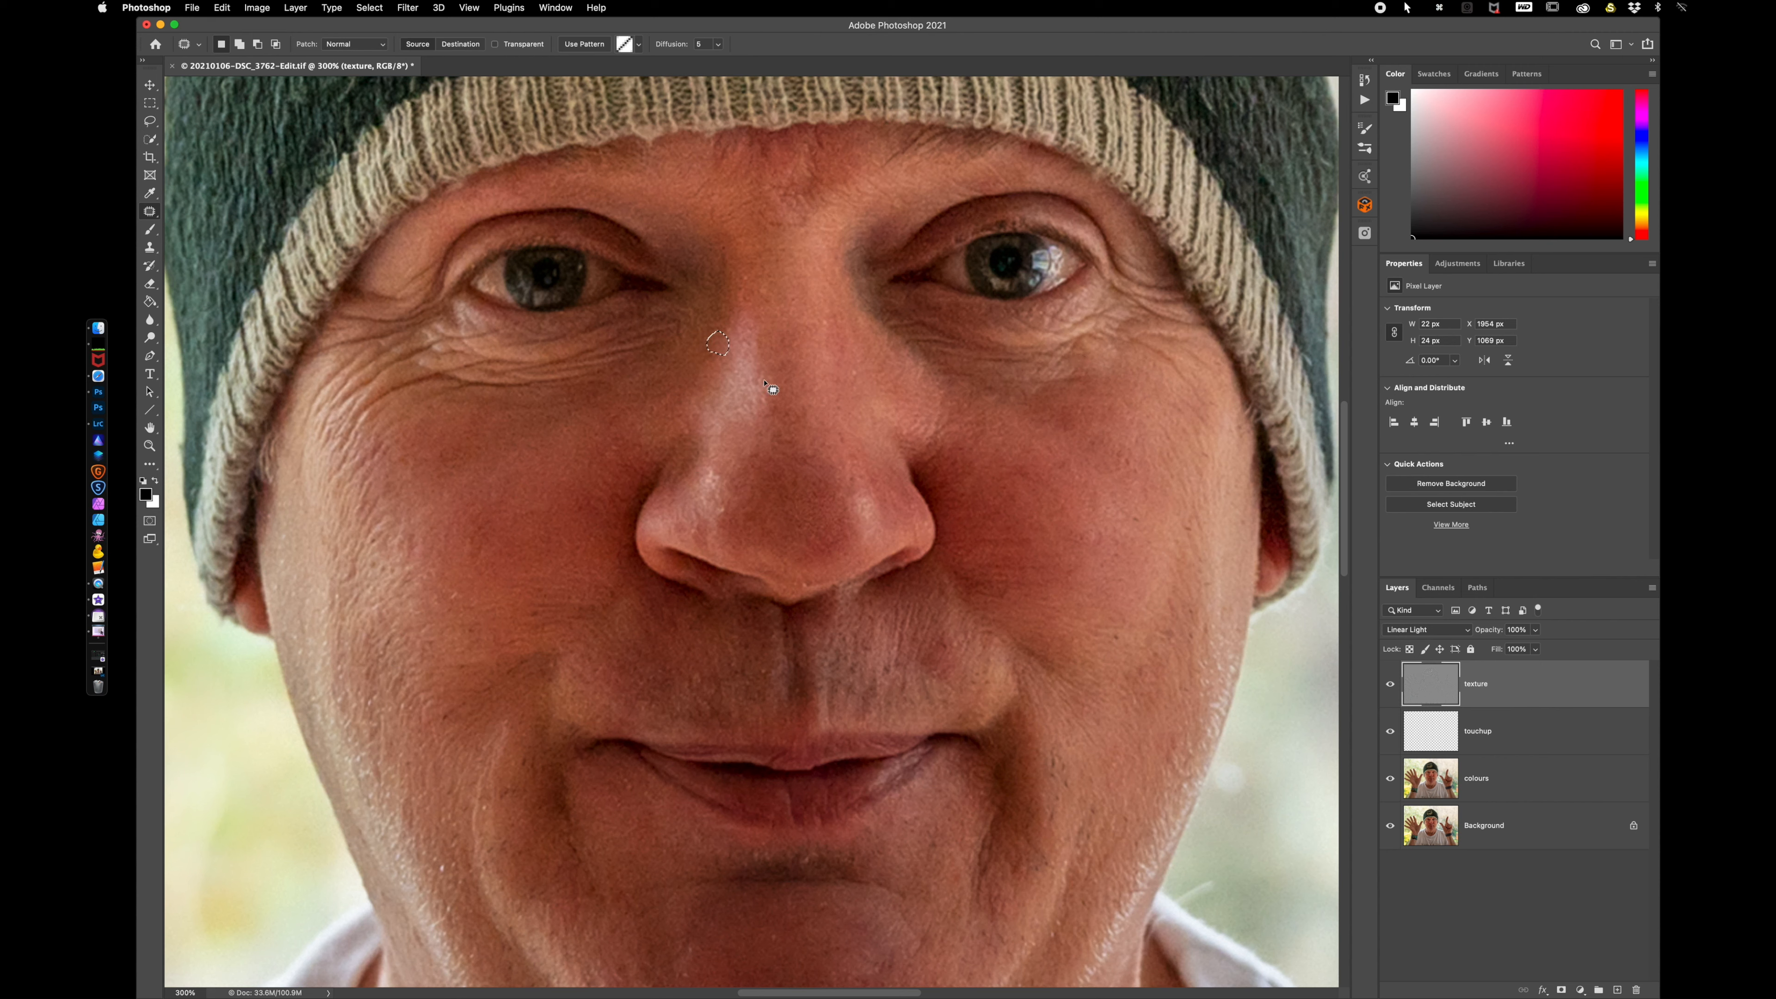
pyautogui.press('super+d')
# - On the touchup layer, use a smaller Brush tip with a skin tone sampled from the subject's left cheek to paint over that cheek
pyautogui.click(1503, 734)
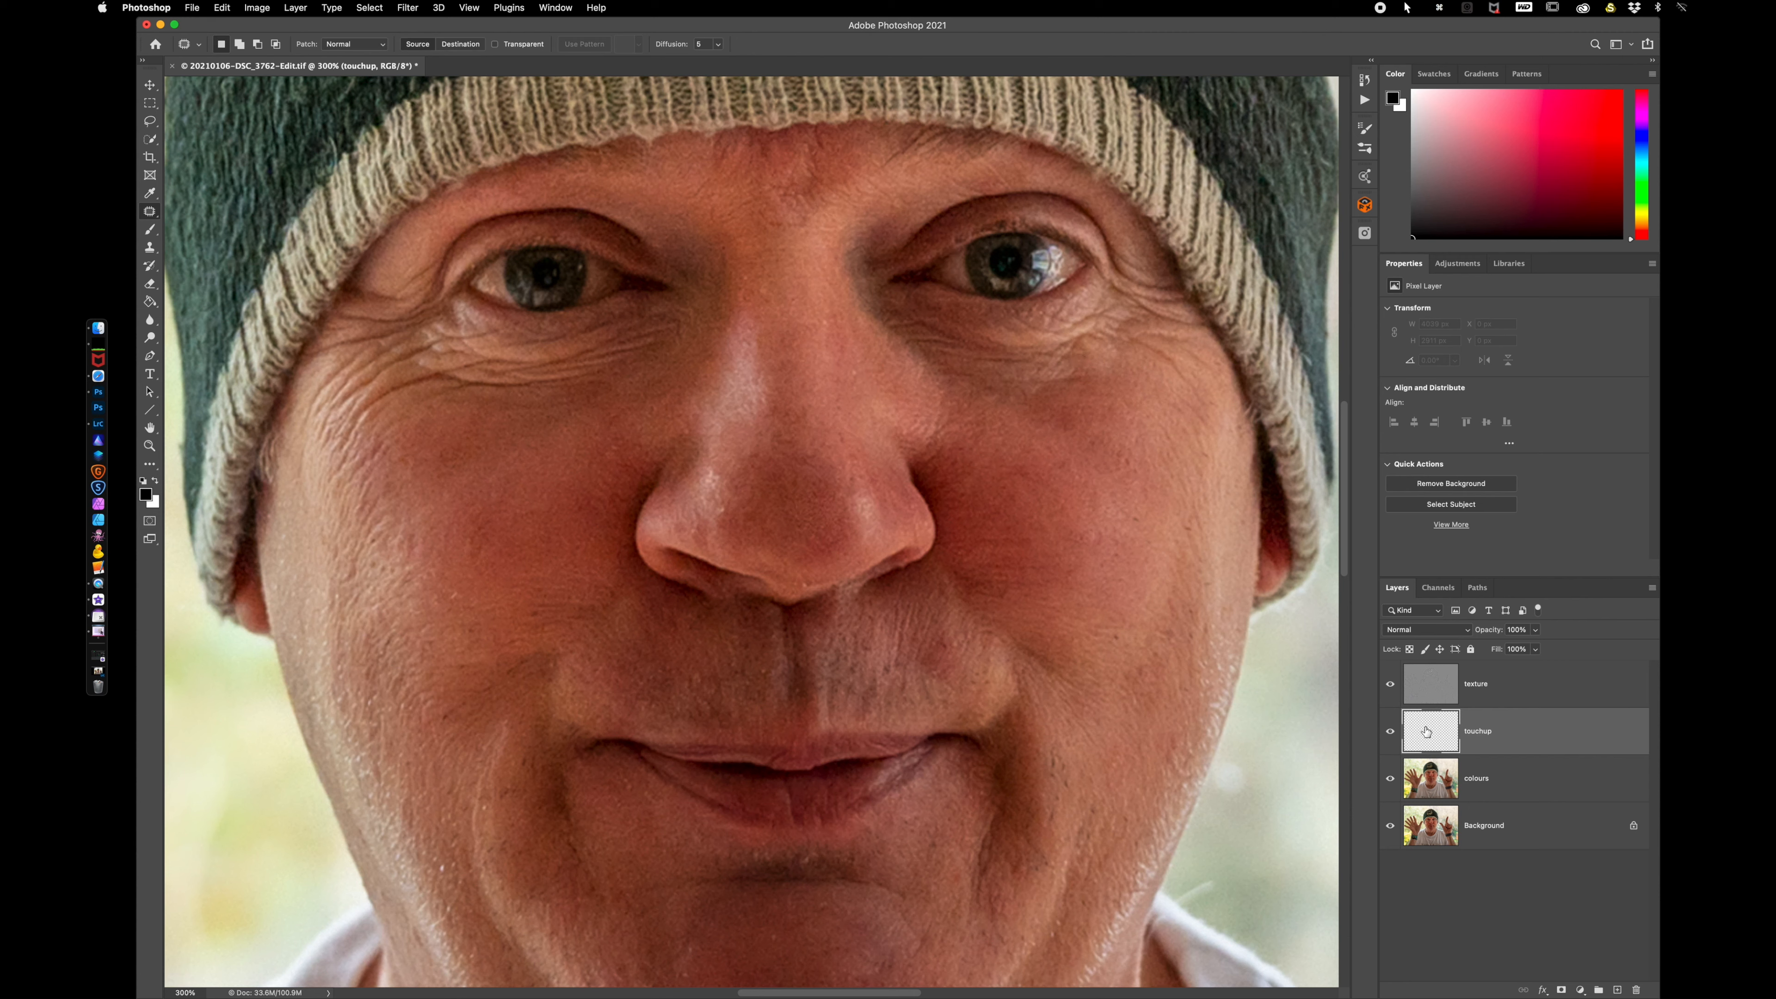
pyautogui.press('b')
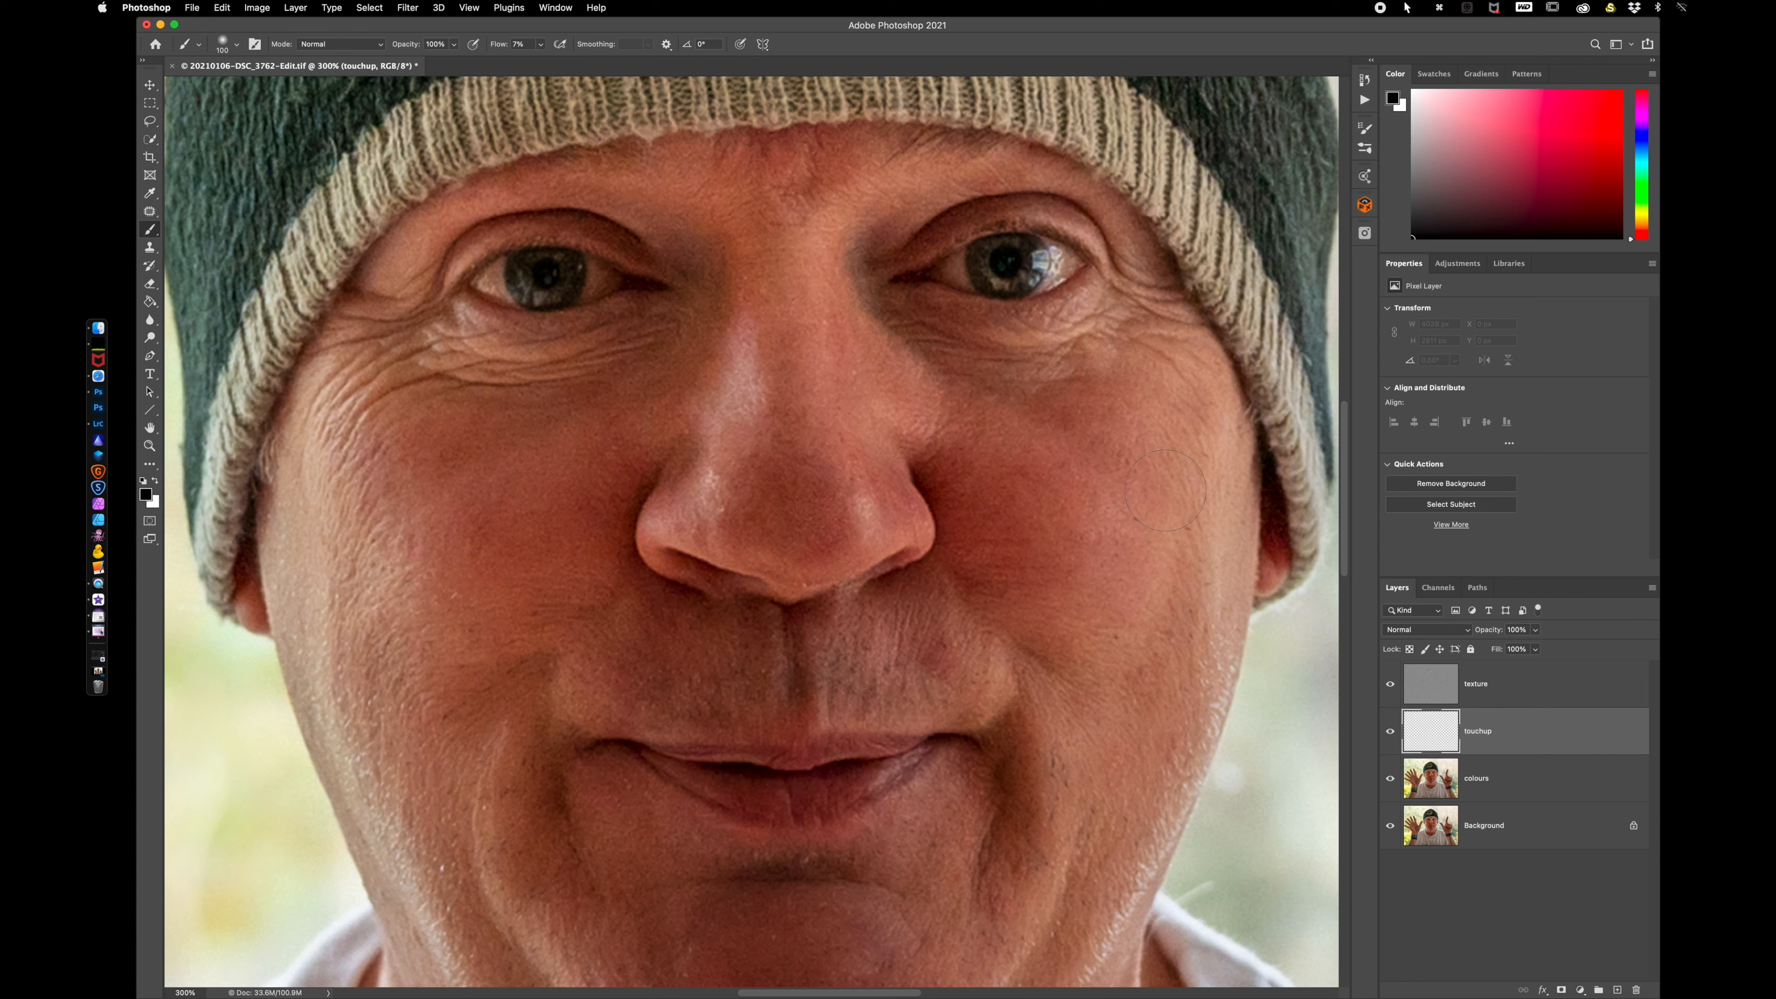
pyautogui.press('[')
pyautogui.press('[')
pyautogui.press('[')
pyautogui.keyDown('alt'); pyautogui.click(1205, 511); pyautogui.keyUp('alt')
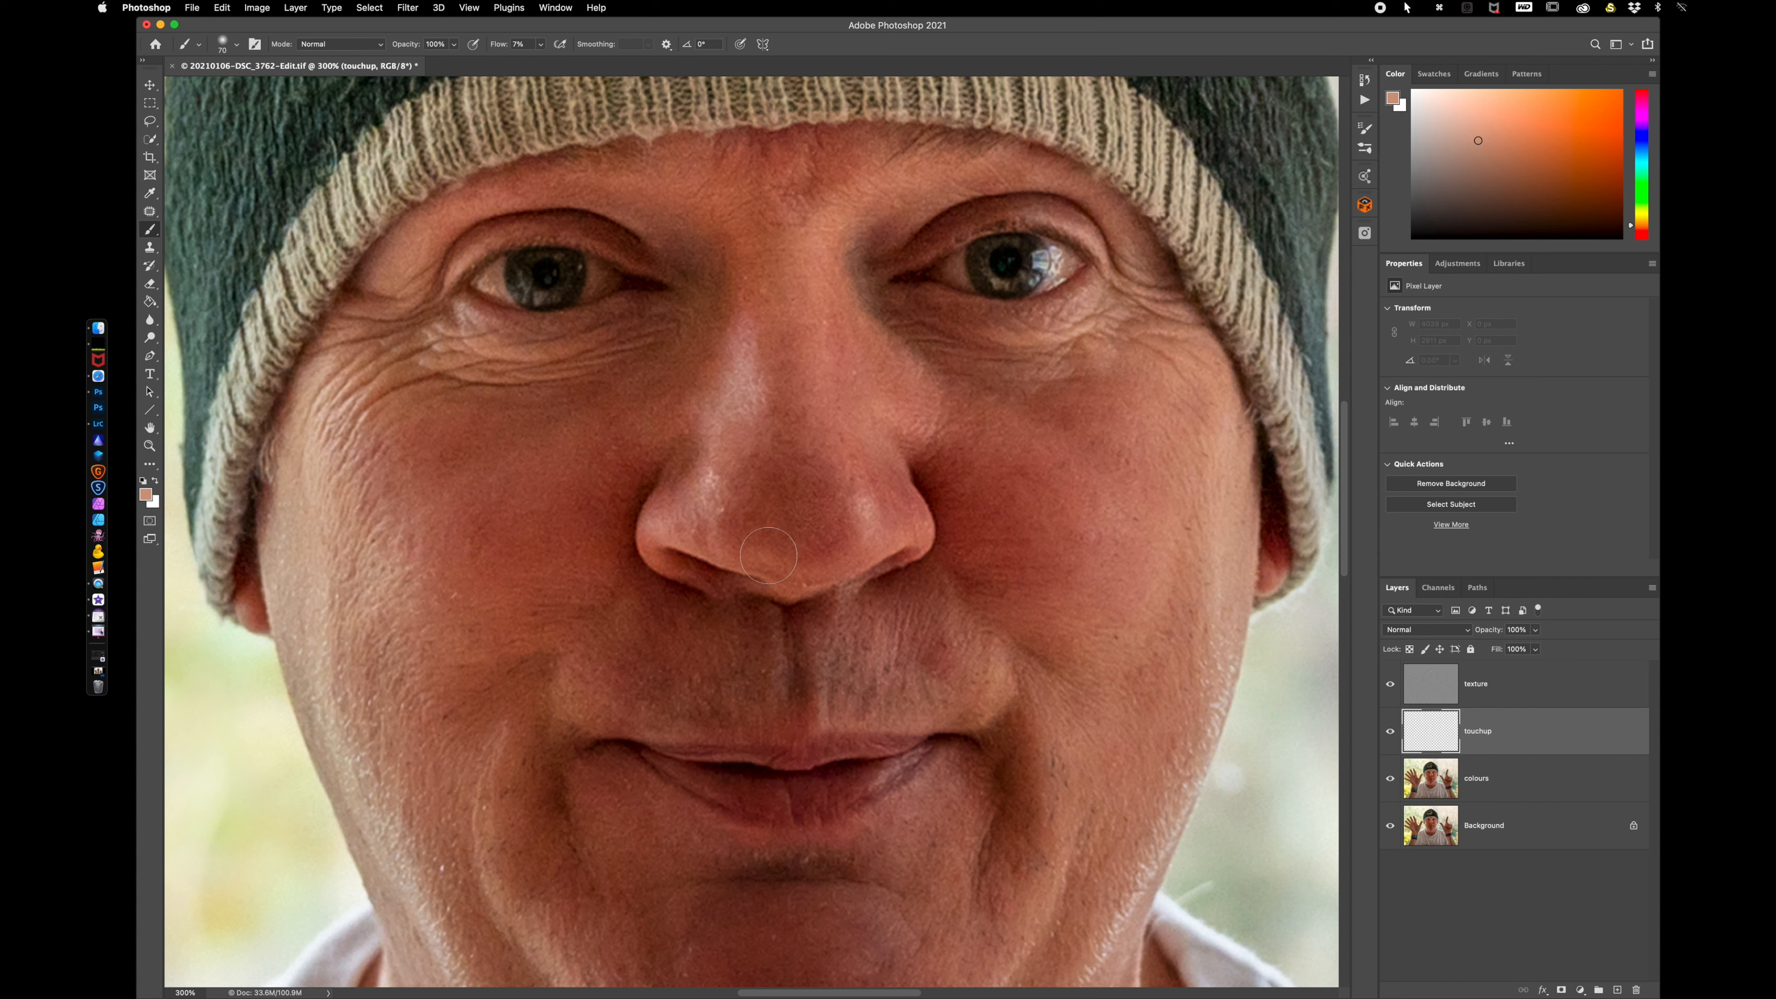
pyautogui.moveTo(1085, 480)
pyautogui.mouseDown()
pyautogui.moveTo(1094, 542)
pyautogui.moveTo(1111, 505)
pyautogui.moveTo(1081, 538)
pyautogui.moveTo(1078, 492)
pyautogui.moveTo(1064, 565)
pyautogui.moveTo(1134, 553)
pyautogui.moveTo(1117, 601)
pyautogui.moveTo(1000, 615)
pyautogui.moveTo(1055, 532)
pyautogui.moveTo(1032, 573)
pyautogui.moveTo(1048, 480)
pyautogui.moveTo(1012, 523)
pyautogui.moveTo(1119, 415)
pyautogui.mouseUp()
# - Even out the red areas of the subject's left cheek beside the nose, repeatedly sampling nearby skin tones and painting over them
pyautogui.keyDown('alt'); pyautogui.click(1072, 612); pyautogui.keyUp('alt')
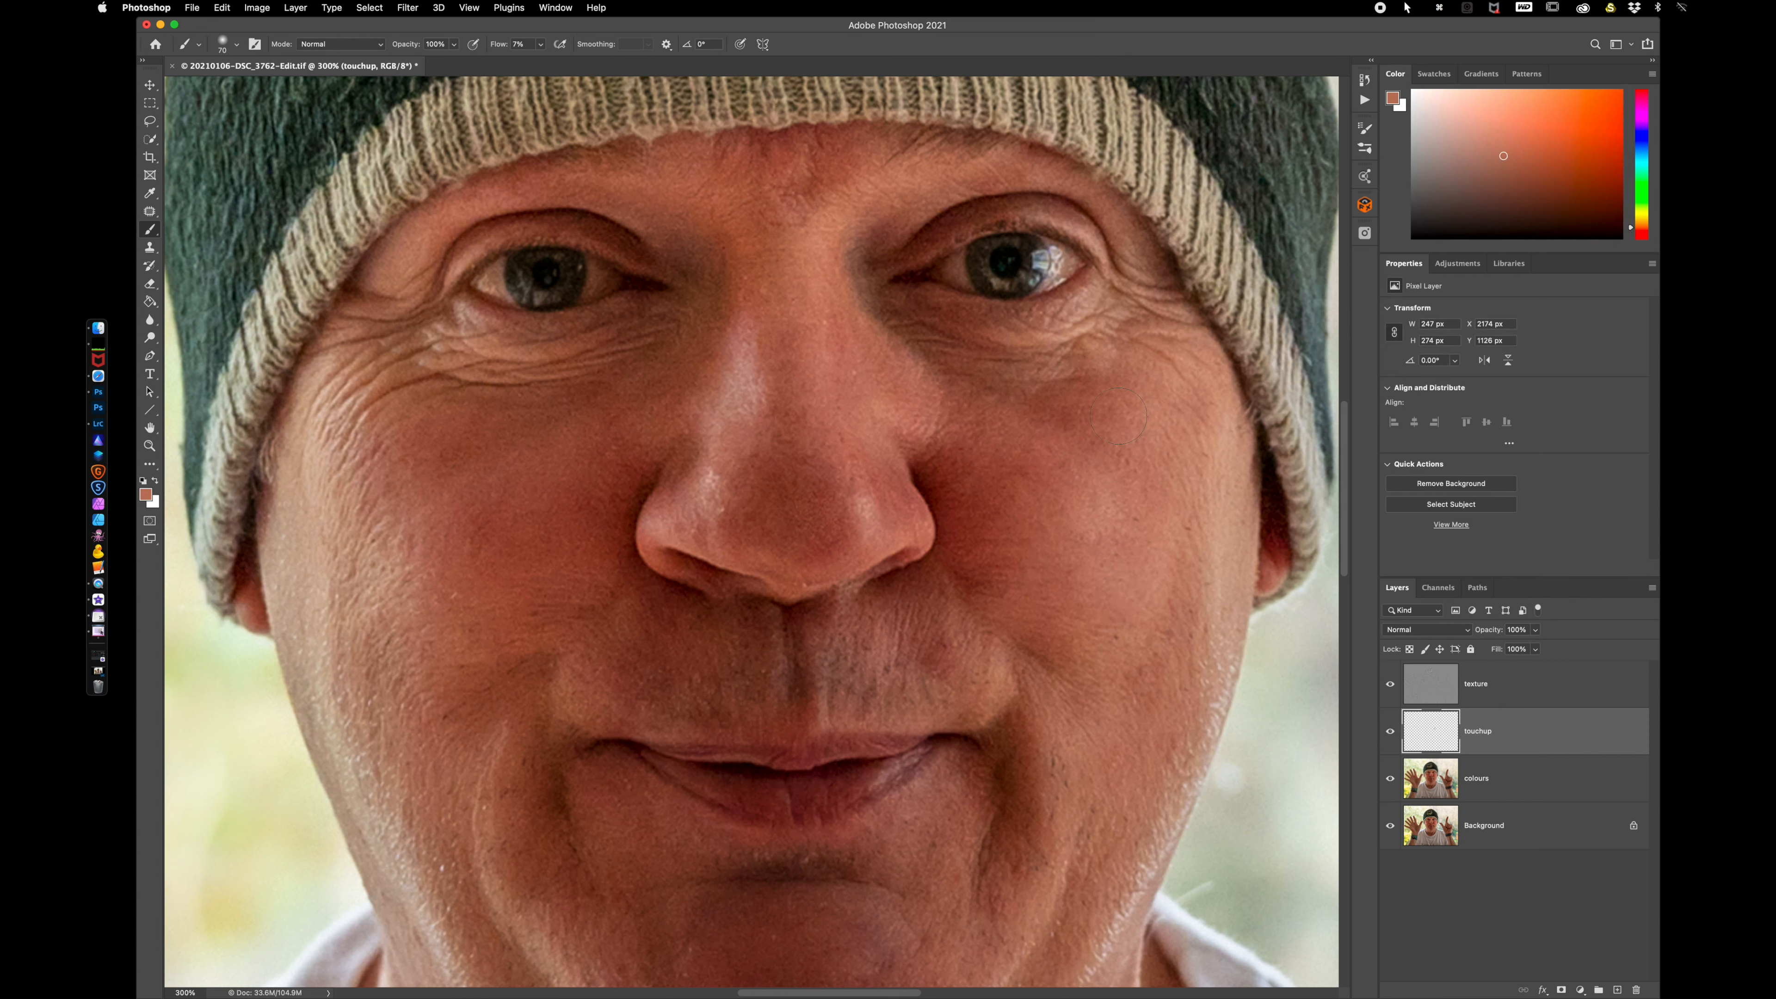
pyautogui.keyDown('alt'); pyautogui.click(1119, 416); pyautogui.keyUp('alt')
pyautogui.moveTo(963, 457)
pyautogui.mouseDown()
pyautogui.moveTo(1004, 537)
pyautogui.moveTo(949, 421)
pyautogui.moveTo(989, 575)
pyautogui.moveTo(922, 595)
pyautogui.moveTo(1011, 498)
pyautogui.mouseUp()
pyautogui.keyDown('alt'); pyautogui.click(910, 386); pyautogui.keyUp('alt')
pyautogui.keyDown('alt'); pyautogui.click(1106, 558); pyautogui.keyUp('alt')
pyautogui.keyDown('alt'); pyautogui.click(1046, 473); pyautogui.keyUp('alt')
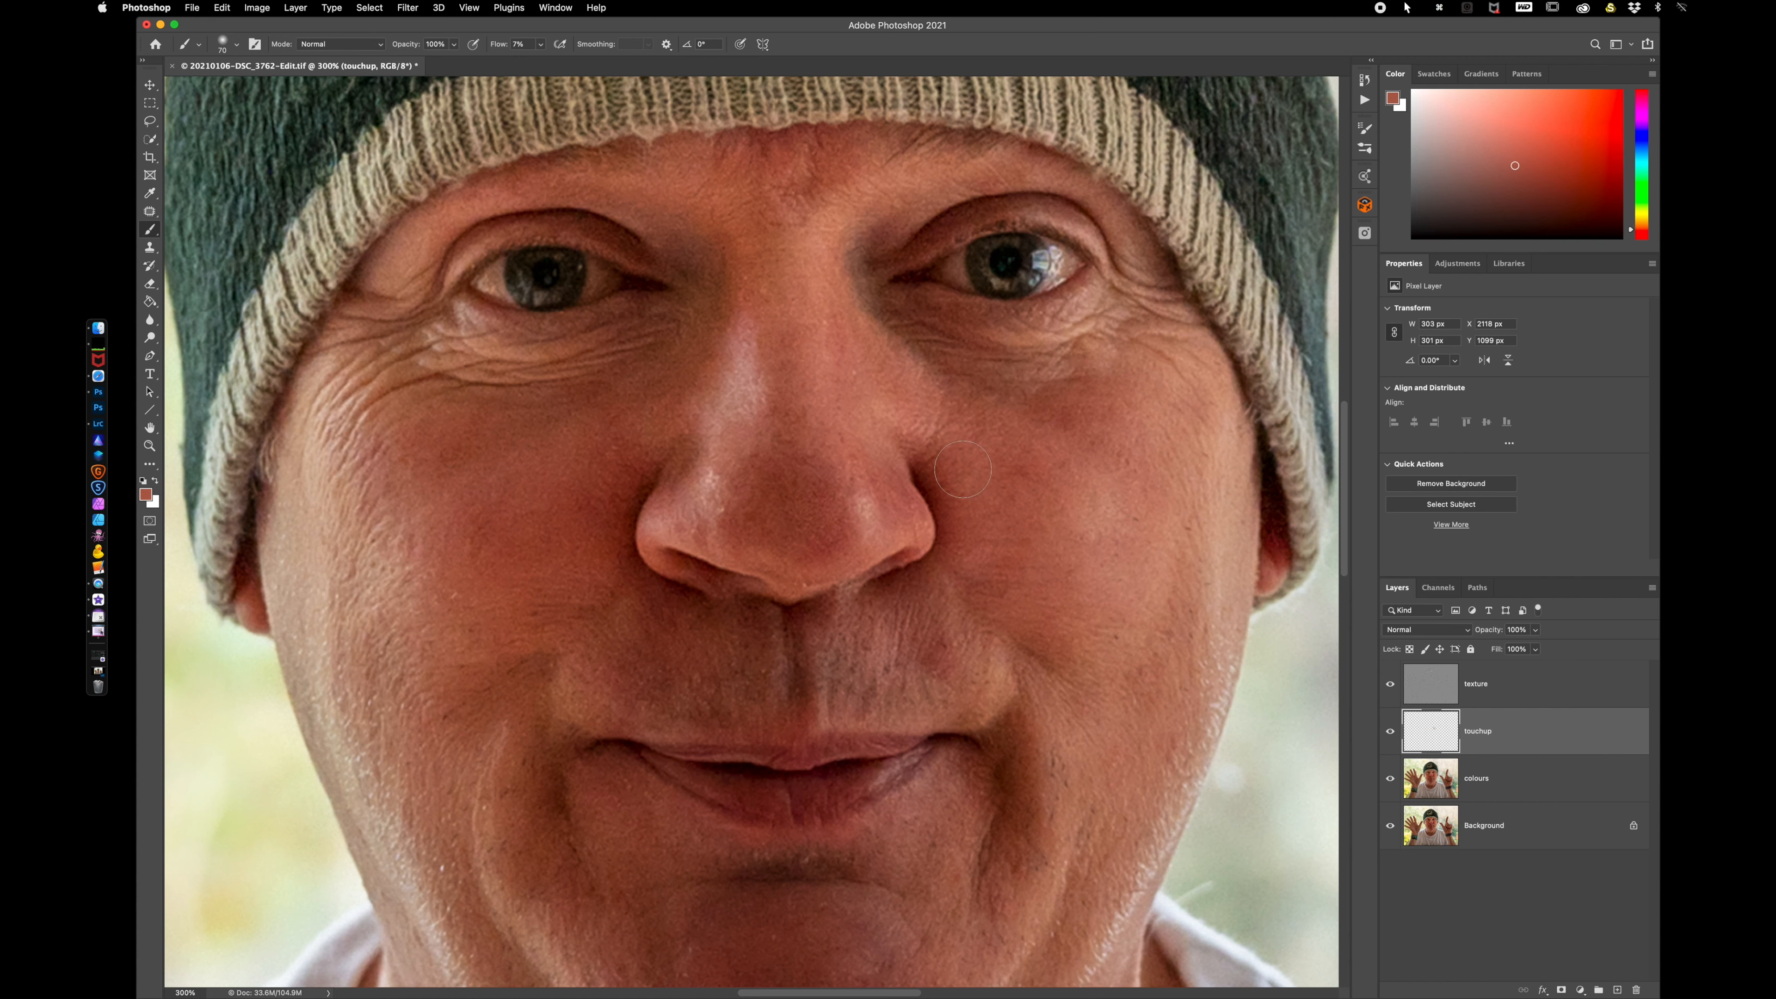
pyautogui.moveTo(930, 462)
pyautogui.mouseDown()
pyautogui.moveTo(964, 566)
pyautogui.moveTo(919, 445)
pyautogui.mouseUp()
pyautogui.keyDown('alt'); pyautogui.click(1169, 487); pyautogui.keyUp('alt')
pyautogui.moveTo(952, 508)
pyautogui.mouseDown()
pyautogui.moveTo(963, 601)
pyautogui.moveTo(956, 458)
pyautogui.mouseUp()
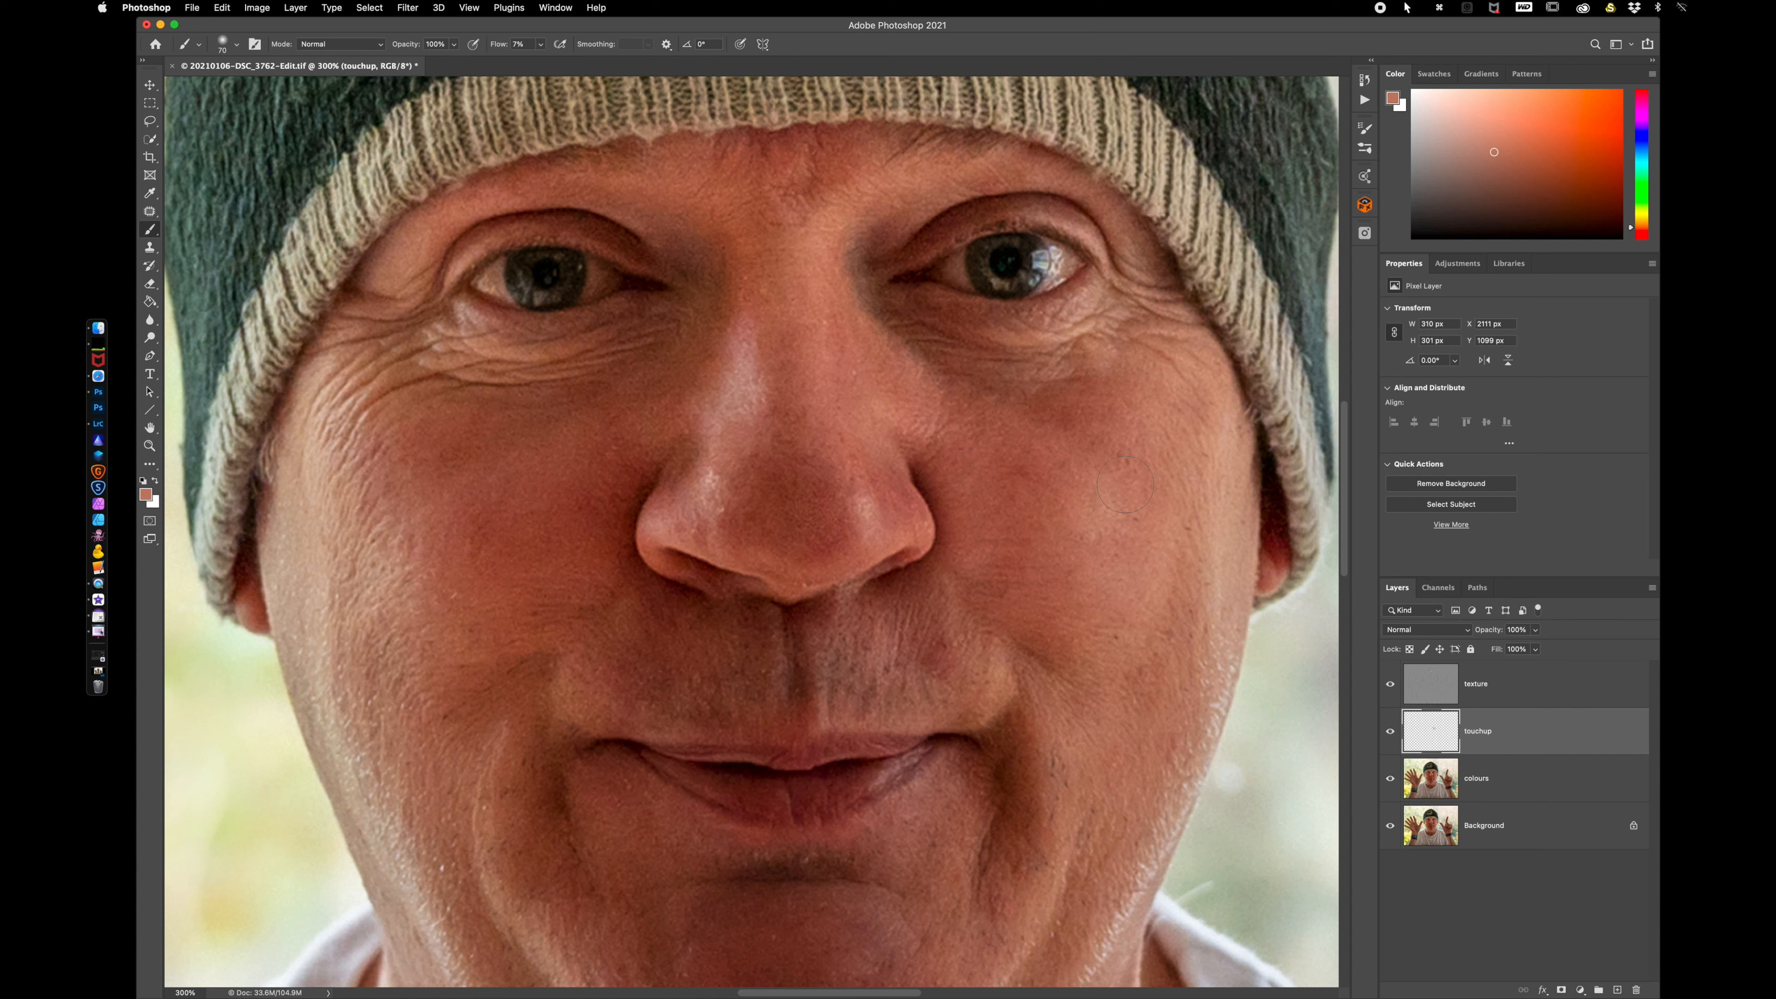
pyautogui.keyDown('alt'); pyautogui.click(1128, 589); pyautogui.keyUp('alt')
pyautogui.moveTo(930, 470)
pyautogui.mouseDown()
pyautogui.moveTo(920, 420)
pyautogui.moveTo(943, 476)
pyautogui.moveTo(987, 456)
pyautogui.moveTo(1033, 507)
pyautogui.moveTo(1022, 633)
pyautogui.mouseUp()
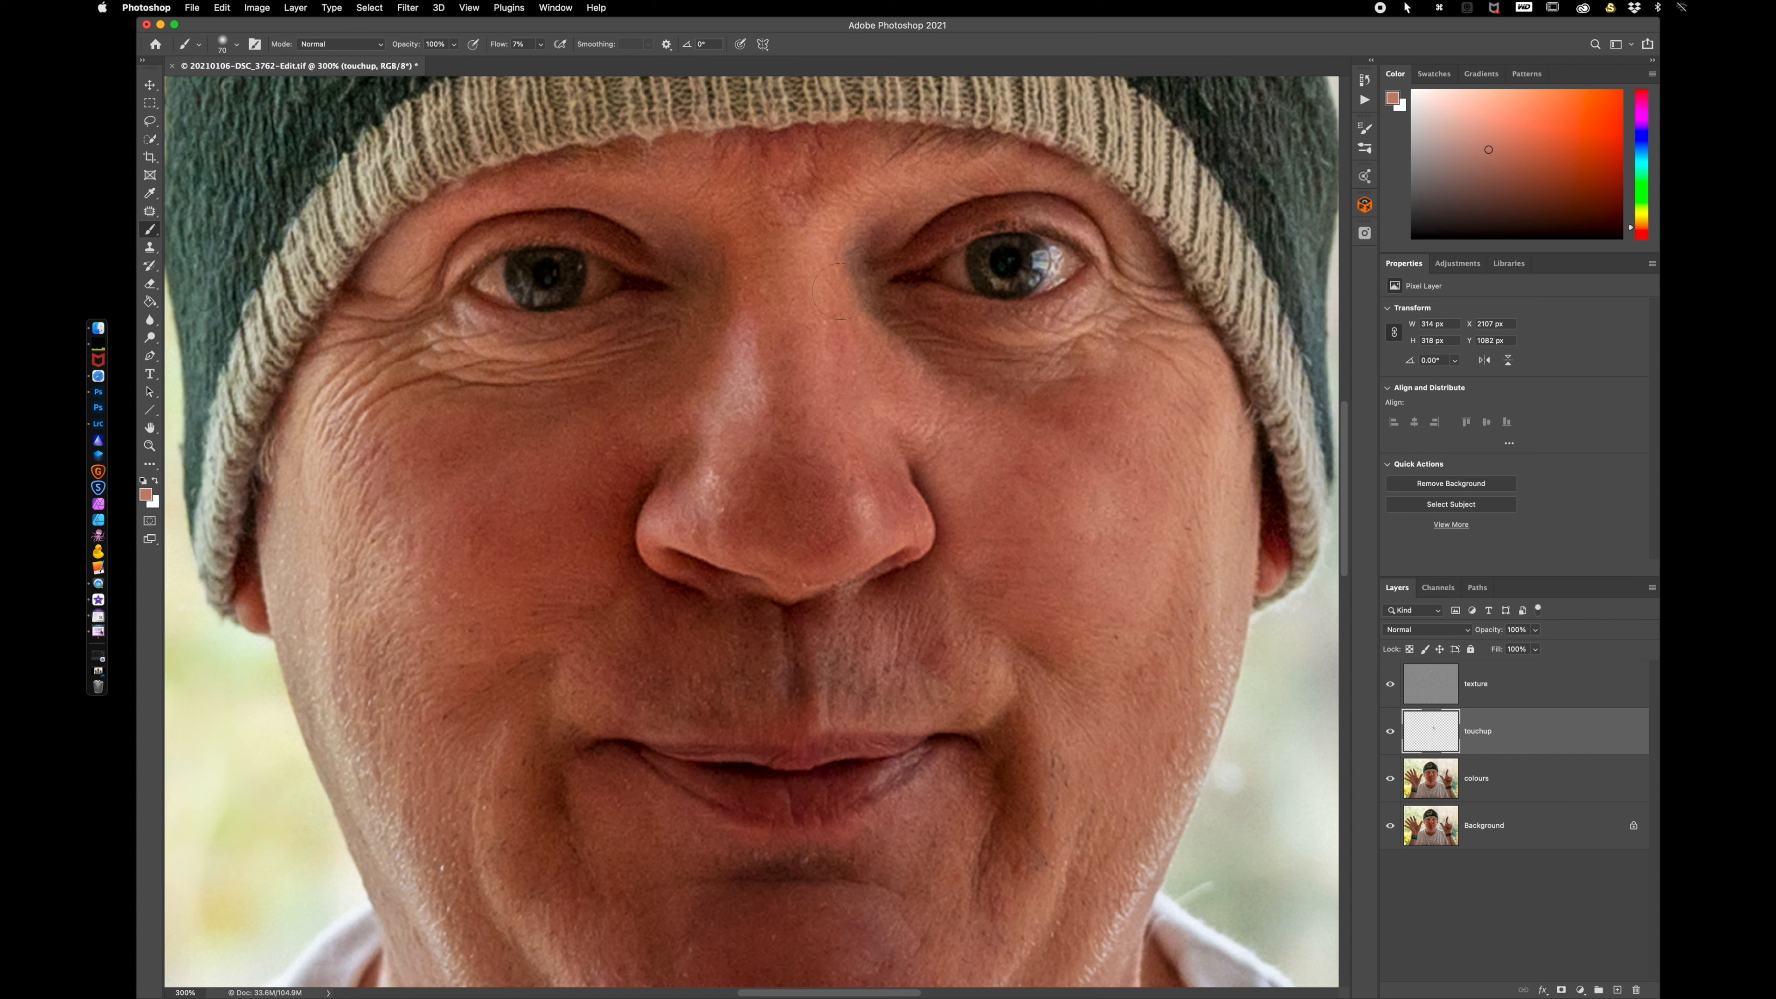
# - Paint sampled skin tones below the subject's left eye, and below the right eye and across the right cheek
pyautogui.keyDown('alt'); pyautogui.click(954, 429); pyautogui.keyUp('alt')
pyautogui.moveTo(1111, 363)
pyautogui.mouseDown()
pyautogui.moveTo(1018, 383)
pyautogui.moveTo(892, 334)
pyautogui.moveTo(943, 372)
pyautogui.moveTo(1085, 400)
pyautogui.moveTo(977, 398)
pyautogui.moveTo(1022, 401)
pyautogui.moveTo(1015, 376)
pyautogui.moveTo(973, 375)
pyautogui.mouseUp()
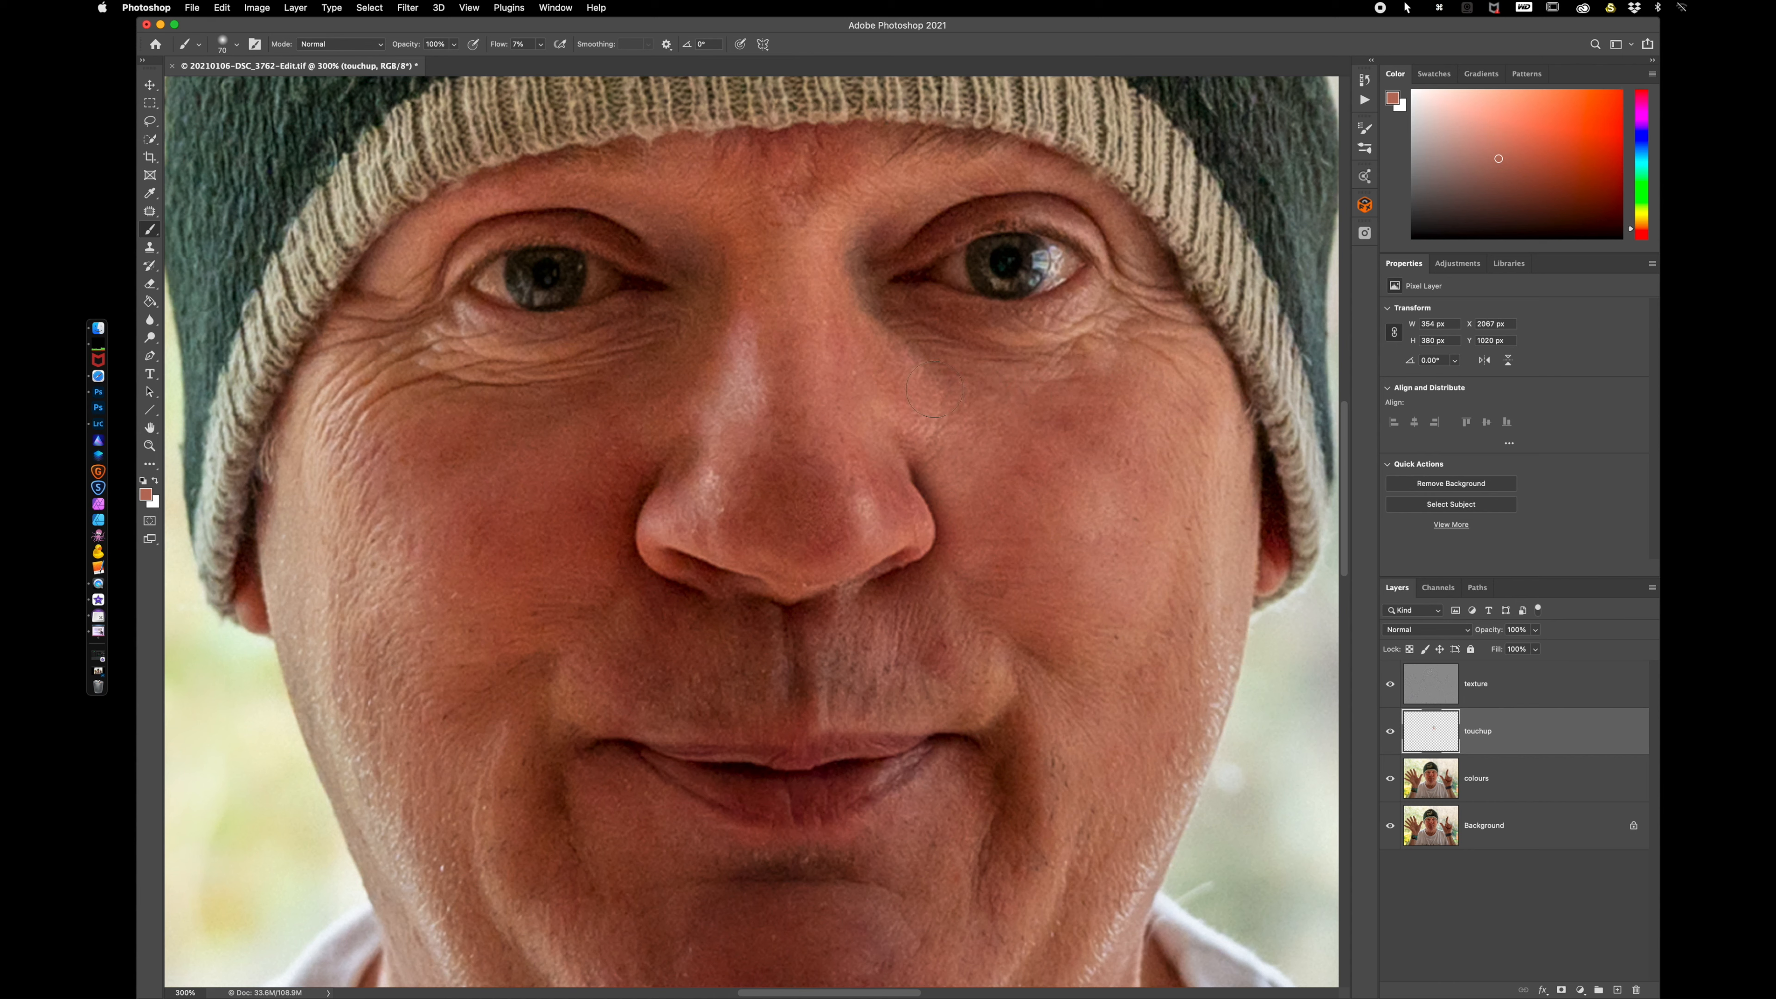
pyautogui.moveTo(916, 359)
pyautogui.mouseDown()
pyautogui.moveTo(976, 349)
pyautogui.moveTo(872, 313)
pyautogui.moveTo(987, 374)
pyautogui.moveTo(914, 336)
pyautogui.moveTo(1120, 341)
pyautogui.moveTo(957, 383)
pyautogui.moveTo(1105, 342)
pyautogui.moveTo(1033, 342)
pyautogui.mouseUp()
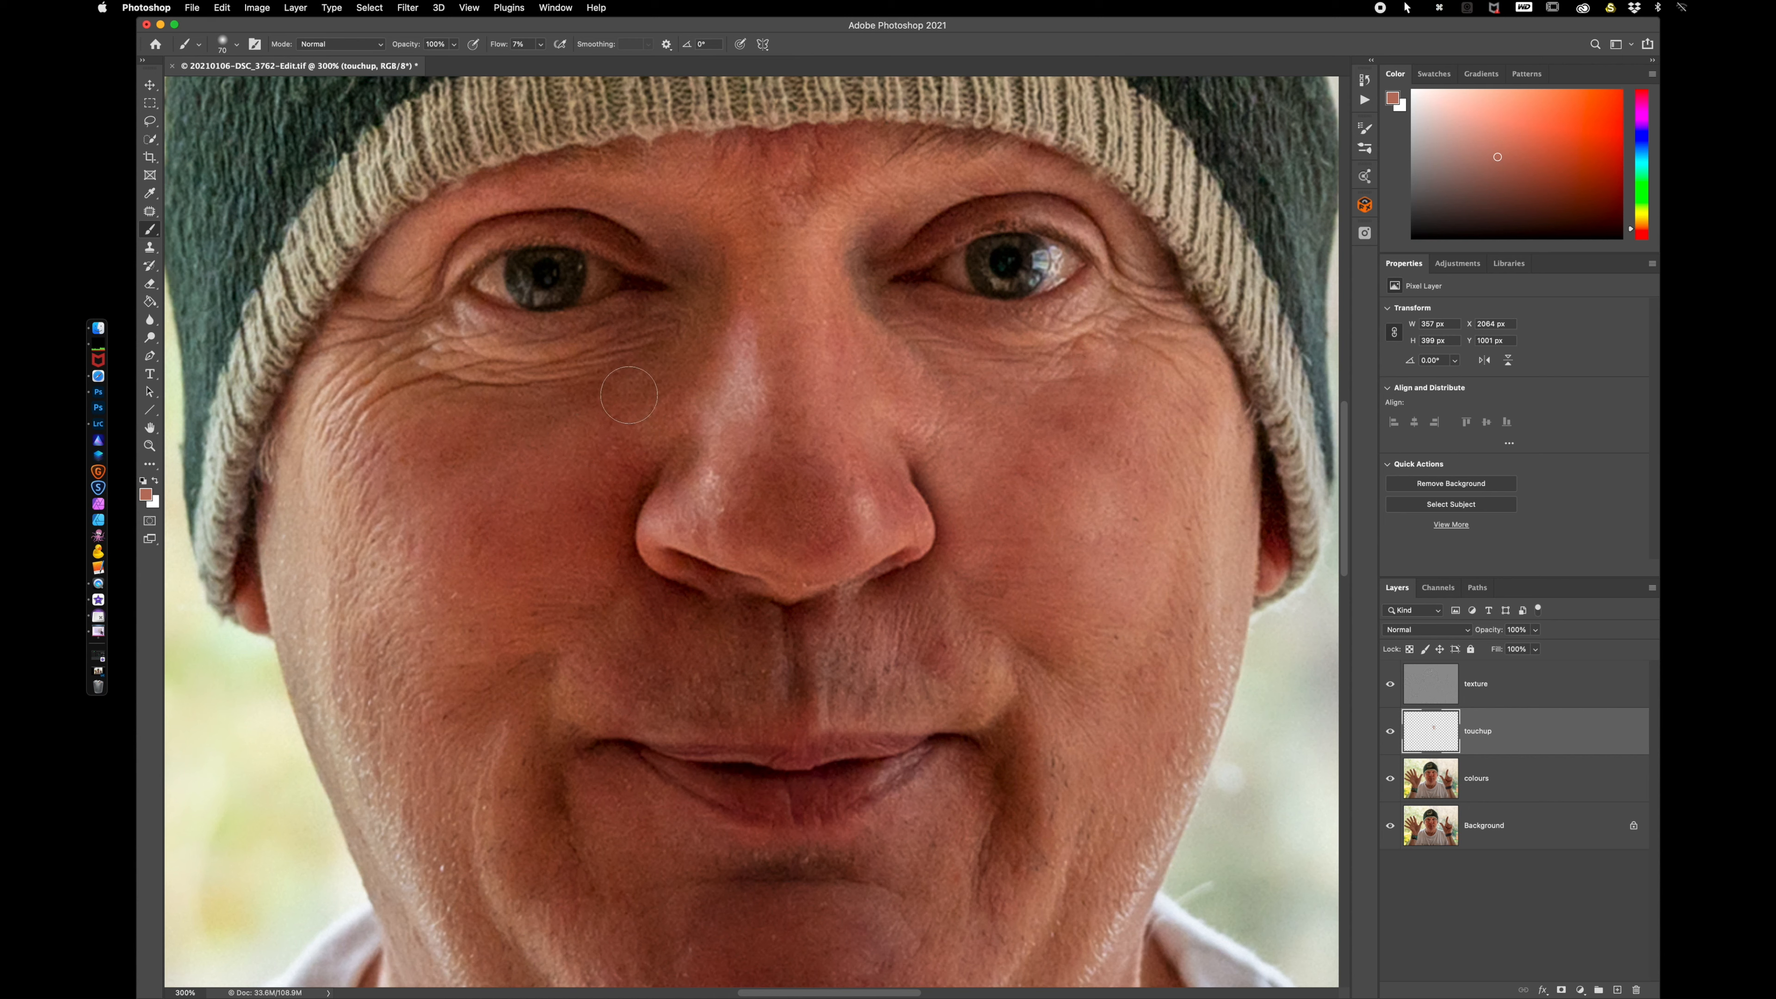
pyautogui.keyDown('alt'); pyautogui.click(570, 430); pyautogui.keyUp('alt')
pyautogui.moveTo(626, 356)
pyautogui.mouseDown()
pyautogui.moveTo(559, 370)
pyautogui.moveTo(694, 326)
pyautogui.moveTo(613, 389)
pyautogui.moveTo(707, 320)
pyautogui.moveTo(617, 370)
pyautogui.moveTo(510, 384)
pyautogui.moveTo(676, 323)
pyautogui.moveTo(469, 387)
pyautogui.moveTo(577, 398)
pyautogui.moveTo(483, 392)
pyautogui.moveTo(391, 537)
pyautogui.mouseUp()
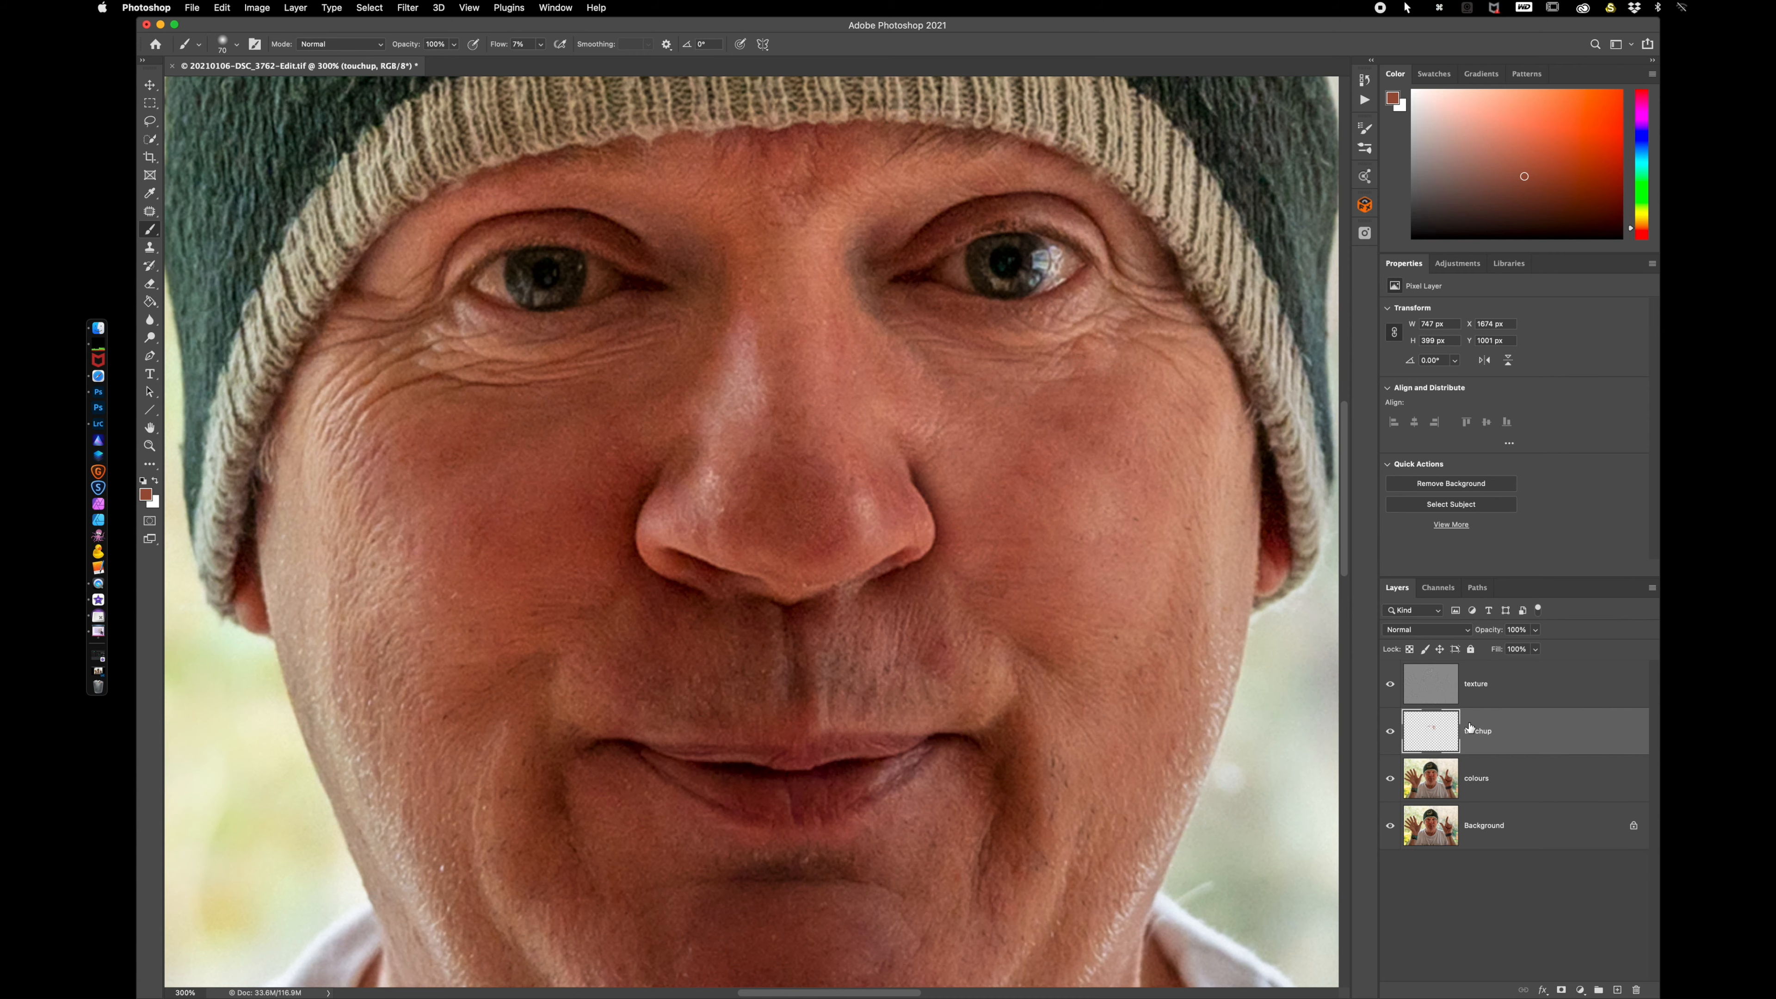
# - Group the texture, touchup and colours layers and name the group "messing about"
pyautogui.press('super+minus')
pyautogui.press('super+minus')
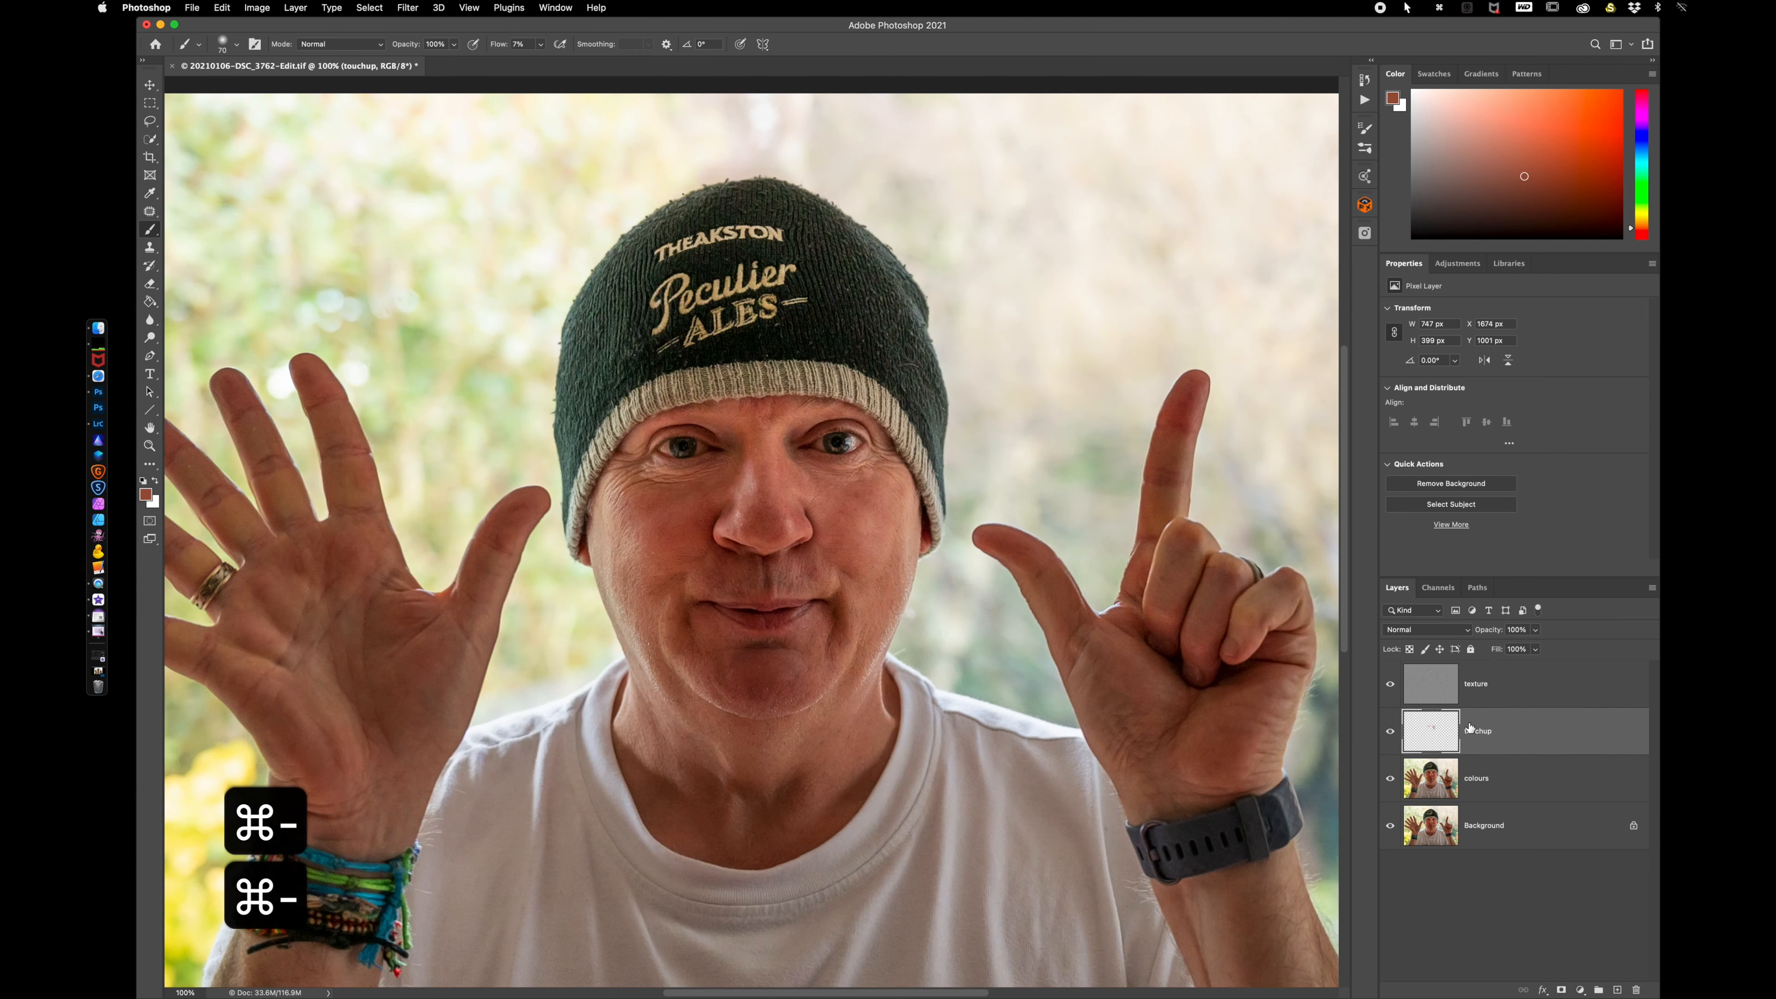
pyautogui.click(1563, 694)
pyautogui.keyDown('shift'); pyautogui.click(1520, 782); pyautogui.keyUp('shift')
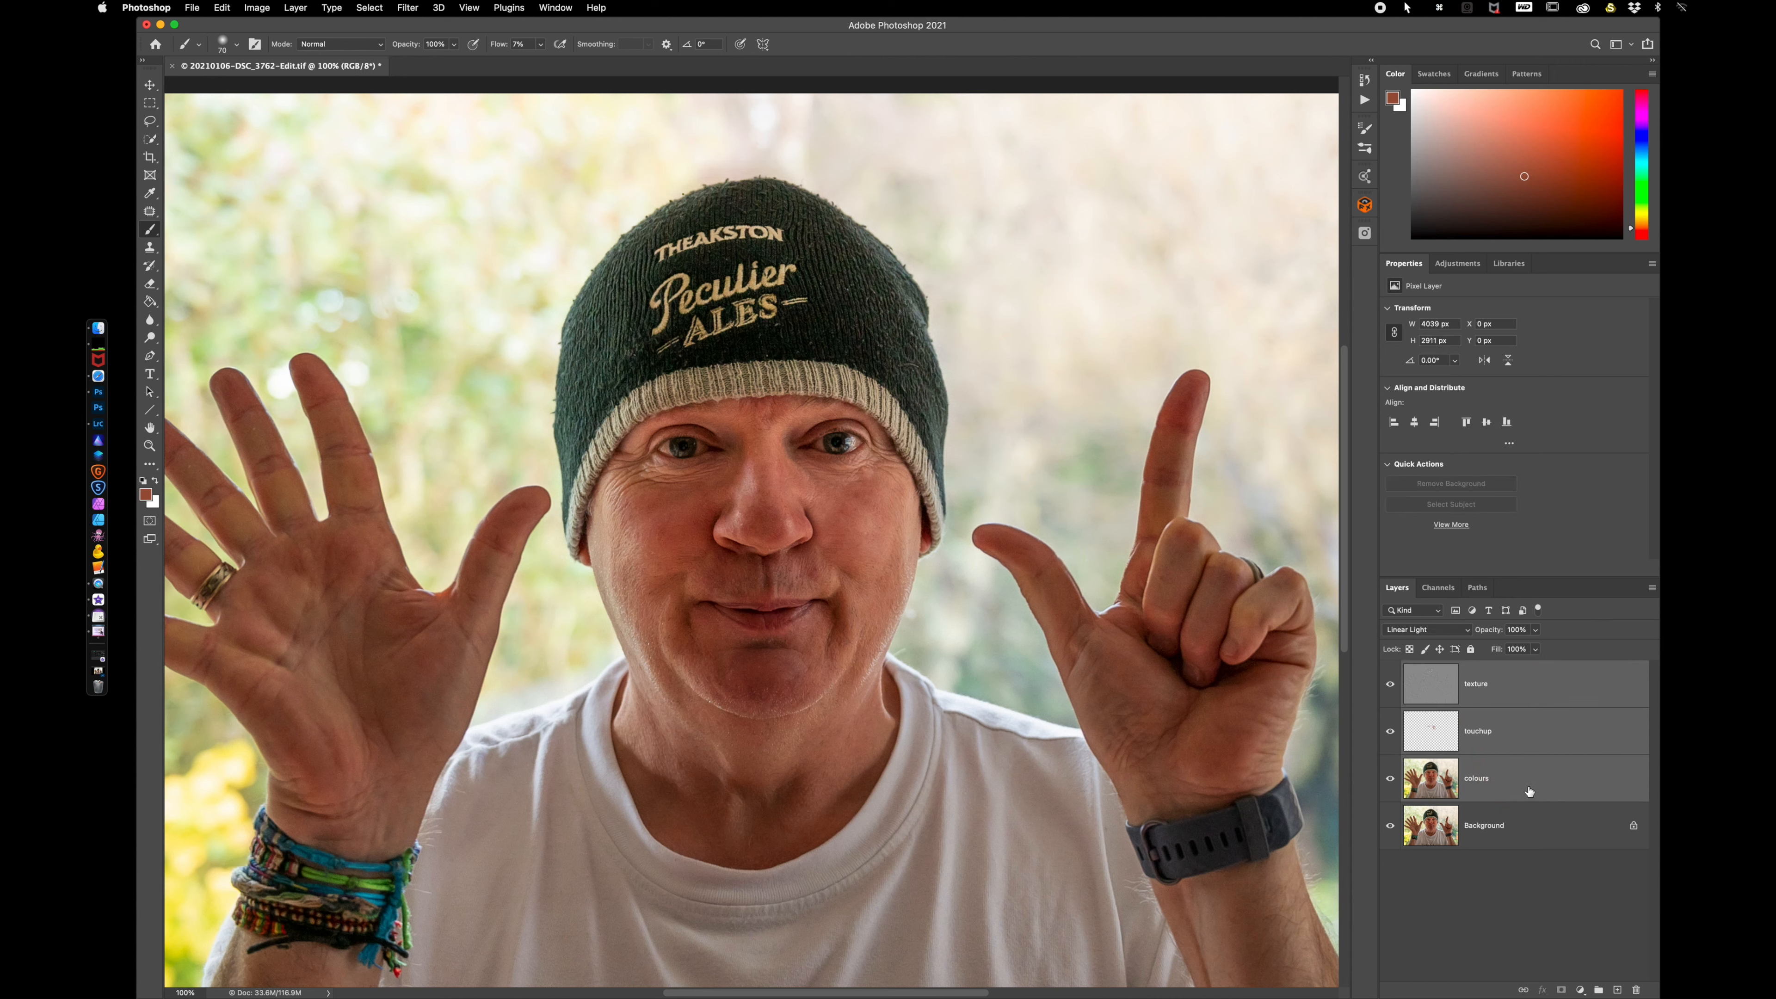
pyautogui.click(1599, 990)
pyautogui.doubleClick(1448, 670)
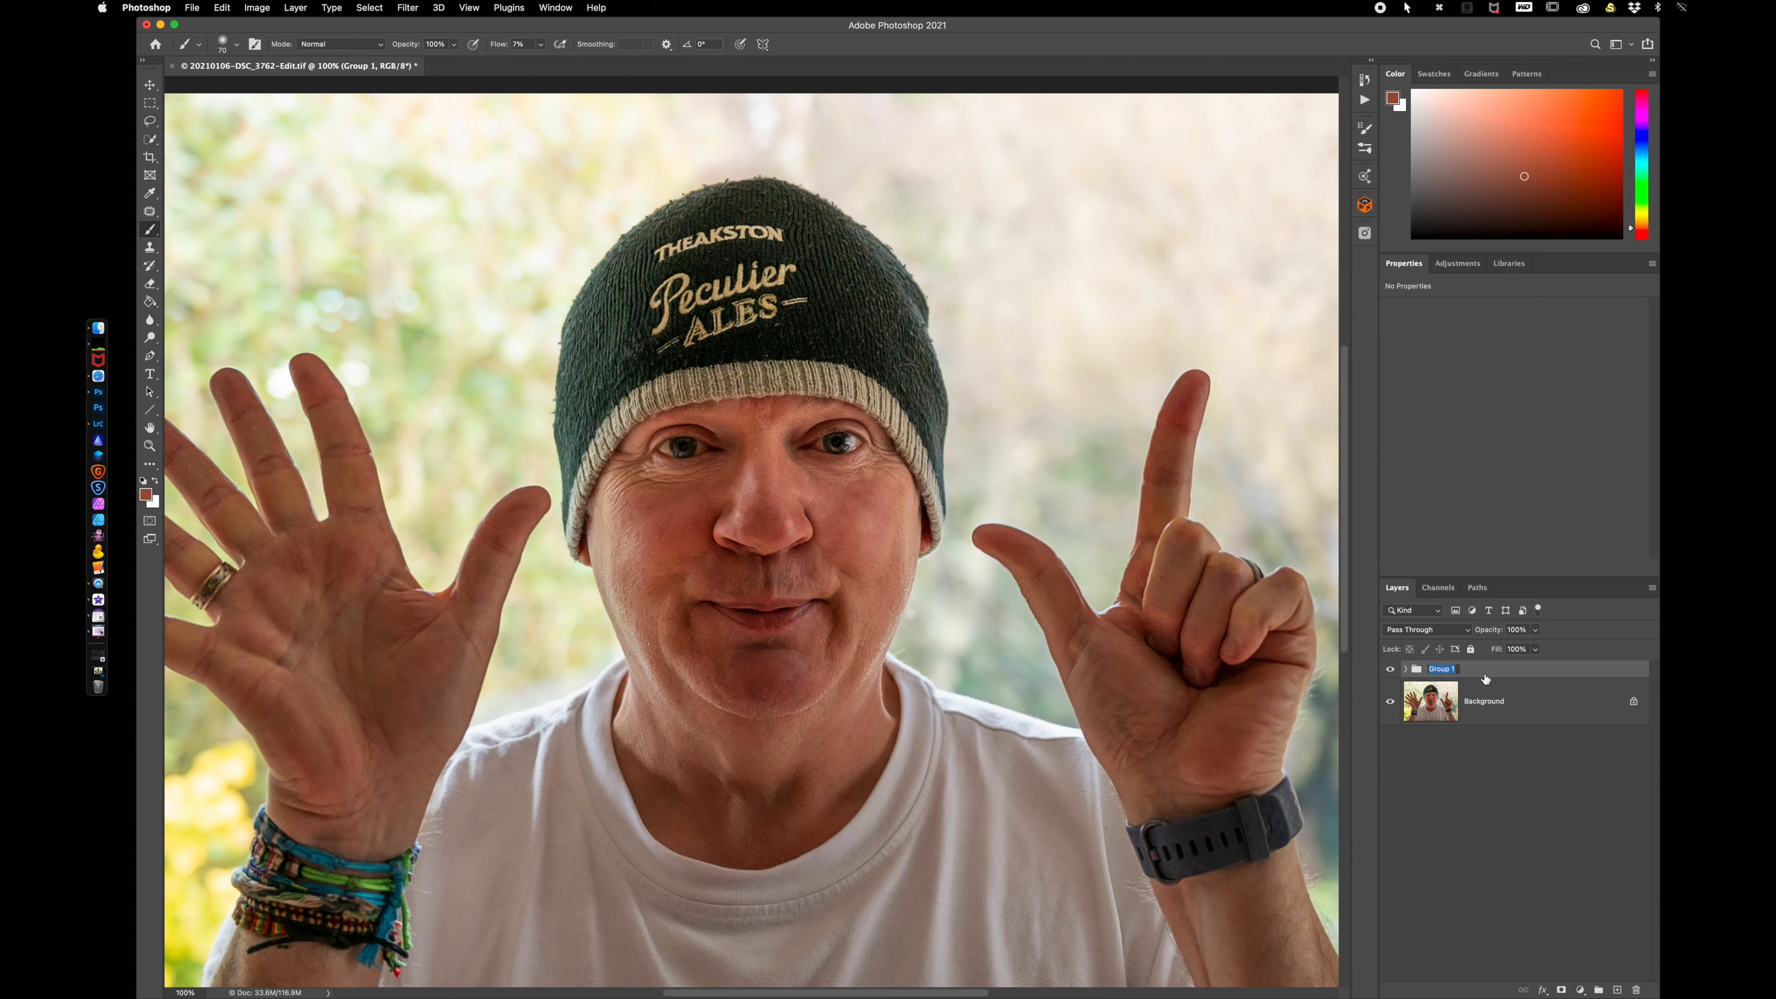
pyautogui.write('messing ab')
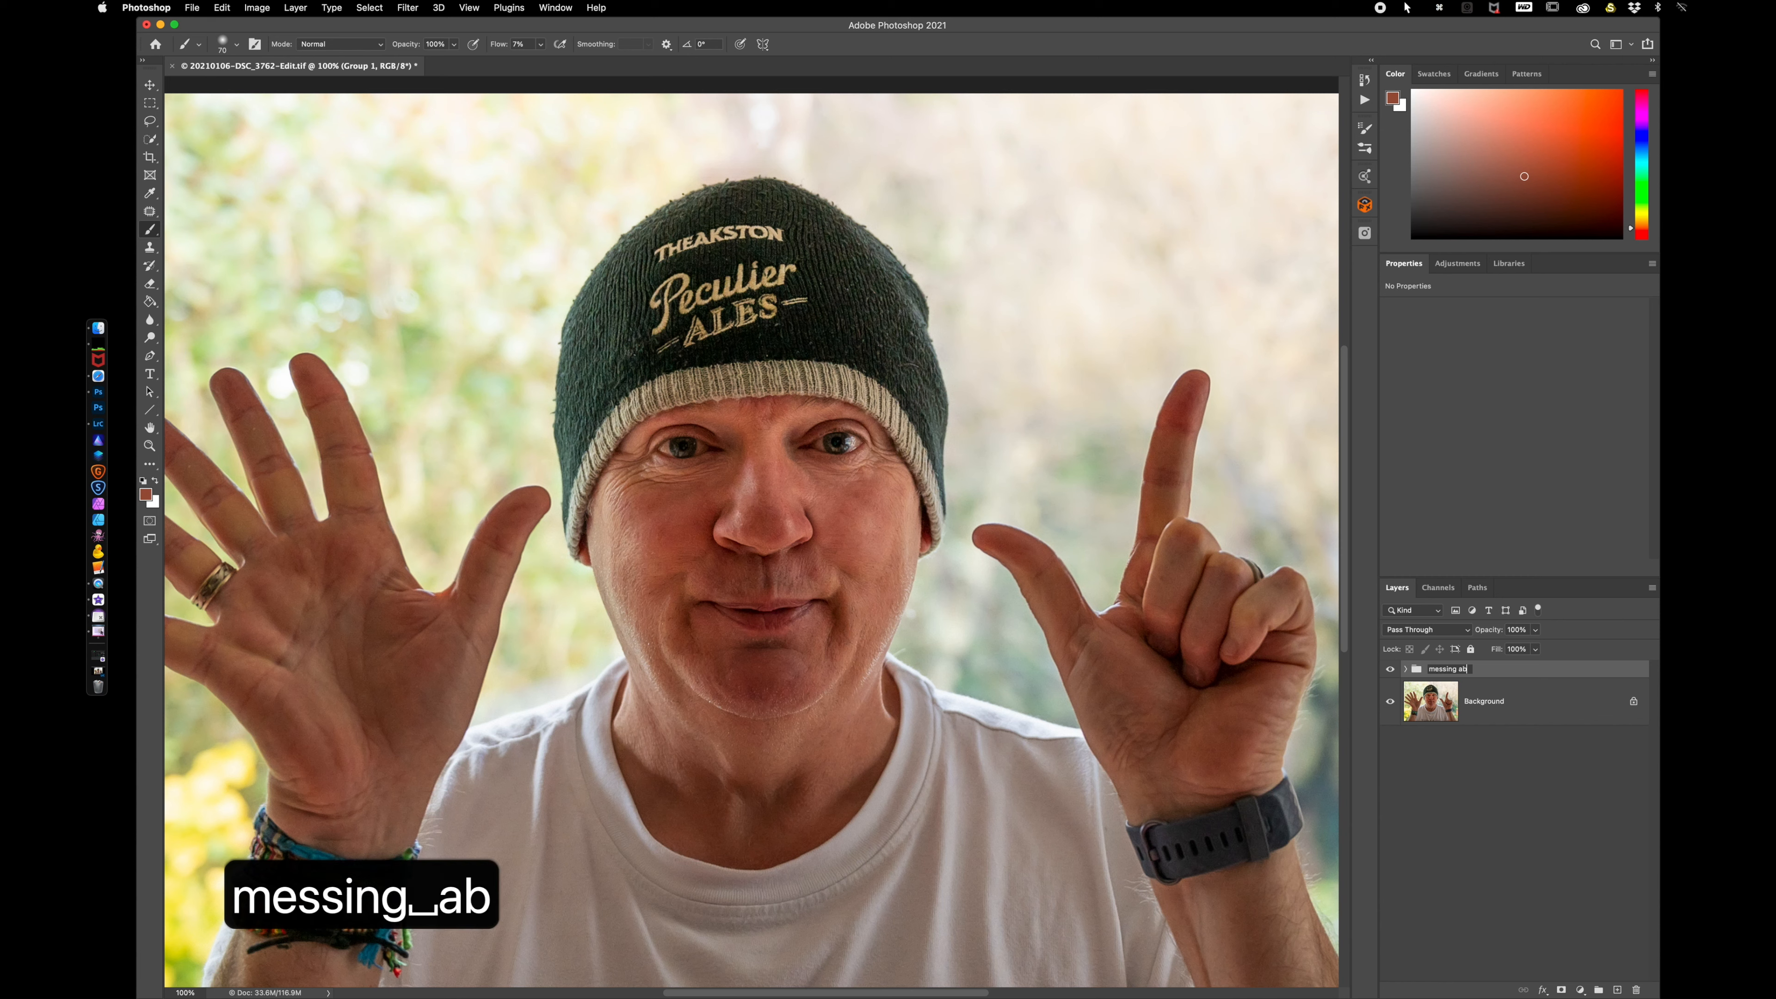
pyautogui.write('out')
pyautogui.press('Return')
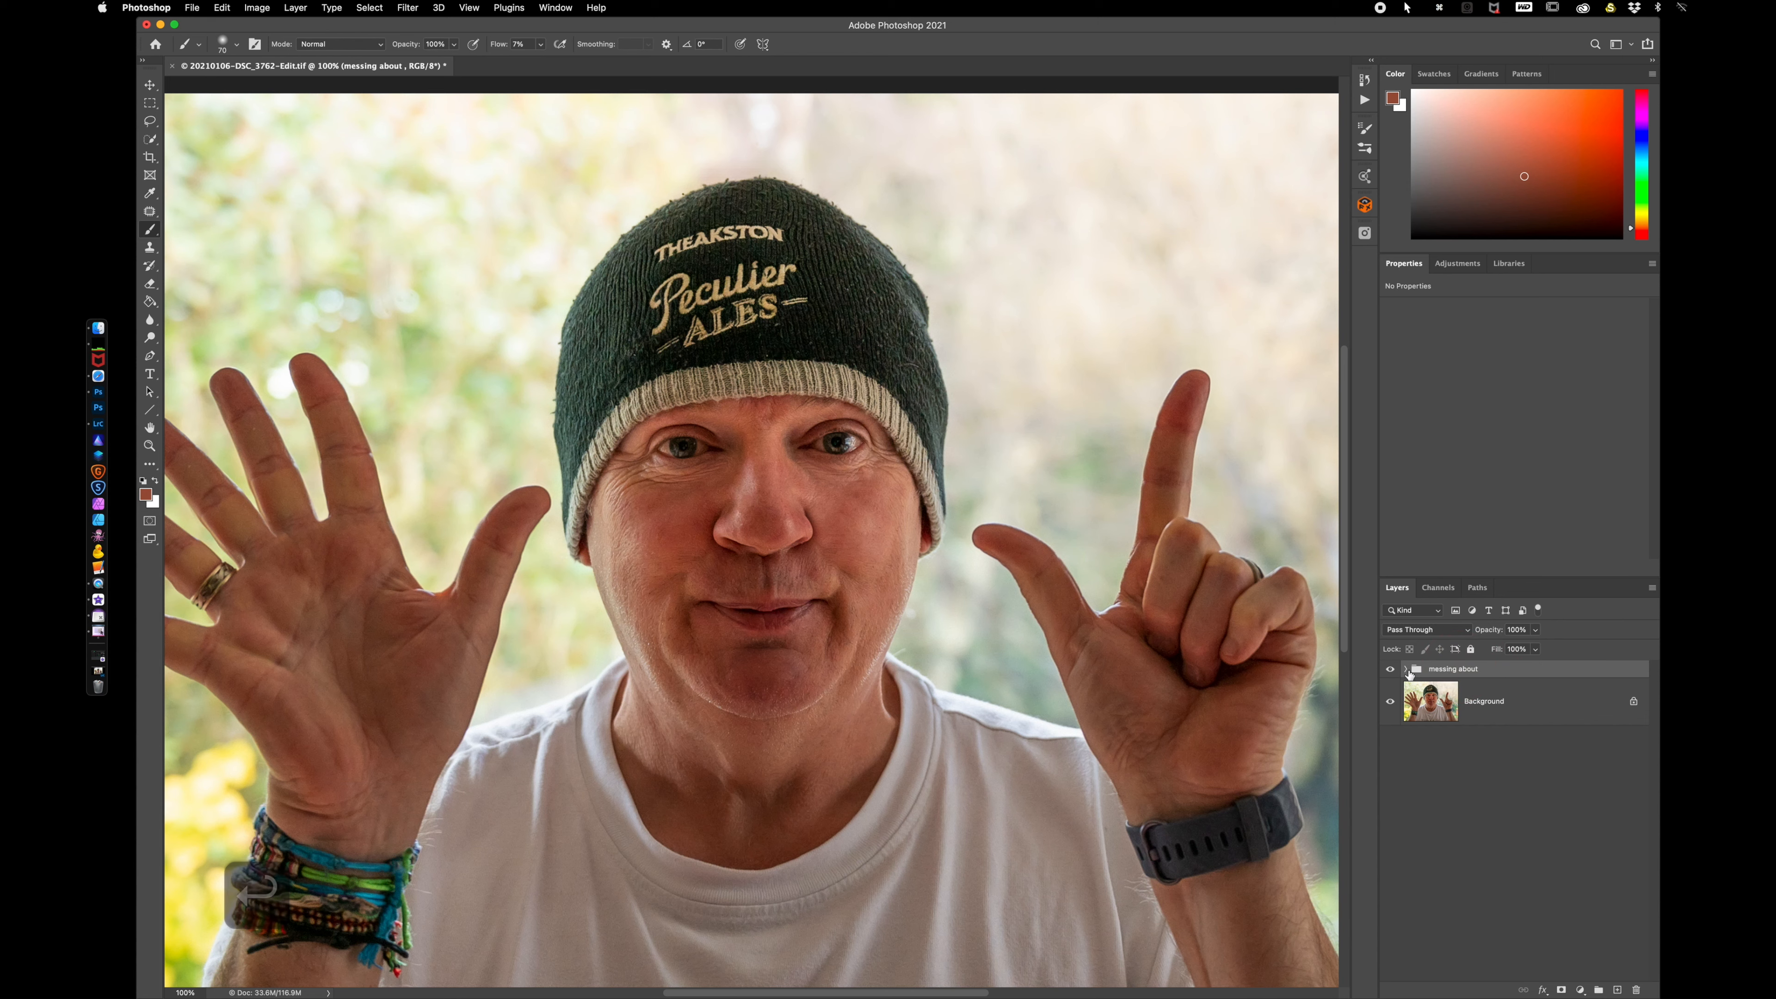
# - Compare the portrait before and after retouching by hiding and re-showing the "messing about" group
pyautogui.click(1390, 670)
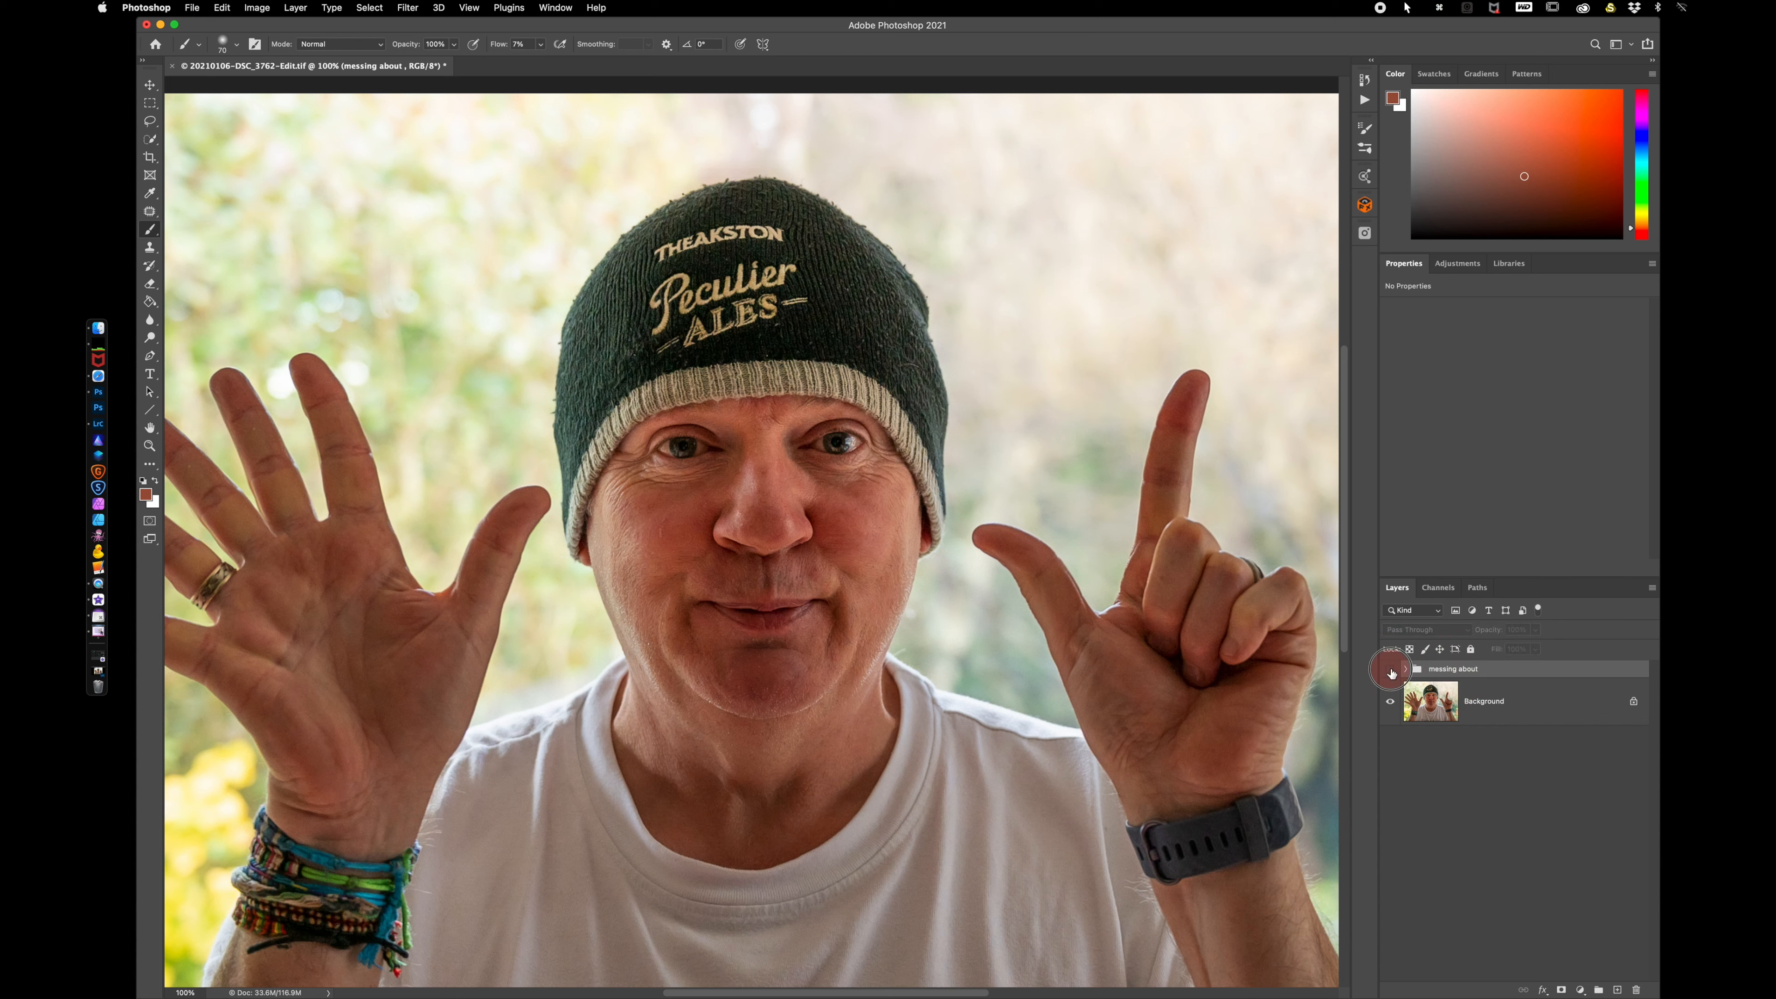
pyautogui.click(1390, 670)
pyautogui.click(1389, 670)
pyautogui.click(1389, 669)
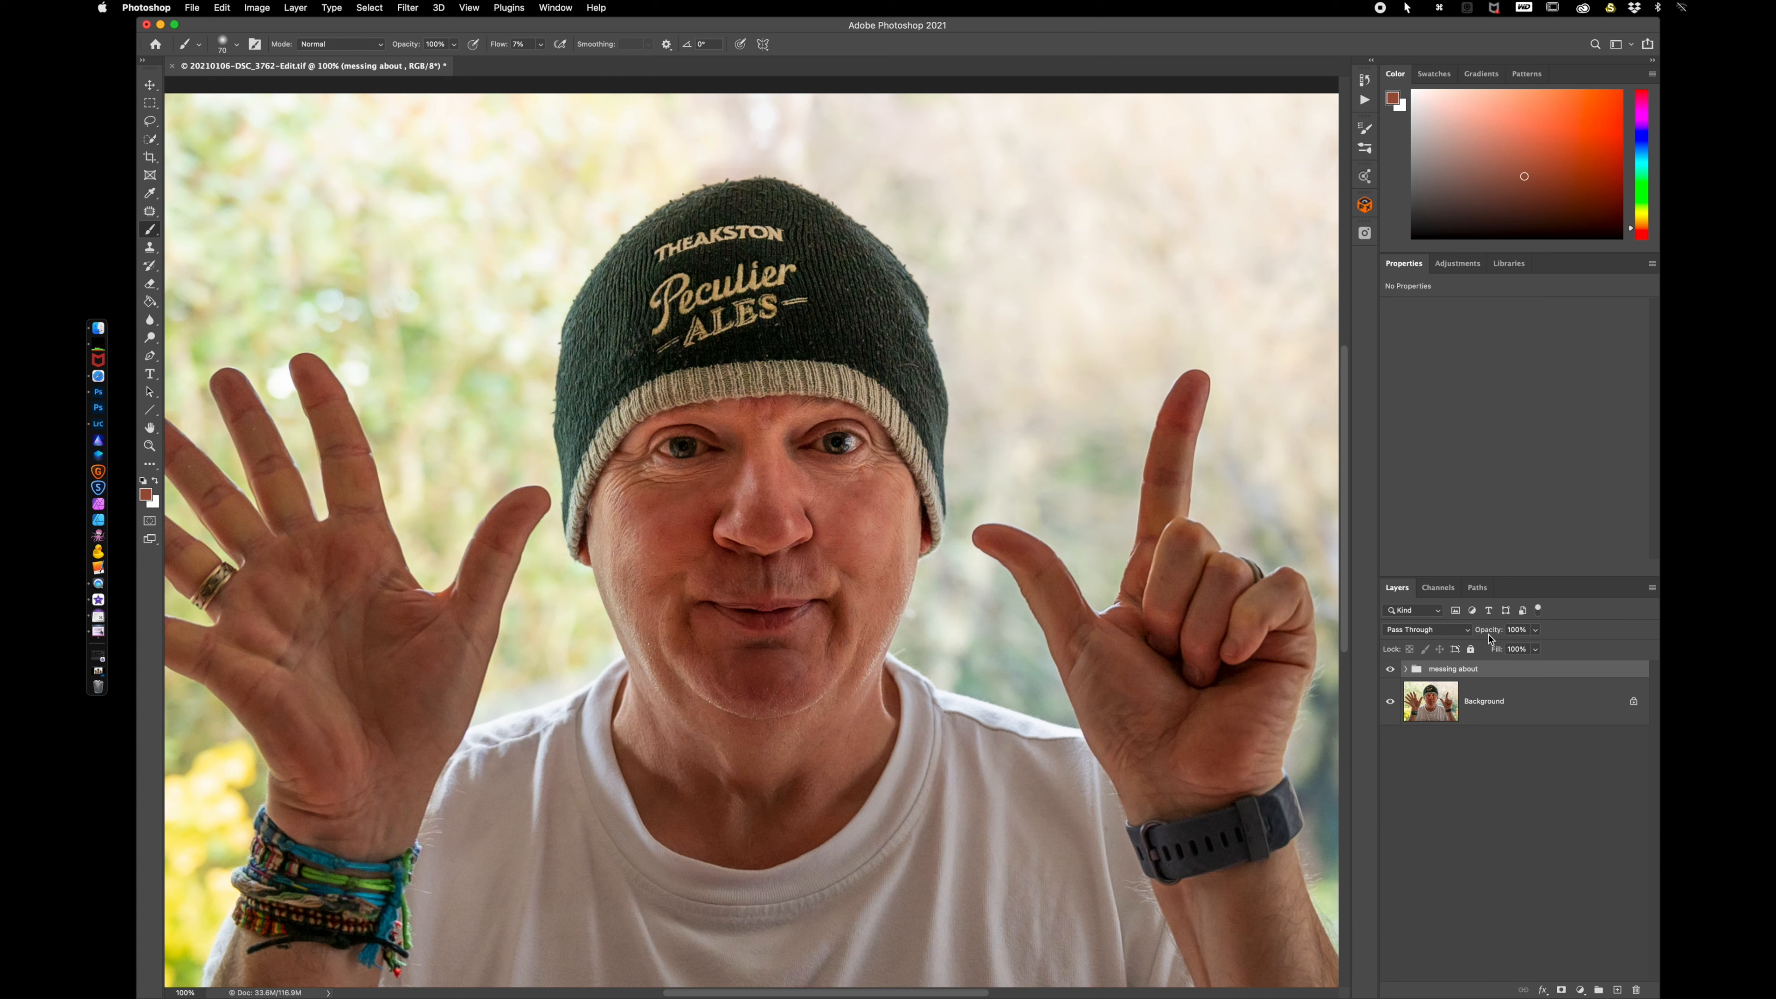
# - Lower the "messing about" group's opacity to 87% and expand the group to list its layers
pyautogui.moveTo(1492, 633); pyautogui.dragTo(1470, 632)
pyautogui.click(1405, 669)
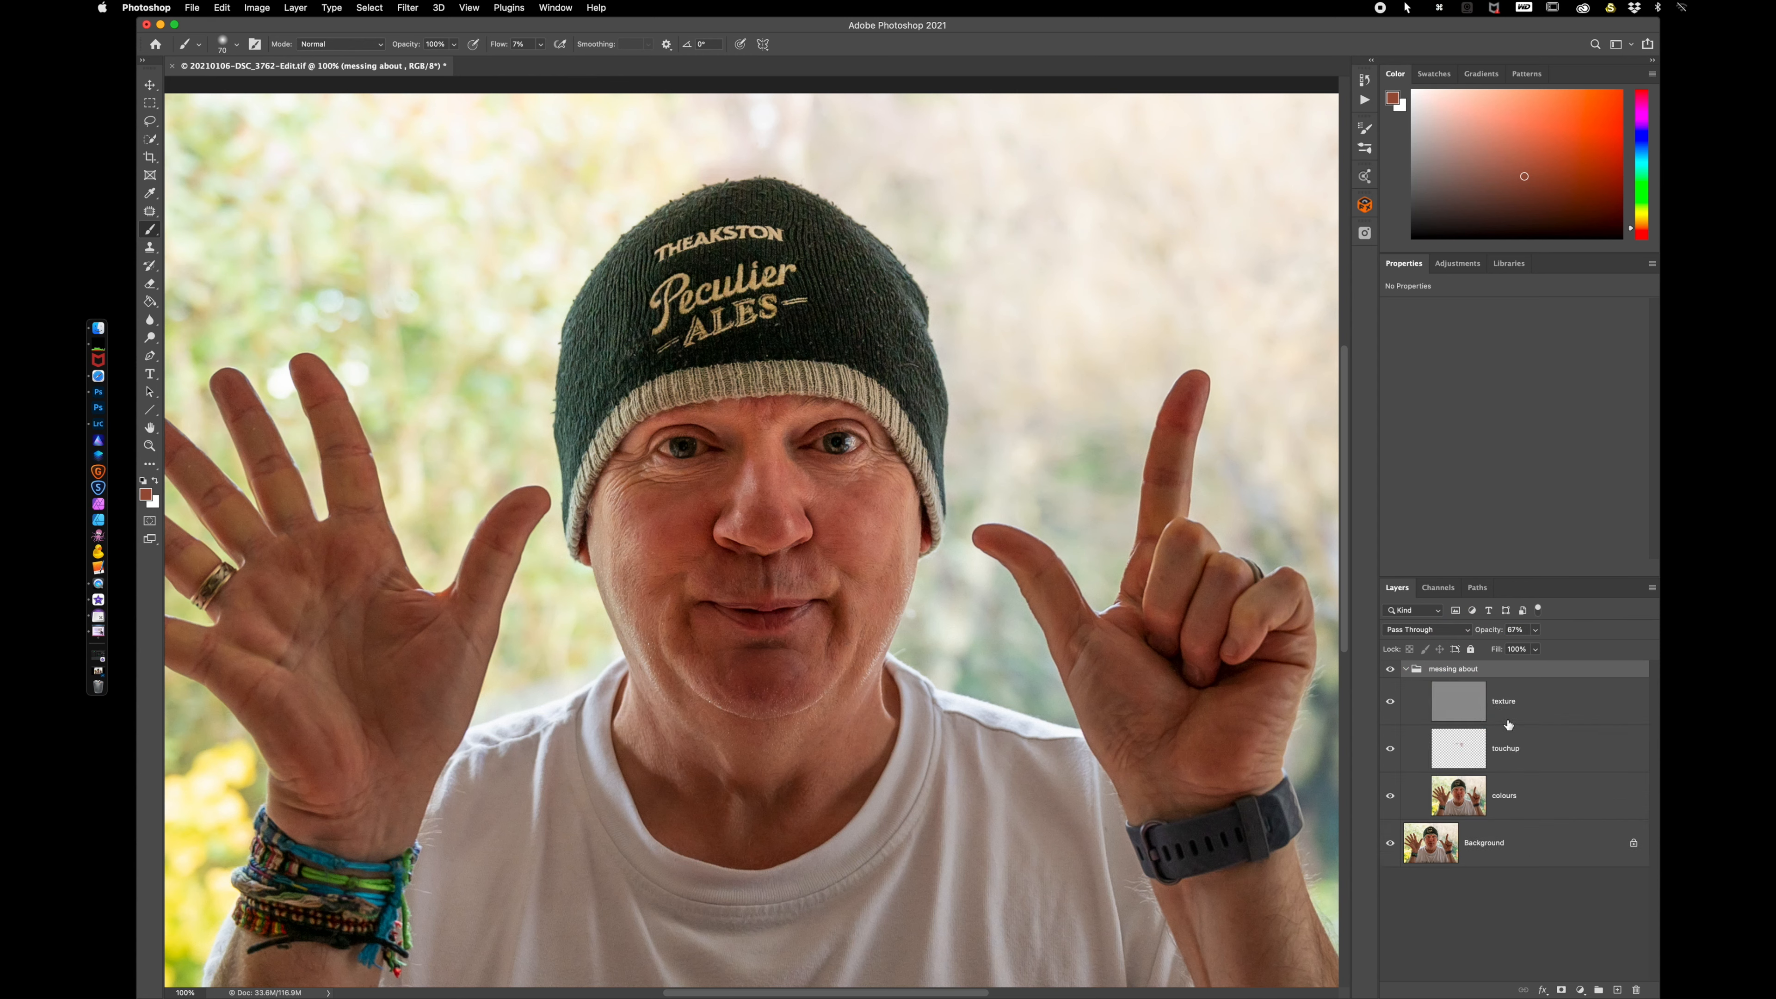